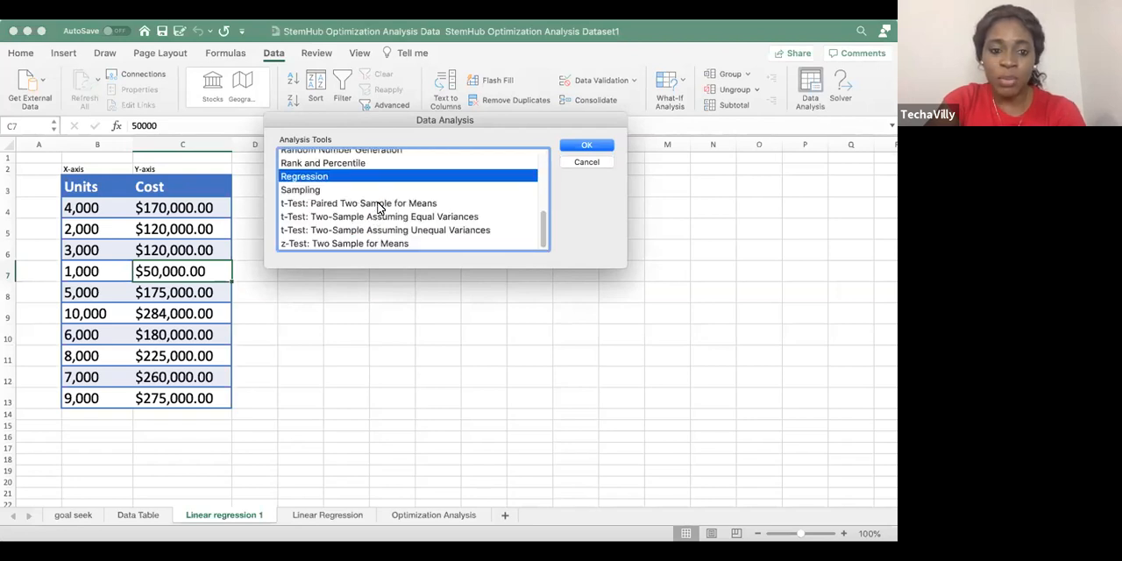
Start the Regression tool from the data analysis tools
{"action": "left_click", "coordinate": [377, 205]}
{"action": "left_click", "coordinate": [391, 229]}
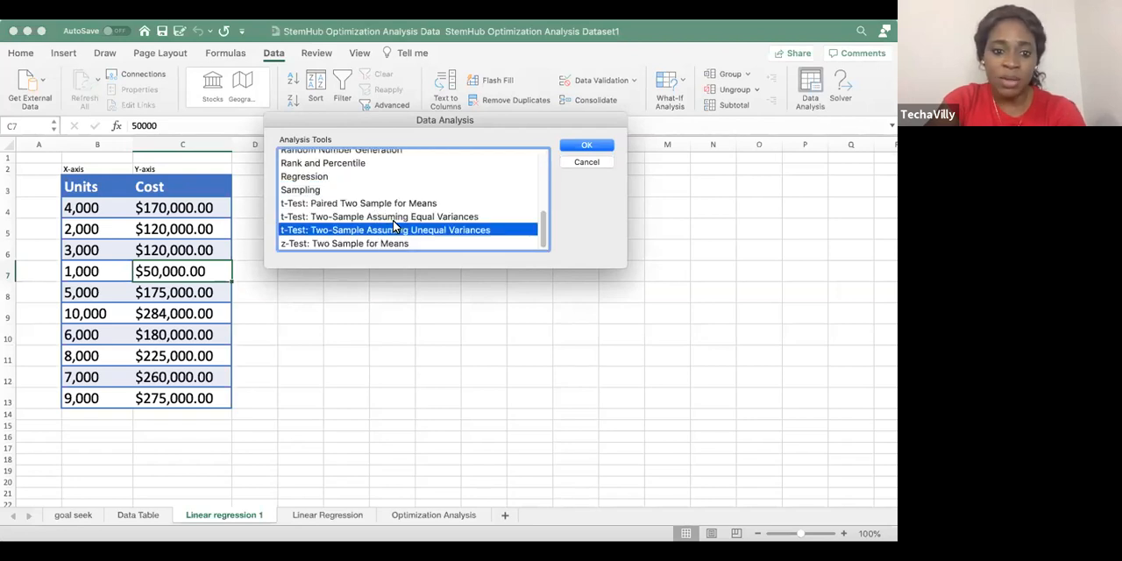
{"action": "left_click", "coordinate": [307, 177]}
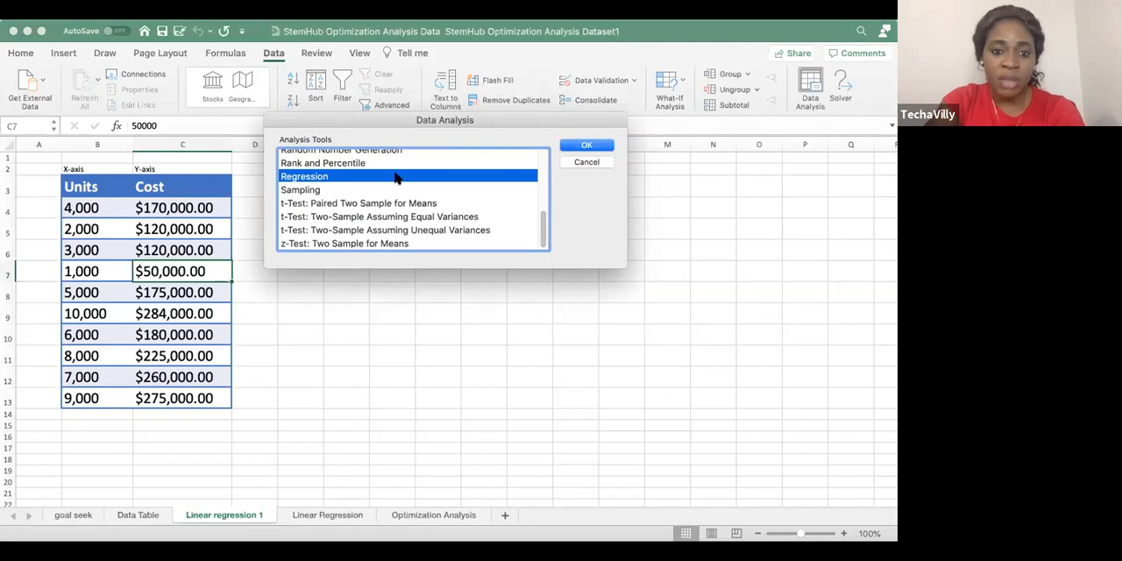
{"action": "left_click", "coordinate": [587, 146]}
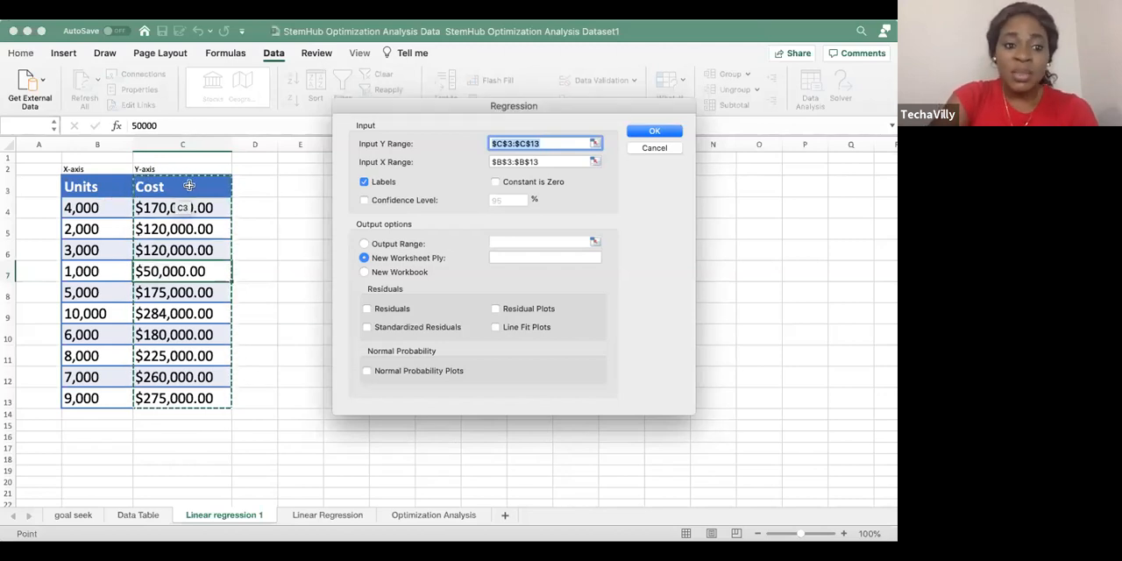
Clear the existing Input Y Range and Input X Range of the regression
{"action": "left_click", "coordinate": [593, 143]}
{"action": "left_click", "coordinate": [686, 103]}
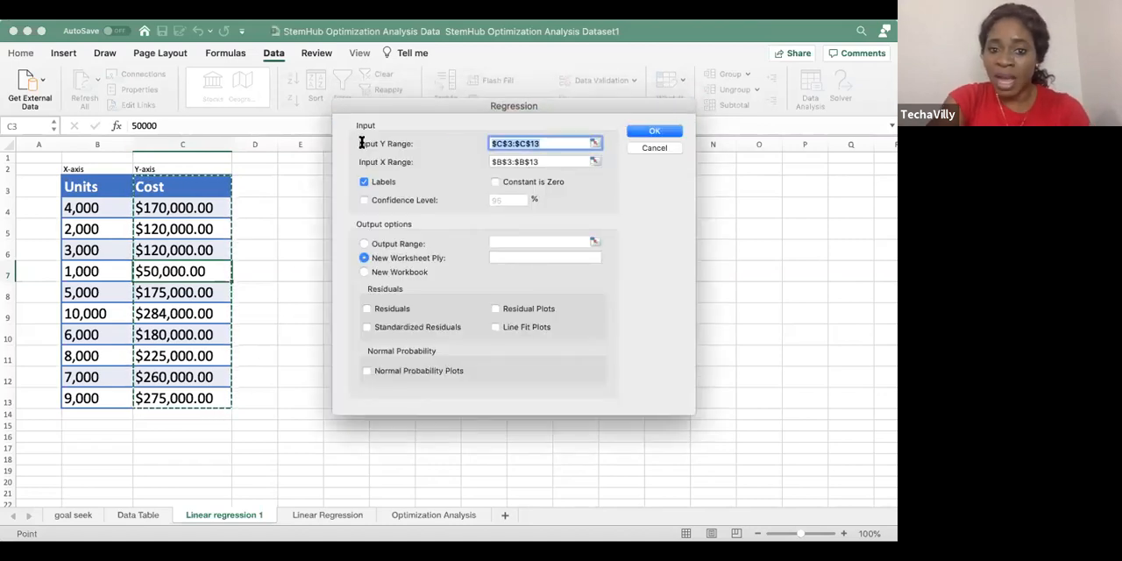
{"action": "key", "text": "BackSpace"}
{"action": "key", "text": "Tab"}
{"action": "key", "text": "BackSpace"}
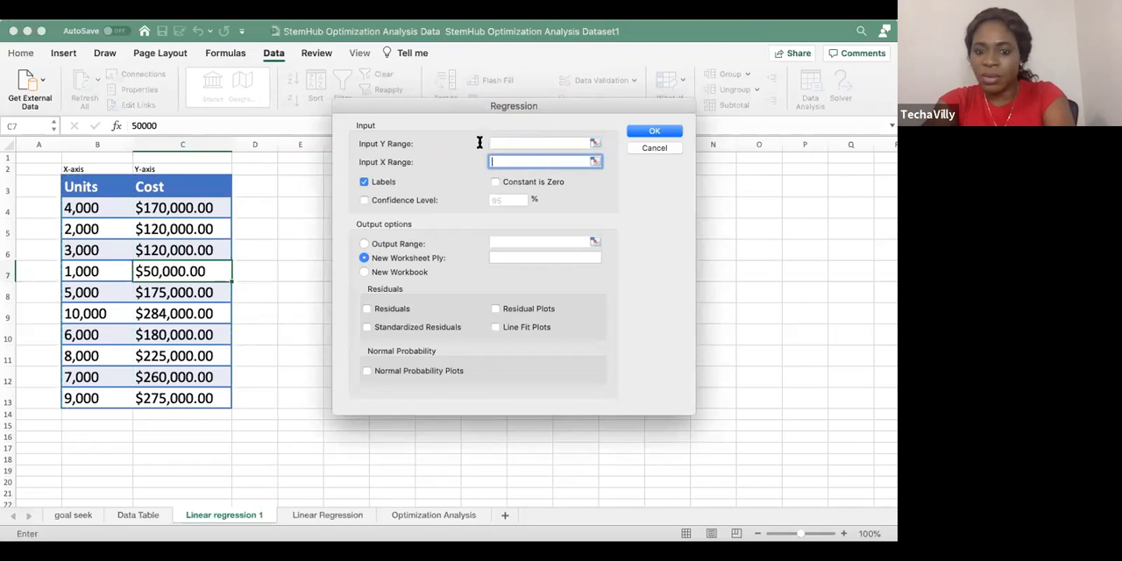
Set the regression's Input Y Range to the Cost column including its header, $C$3:$C$13
{"action": "left_click", "coordinate": [594, 143]}
{"action": "left_click", "coordinate": [178, 185]}
{"action": "left_click_drag", "start_coordinate": [186, 250], "coordinate": [195, 389]}
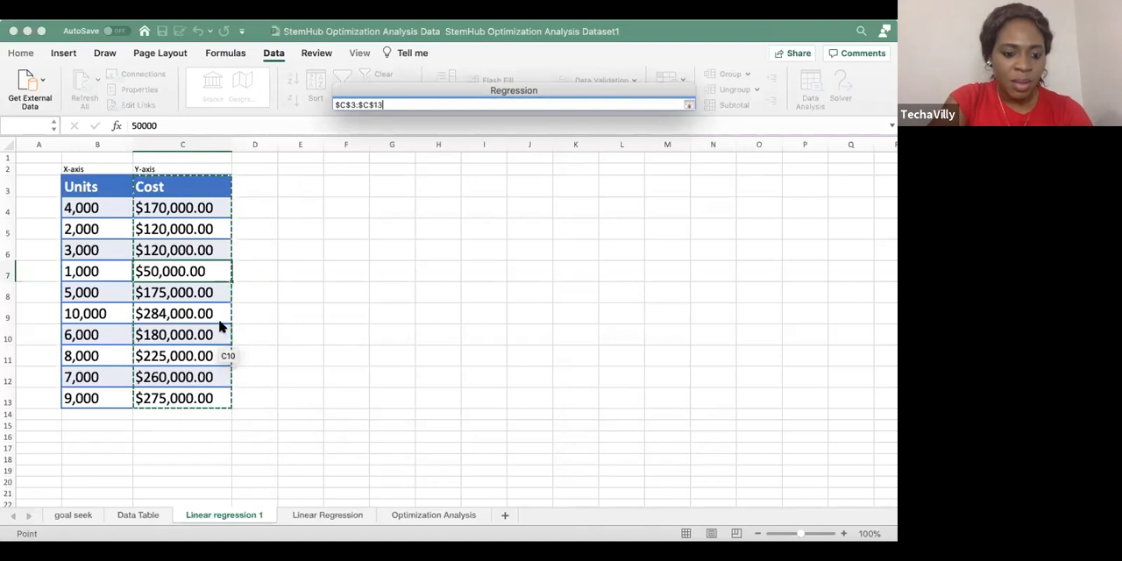
{"action": "scroll", "coordinate": [220, 326], "scroll_direction": "down", "scroll_amount": 3}
{"action": "scroll", "coordinate": [220, 328], "scroll_direction": "up", "scroll_amount": 3}
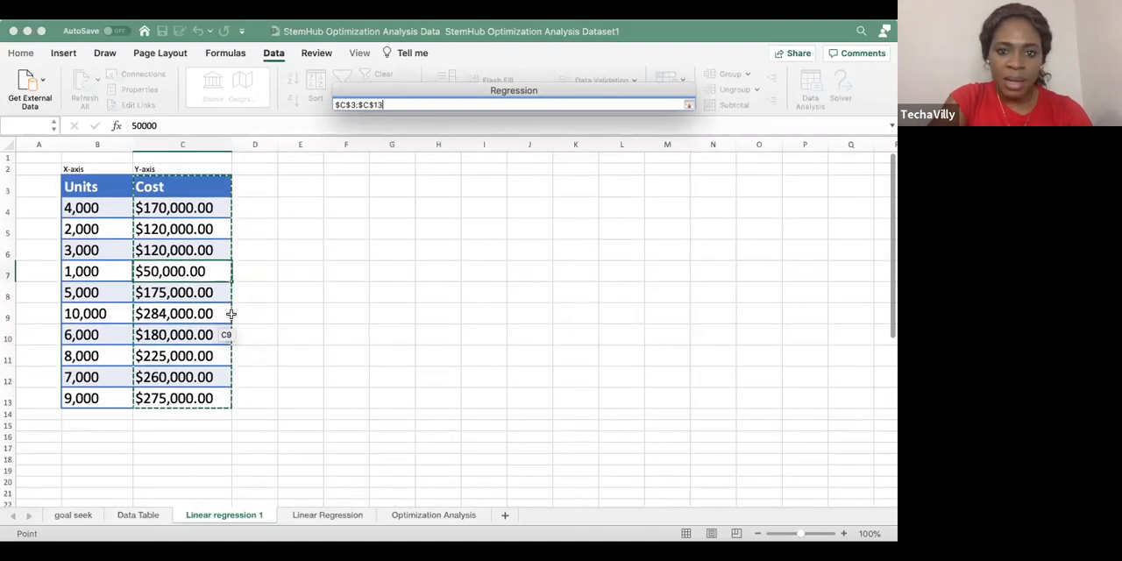
{"action": "left_click", "coordinate": [689, 104]}
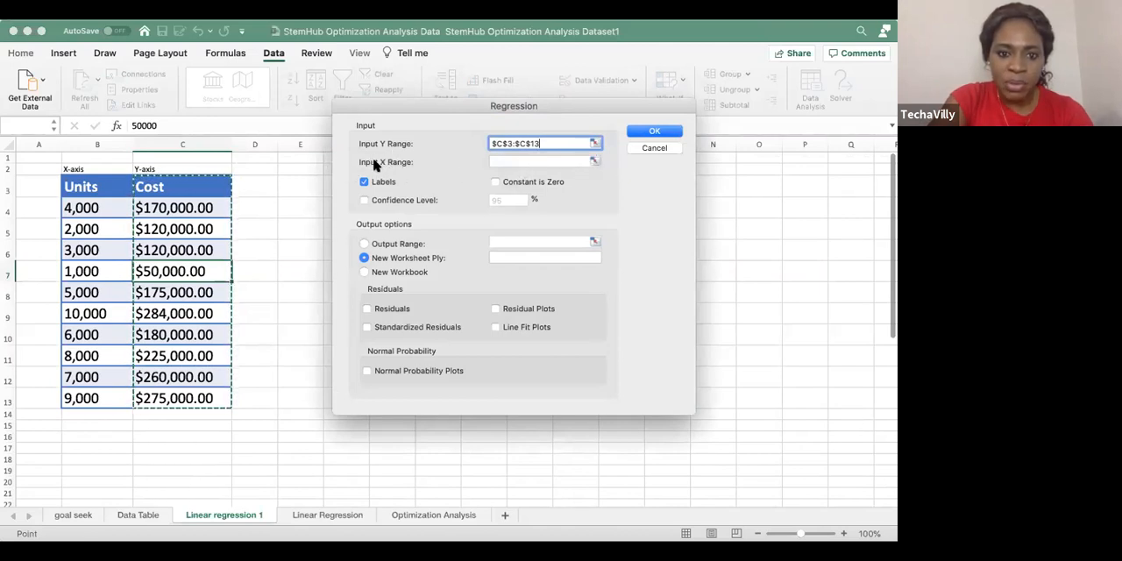
Set the Input X Range to the Units column, $B$3:$B$13, and run the regression with Line Fit Plots included
{"action": "left_click", "coordinate": [595, 162]}
{"action": "left_click_drag", "start_coordinate": [96, 186], "coordinate": [91, 399]}
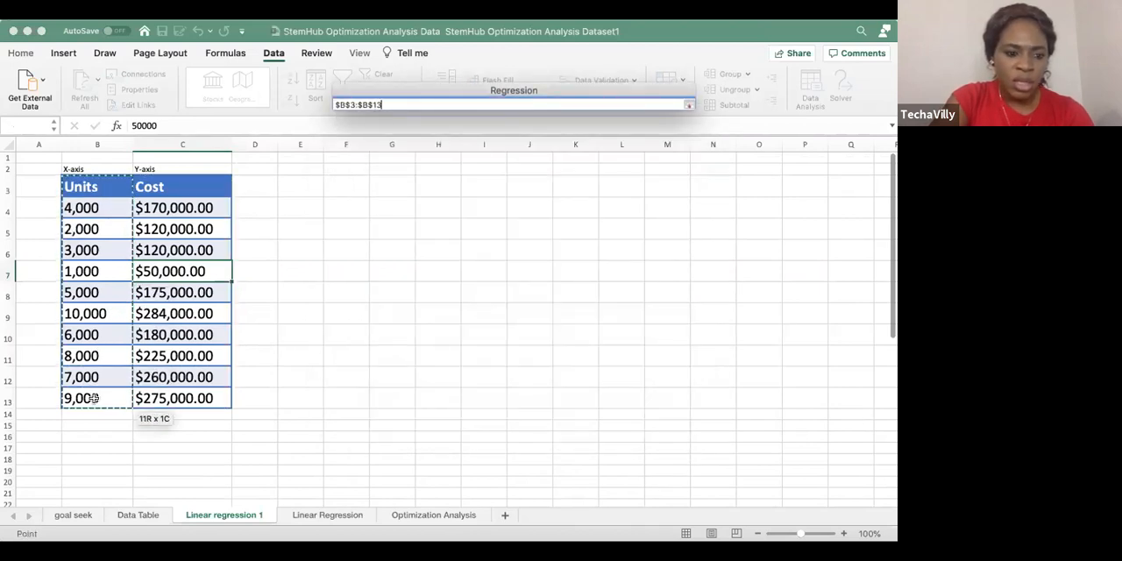
{"action": "left_click", "coordinate": [689, 104]}
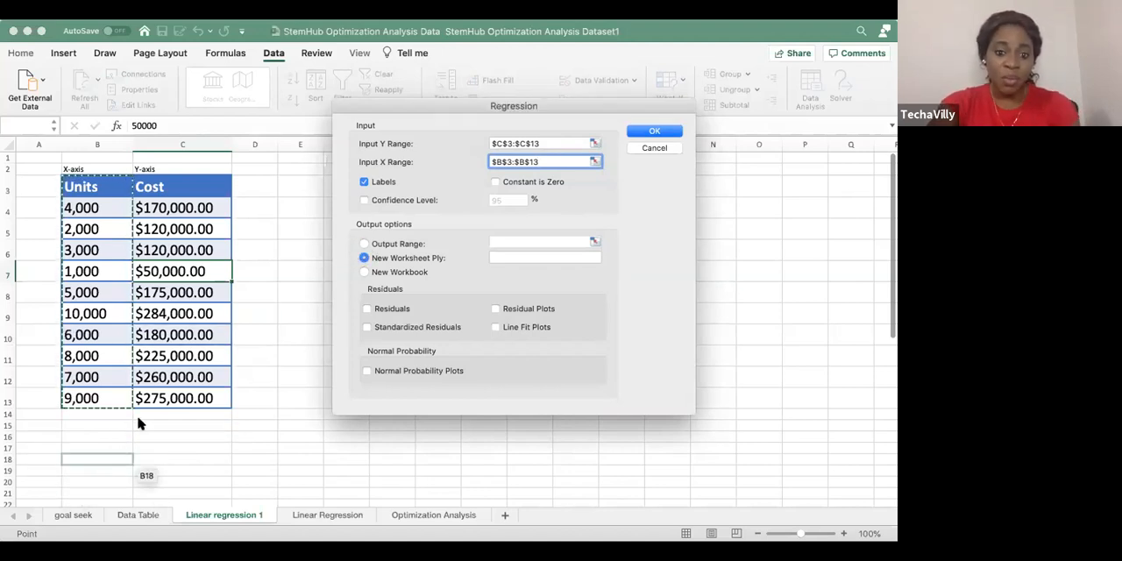
{"action": "left_click", "coordinate": [497, 327]}
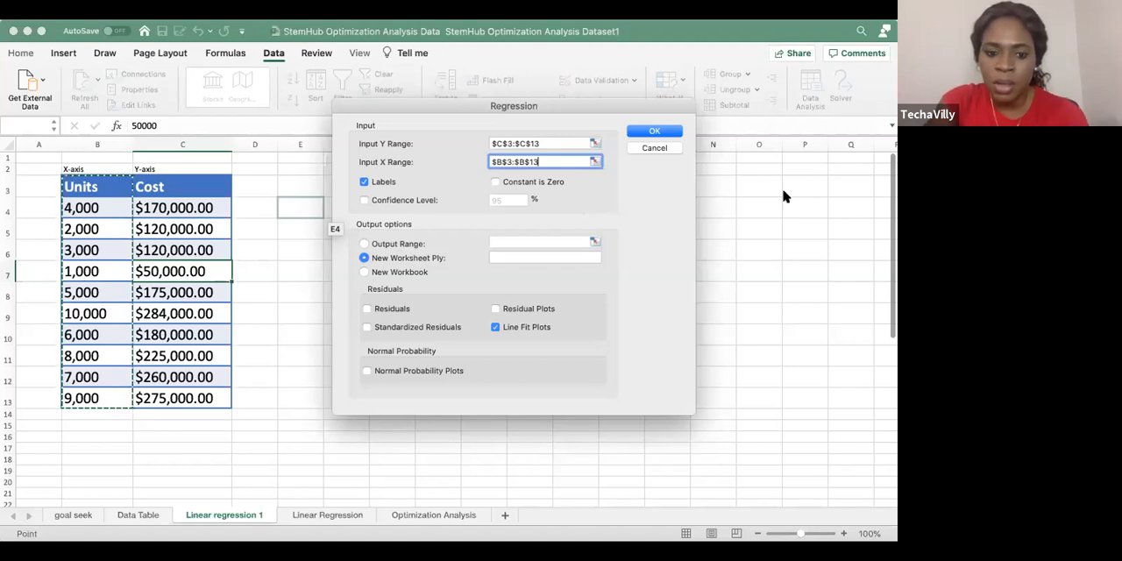
{"action": "left_click", "coordinate": [652, 131]}
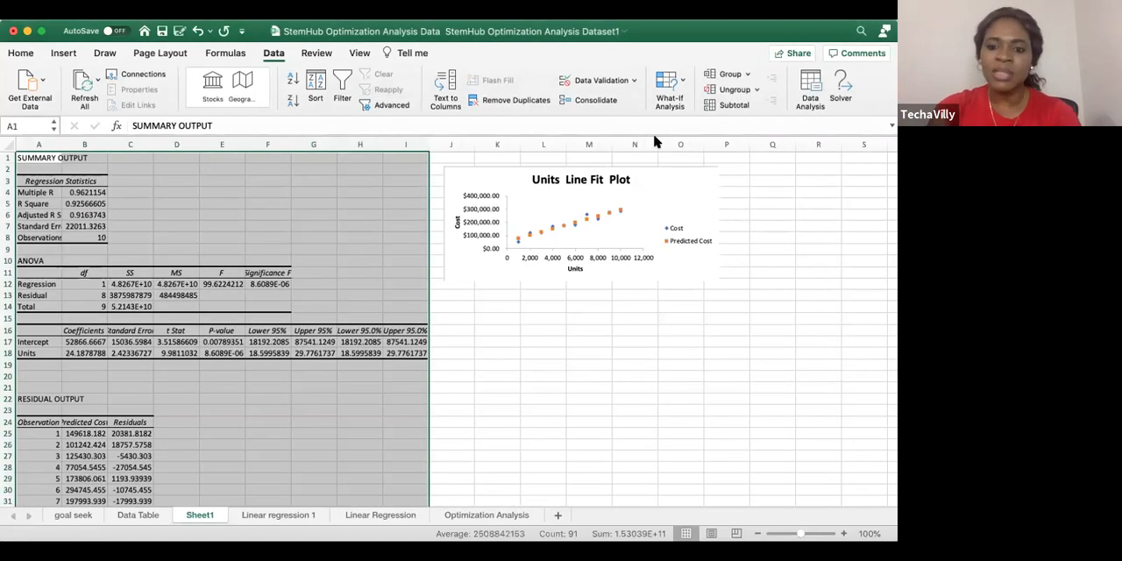
Enlarge the regression output's text to font size 18 and widen column A to fit its labels
{"action": "left_click", "coordinate": [16, 54]}
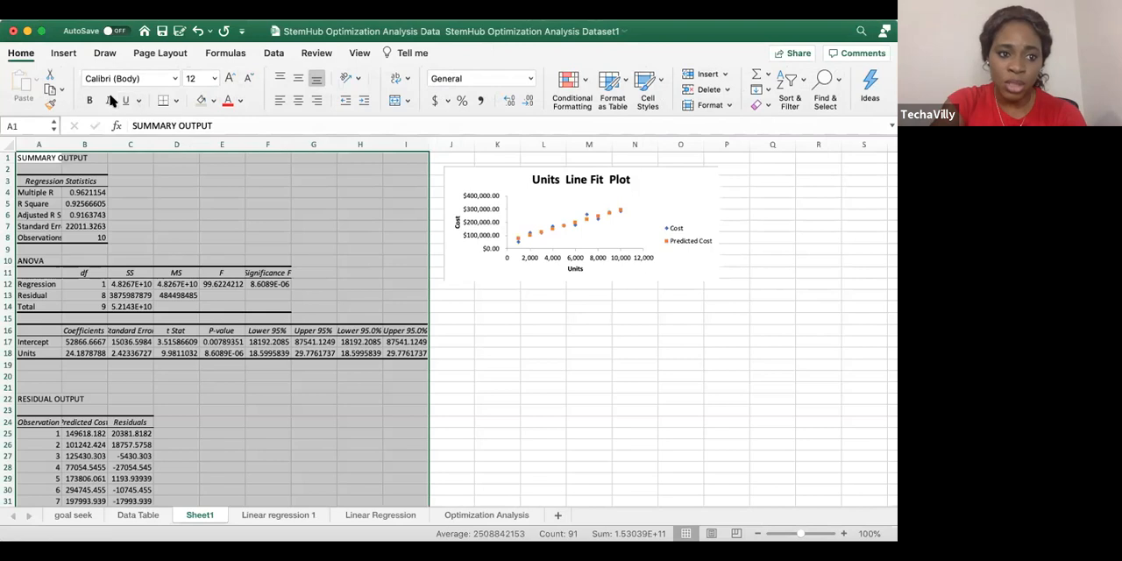
{"action": "left_click", "coordinate": [230, 81]}
{"action": "left_click", "coordinate": [229, 81]}
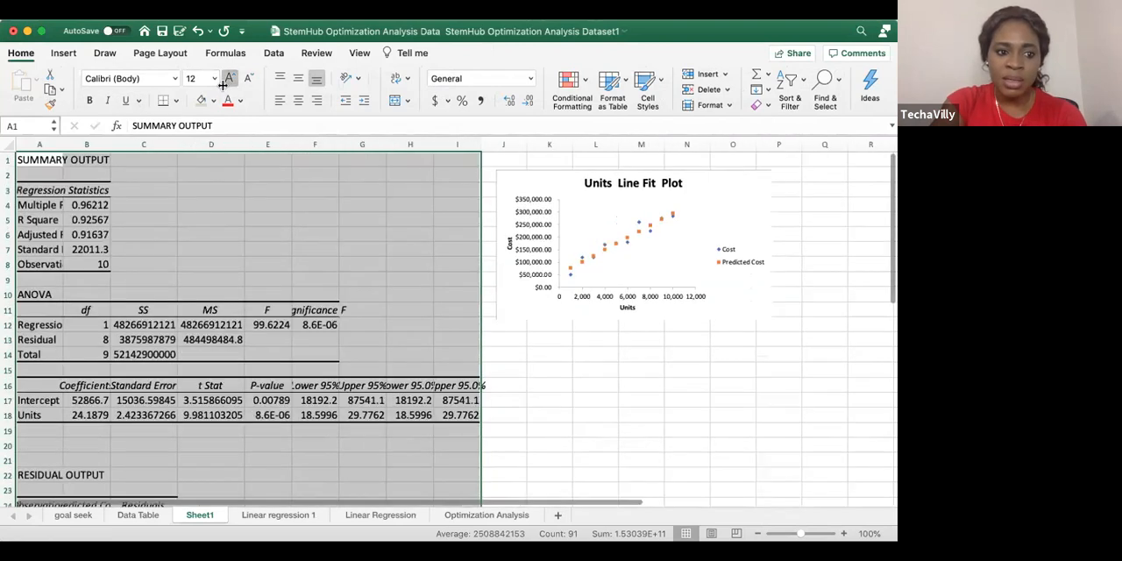
{"action": "left_click", "coordinate": [230, 80]}
{"action": "left_click_drag", "start_coordinate": [59, 140], "coordinate": [127, 140]}
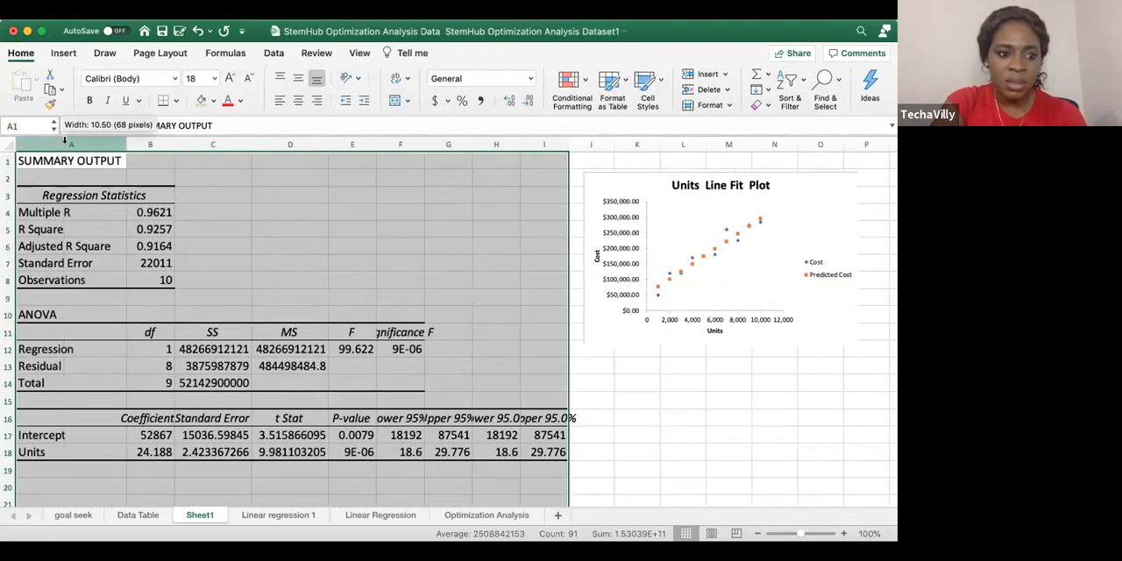
{"action": "left_click", "coordinate": [173, 142]}
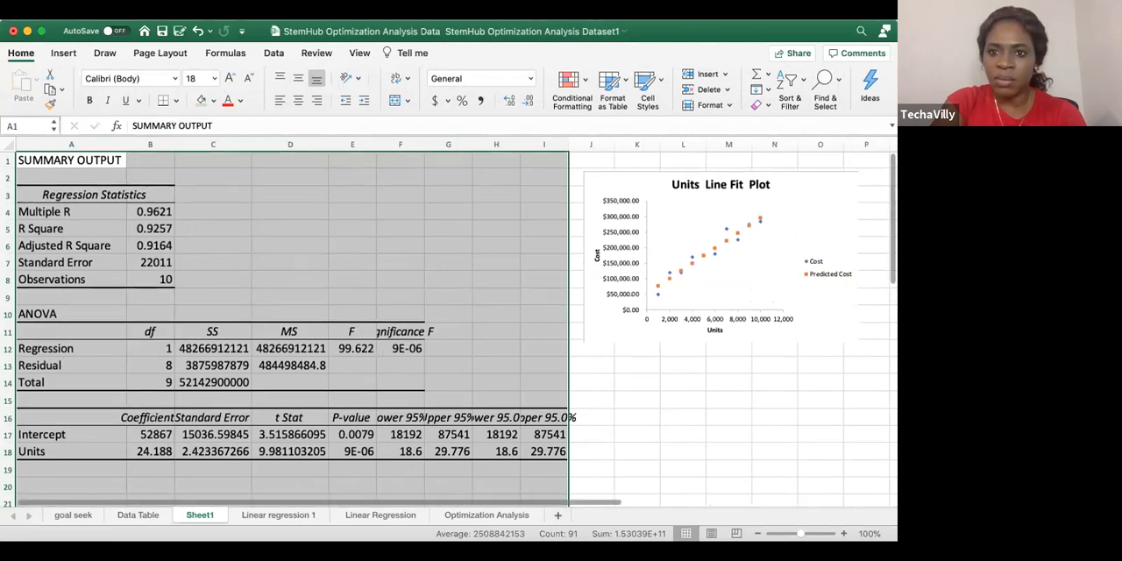
{"action": "left_click", "coordinate": [667, 412]}
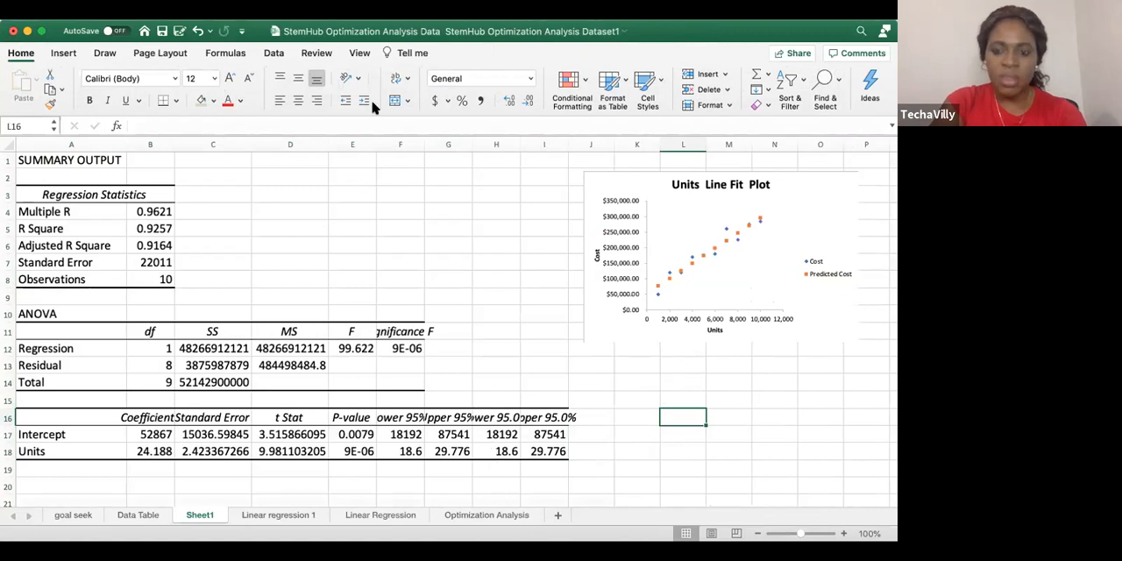
Move the Units Line Fit Plot chart closer to the regression statistics, over columns F to K
{"action": "left_click_drag", "start_coordinate": [585, 184], "coordinate": [430, 169]}
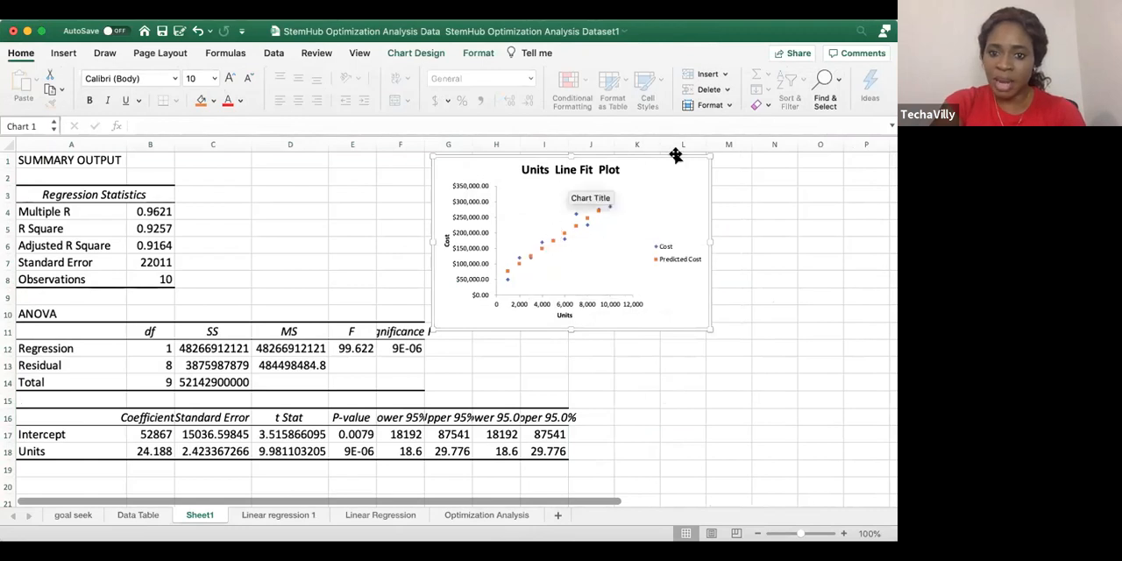
{"action": "left_click_drag", "start_coordinate": [651, 156], "coordinate": [612, 157]}
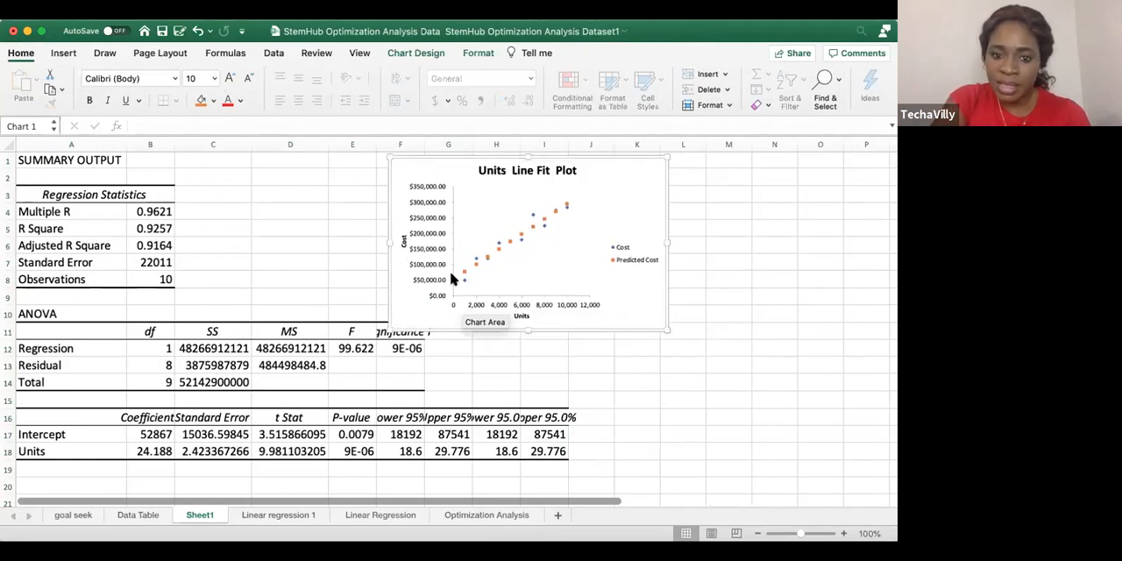
Apply a solid line to the Predicted Cost data point at 10,000 units in the line fit plot
{"action": "left_click", "coordinate": [565, 207]}
{"action": "left_click", "coordinate": [565, 205]}
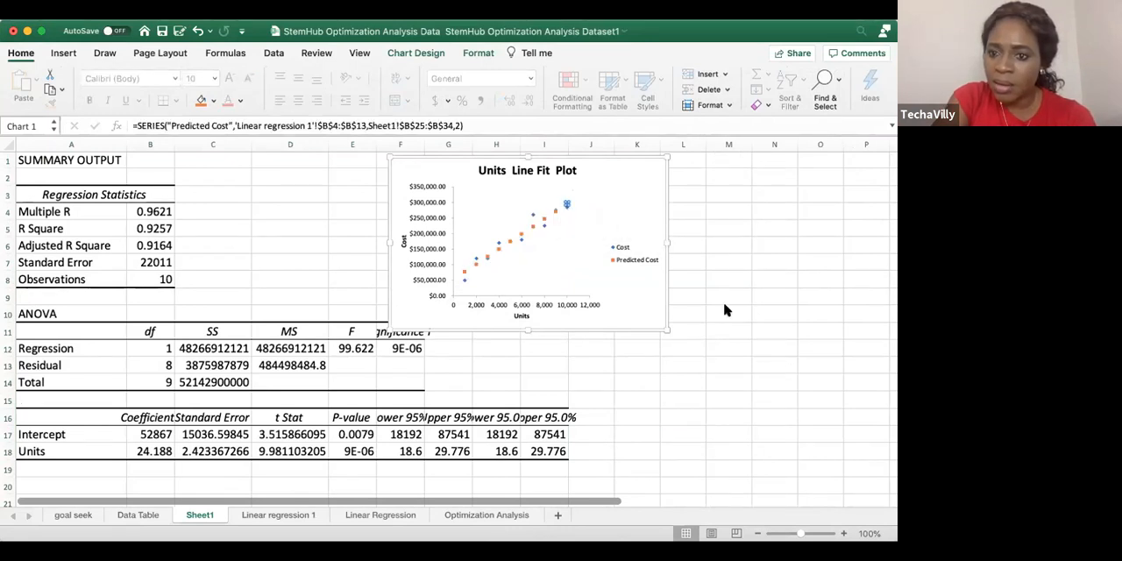
{"action": "left_click", "coordinate": [555, 211]}
{"action": "left_click", "coordinate": [566, 202]}
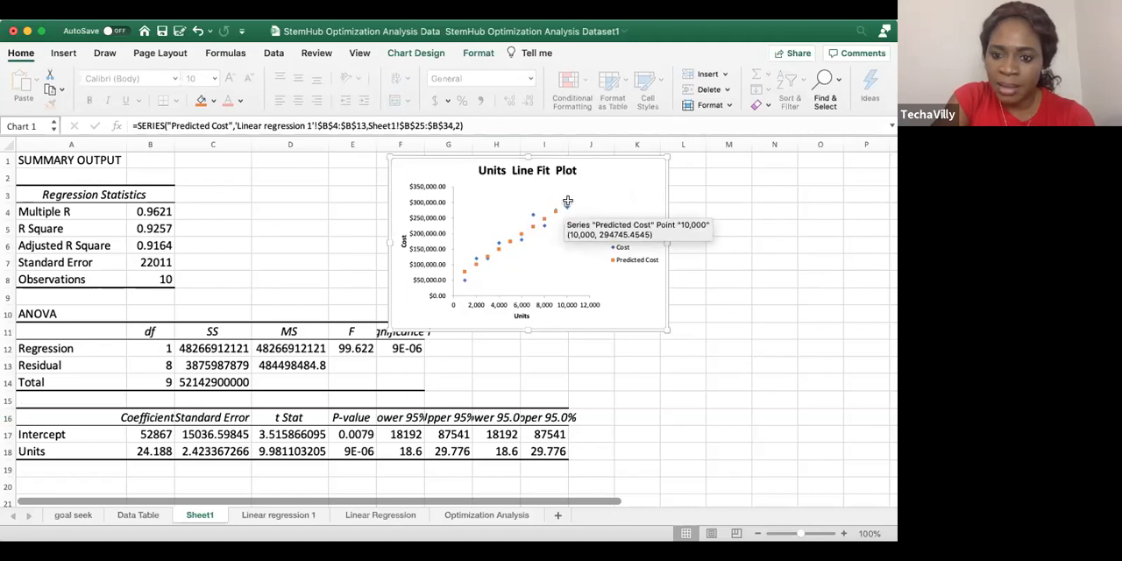
{"action": "double_click", "coordinate": [567, 202]}
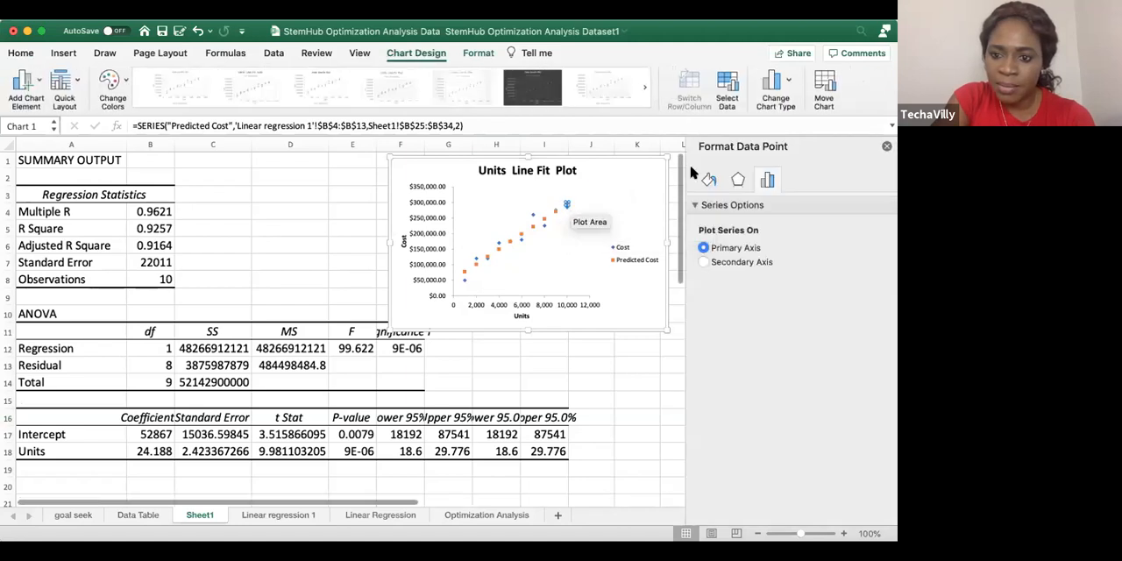
{"action": "left_click", "coordinate": [739, 181]}
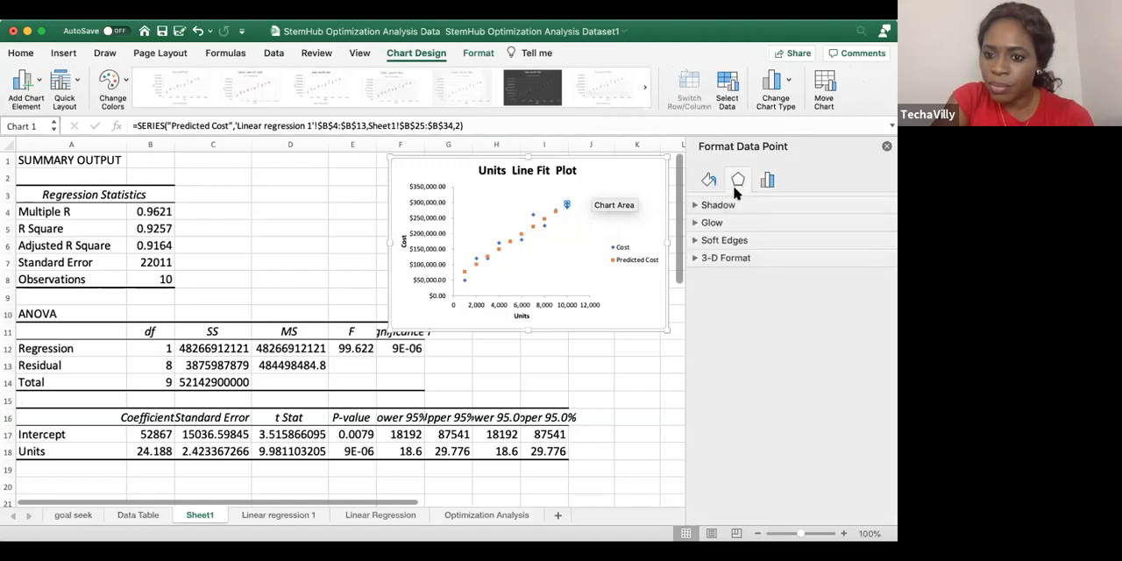
{"action": "left_click", "coordinate": [728, 182]}
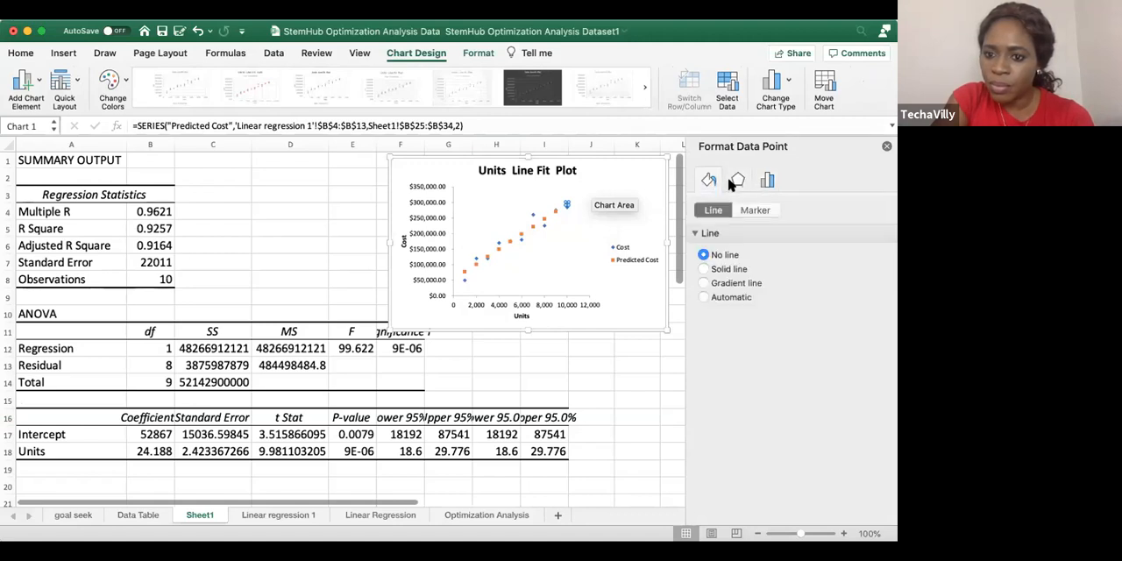
{"action": "left_click", "coordinate": [703, 269]}
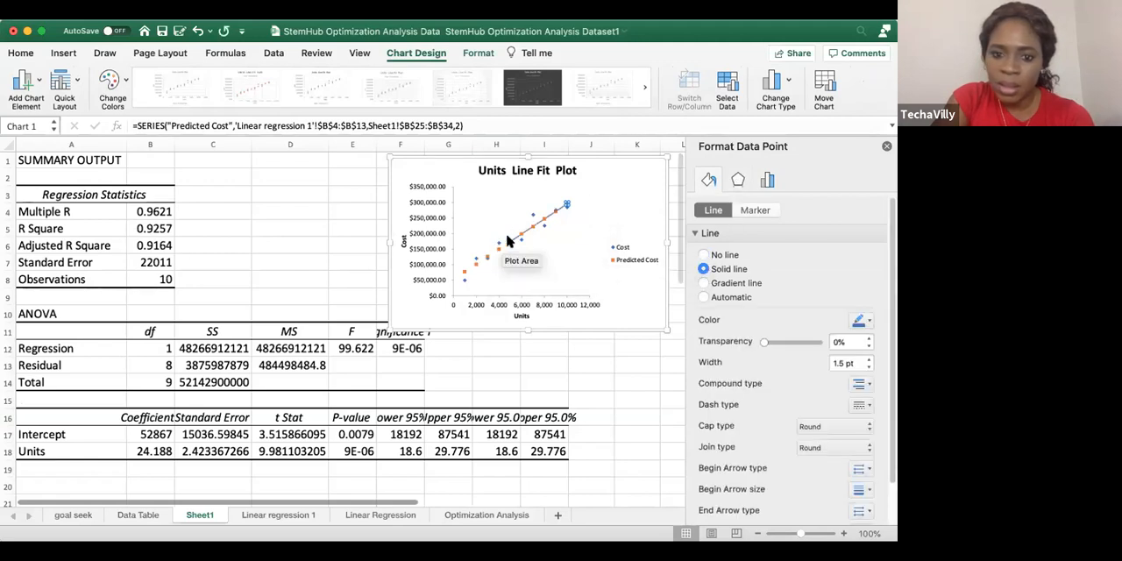
Try a solid line on the whole Cost data series and undo it
{"action": "left_click", "coordinate": [486, 257]}
{"action": "left_click", "coordinate": [717, 253]}
{"action": "left_click", "coordinate": [703, 269]}
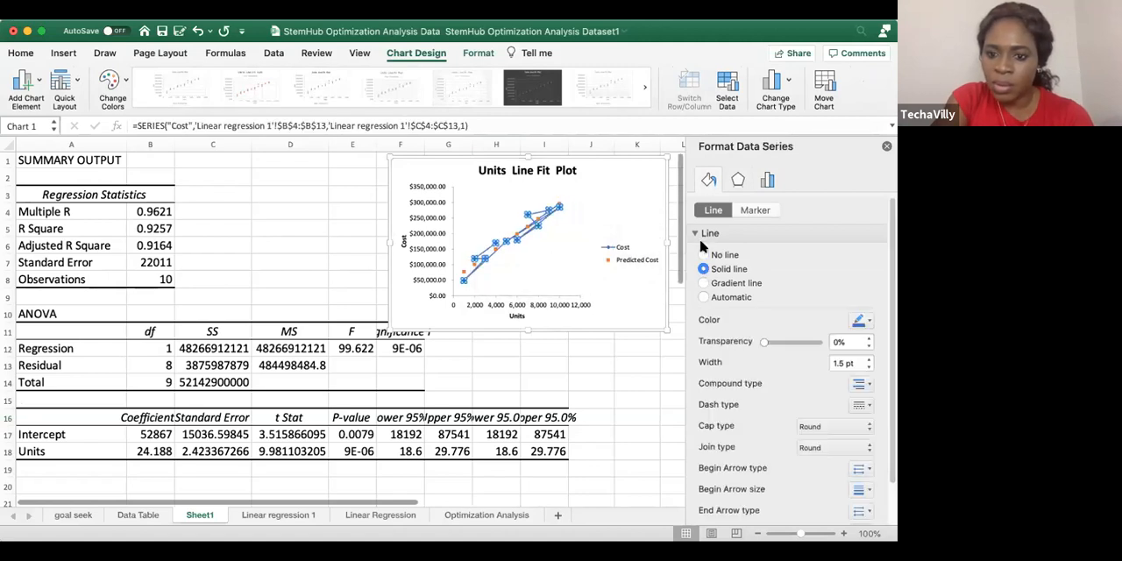
{"action": "key", "text": "super+z"}
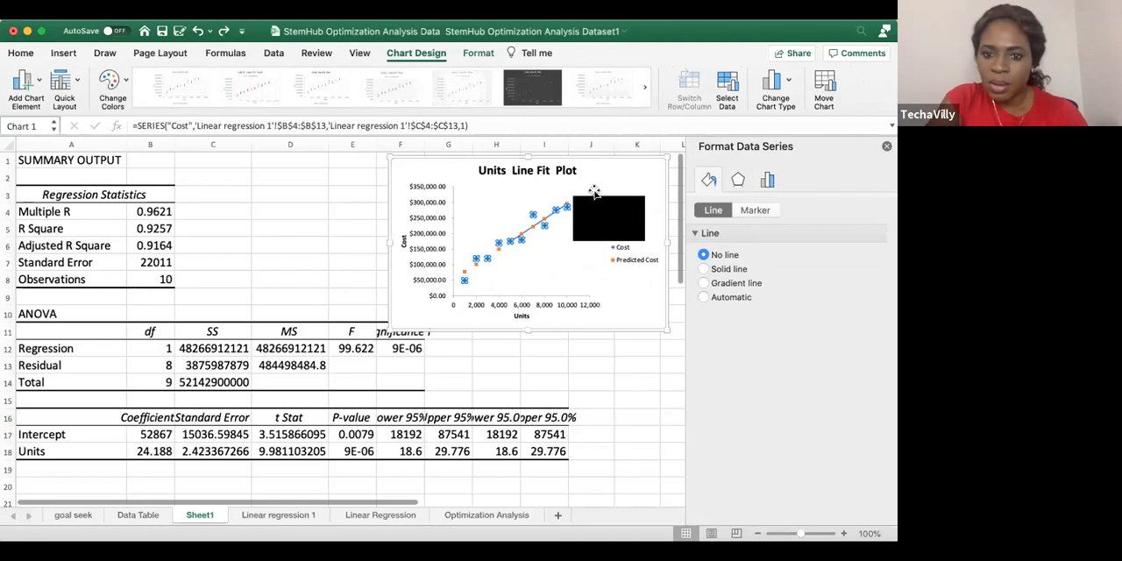
Close the chart formatting options and move the chart clear of the output tables, over columns J to O
{"action": "left_click", "coordinate": [592, 187]}
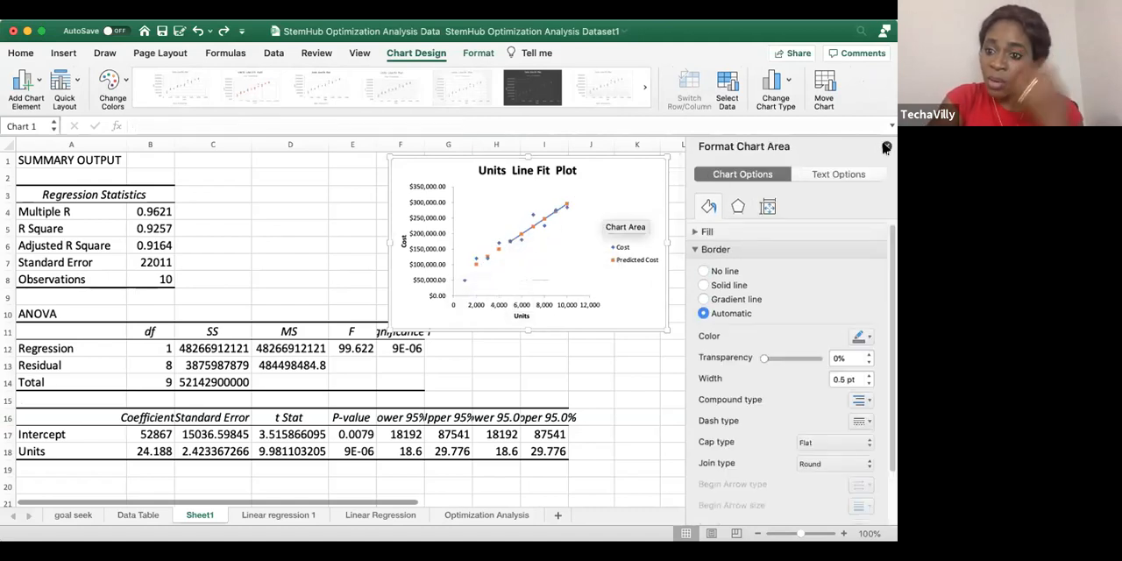
{"action": "left_click", "coordinate": [886, 146]}
{"action": "left_click_drag", "start_coordinate": [646, 161], "coordinate": [729, 200]}
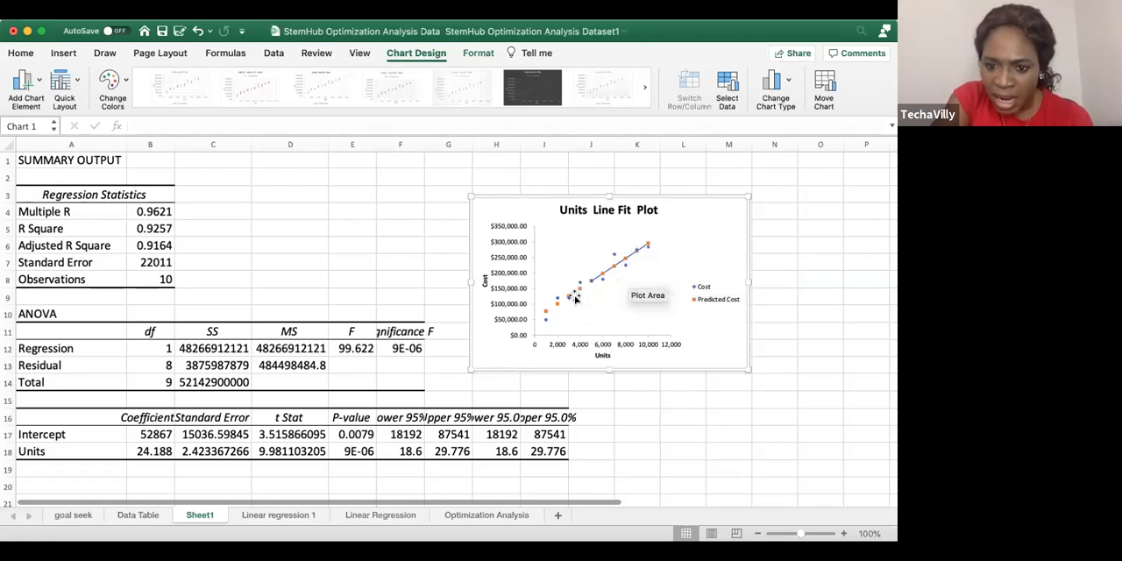
{"action": "left_click_drag", "start_coordinate": [675, 203], "coordinate": [779, 190]}
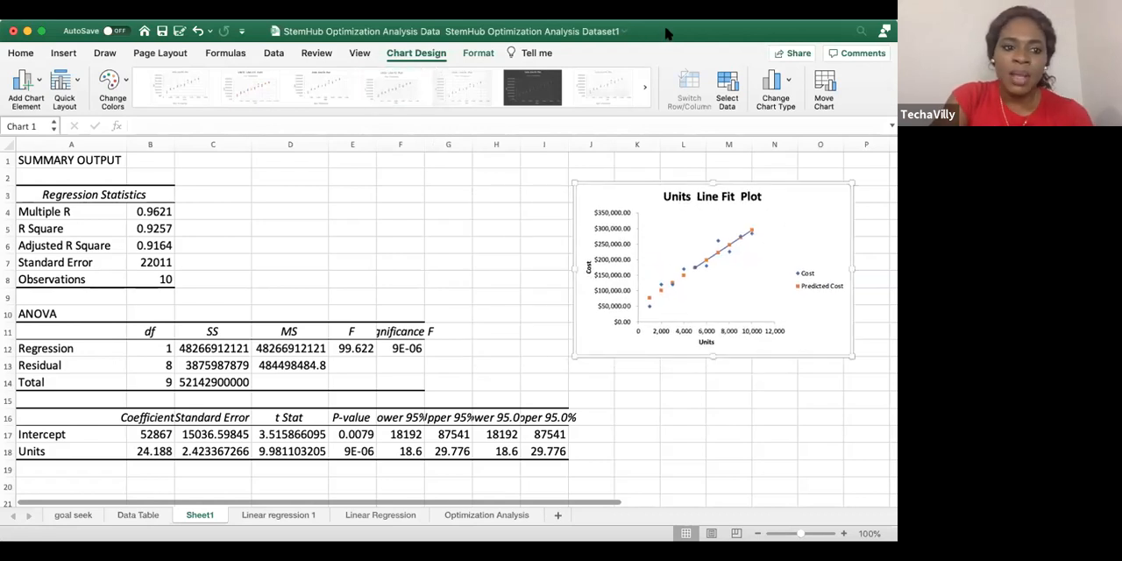
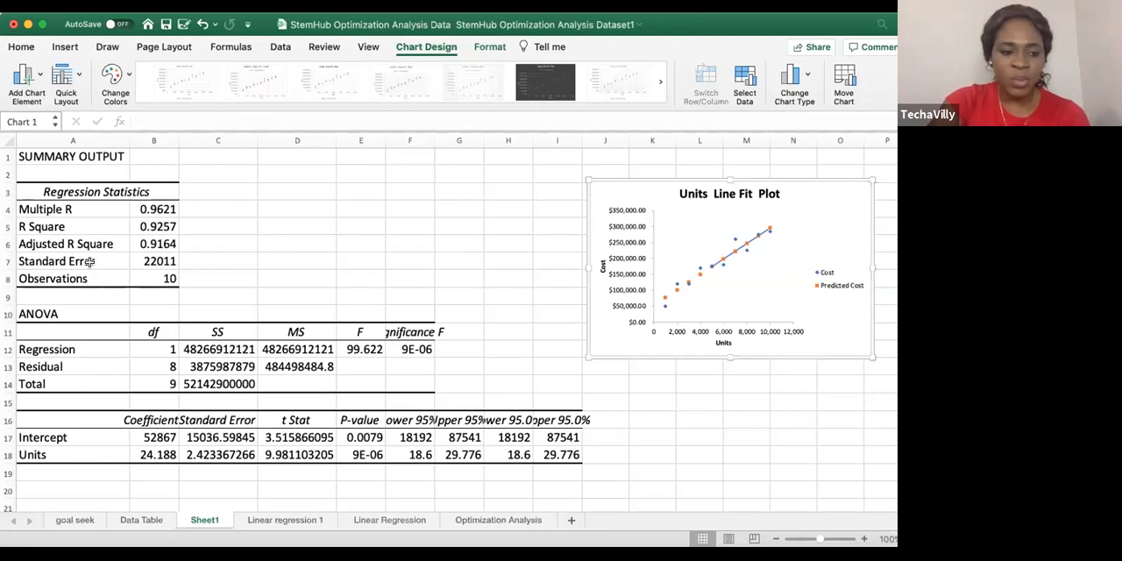
Highlight the R Square value in cell B5 with a light gold fill
{"action": "left_click", "coordinate": [161, 211]}
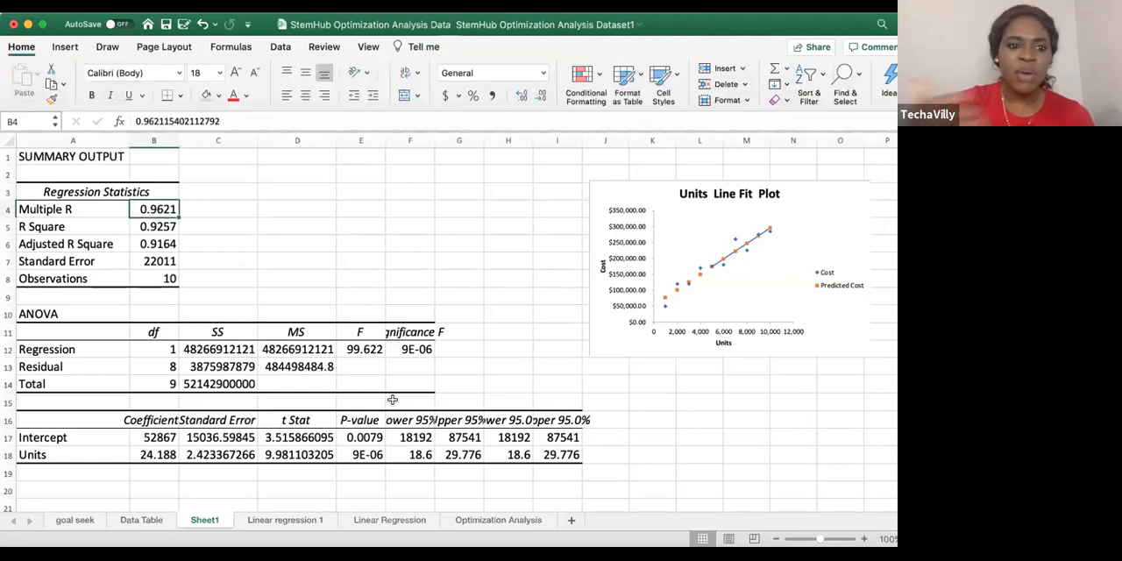
{"action": "key", "text": "Down"}
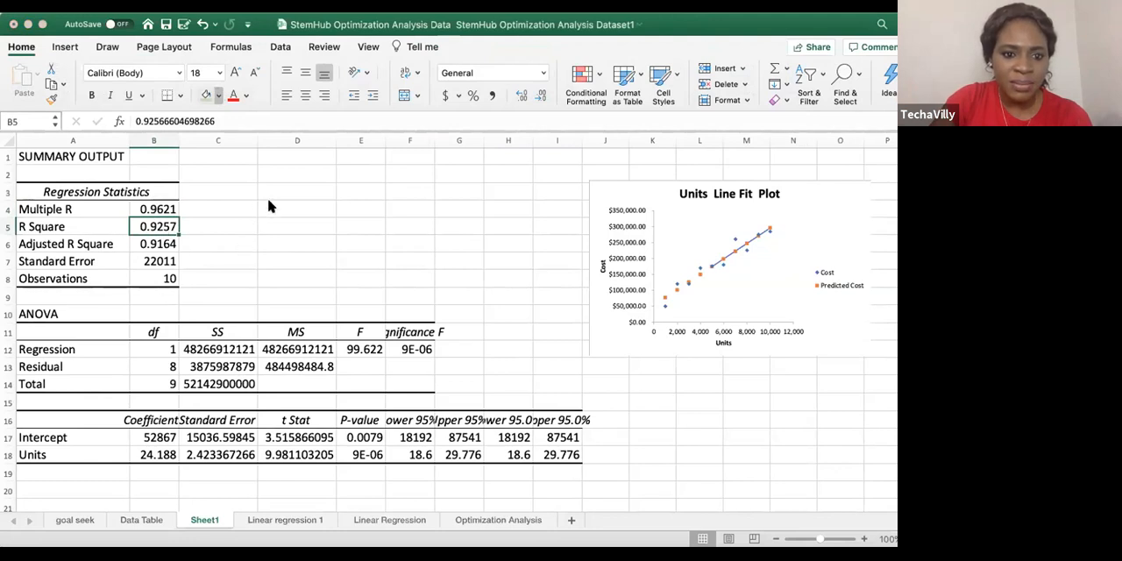
{"action": "left_click", "coordinate": [299, 188]}
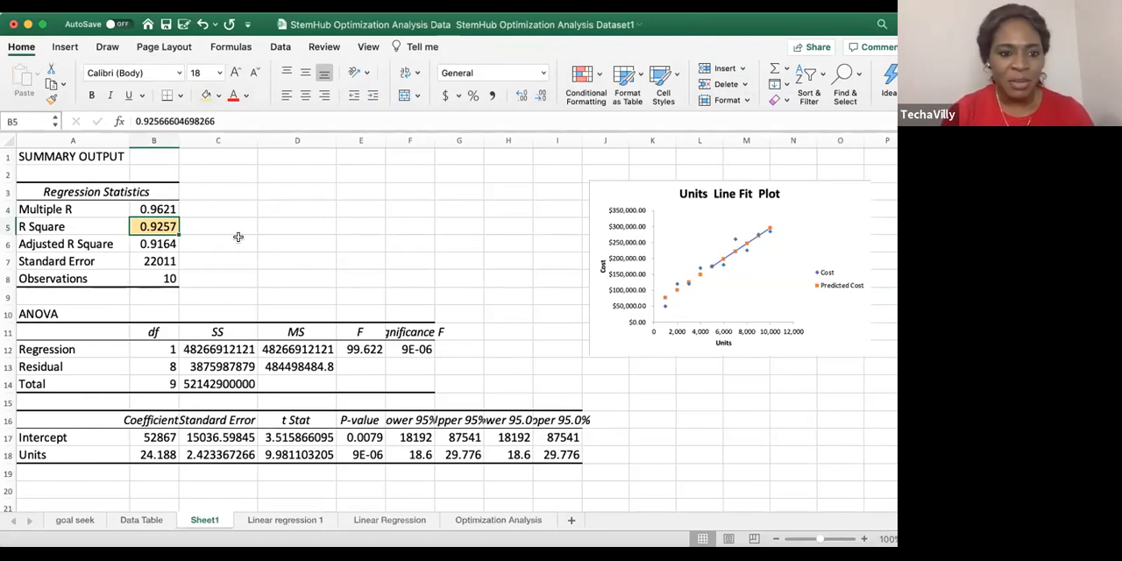
{"action": "left_click", "coordinate": [218, 224]}
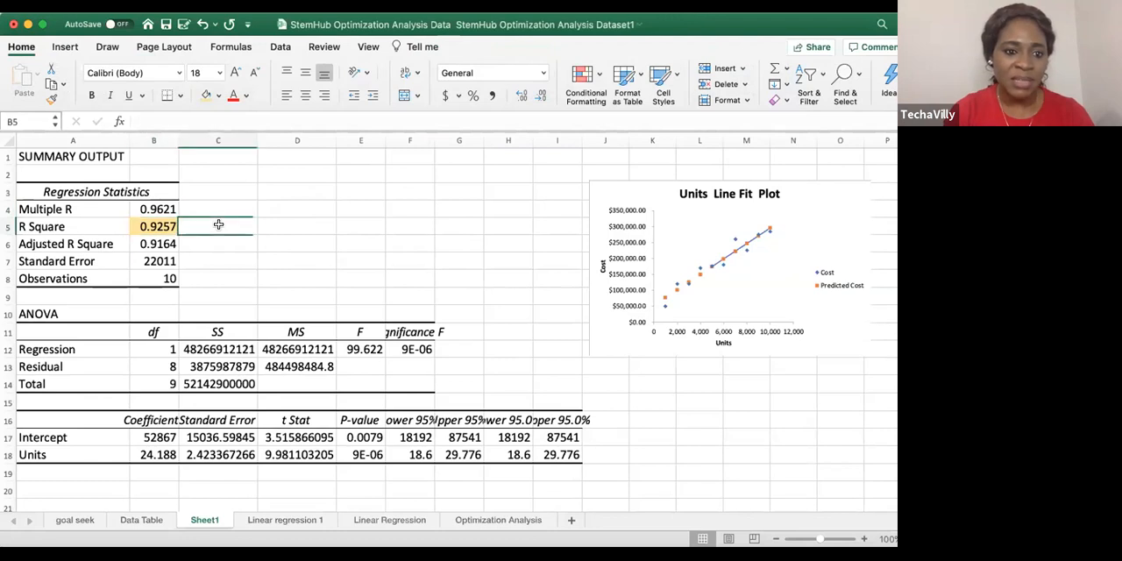
{"action": "left_click", "coordinate": [147, 226]}
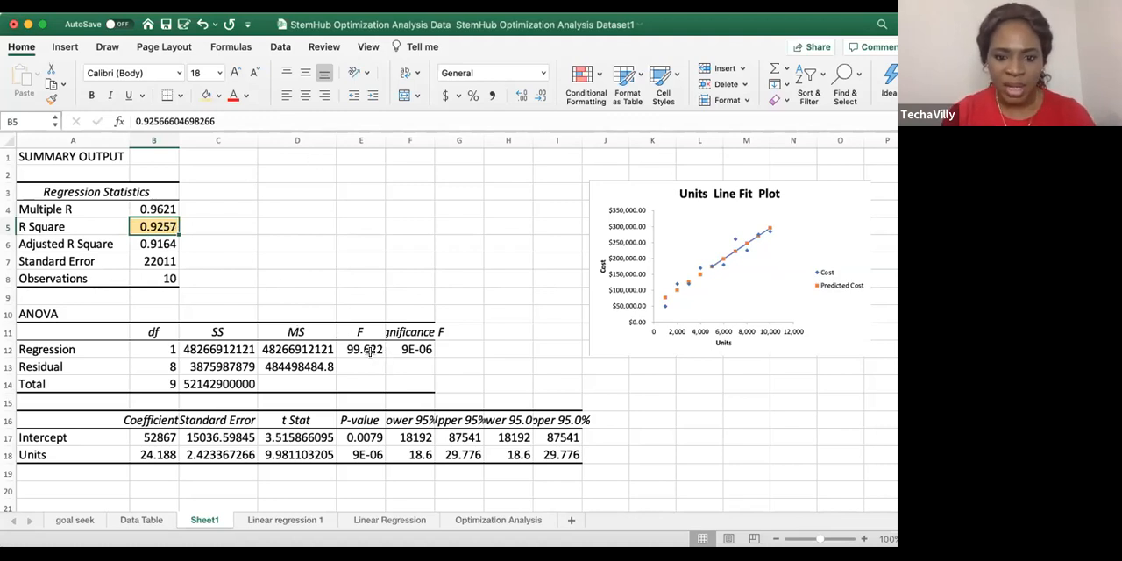
Widen columns E and F to show the full P-value and Significance F figures, and select the intercept's P-value
{"action": "left_click_drag", "start_coordinate": [384, 138], "coordinate": [496, 138]}
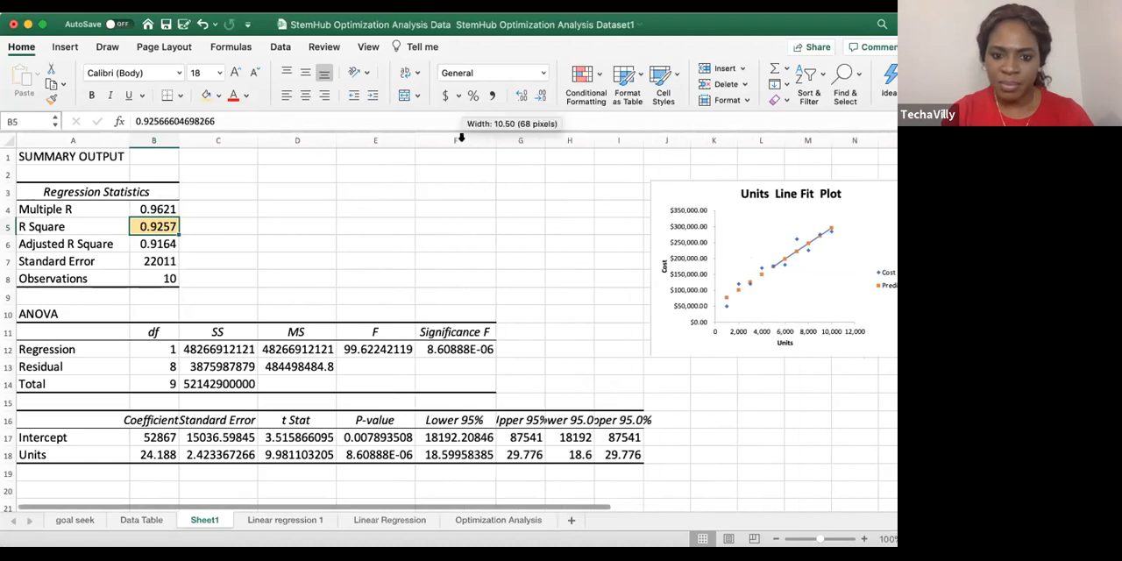
{"action": "left_click", "coordinate": [397, 436]}
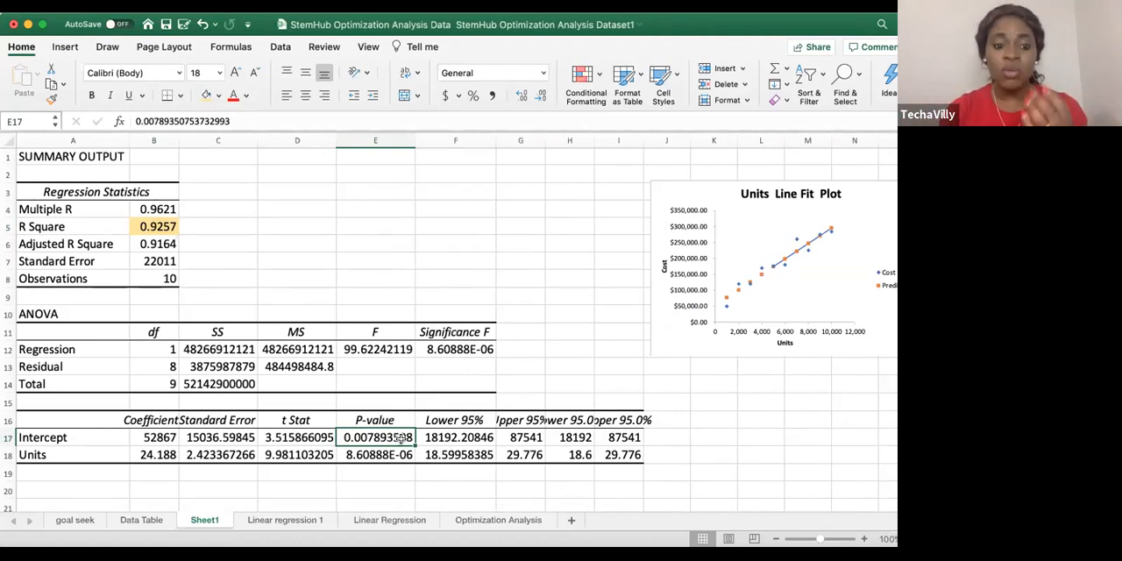
{"action": "scroll", "coordinate": [403, 438], "scroll_direction": "down", "scroll_amount": 4}
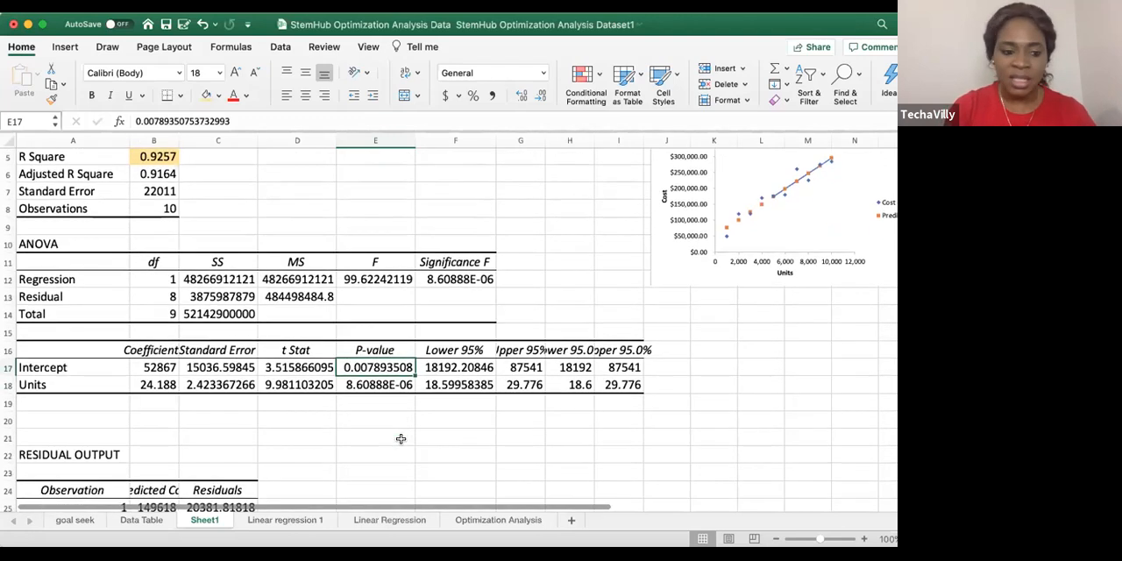
{"action": "scroll", "coordinate": [401, 438], "scroll_direction": "down", "scroll_amount": 1}
{"action": "scroll", "coordinate": [313, 413], "scroll_direction": "up", "scroll_amount": 5}
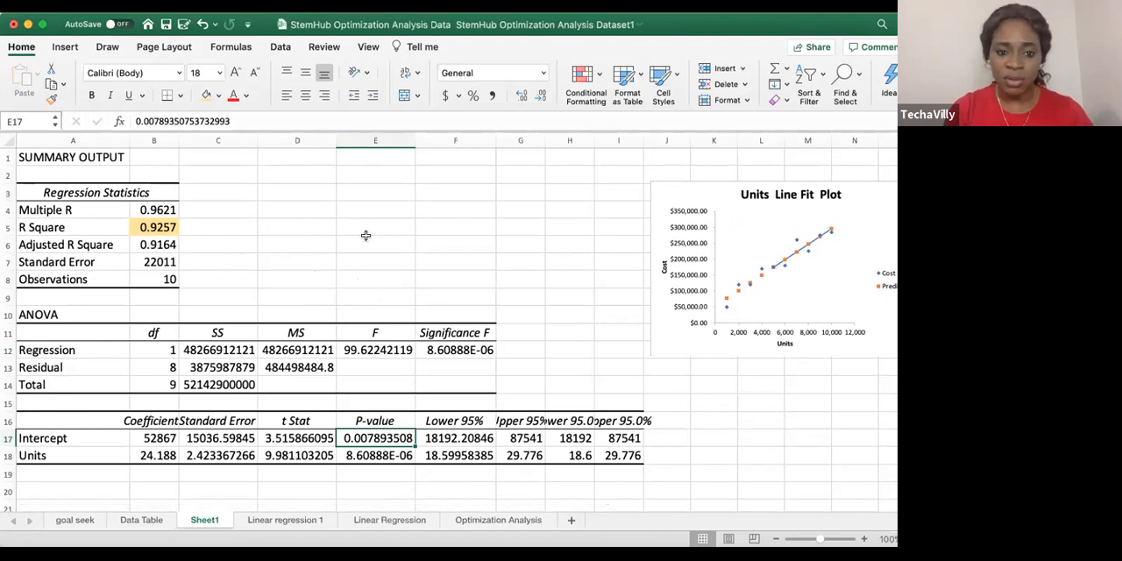
Enter the prediction equation Y=B1+x1*20,000 as text in cell E21, below the coefficients table
{"action": "scroll", "coordinate": [356, 267], "scroll_direction": "down", "scroll_amount": 4}
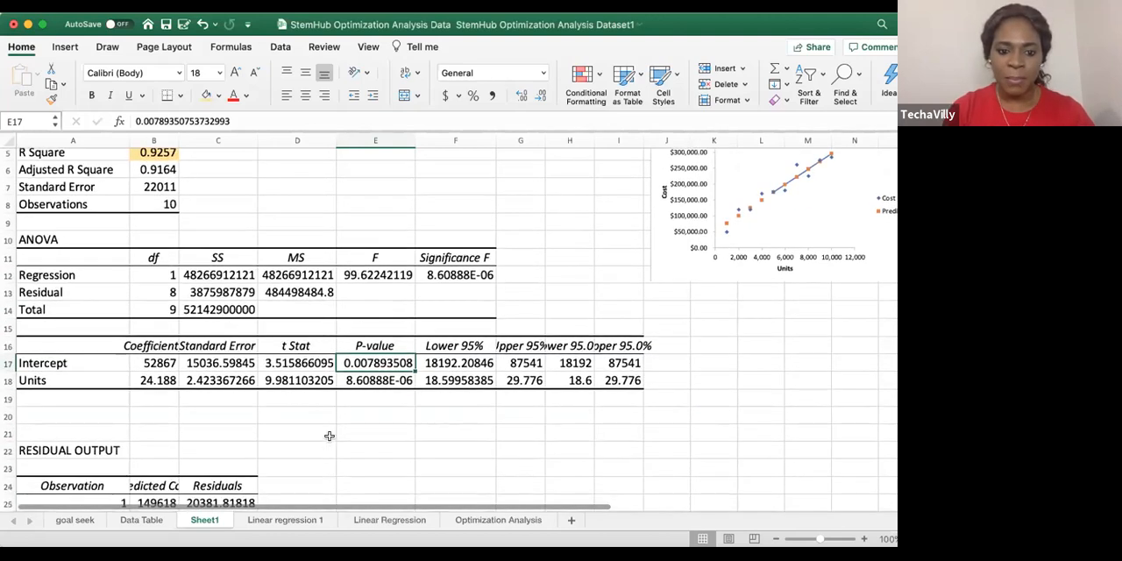
{"action": "left_click", "coordinate": [363, 433]}
{"action": "type", "text": "Y="}
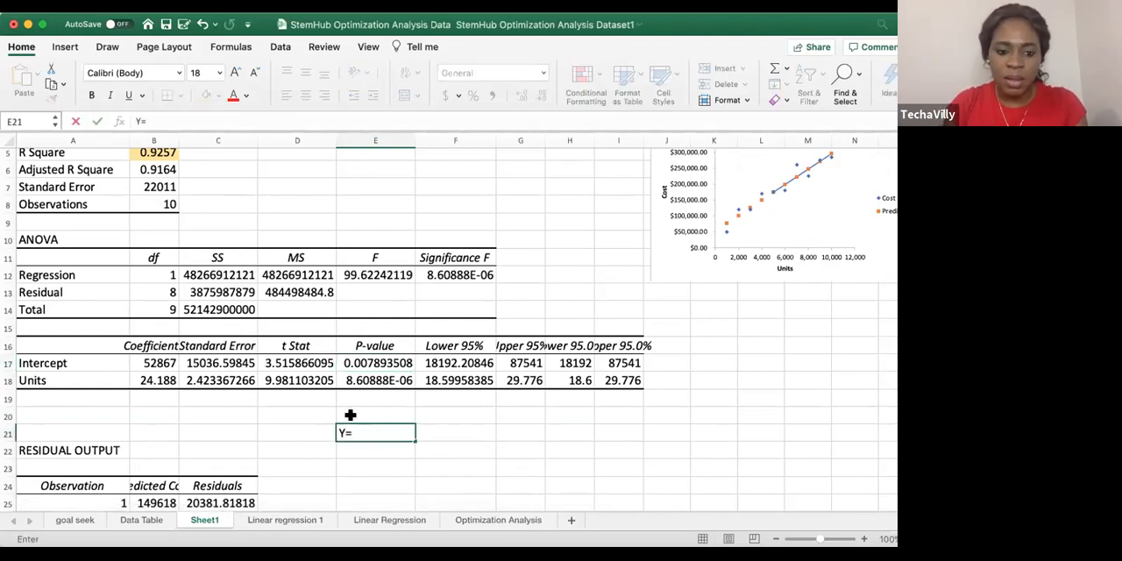
{"action": "left_click", "coordinate": [154, 363]}
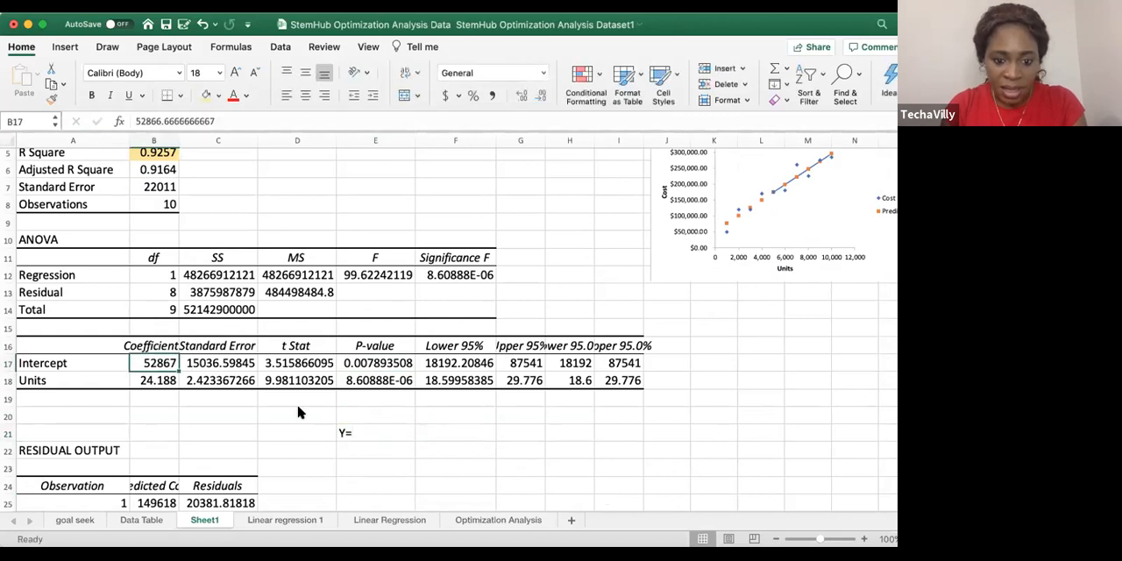
{"action": "left_click", "coordinate": [368, 432]}
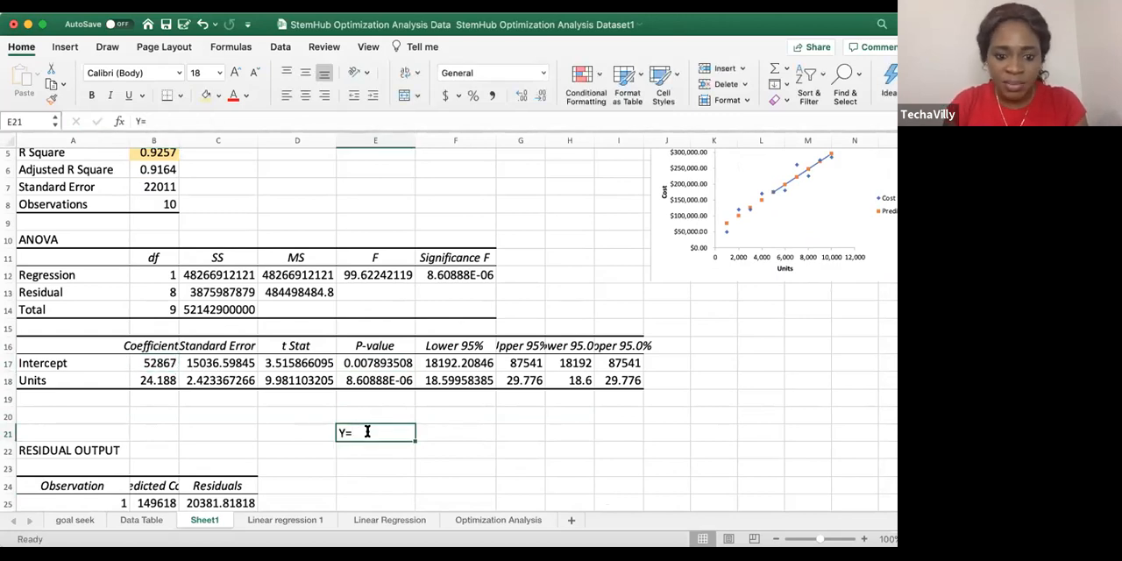
{"action": "double_click", "coordinate": [368, 432]}
{"action": "type", "text": "B"}
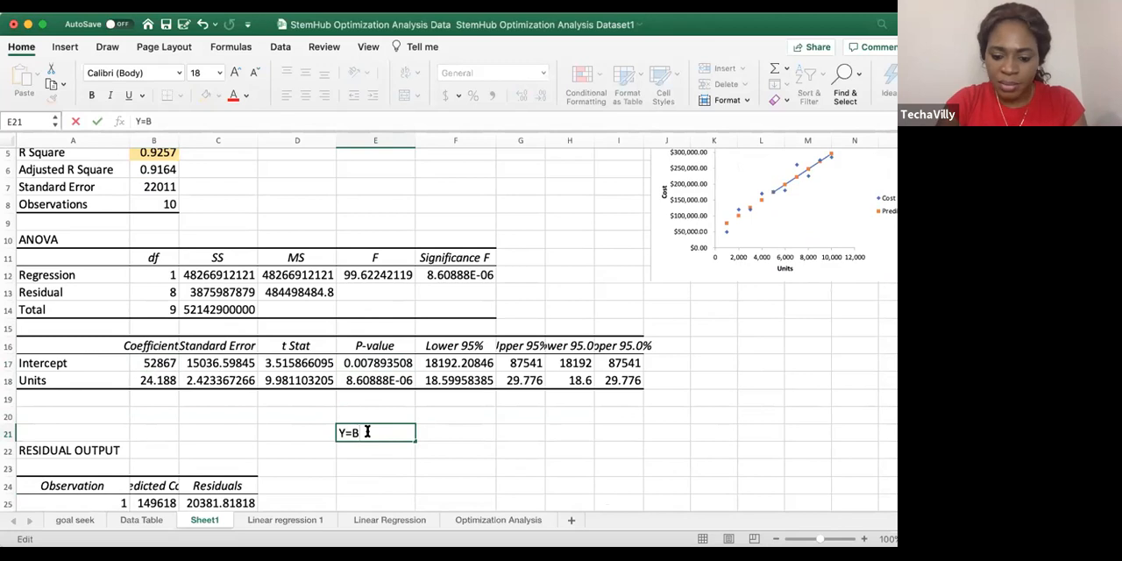
{"action": "type", "text": "1+"}
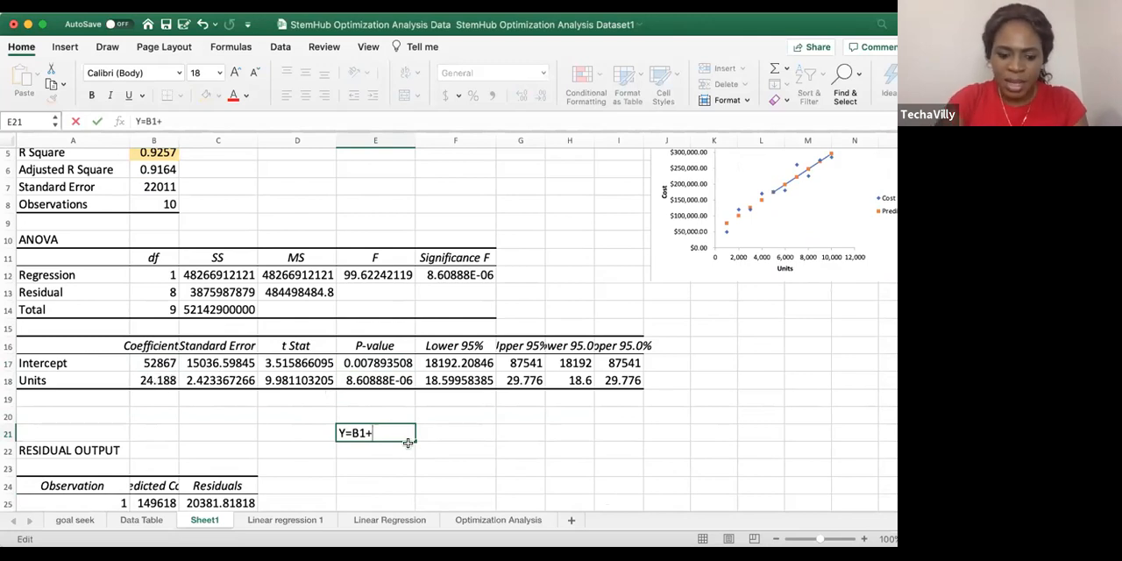
{"action": "type", "text": "1"}
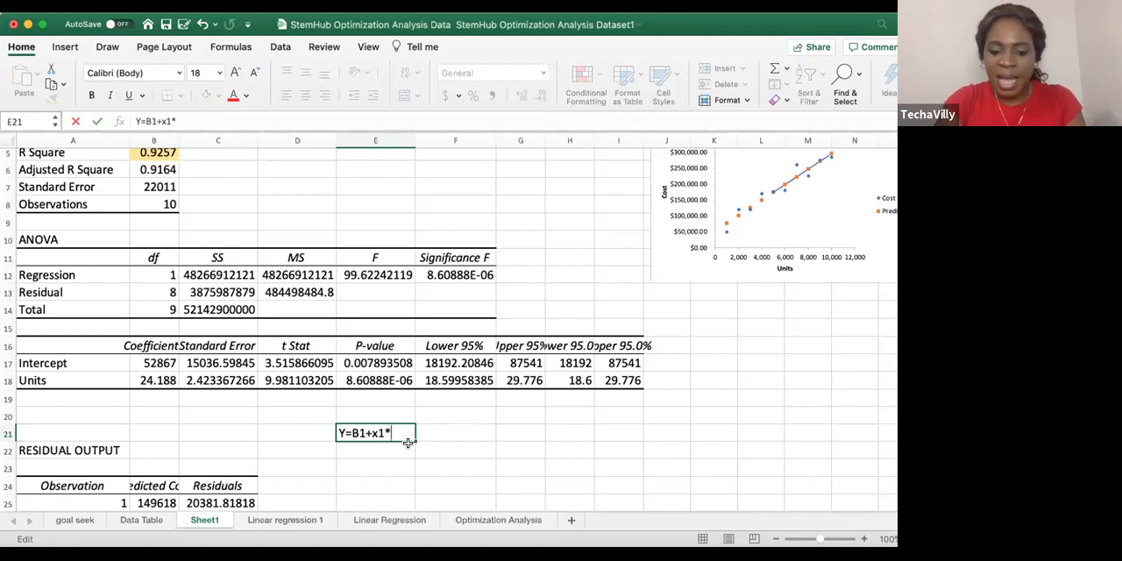
{"action": "type", "text": "*20,000"}
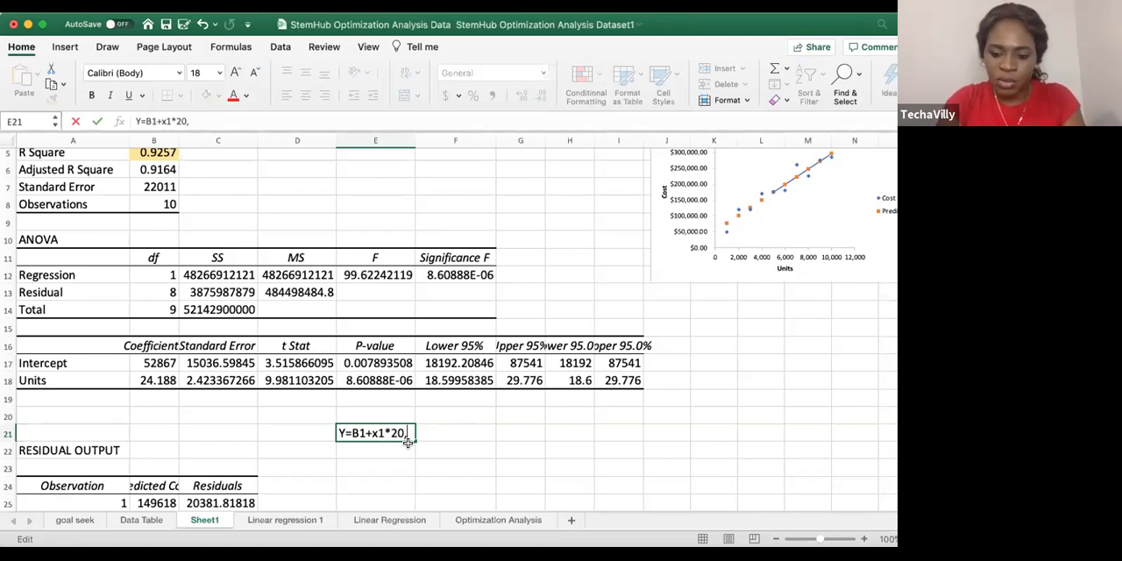
{"action": "left_click", "coordinate": [512, 445]}
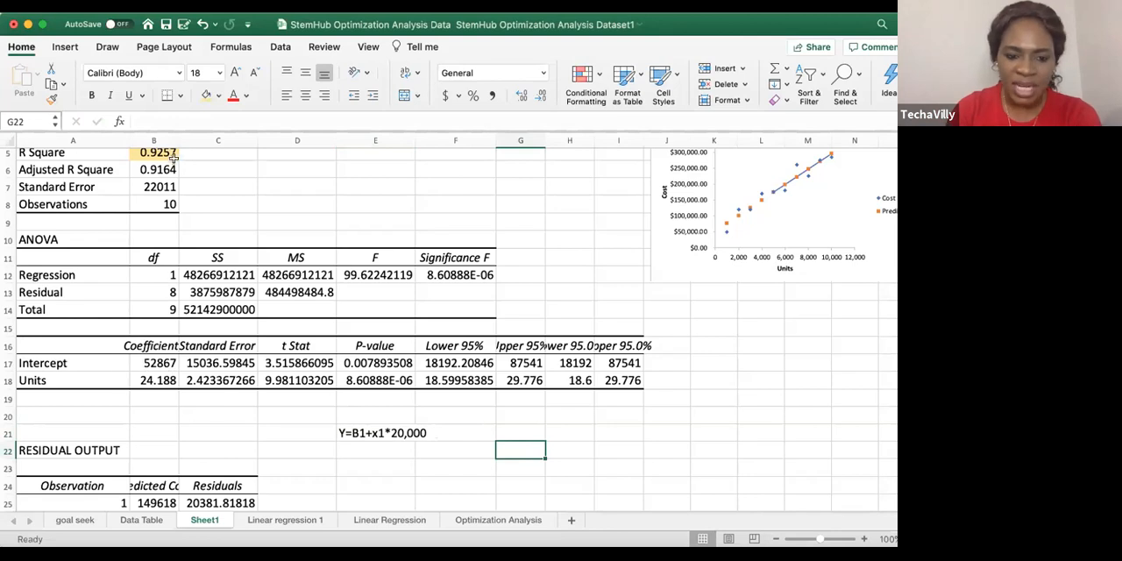
Examine the R Square, the intercept's P-value, the prediction equation and the Intercept and Units coefficients
{"action": "scroll", "coordinate": [185, 254], "scroll_direction": "up", "scroll_amount": 4}
{"action": "scroll", "coordinate": [185, 255], "scroll_direction": "down", "scroll_amount": 1}
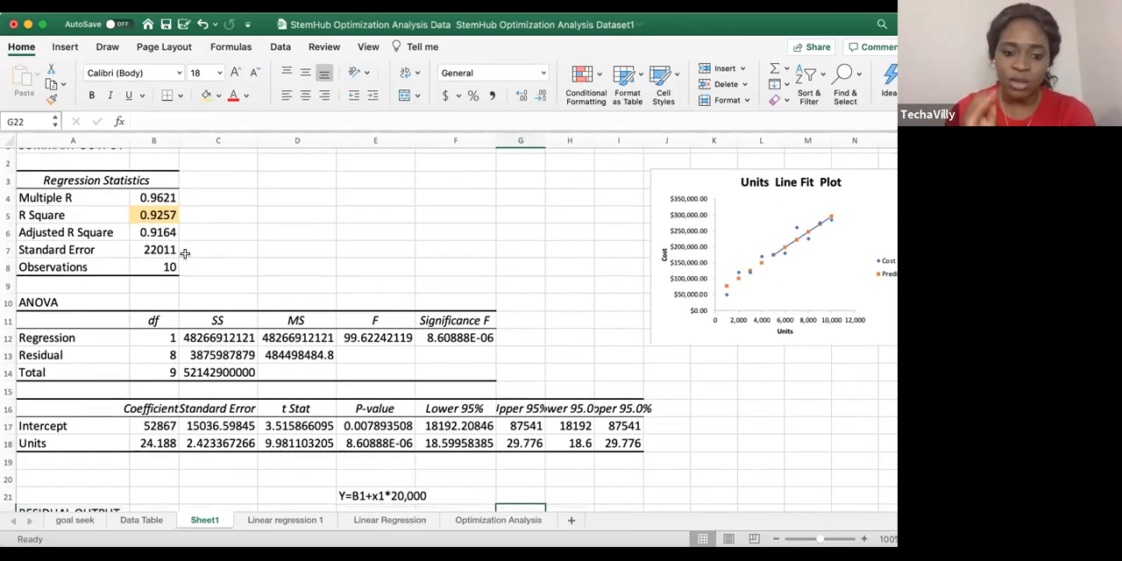
{"action": "left_click", "coordinate": [159, 215]}
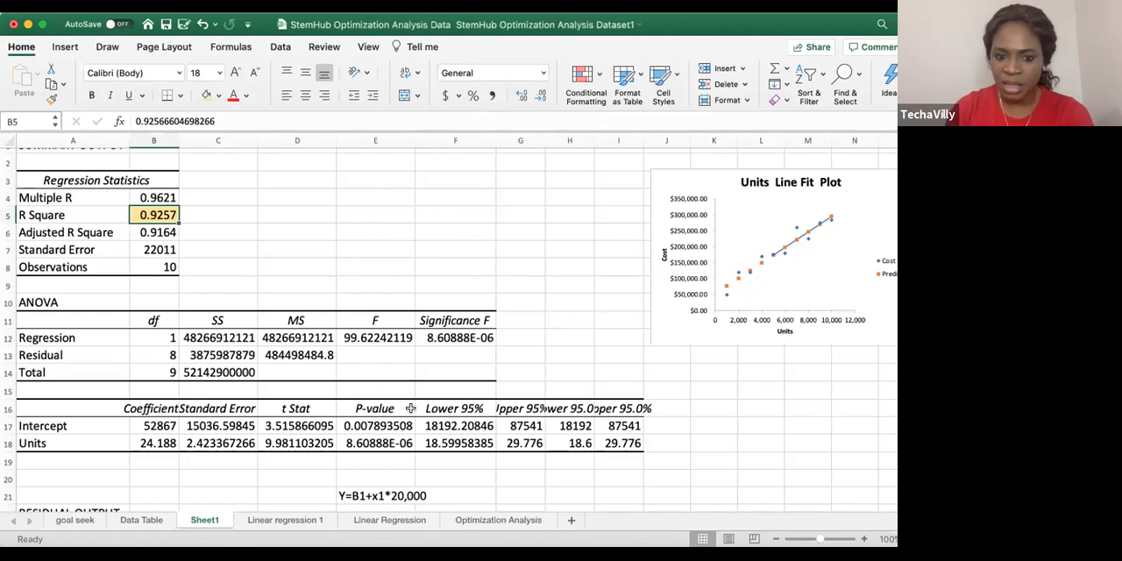
{"action": "left_click", "coordinate": [375, 425]}
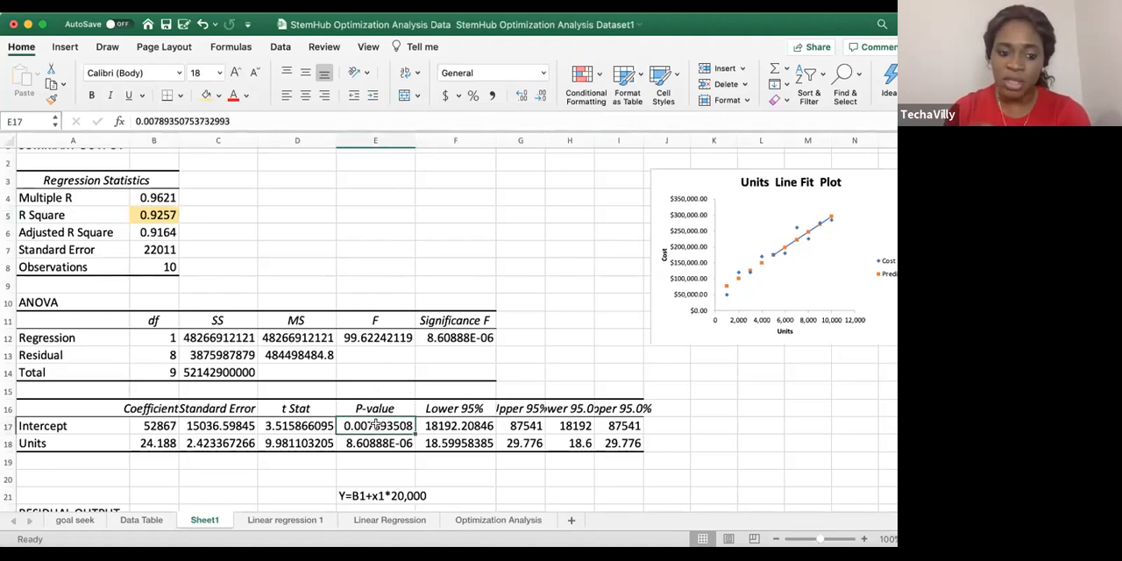
{"action": "scroll", "coordinate": [450, 408], "scroll_direction": "down", "scroll_amount": 1}
{"action": "scroll", "coordinate": [452, 410], "scroll_direction": "down", "scroll_amount": 7}
{"action": "scroll", "coordinate": [452, 412], "scroll_direction": "up", "scroll_amount": 5}
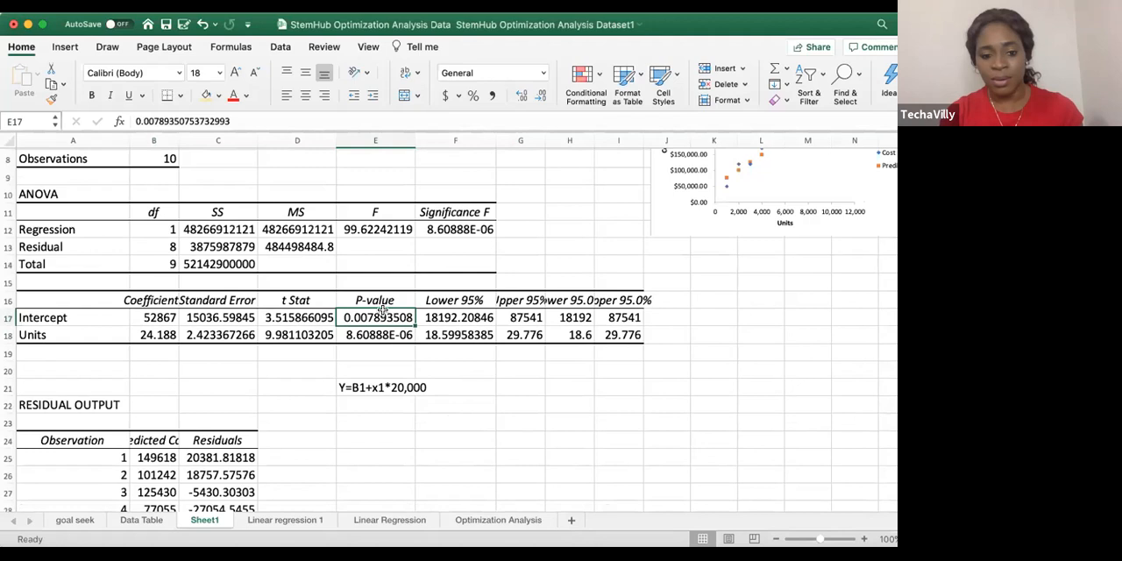
{"action": "scroll", "coordinate": [382, 309], "scroll_direction": "up", "scroll_amount": 4}
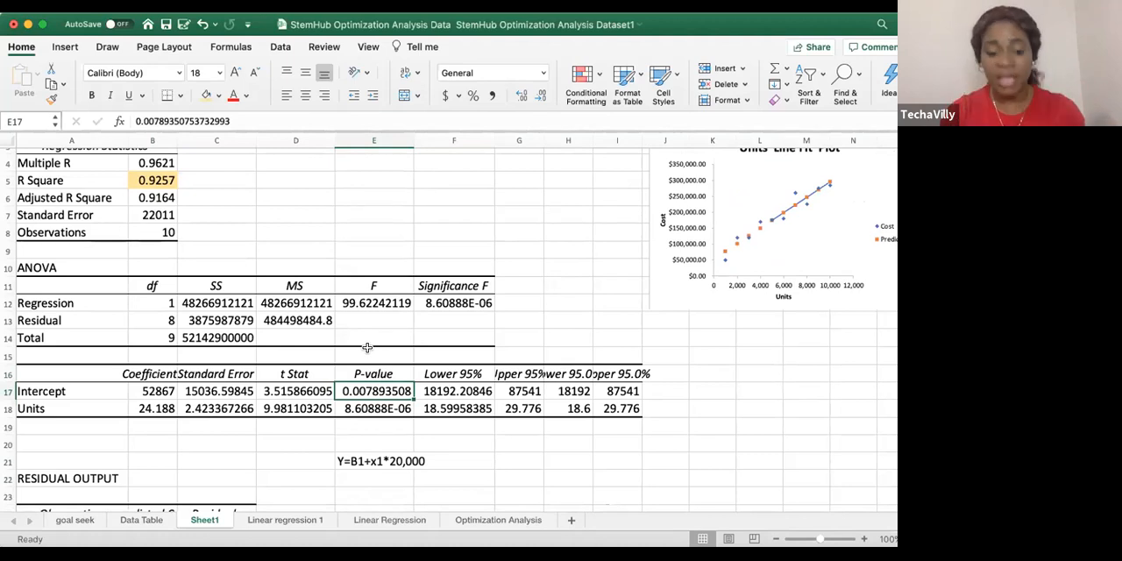
{"action": "left_click", "coordinate": [351, 462]}
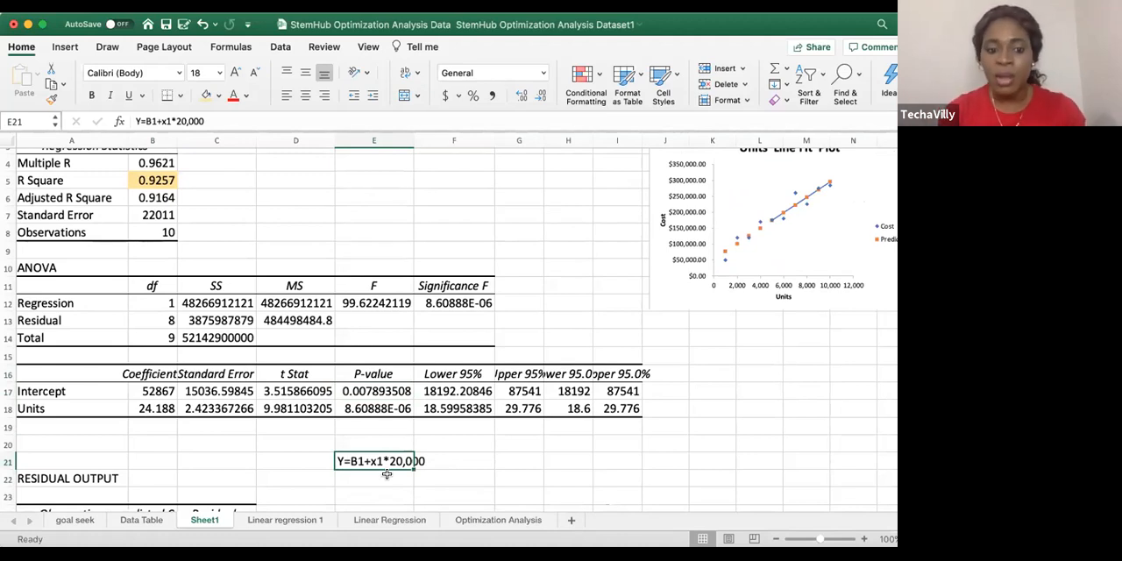
{"action": "left_click", "coordinate": [149, 391]}
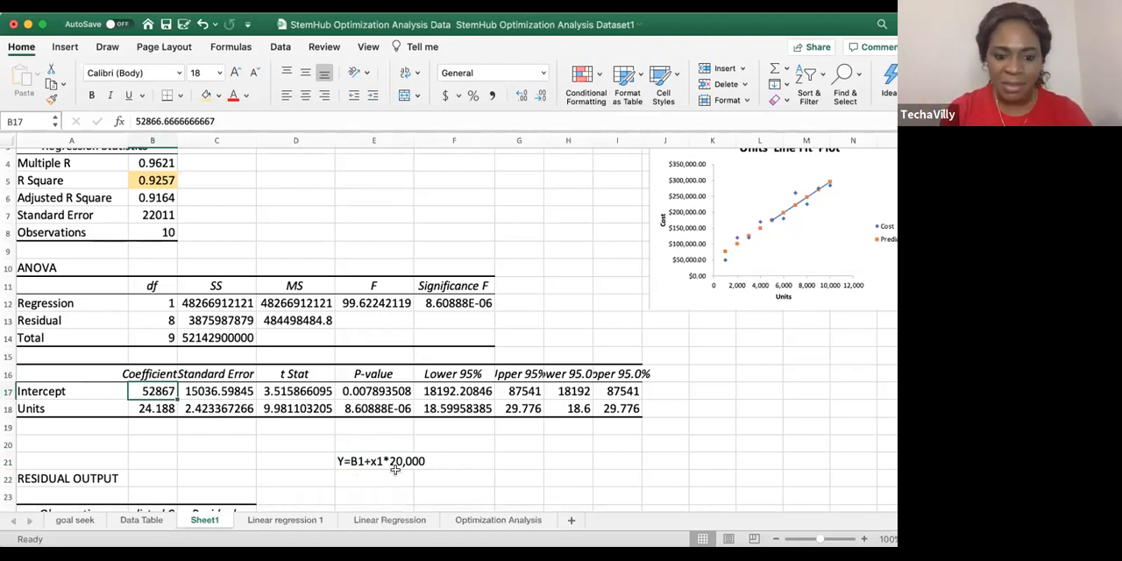
{"action": "left_click", "coordinate": [144, 408]}
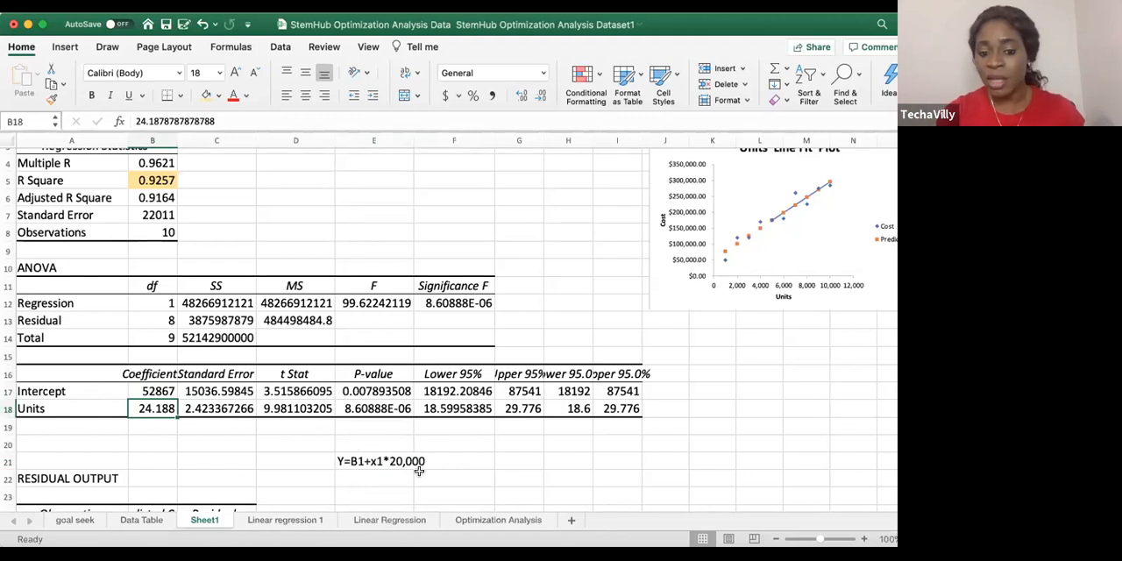
{"action": "left_click", "coordinate": [351, 476]}
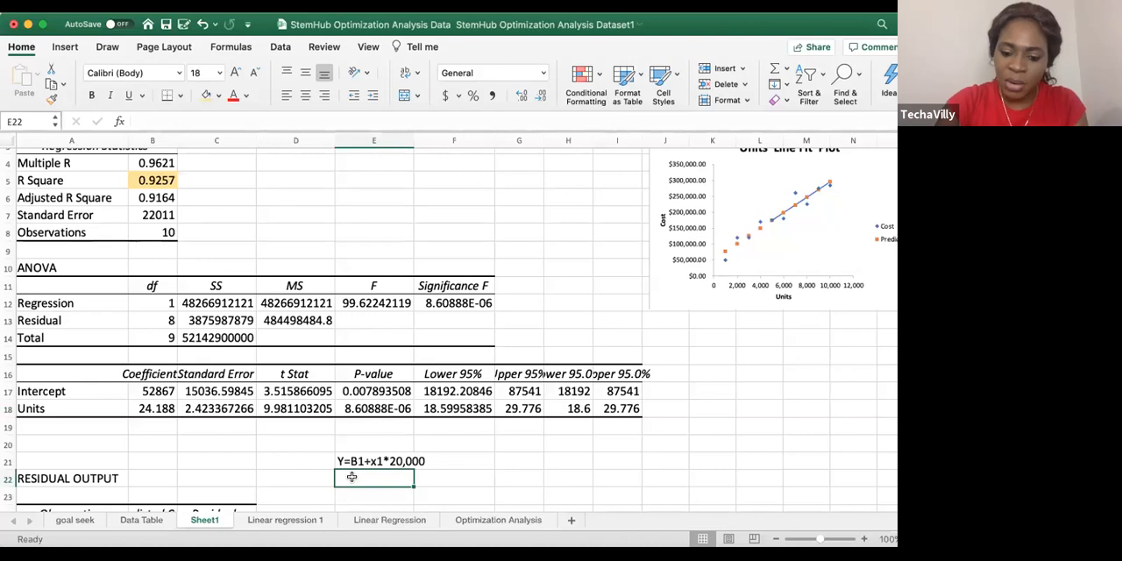
{"action": "type", "text": "Y"}
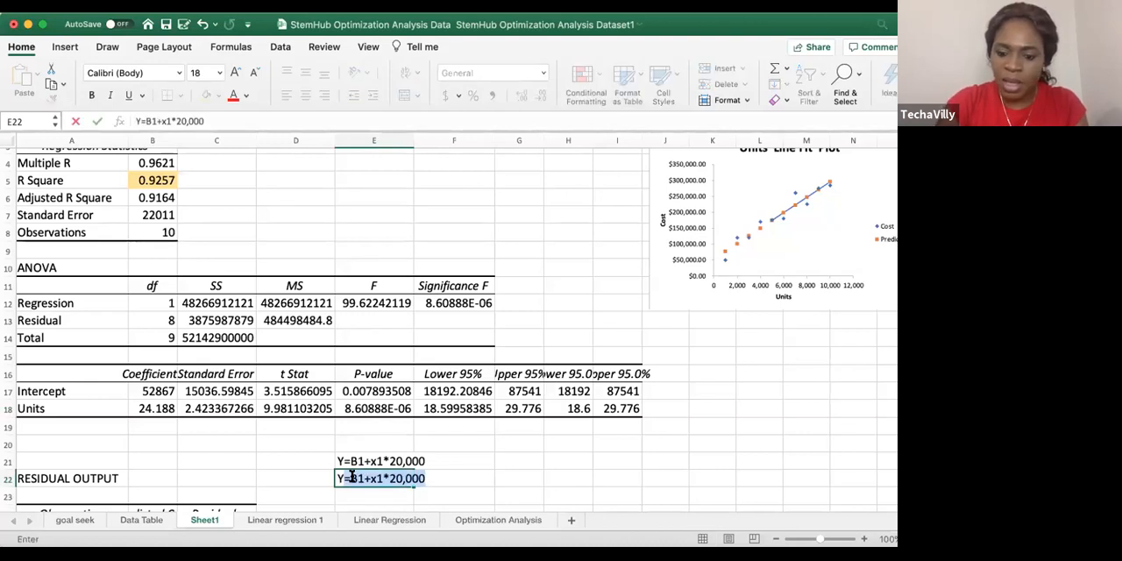
{"action": "left_click", "coordinate": [158, 390]}
{"action": "left_click", "coordinate": [386, 479]}
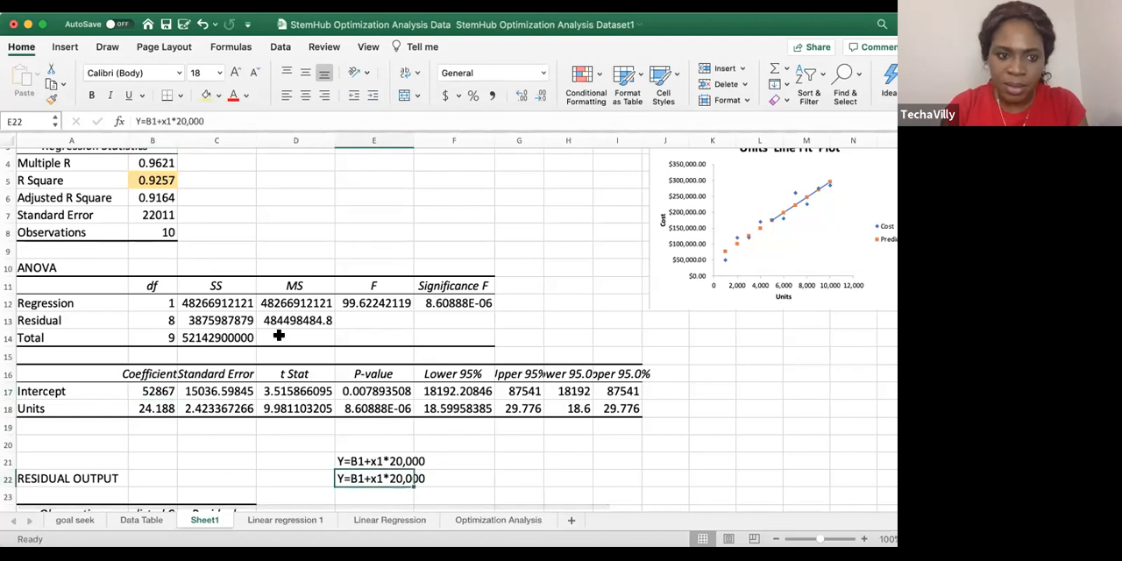
{"action": "left_click", "coordinate": [235, 125]}
{"action": "key", "text": "BackSpace"}
{"action": "key", "text": "BackSpace"}
{"action": "key", "text": "BackSpace"}
{"action": "key", "text": "BackSpace"}
{"action": "key", "text": "BackSpace"}
{"action": "key", "text": "BackSpace"}
{"action": "key", "text": "BackSpace"}
{"action": "key", "text": "BackSpace"}
{"action": "key", "text": "BackSpace"}
{"action": "key", "text": "BackSpace"}
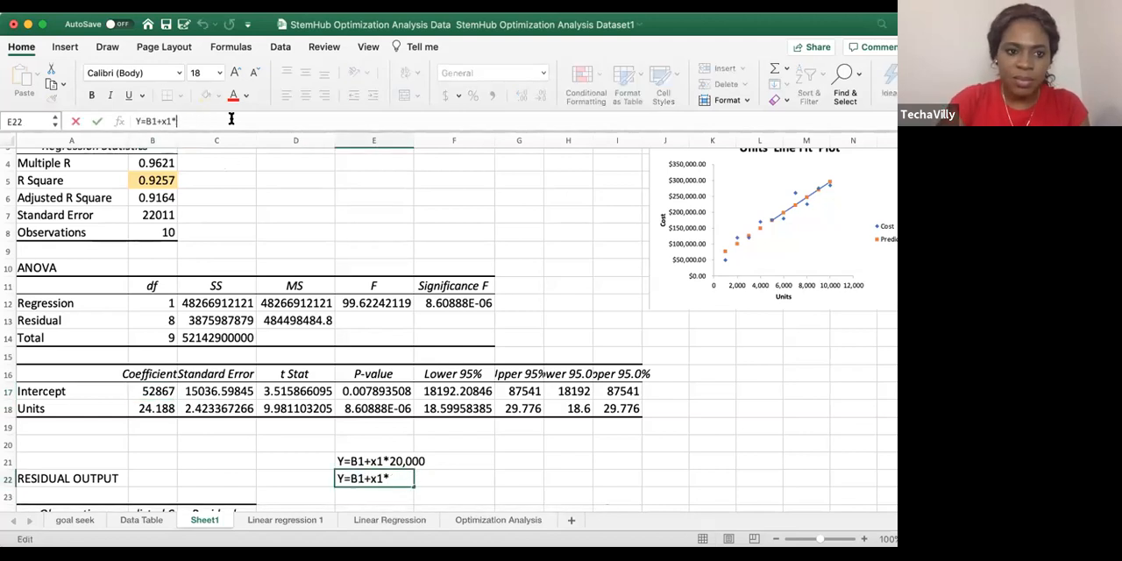
{"action": "key", "text": "BackSpace"}
{"action": "key", "text": "BackSpace"}
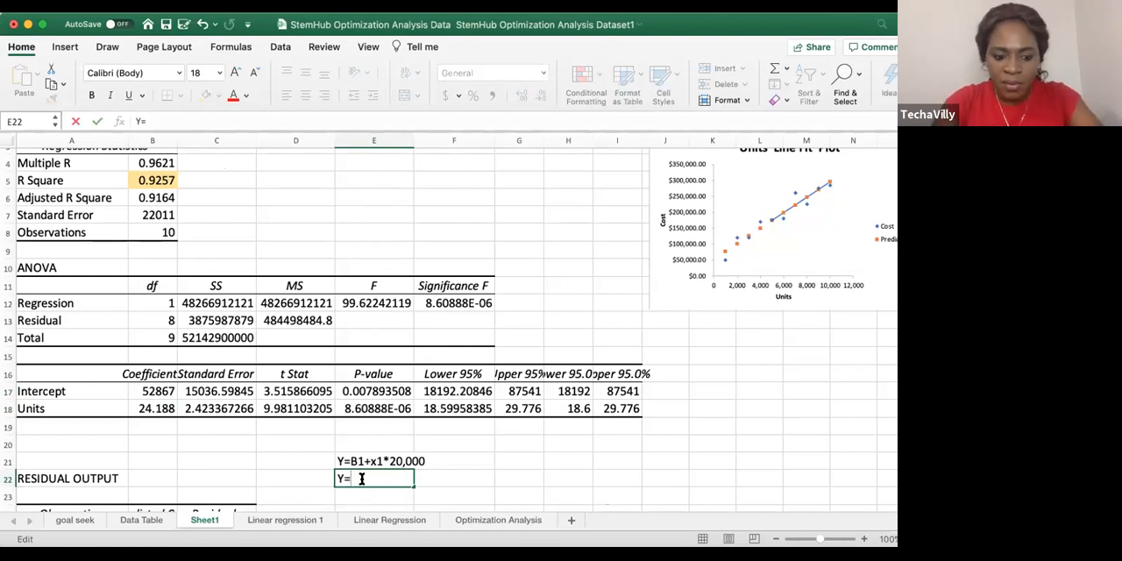
{"action": "type", "text": "5"}
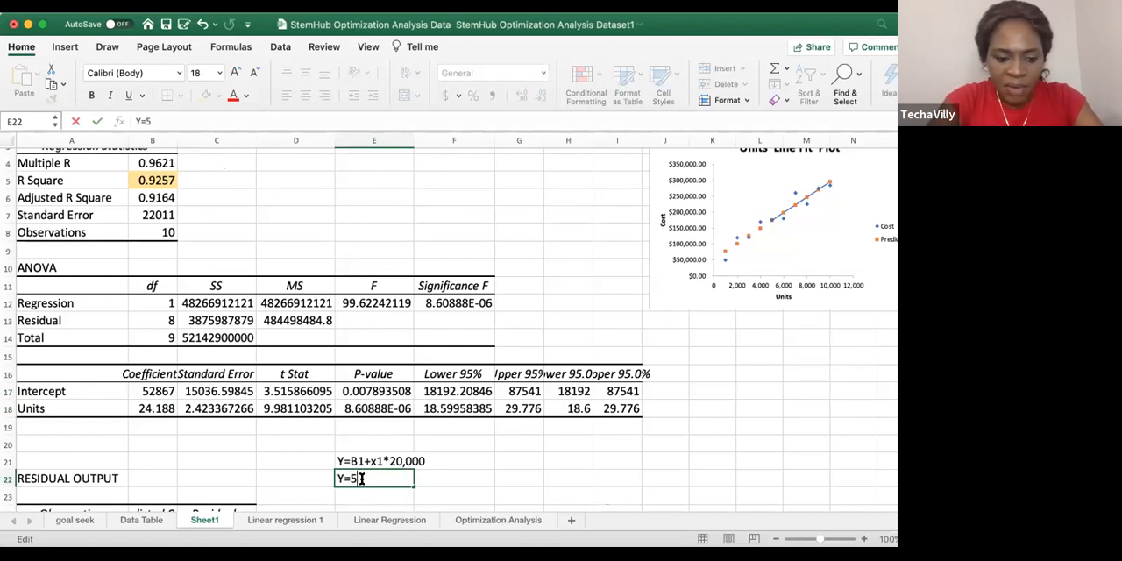
{"action": "type", "text": "28"}
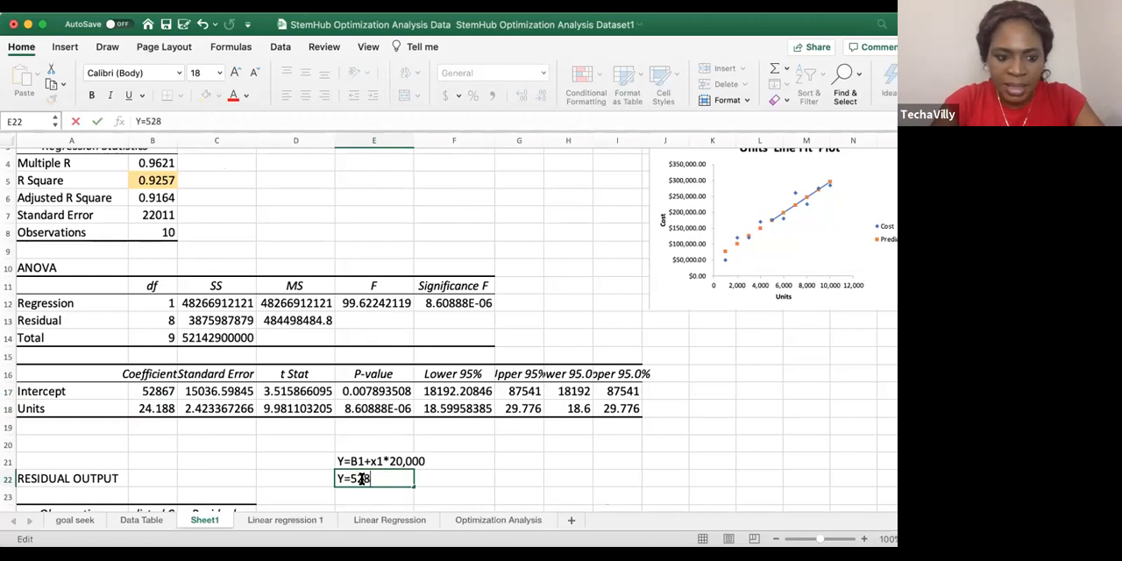
{"action": "type", "text": "67+"}
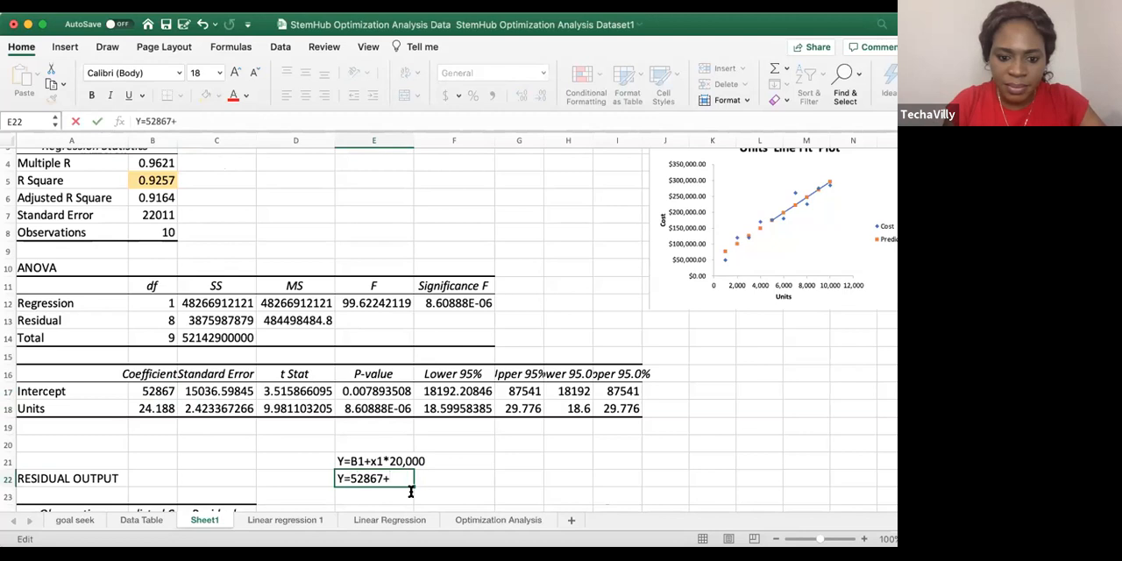
Try to enter the prediction formula =B17+B18*20,000 in cell E22, replacing the unfinished equation text
{"action": "key", "text": "BackSpace"}
{"action": "key", "text": "BackSpace"}
{"action": "key", "text": "BackSpace"}
{"action": "key", "text": "BackSpace"}
{"action": "key", "text": "BackSpace"}
{"action": "key", "text": "BackSpace"}
{"action": "key", "text": "BackSpace"}
{"action": "type", "text": "="}
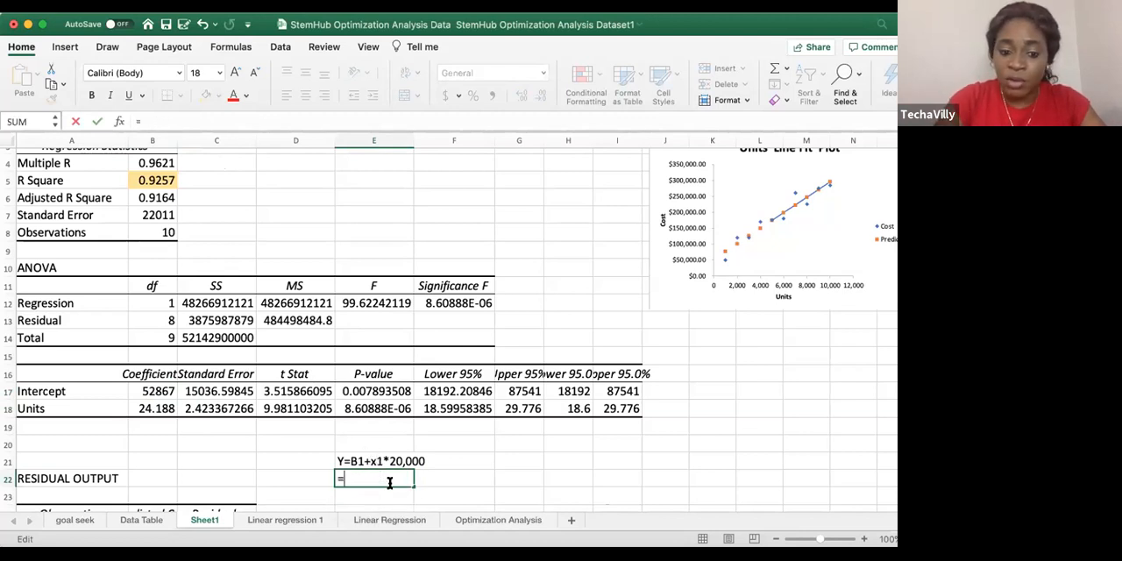
{"action": "left_click", "coordinate": [153, 391]}
{"action": "type", "text": "+"}
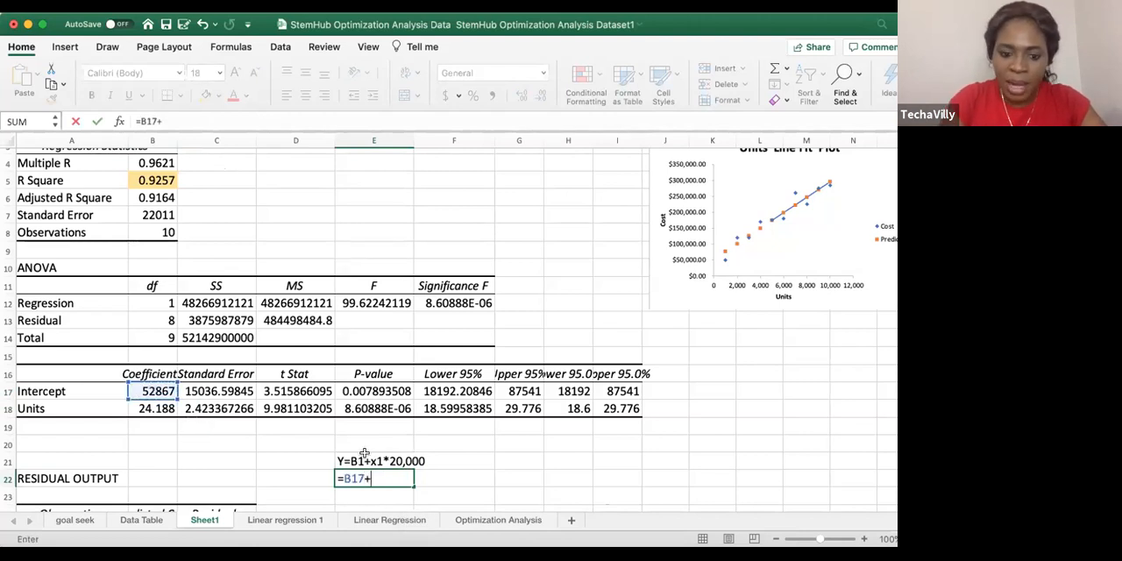
{"action": "left_click", "coordinate": [151, 406]}
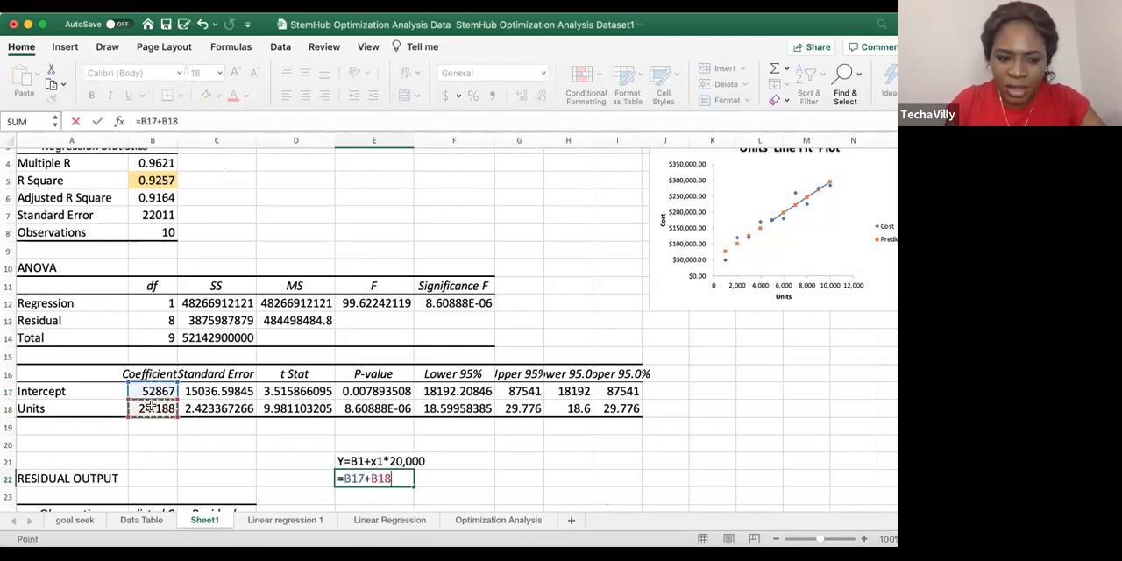
{"action": "type", "text": "*"}
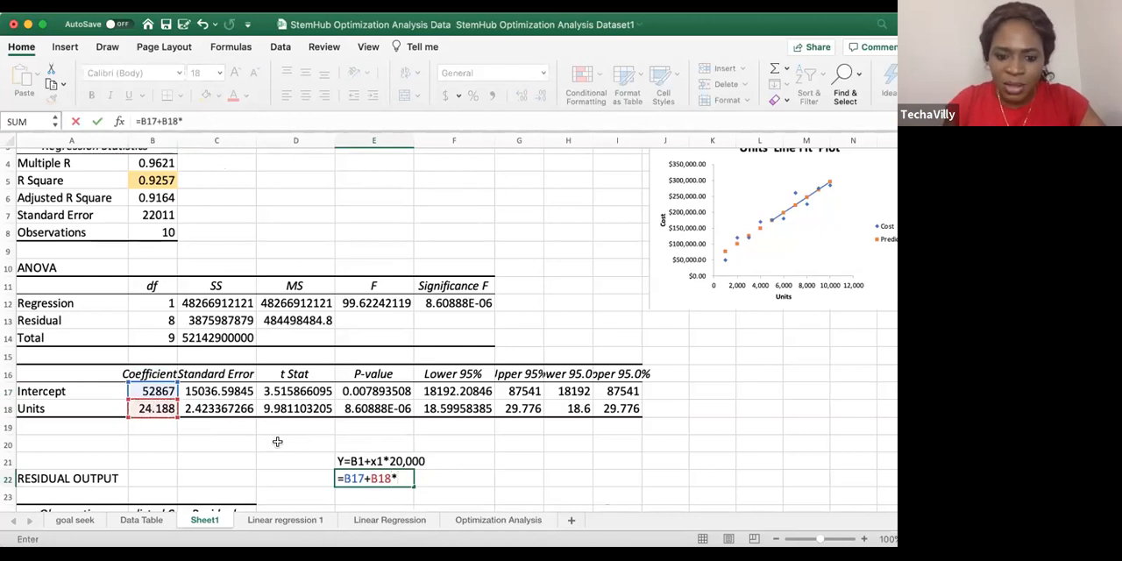
{"action": "type", "text": "20,000"}
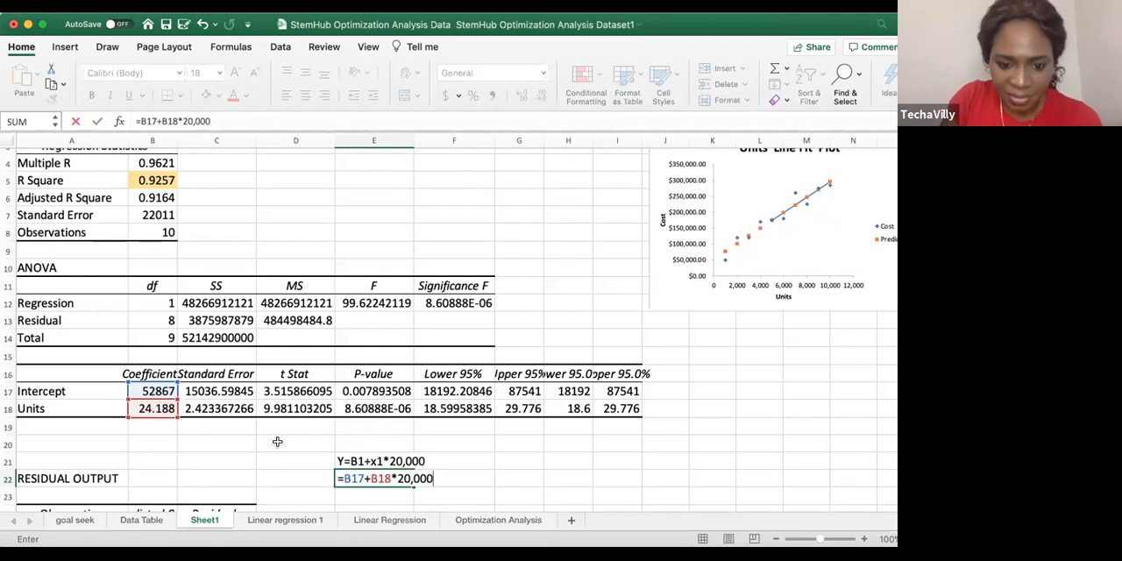
{"action": "key", "text": "Return"}
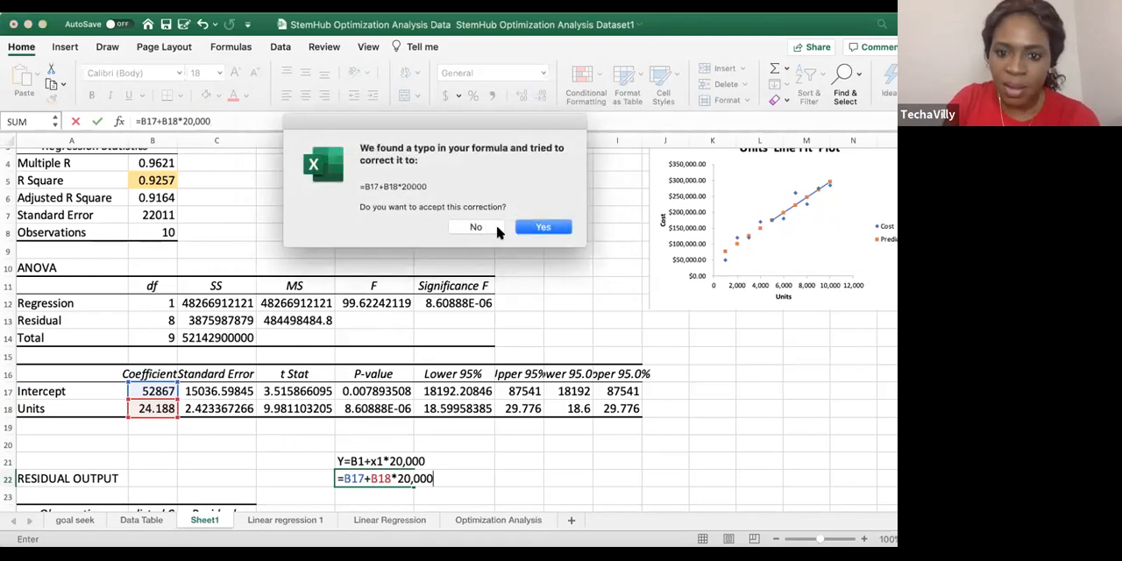
{"action": "left_click", "coordinate": [492, 228]}
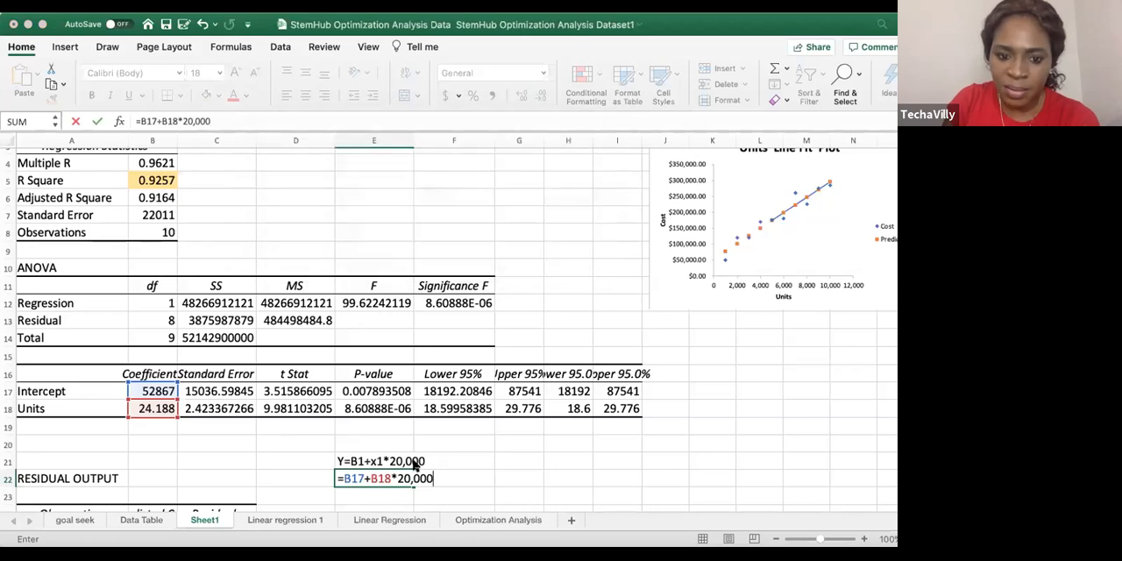
{"action": "left_click", "coordinate": [542, 263]}
Try to enter the E22 formula with the multiplication in parentheses, as =B17+(B18*20,000)
{"action": "left_click", "coordinate": [440, 478]}
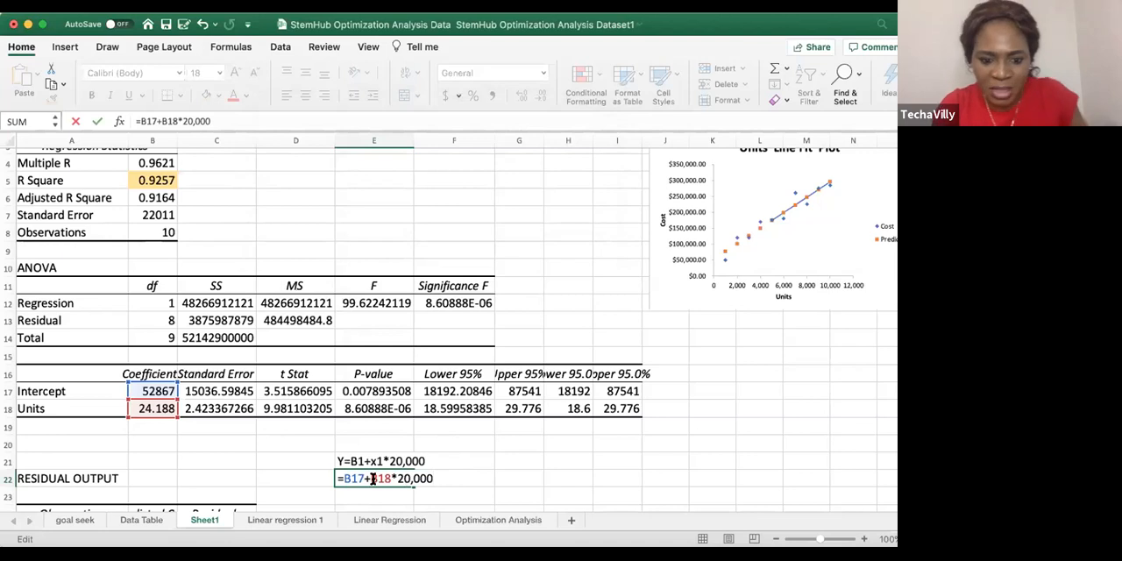
{"action": "left_click", "coordinate": [398, 478]}
{"action": "type", "text": "("}
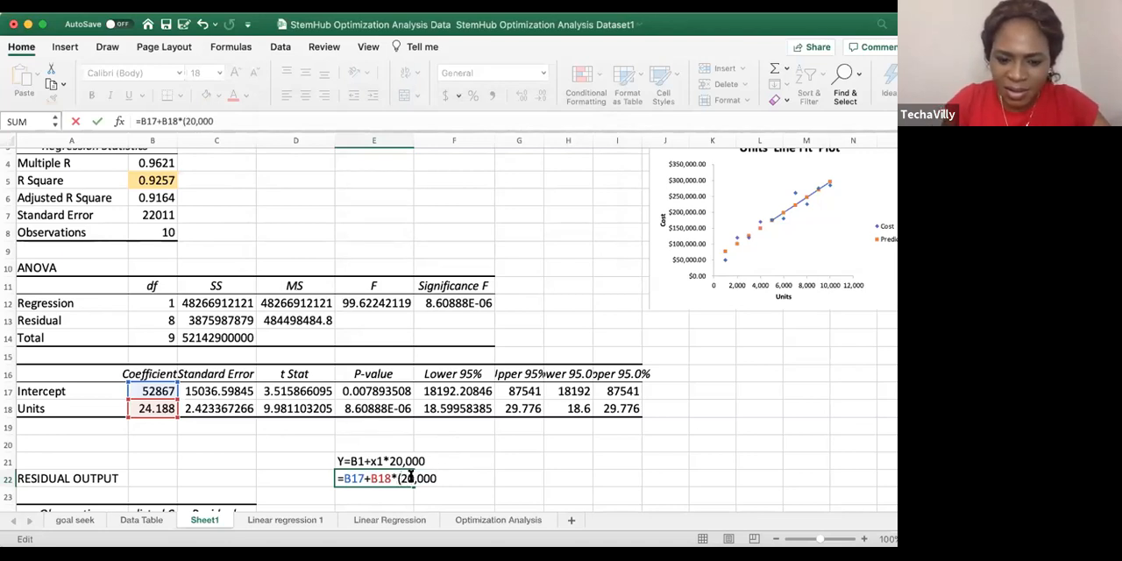
{"action": "key", "text": "BackSpace"}
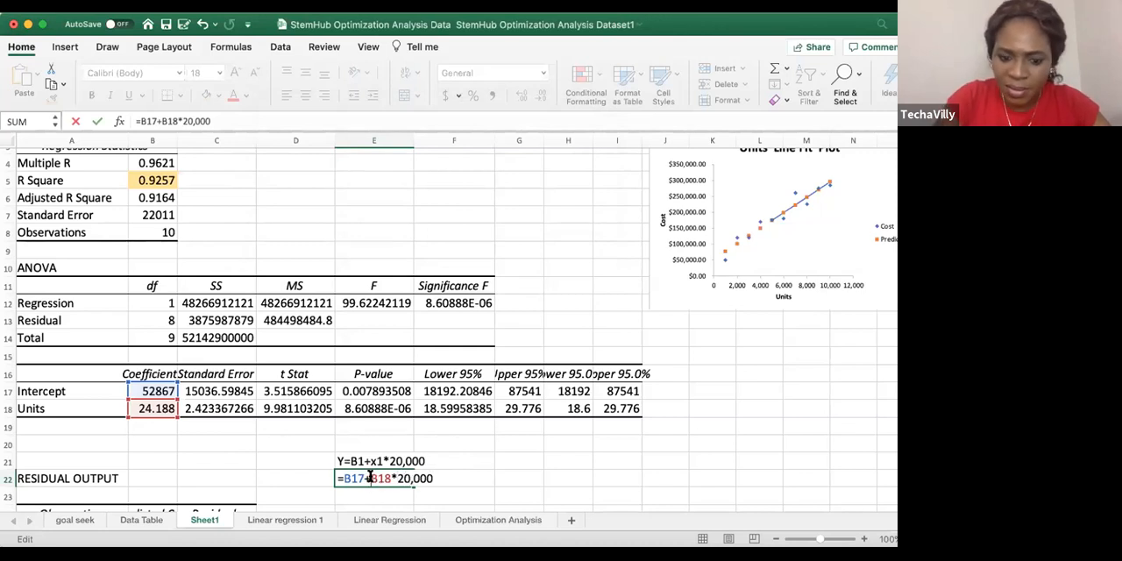
{"action": "type", "text": "("}
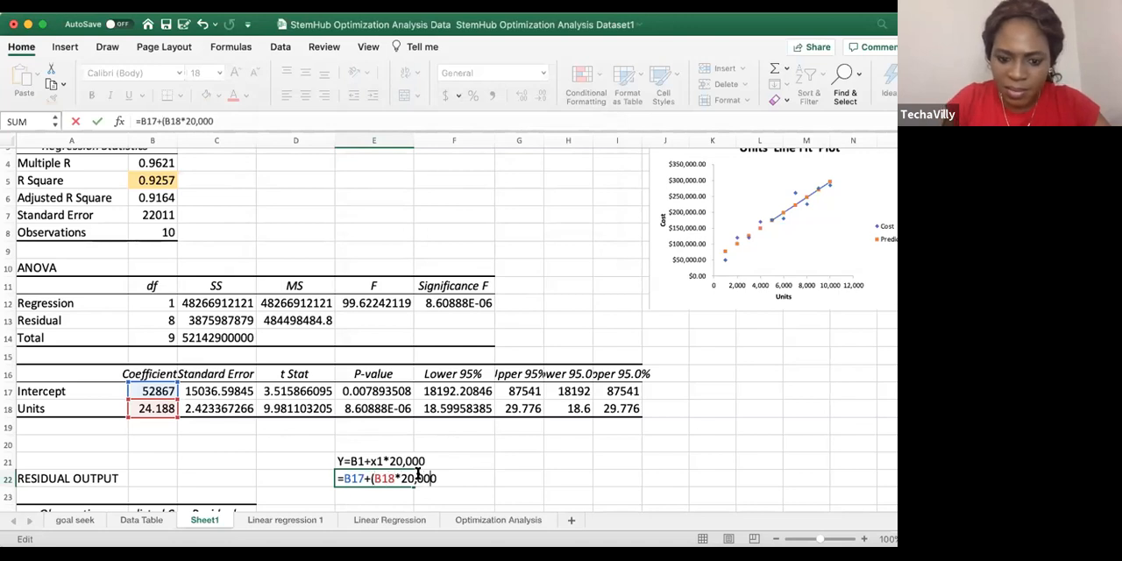
{"action": "key", "text": "Return"}
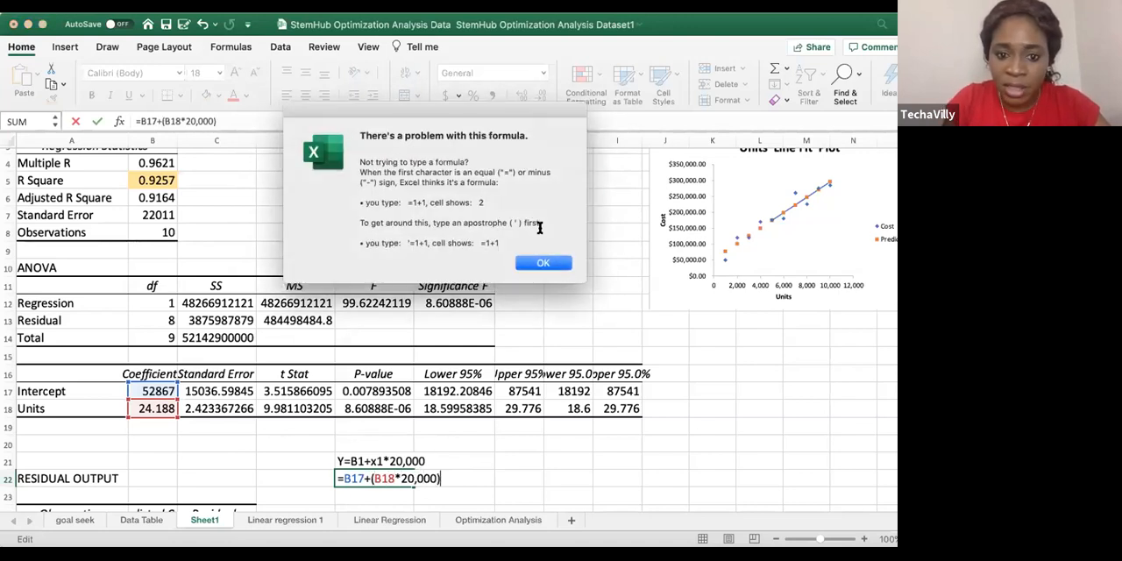
{"action": "left_click", "coordinate": [526, 263]}
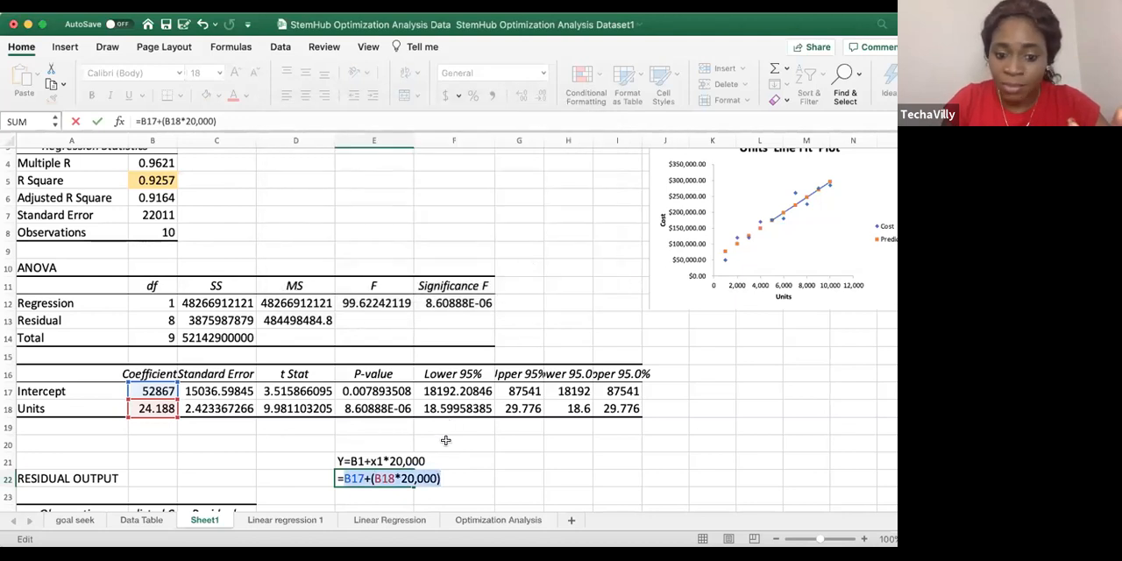
Replace the formula in cell E22 with =B17+22.188*20000, referencing the Intercept coefficient cell
{"action": "left_click", "coordinate": [424, 478]}
{"action": "key", "text": "BackSpace"}
{"action": "key", "text": "BackSpace"}
{"action": "key", "text": "BackSpace"}
{"action": "key", "text": "BackSpace"}
{"action": "key", "text": "BackSpace"}
{"action": "key", "text": "BackSpace"}
{"action": "key", "text": "BackSpace"}
{"action": "key", "text": "BackSpace"}
{"action": "key", "text": "BackSpace"}
{"action": "key", "text": "BackSpace"}
{"action": "key", "text": "BackSpace"}
{"action": "key", "text": "BackSpace"}
{"action": "key", "text": "BackSpace"}
{"action": "key", "text": "BackSpace"}
{"action": "key", "text": "BackSpace"}
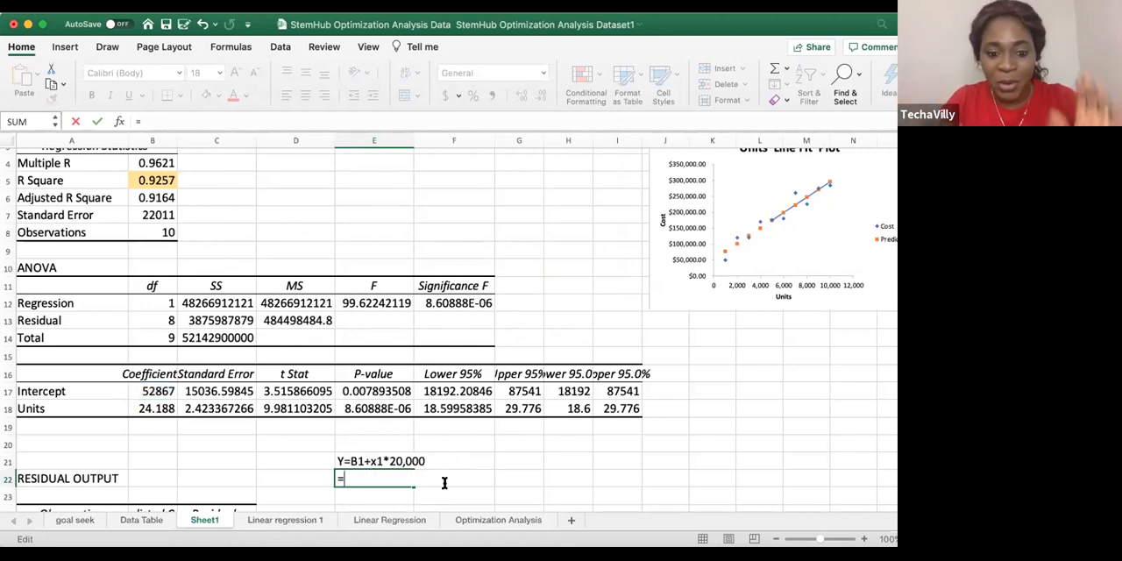
{"action": "left_click", "coordinate": [153, 391]}
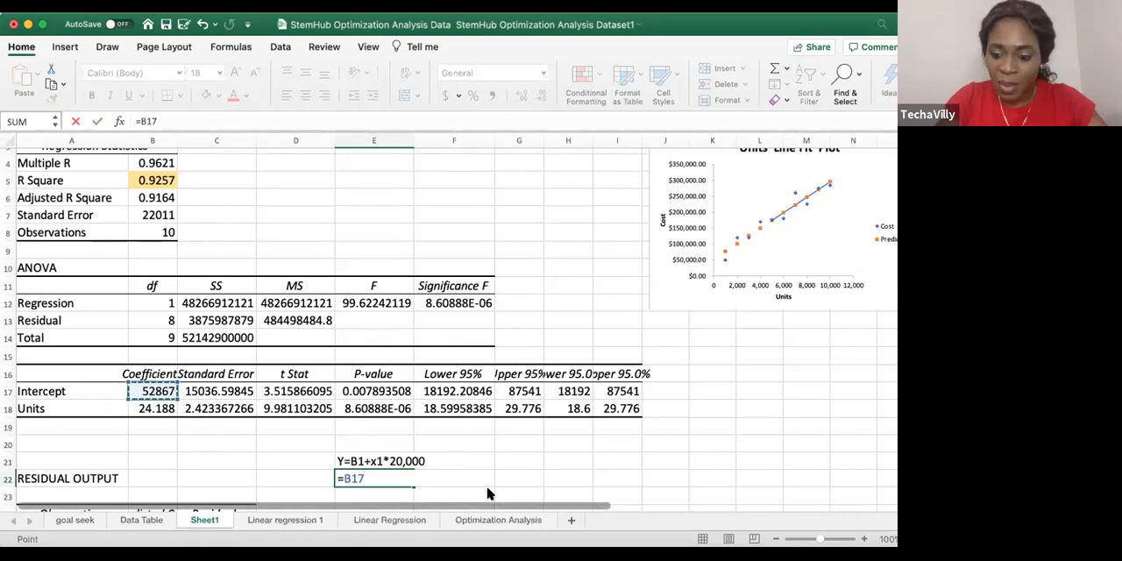
{"action": "type", "text": "+"}
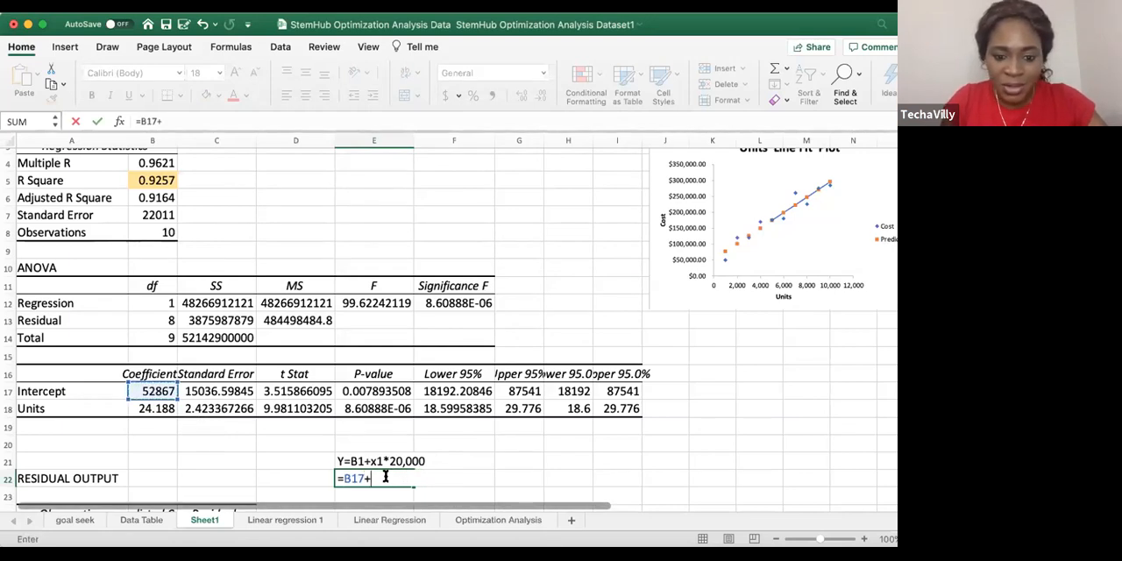
{"action": "type", "text": "22.188"}
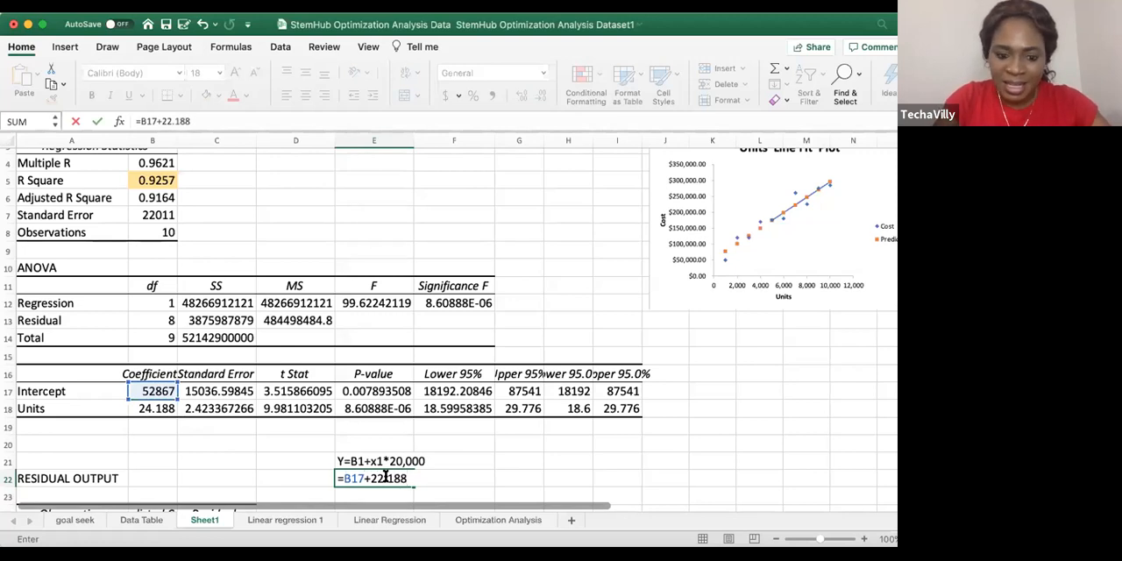
{"action": "type", "text": "*"}
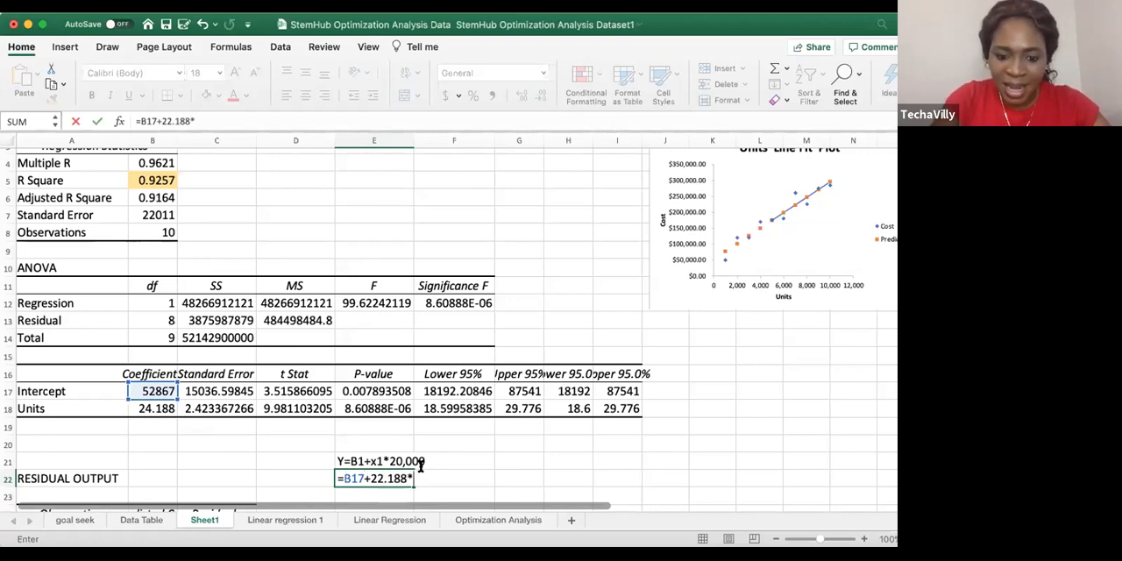
{"action": "type", "text": "20000"}
{"action": "key", "text": "Return"}
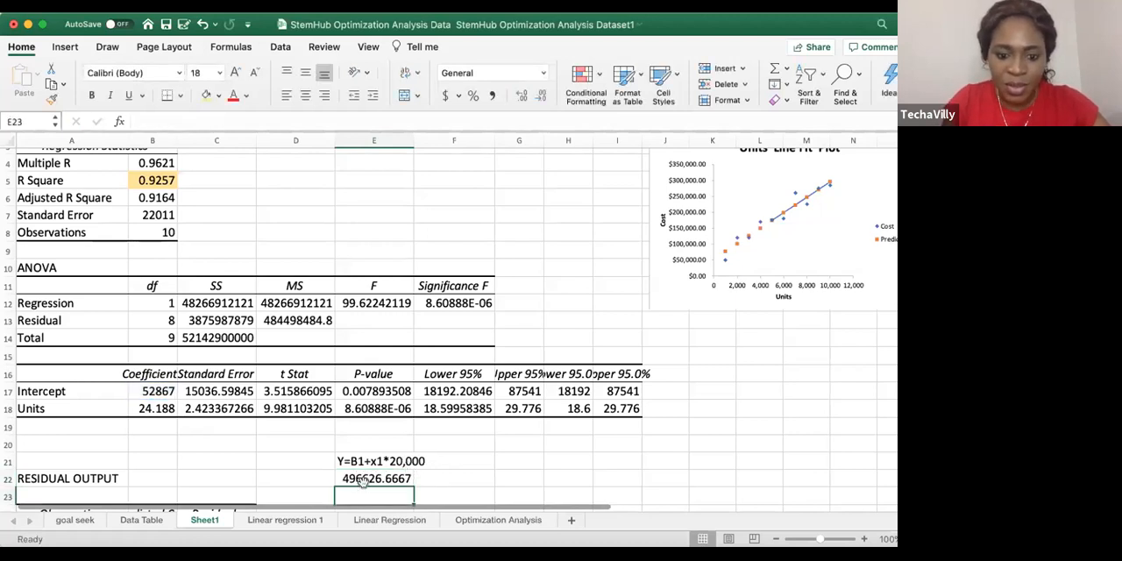
Format the predicted cost in cell E22 with a thousands separator and no decimal places
{"action": "left_click", "coordinate": [364, 479]}
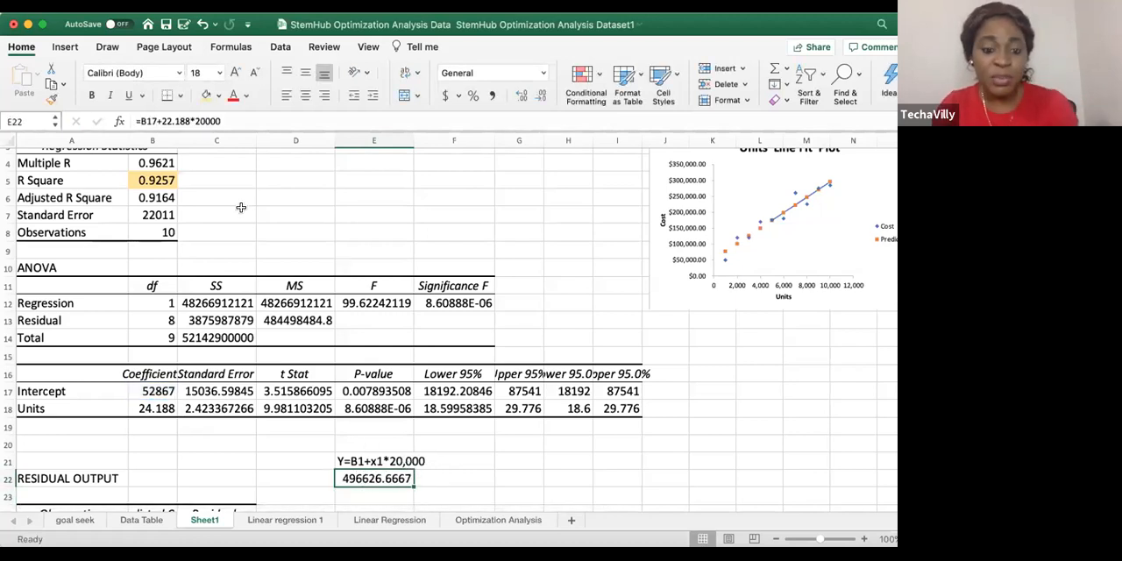
{"action": "left_click", "coordinate": [492, 96]}
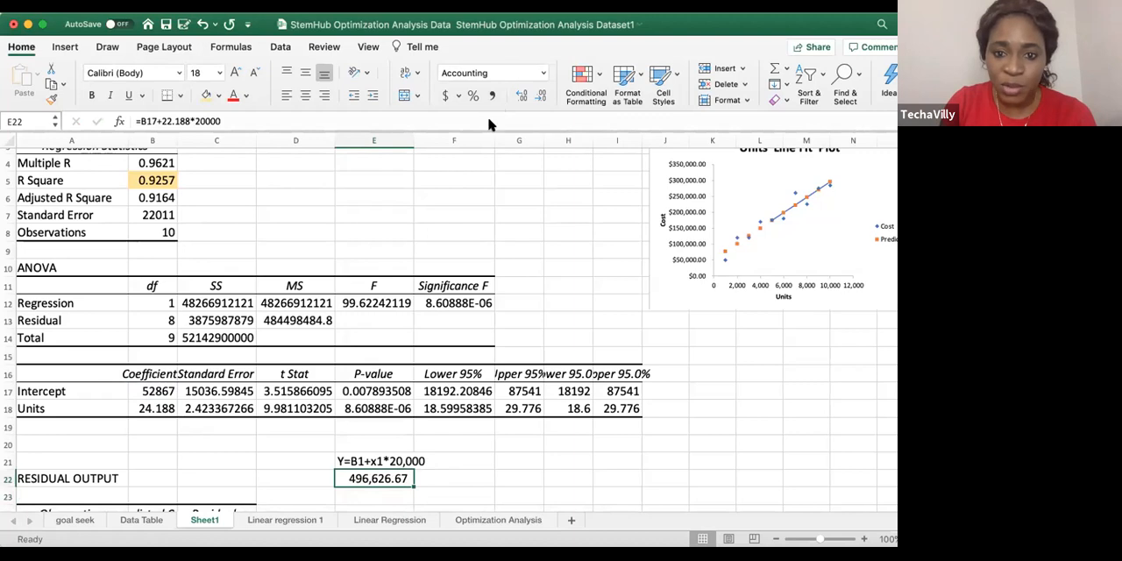
{"action": "left_click", "coordinate": [541, 95]}
{"action": "left_click", "coordinate": [540, 96]}
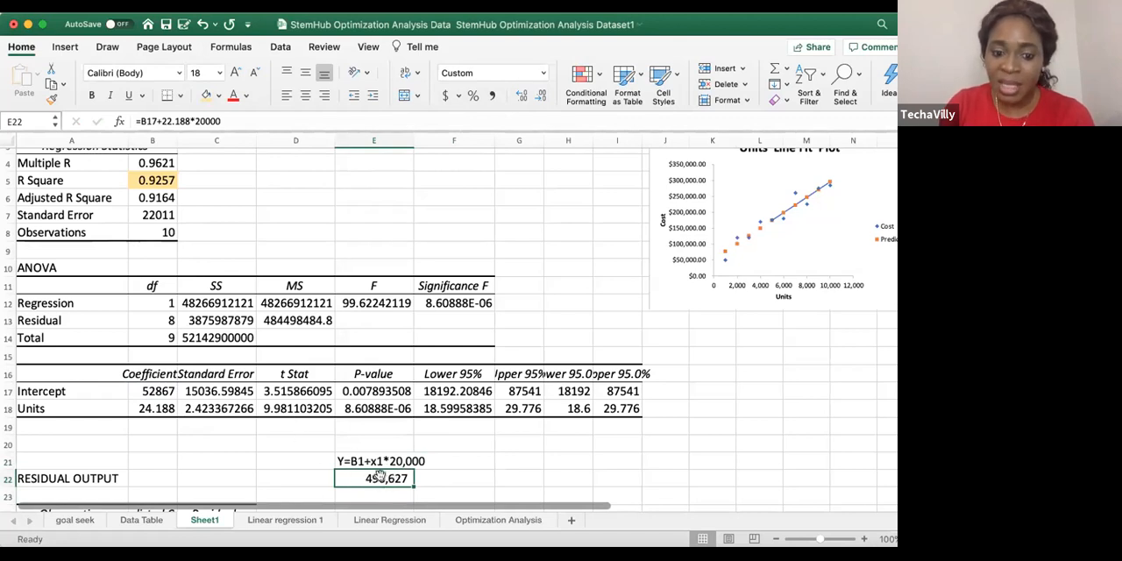
Review the prediction equation in cell E21 together with the calculated cost in cell E22
{"action": "left_click", "coordinate": [440, 474]}
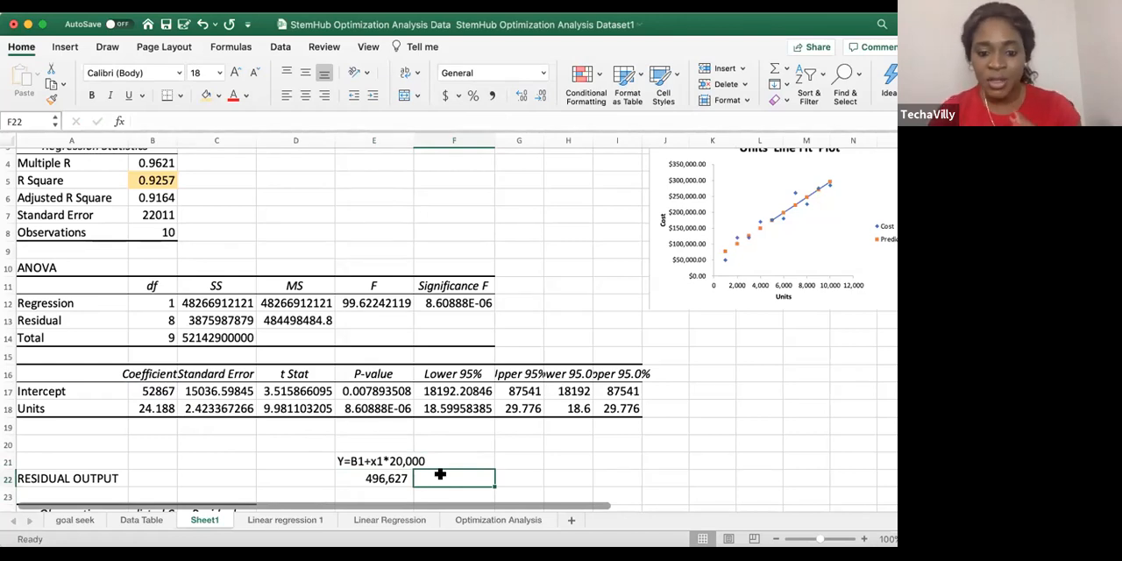
{"action": "left_click_drag", "start_coordinate": [405, 475], "coordinate": [406, 466]}
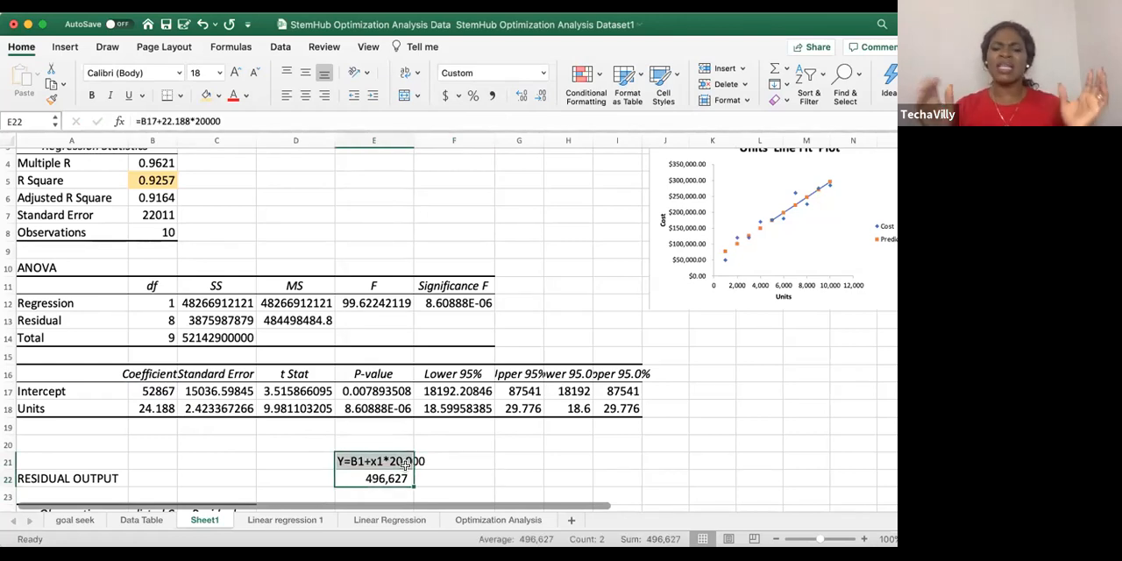
{"action": "left_click", "coordinate": [378, 478]}
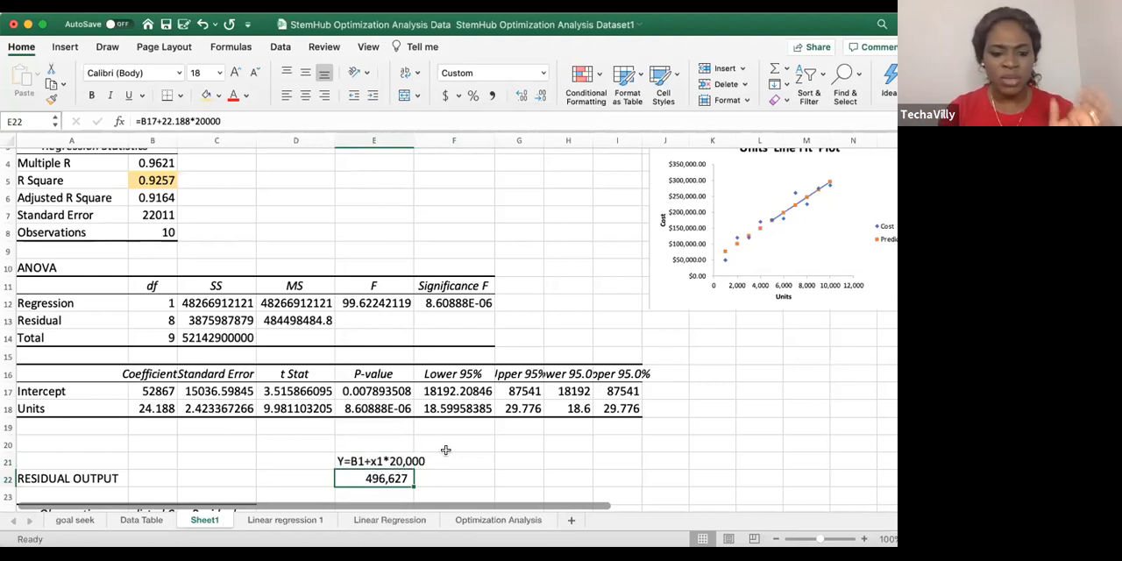
{"action": "left_click", "coordinate": [404, 462]}
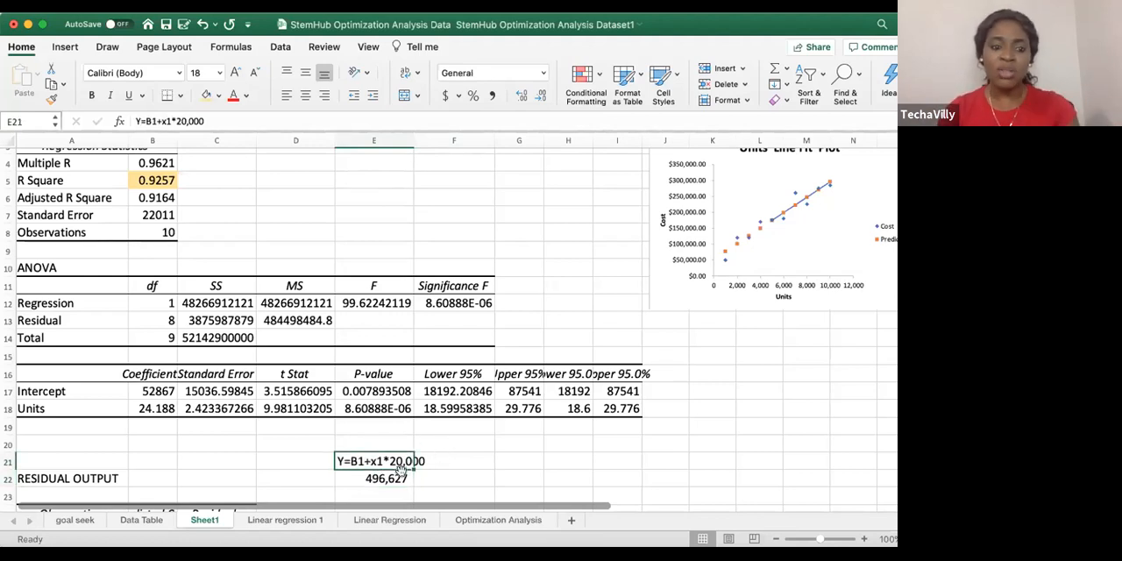
{"action": "left_click", "coordinate": [384, 478]}
Try changing the quantity in the E21 equation text to 10,000, and undo that edit
{"action": "left_click", "coordinate": [396, 460]}
{"action": "double_click", "coordinate": [392, 460]}
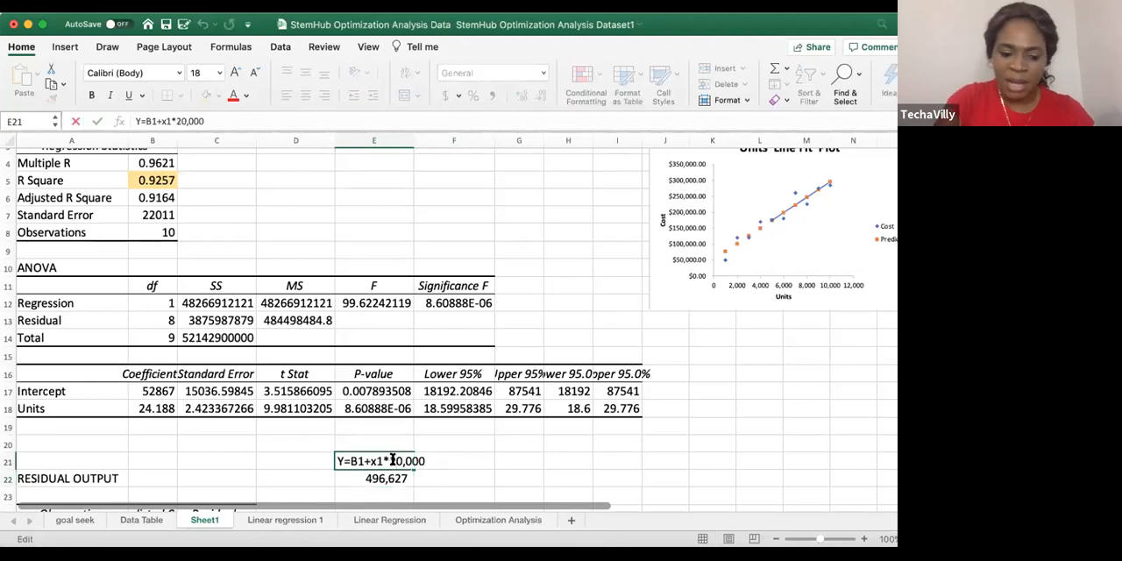
{"action": "key", "text": "BackSpace"}
{"action": "type", "text": "1"}
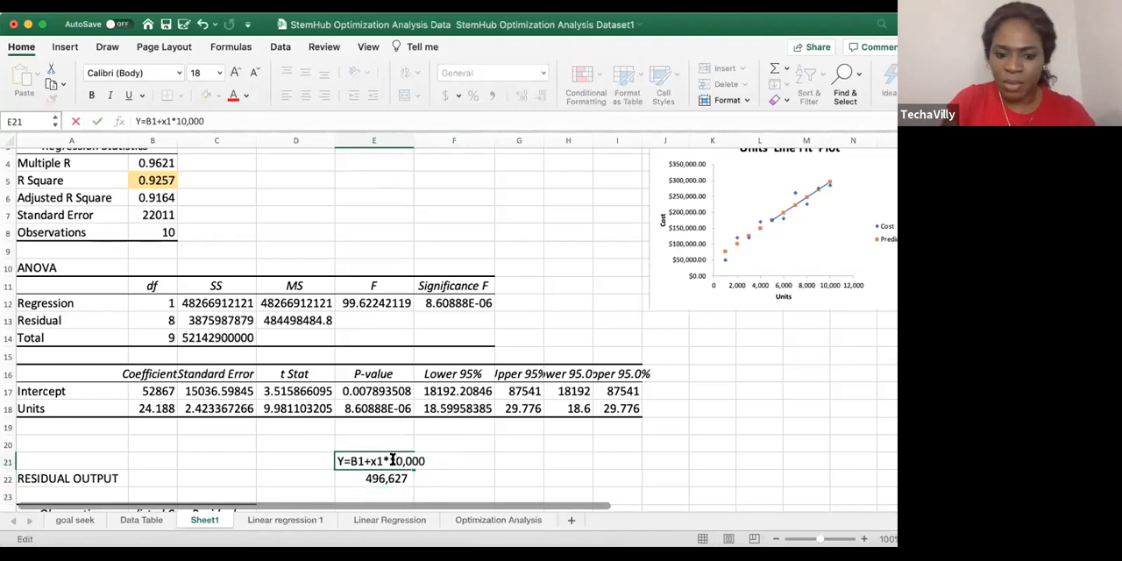
{"action": "key", "text": "Return"}
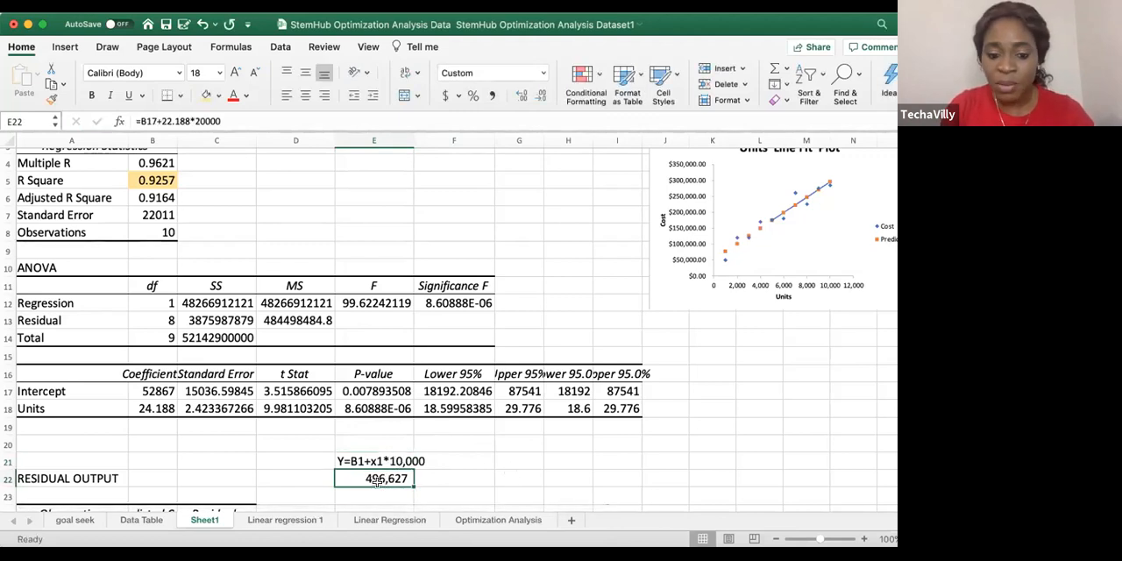
{"action": "key", "text": "super+z"}
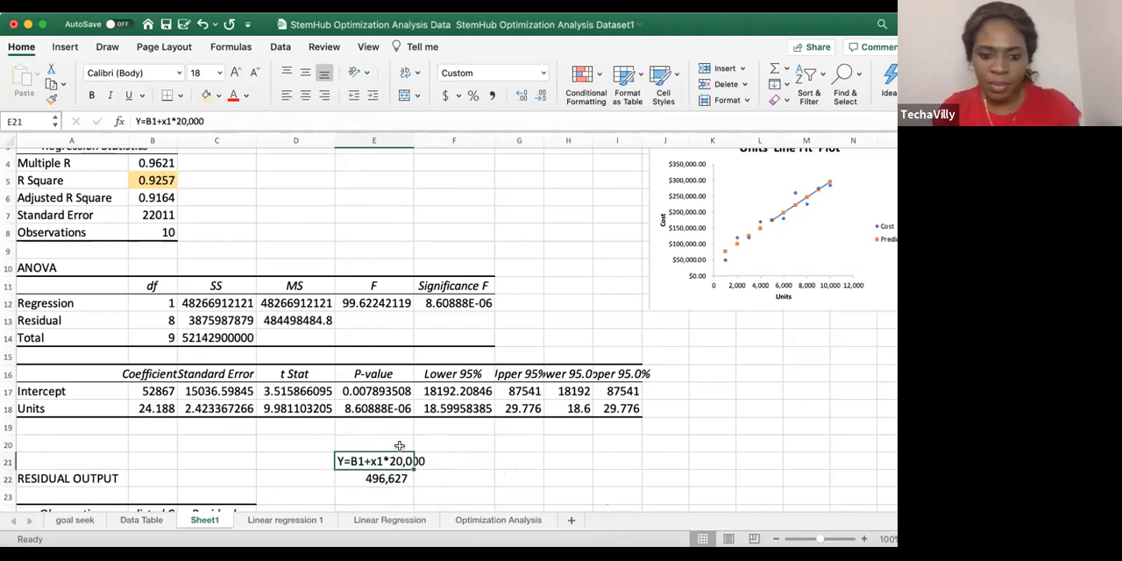
Change the unit quantity in the E22 prediction formula to 10000
{"action": "left_click", "coordinate": [381, 485]}
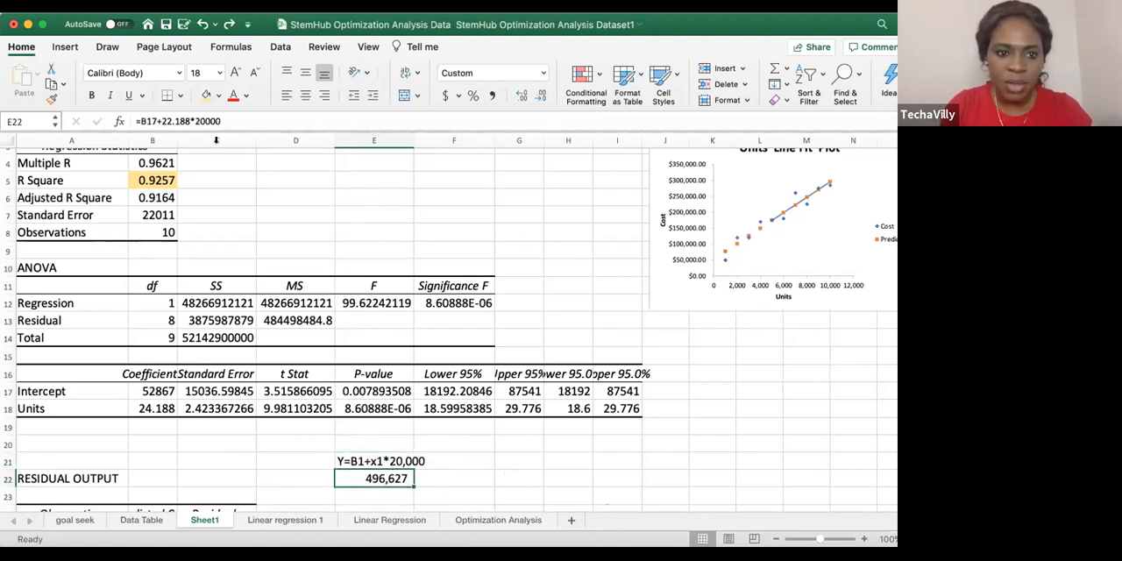
{"action": "left_click", "coordinate": [199, 120]}
{"action": "key", "text": "BackSpace"}
{"action": "type", "text": "1"}
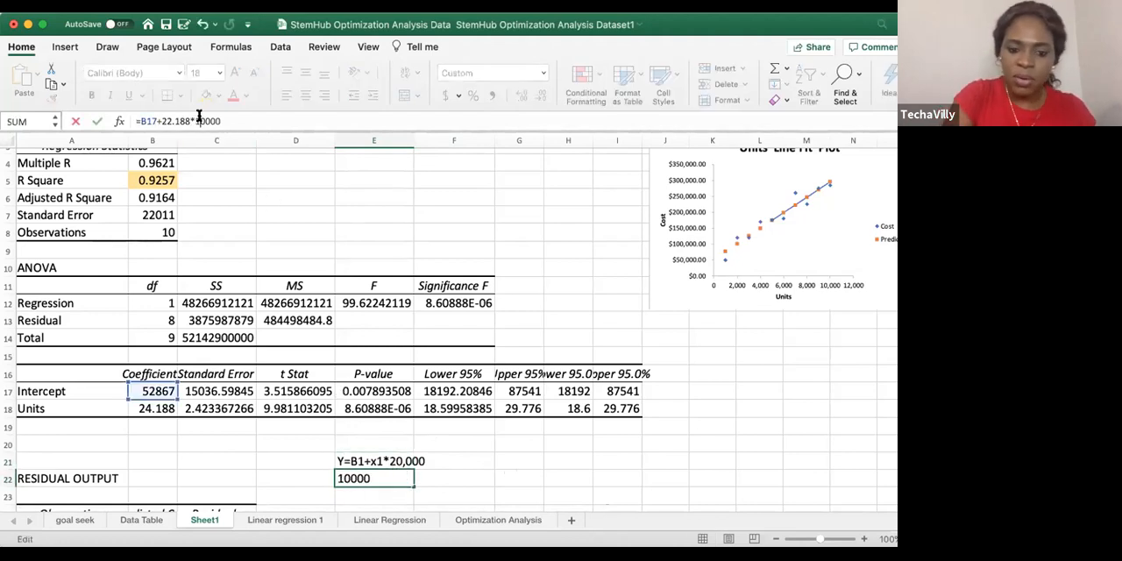
{"action": "key", "text": "Return"}
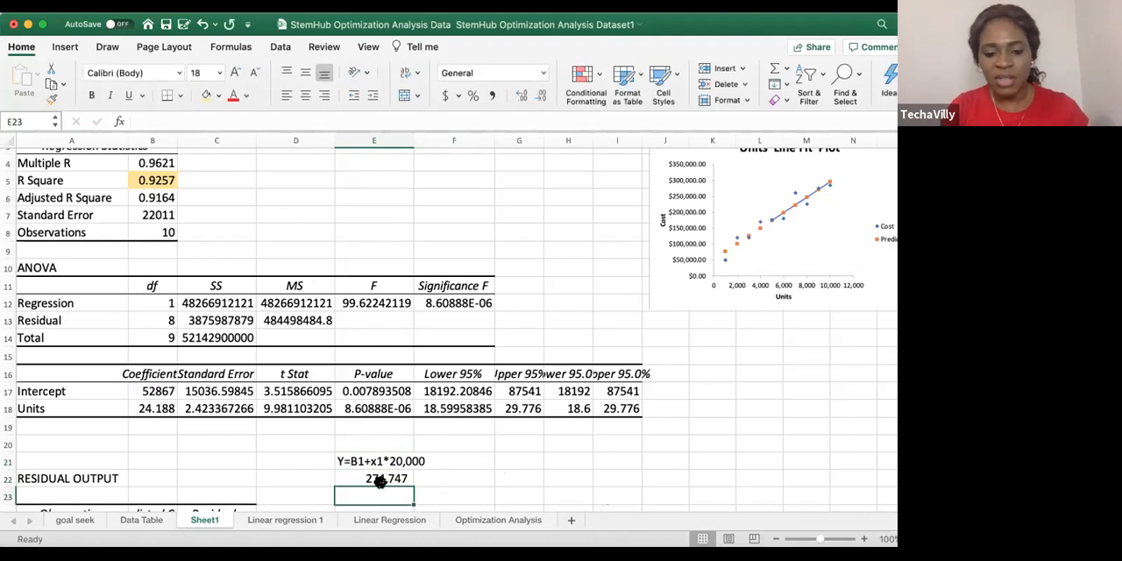
Change the unit quantity in the E22 prediction formula to 12000
{"action": "left_click", "coordinate": [397, 477]}
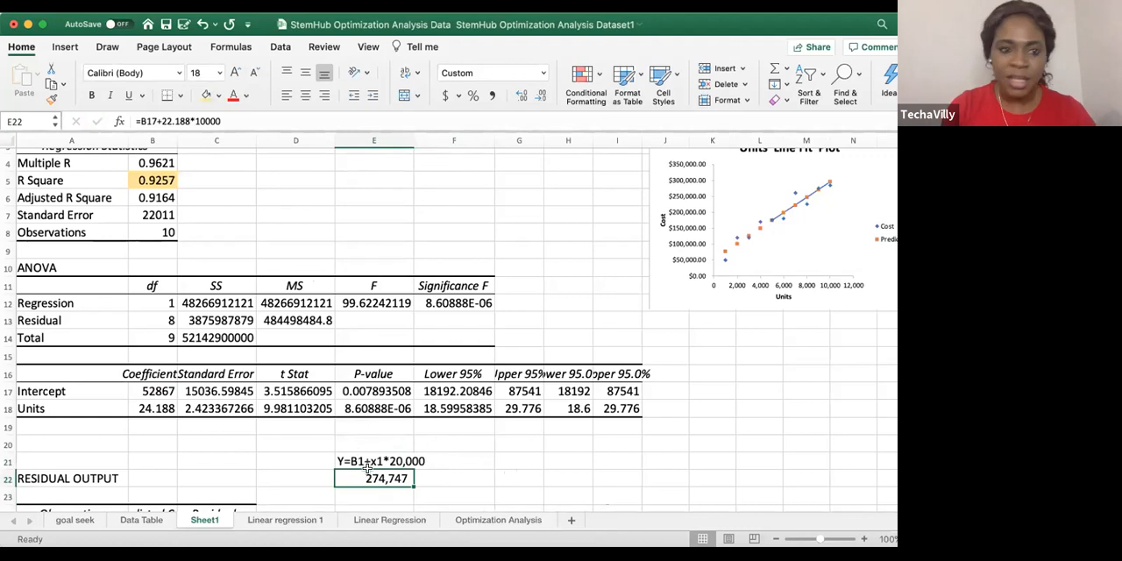
{"action": "left_click", "coordinate": [200, 120]}
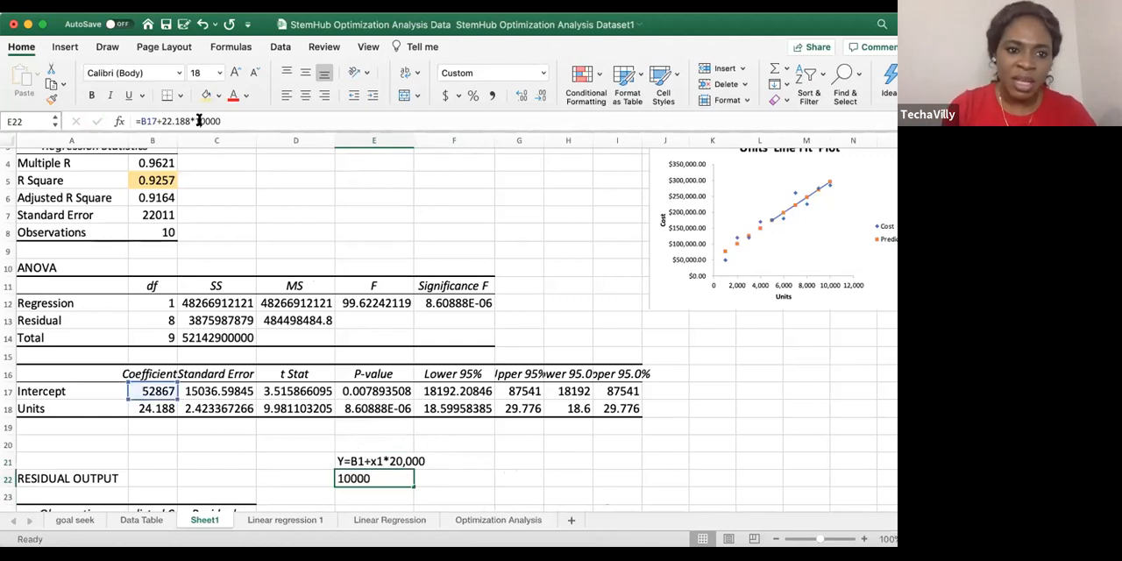
{"action": "key", "text": "BackSpace"}
{"action": "type", "text": "2"}
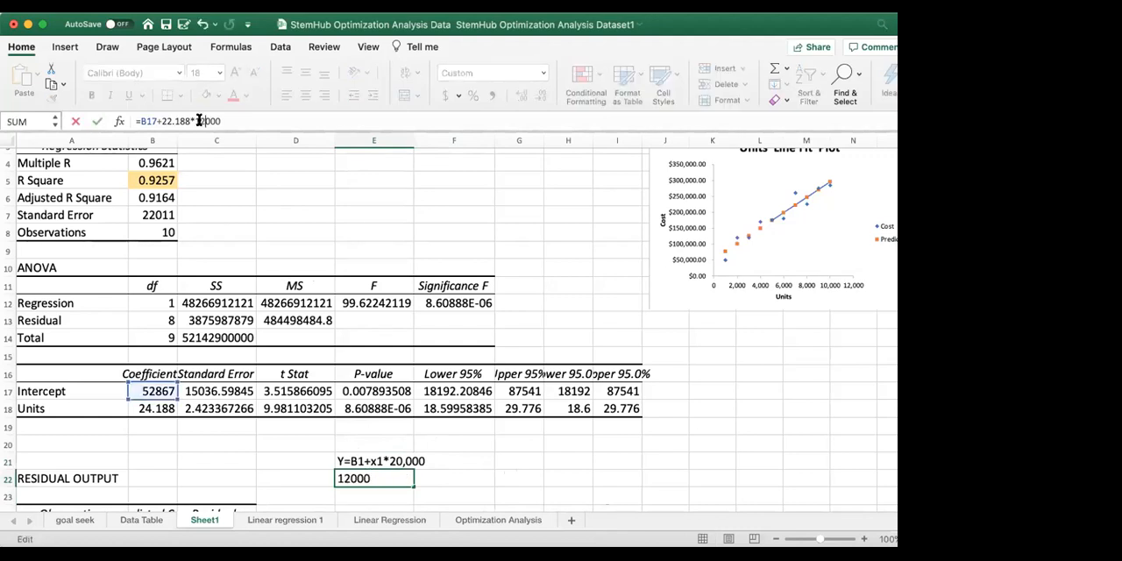
{"action": "left_click", "coordinate": [464, 478]}
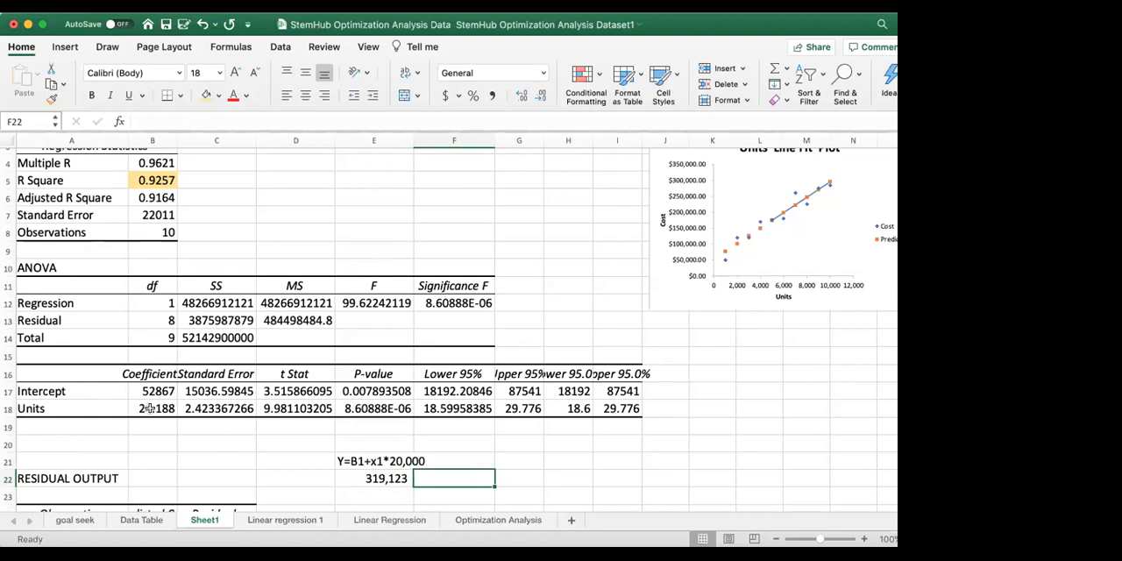
Review the units and cost data on the Linear regression 1 sheet
{"action": "left_click", "coordinate": [356, 461]}
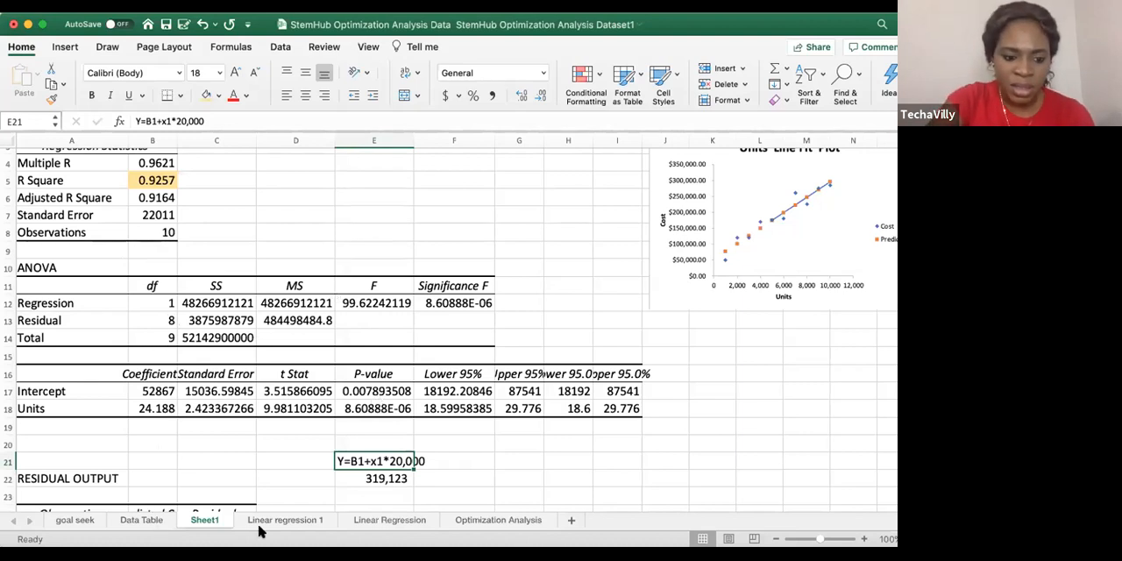
{"action": "left_click", "coordinate": [286, 520]}
{"action": "left_click", "coordinate": [301, 189]}
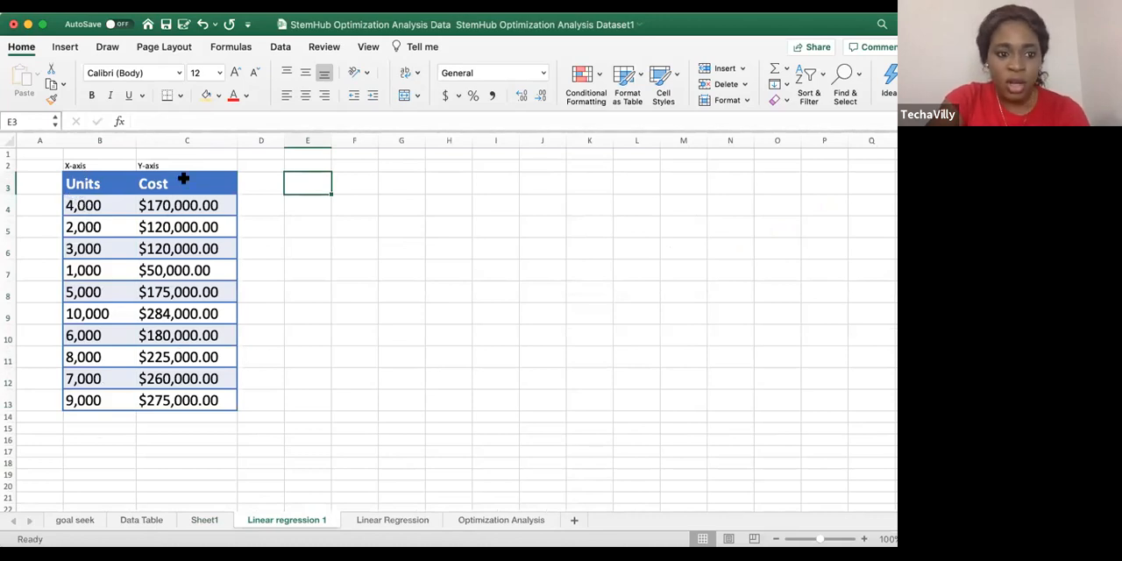
{"action": "left_click", "coordinate": [197, 400]}
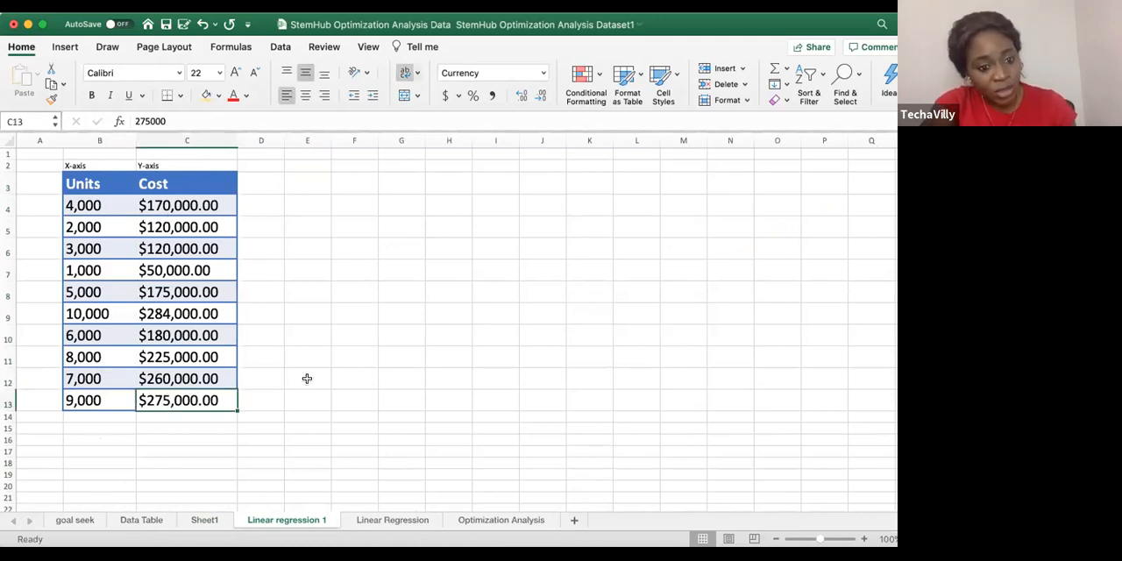
{"action": "left_click", "coordinate": [375, 285]}
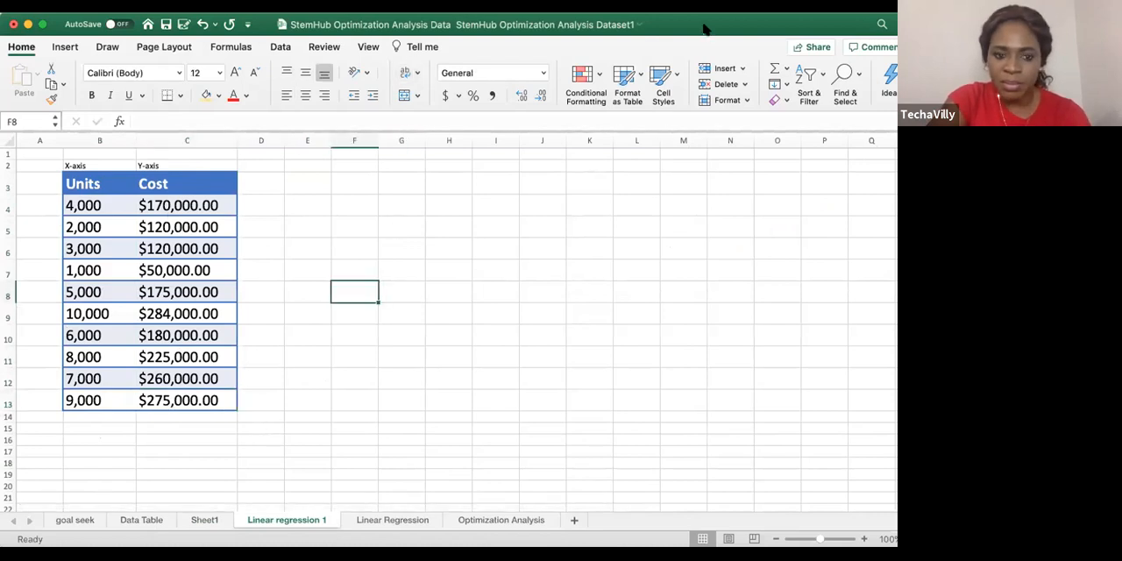
{"action": "left_click", "coordinate": [342, 401]}
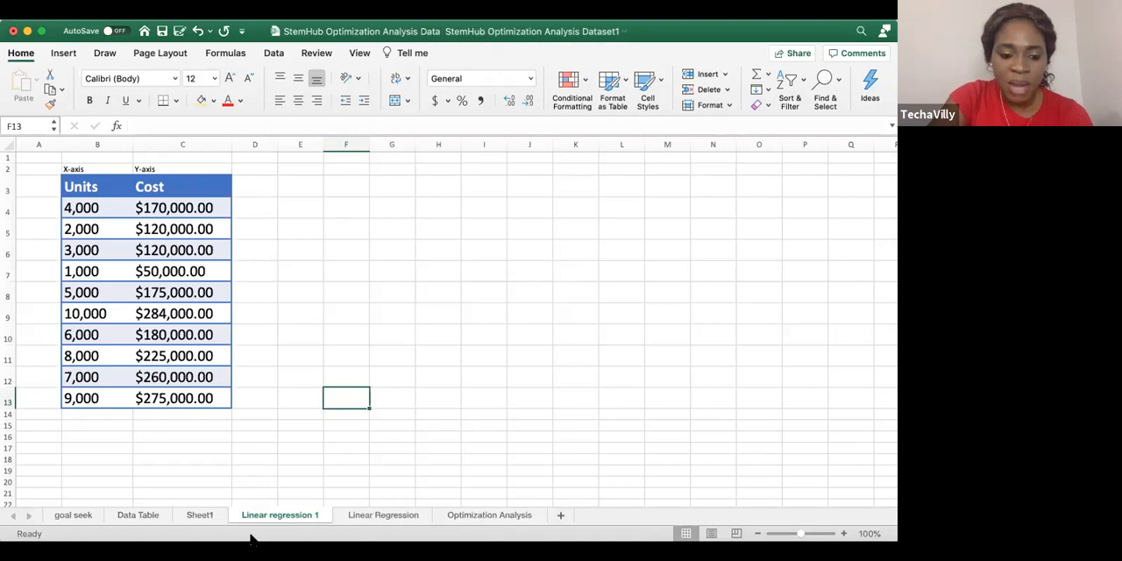
Examine the Intercept and Units coefficients in the regression output on Sheet1
{"action": "key", "text": "ctrl+Page_Up"}
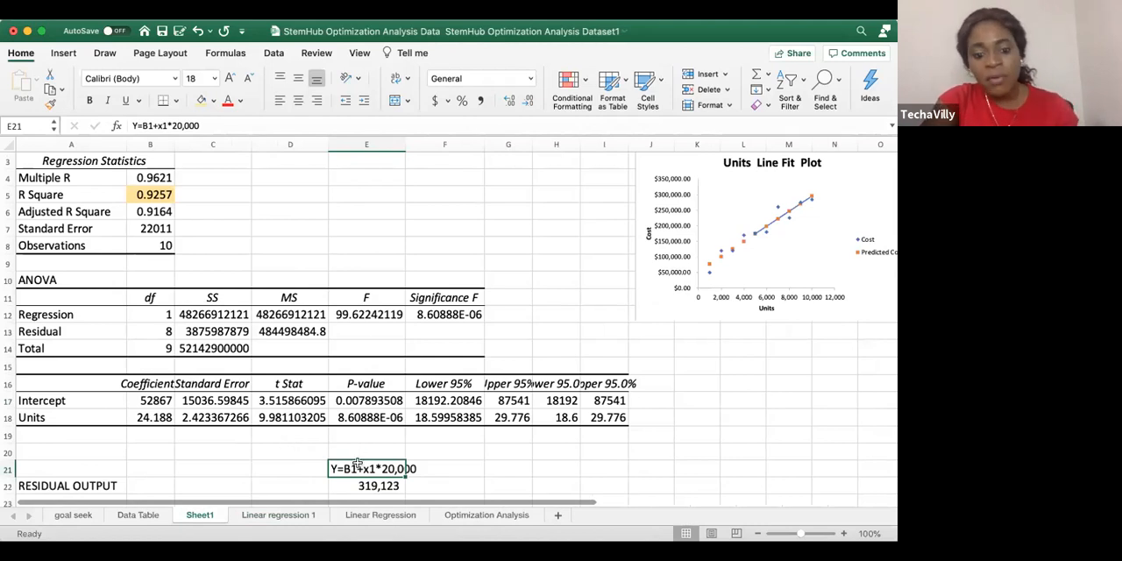
{"action": "left_click", "coordinate": [156, 401]}
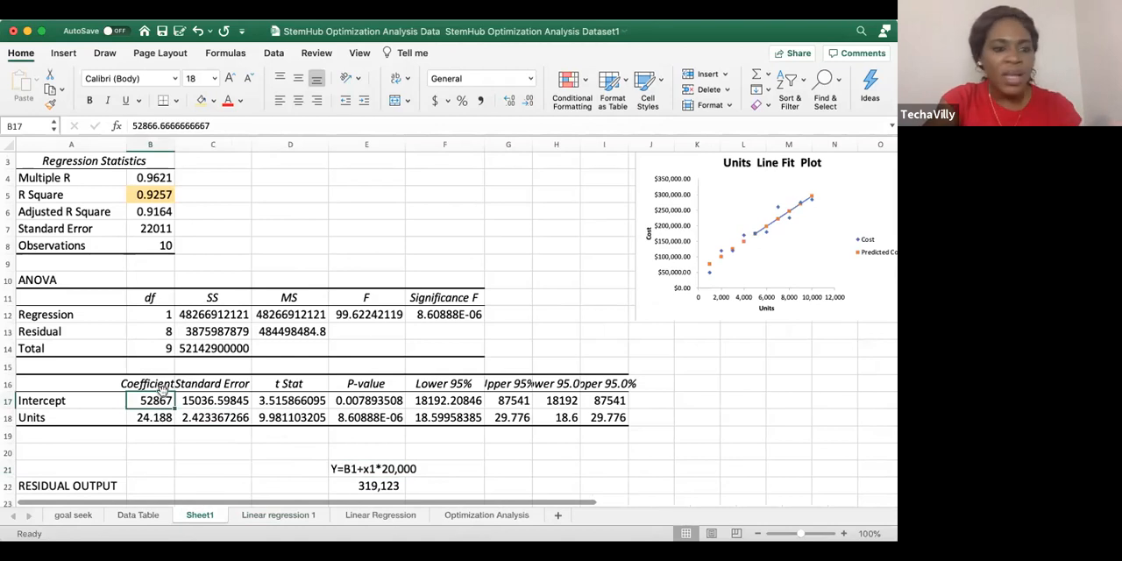
{"action": "left_click", "coordinate": [56, 400]}
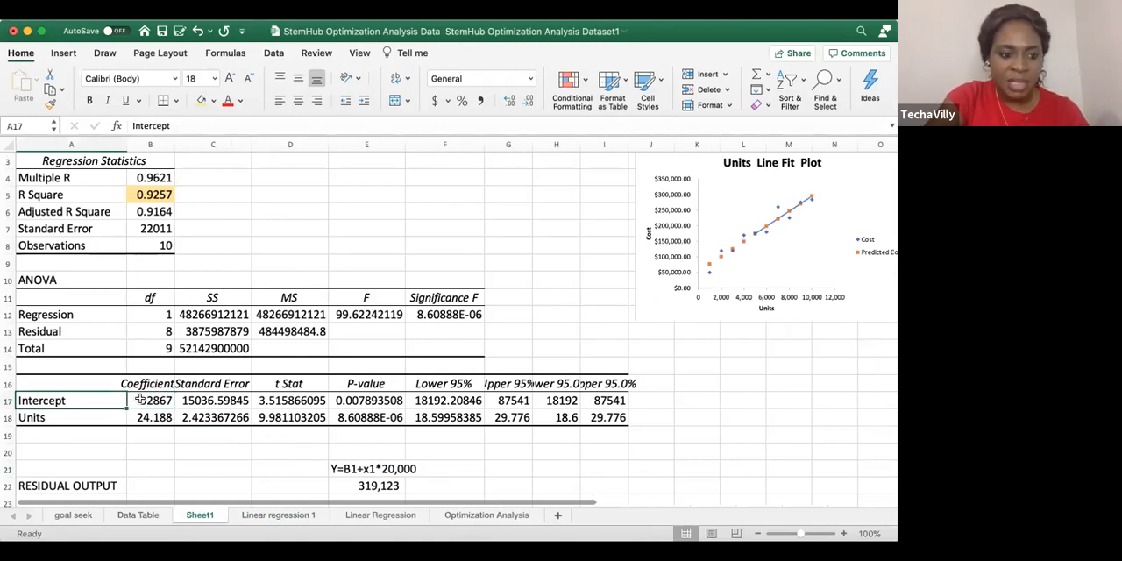
{"action": "left_click", "coordinate": [140, 400]}
{"action": "left_click", "coordinate": [124, 400]}
{"action": "left_click", "coordinate": [133, 401]}
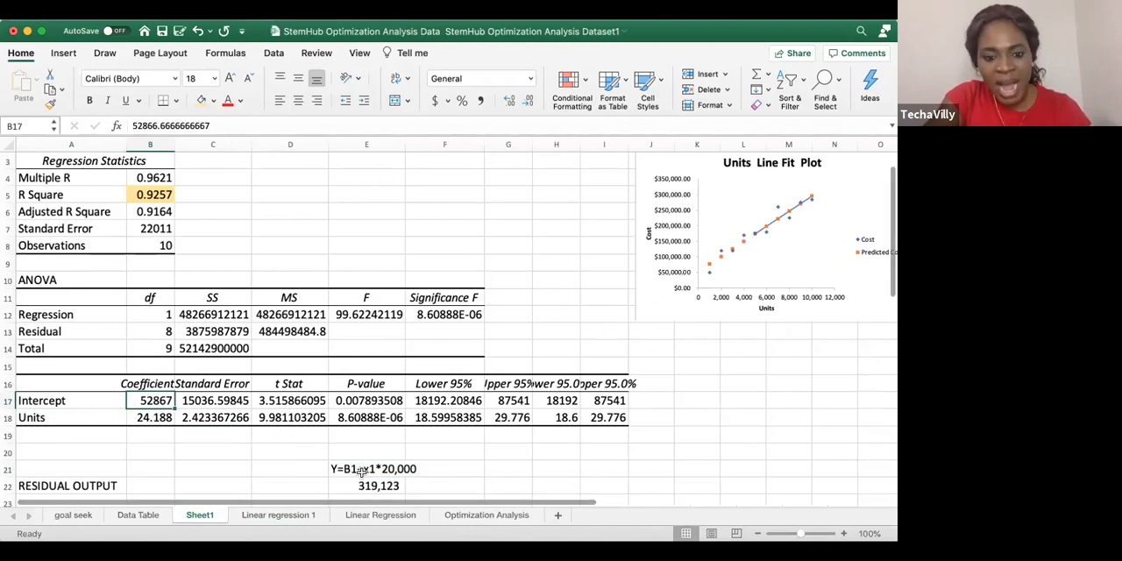
{"action": "left_click", "coordinate": [149, 417]}
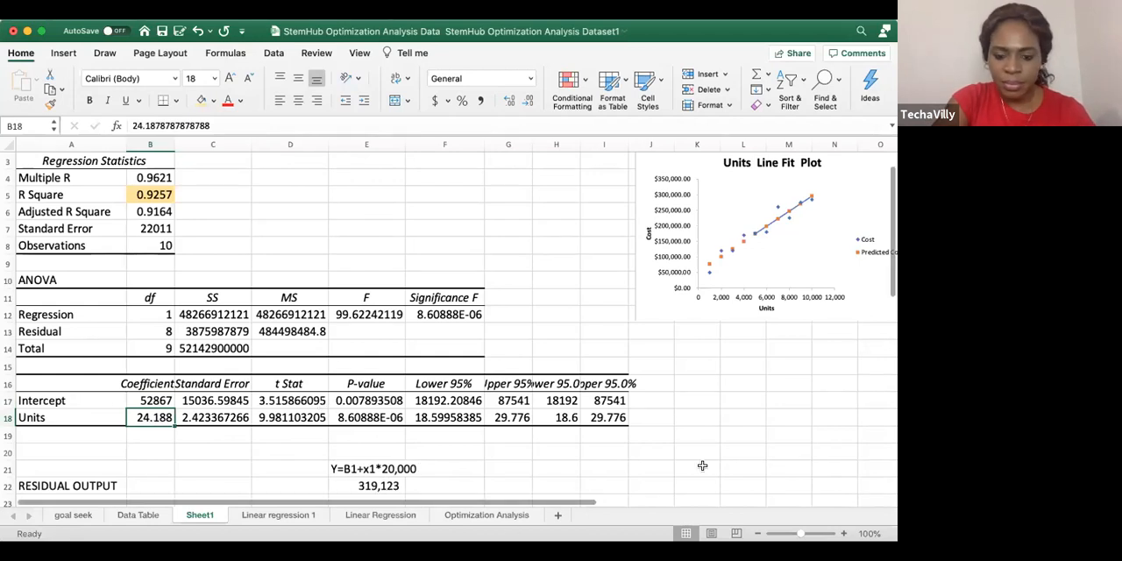
Set the unit quantity in the E22 prediction formula to 20000 and check the resulting cost
{"action": "scroll", "coordinate": [451, 447], "scroll_direction": "down", "scroll_amount": 1}
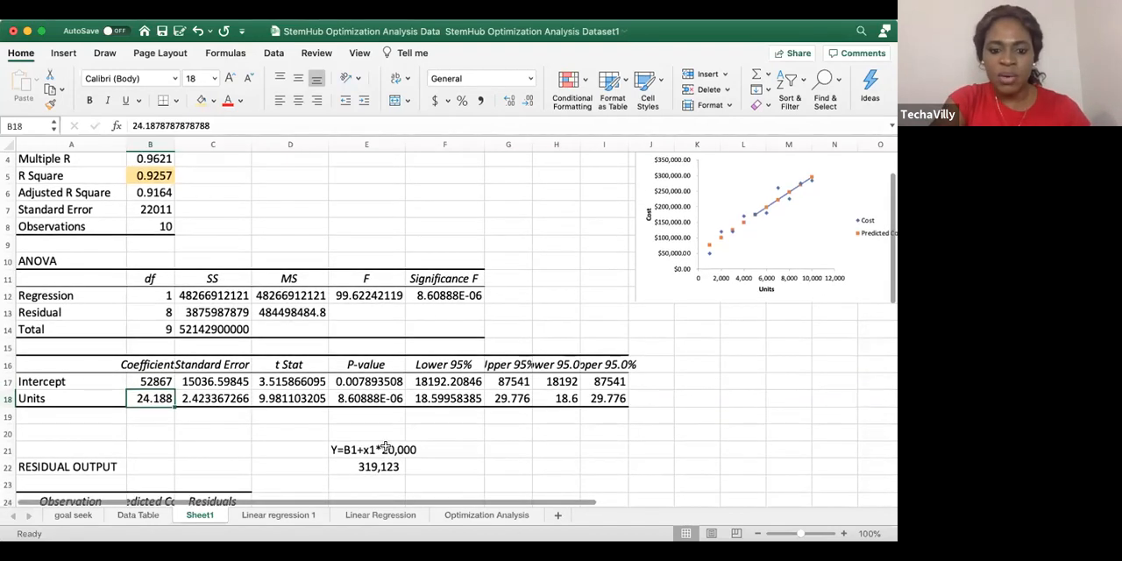
{"action": "left_click", "coordinate": [378, 466]}
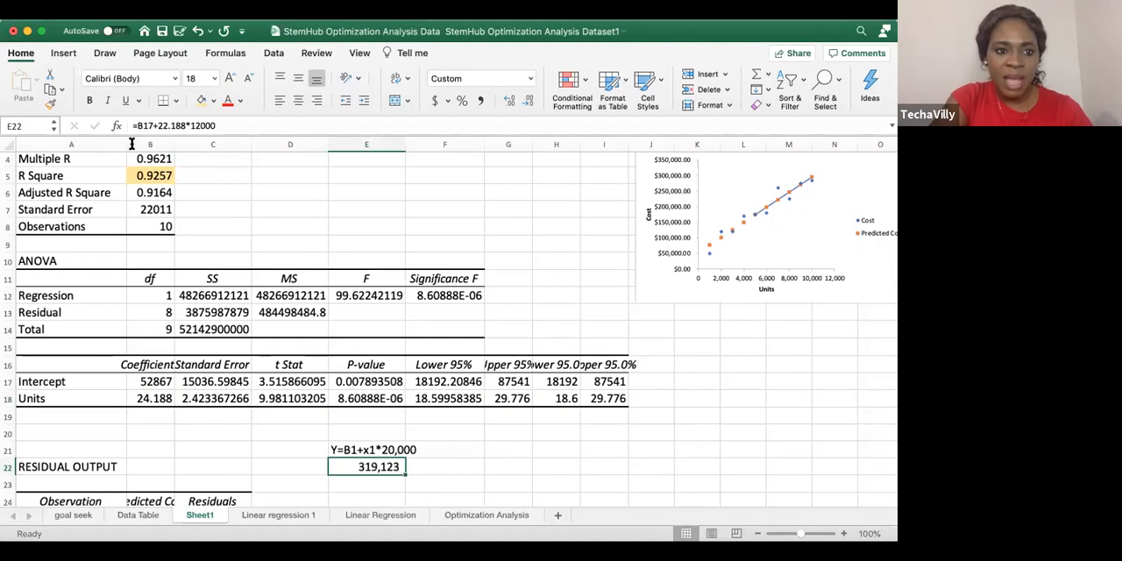
{"action": "left_click", "coordinate": [198, 125]}
{"action": "key", "text": "BackSpace"}
{"action": "key", "text": "BackSpace"}
{"action": "type", "text": "20"}
{"action": "key", "text": "Return"}
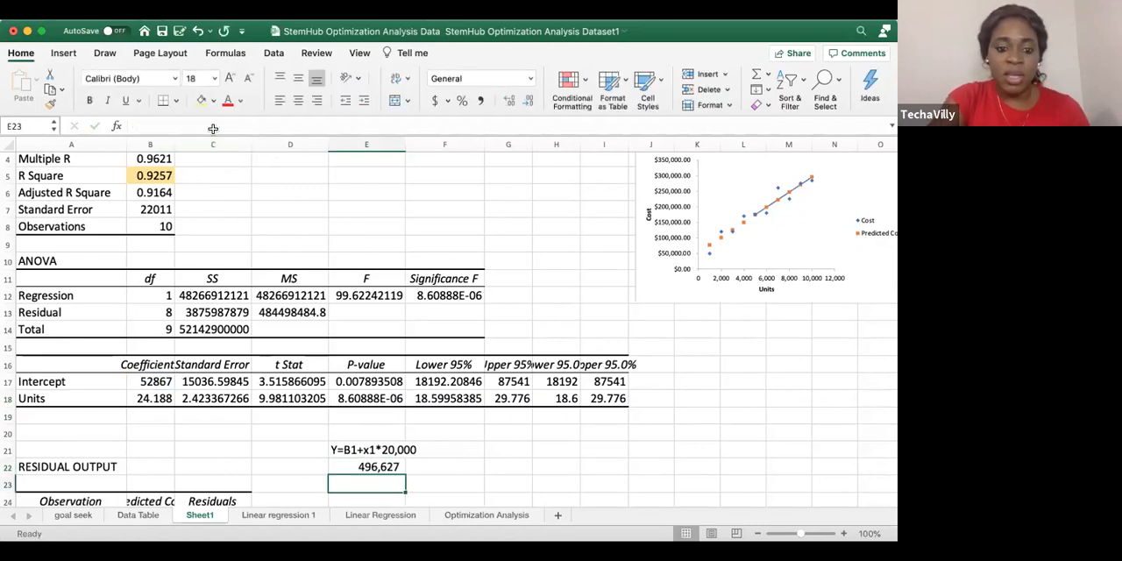
{"action": "left_click", "coordinate": [370, 466]}
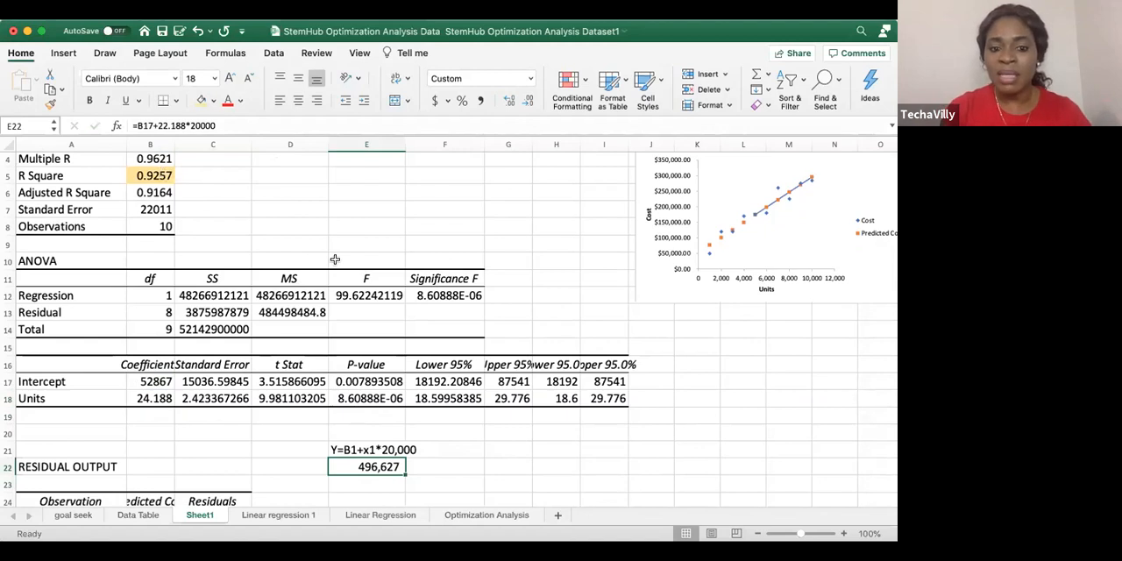
Highlight the Intercept P-value in cell E17 with the same fill color as the R Square value
{"action": "left_click", "coordinate": [358, 381]}
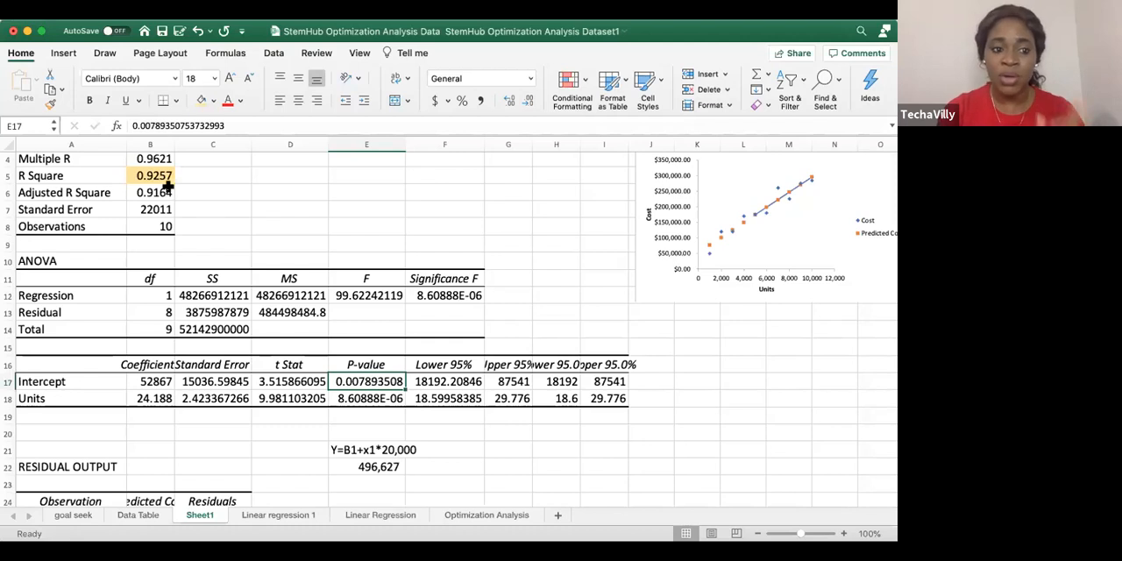
{"action": "left_click", "coordinate": [201, 100]}
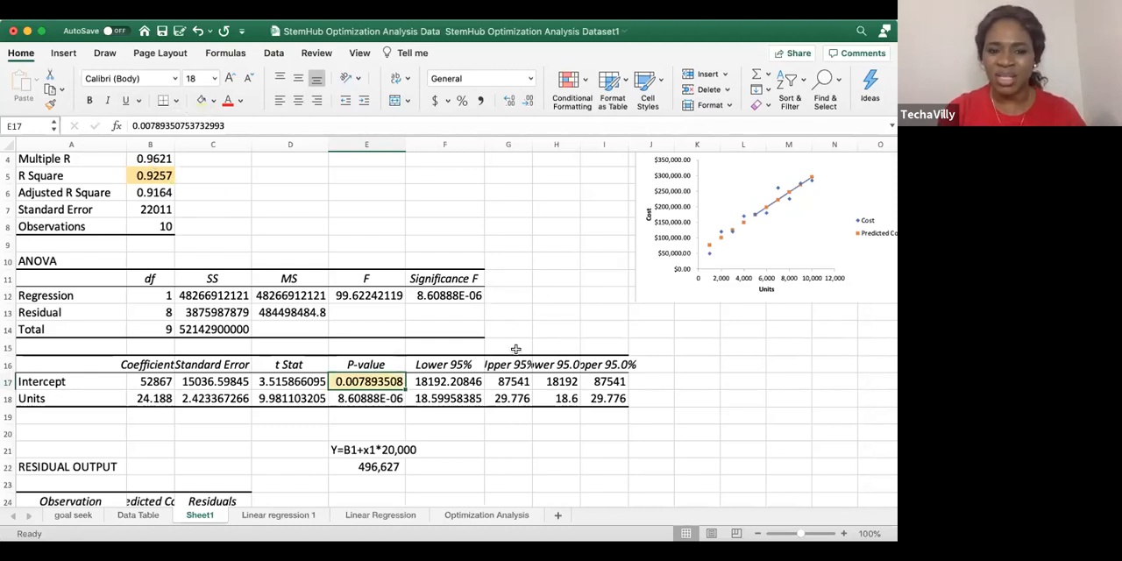
{"action": "left_click", "coordinate": [470, 405]}
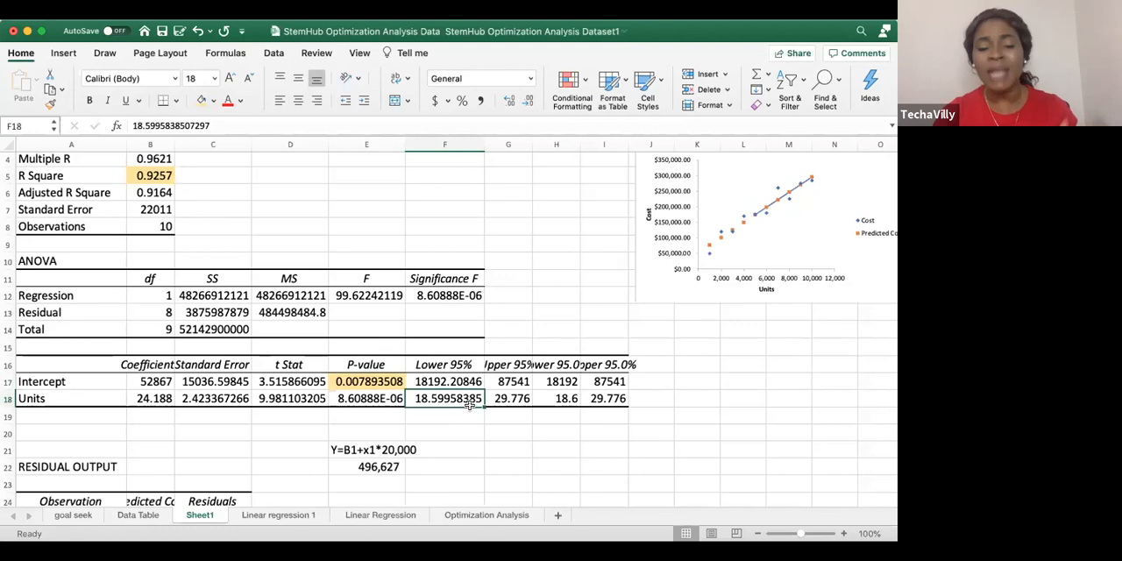
Look over the data tables on the Linear regression 1 and Linear Regression sheets, and return to Sheet1
{"action": "left_click", "coordinate": [295, 515]}
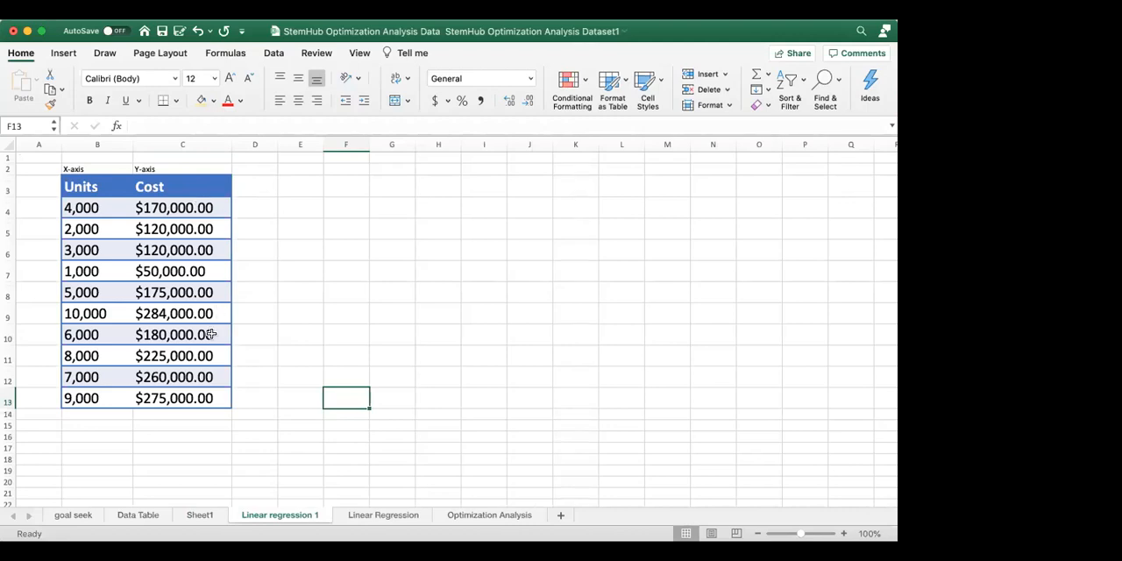
{"action": "left_click", "coordinate": [380, 517]}
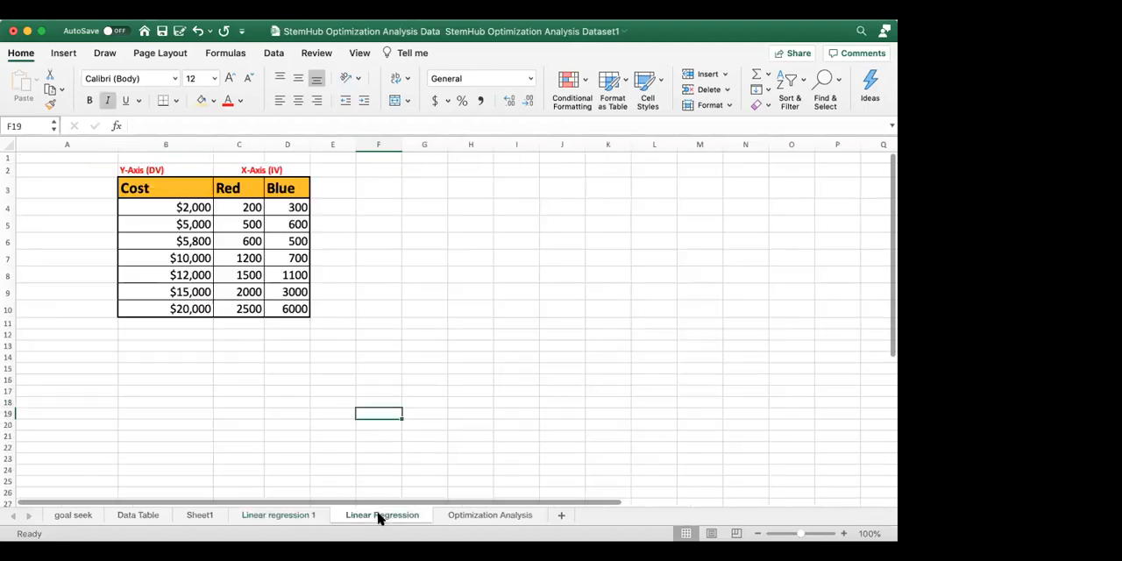
{"action": "left_click", "coordinate": [195, 515]}
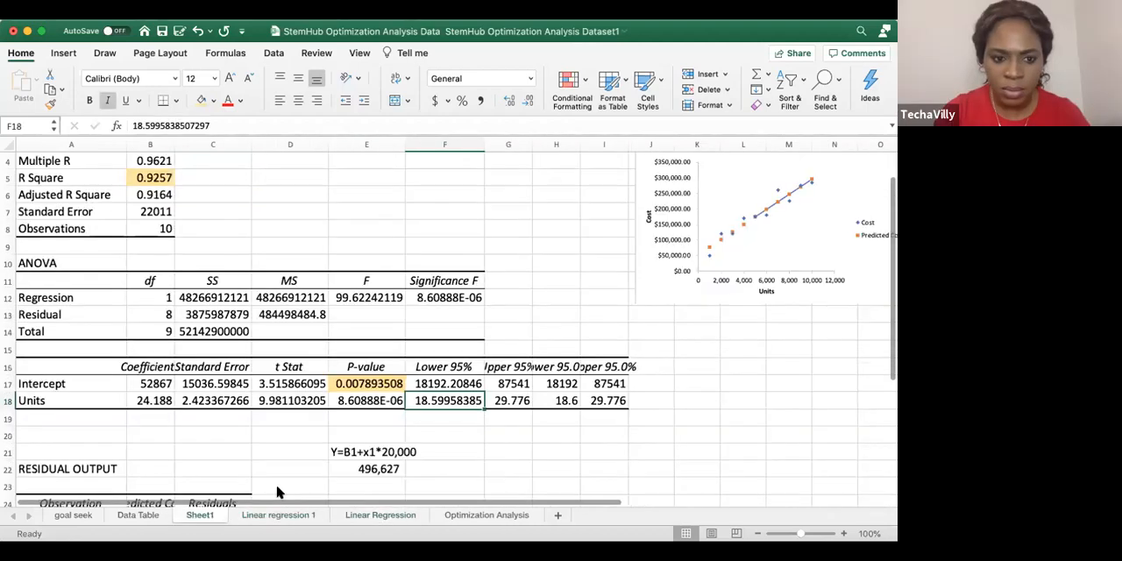
Correct the Units coefficient in the E22 prediction formula to 24.188
{"action": "left_click", "coordinate": [376, 452]}
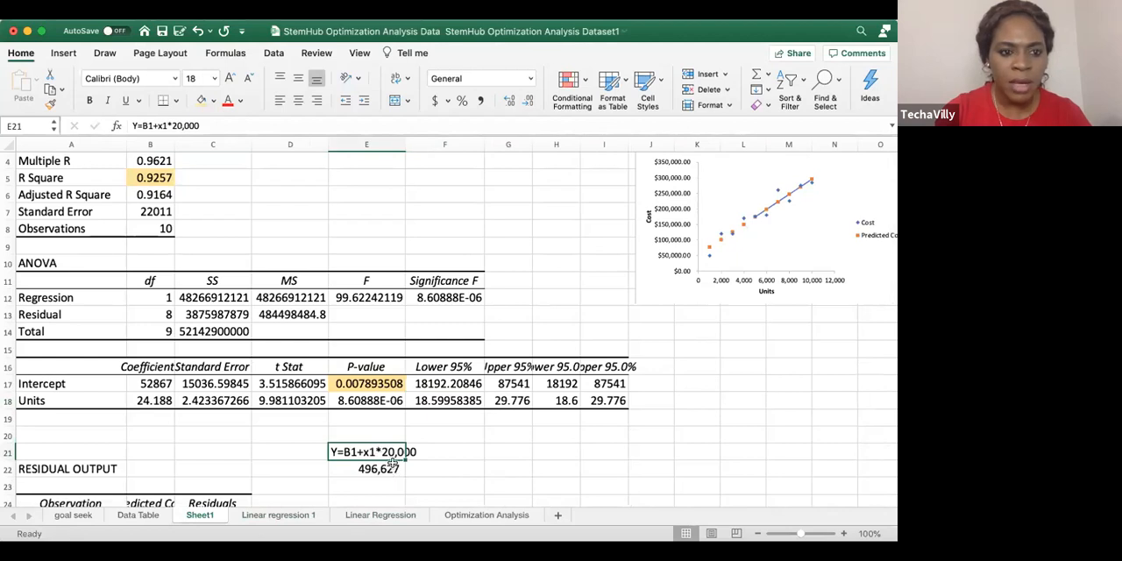
{"action": "left_click", "coordinate": [376, 469]}
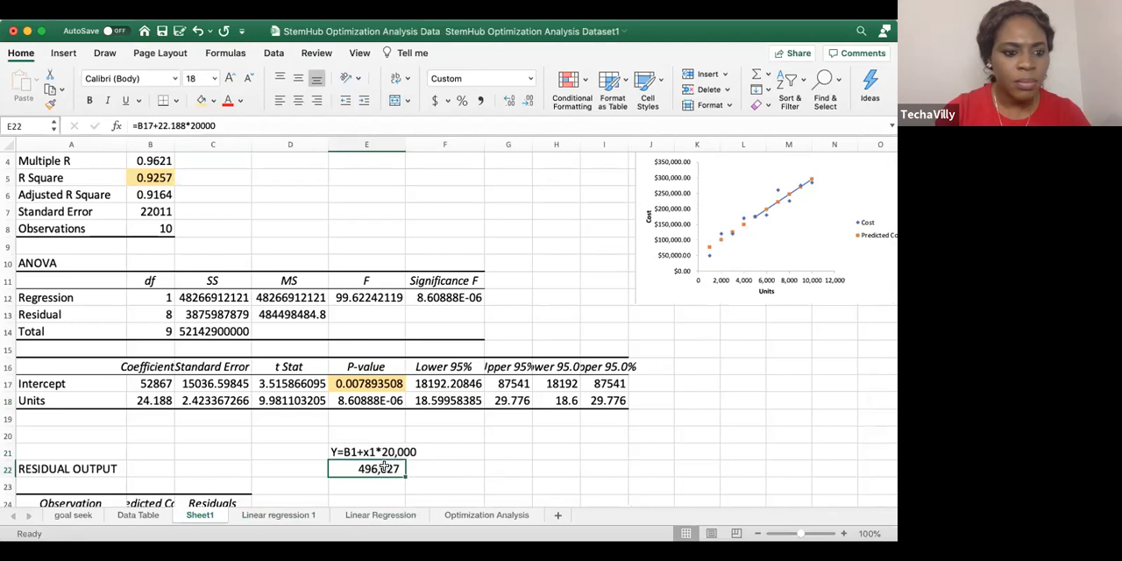
{"action": "left_click", "coordinate": [162, 125]}
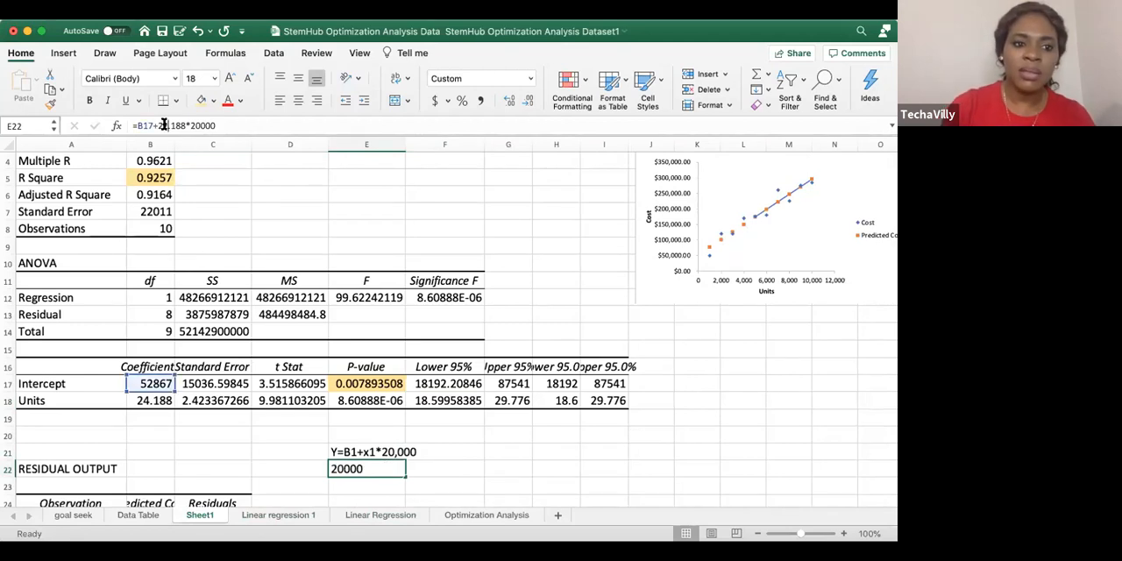
{"action": "key", "text": "BackSpace"}
{"action": "type", "text": "4"}
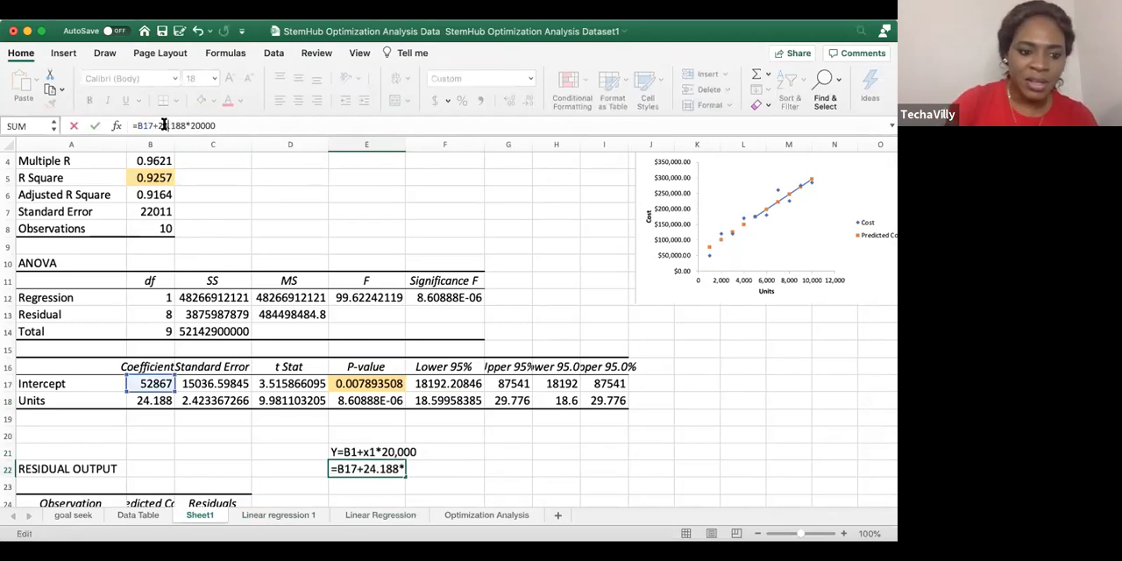
{"action": "key", "text": "Return"}
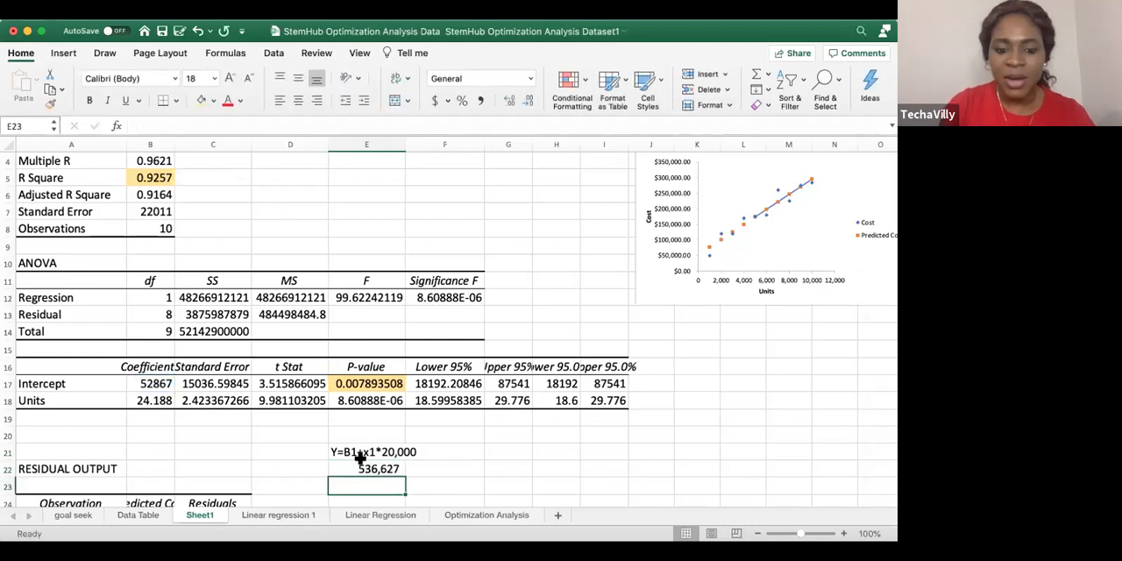
Set the unit quantity in the corrected E22 formula to 10000 and check the predicted cost
{"action": "left_click", "coordinate": [363, 472]}
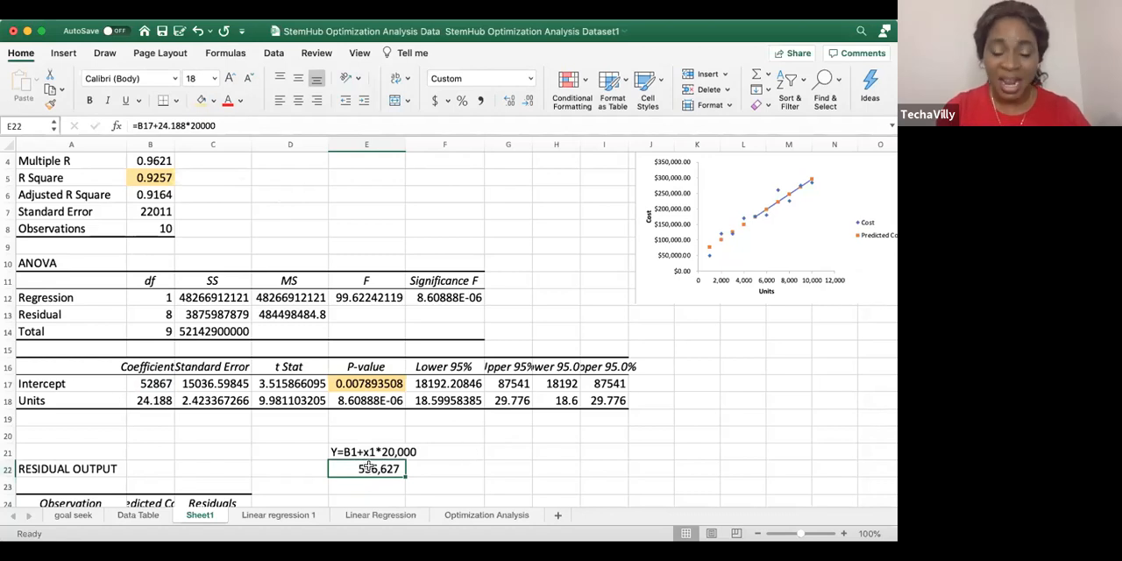
{"action": "left_click", "coordinate": [200, 119]}
{"action": "key", "text": "BackSpace"}
{"action": "type", "text": "1"}
{"action": "key", "text": "Return"}
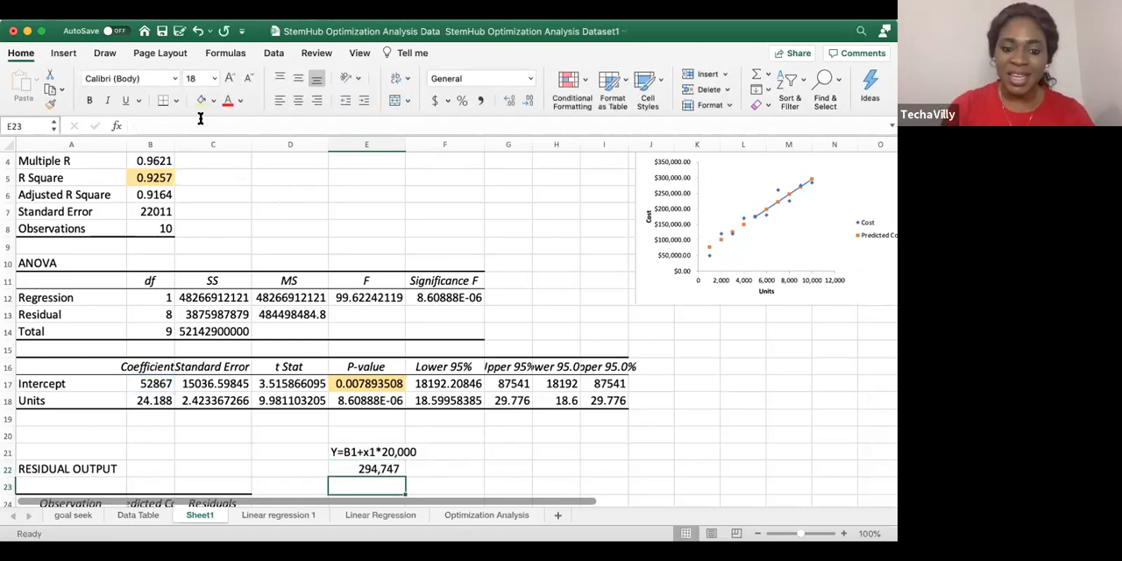
{"action": "left_click", "coordinate": [377, 471]}
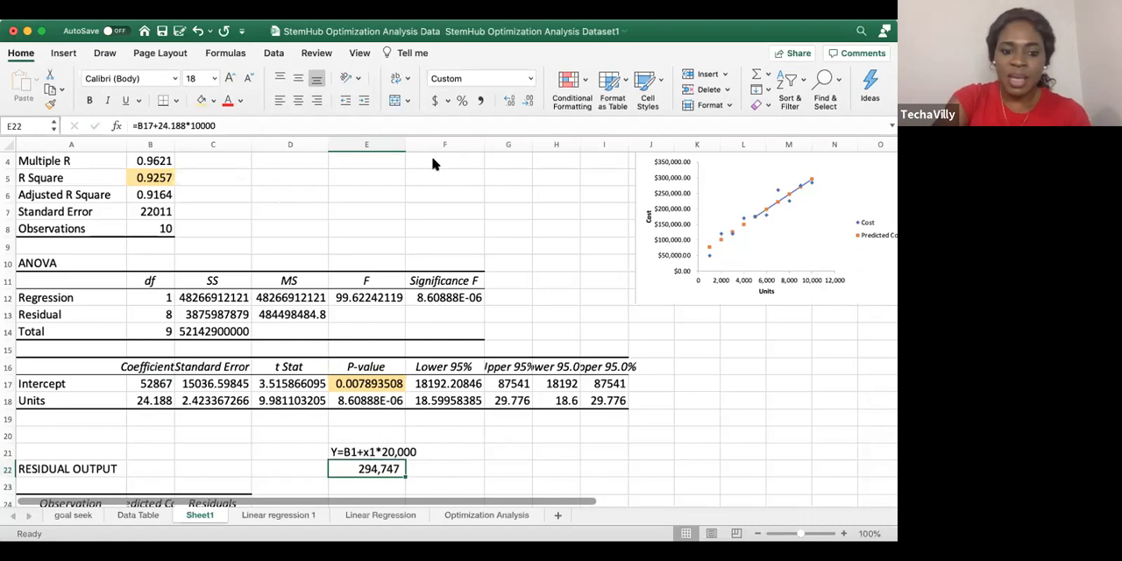
Switch from the Linear Regression sheet to the PowerPoint presentation and view the question 1 solution and Example 2 slides
{"action": "left_click", "coordinate": [381, 516]}
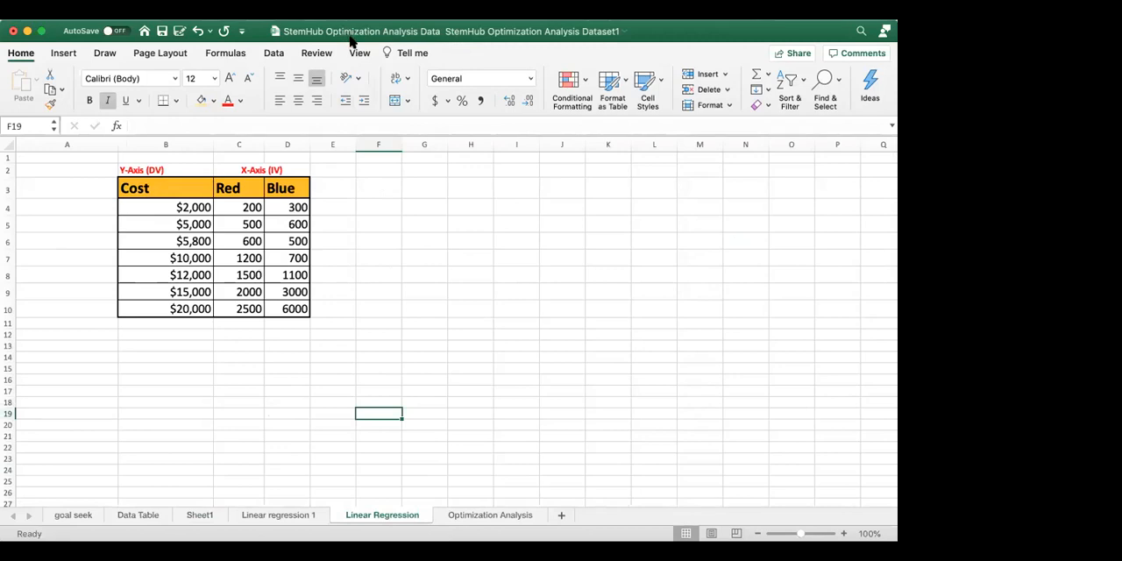
{"action": "left_click", "coordinate": [410, 252]}
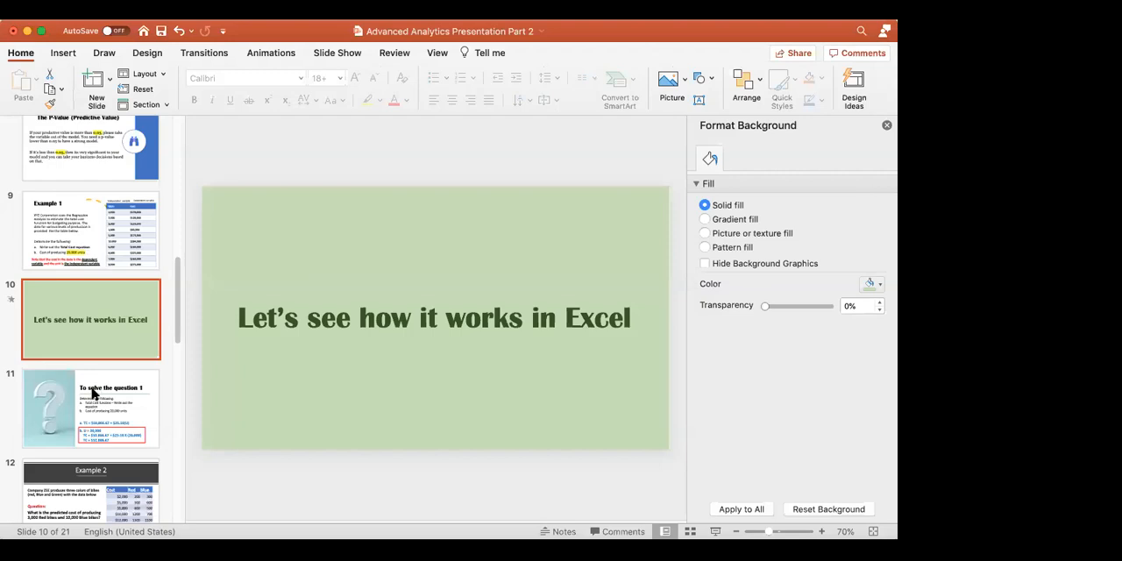
{"action": "left_click", "coordinate": [94, 395]}
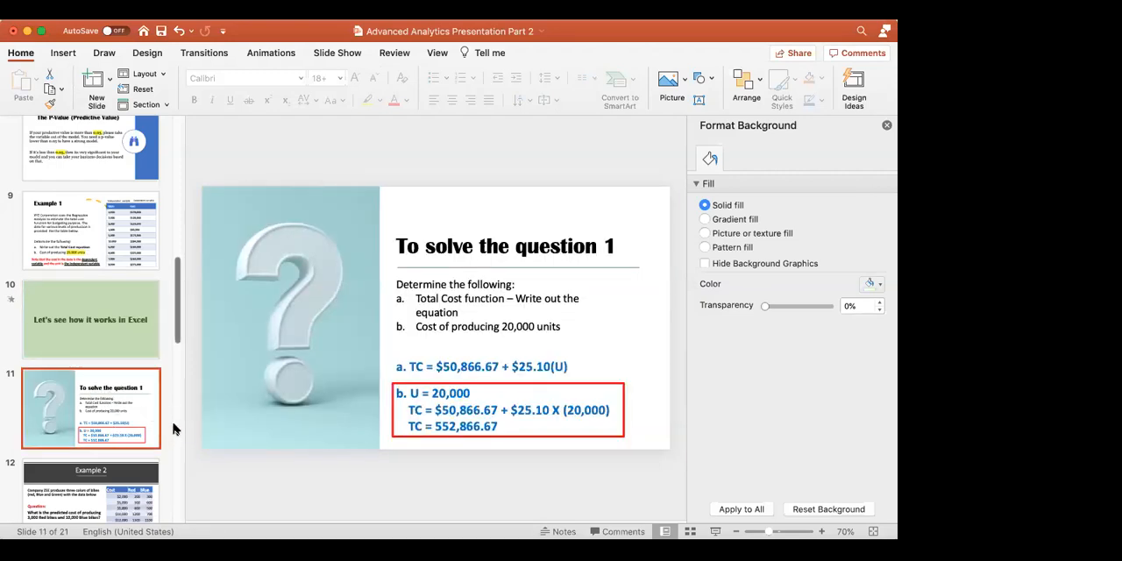
{"action": "scroll", "coordinate": [149, 451], "scroll_direction": "down", "scroll_amount": 3}
{"action": "left_click", "coordinate": [79, 438]}
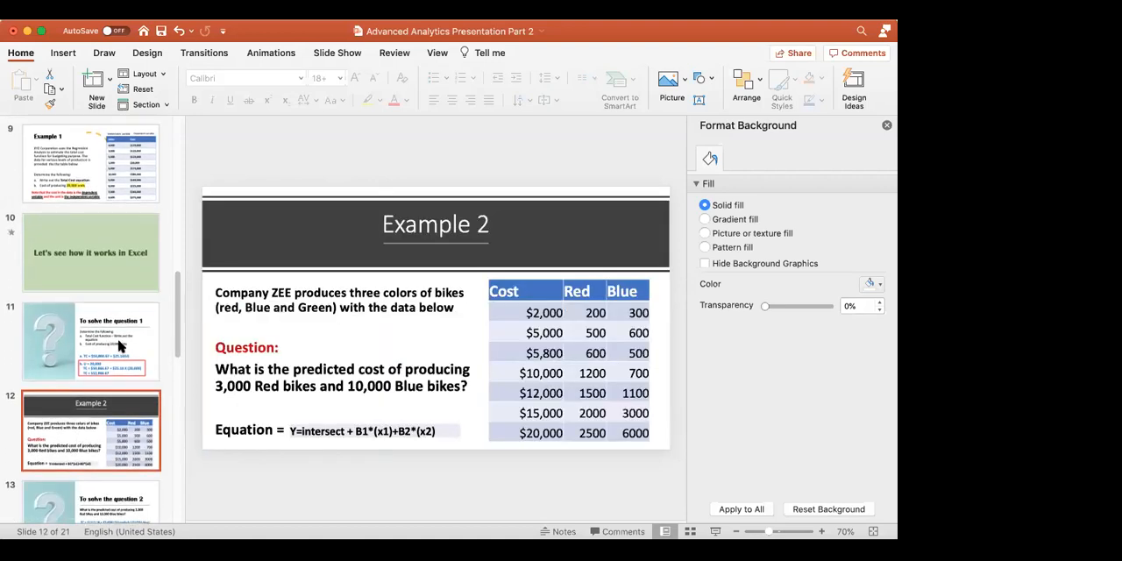
{"action": "scroll", "coordinate": [120, 346], "scroll_direction": "down", "scroll_amount": 7}
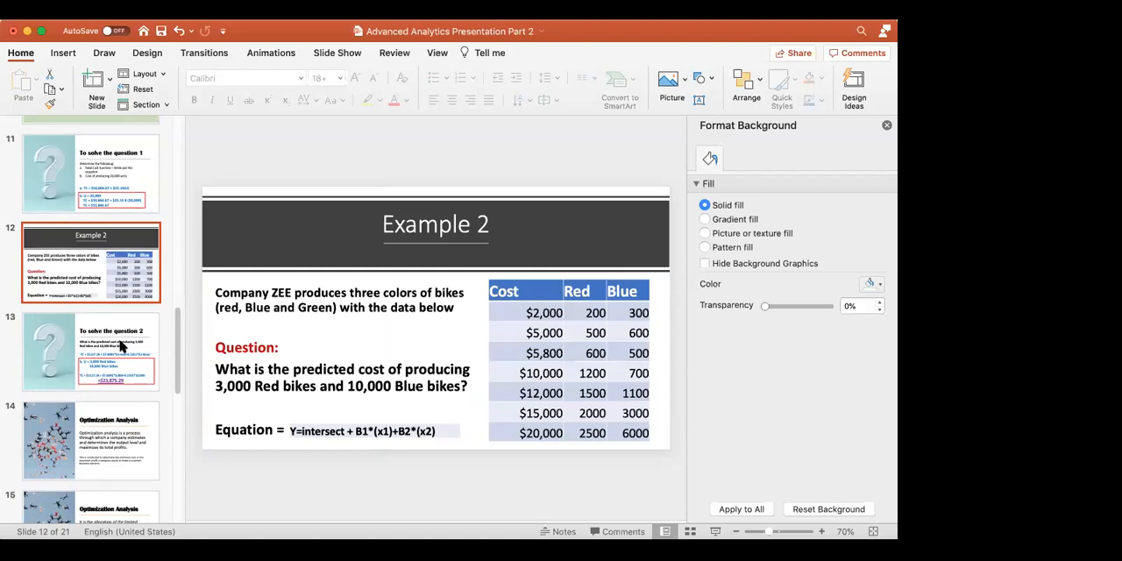
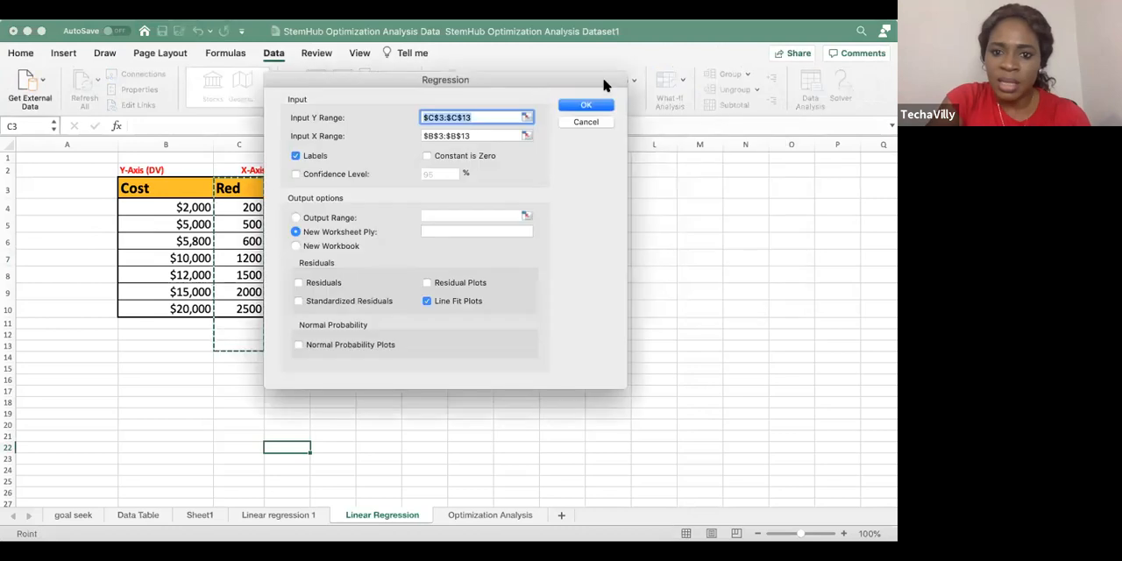
Set the regression's Input Y Range to the Cost column, cells B3:B10
{"action": "left_click_drag", "start_coordinate": [596, 78], "coordinate": [779, 99]}
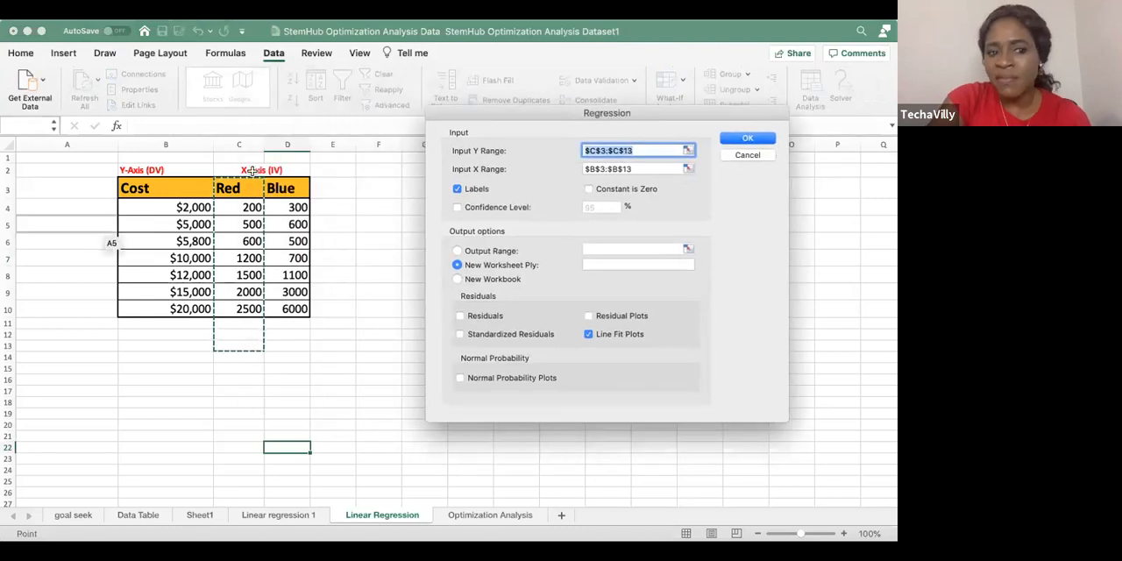
{"action": "left_click", "coordinate": [172, 191]}
{"action": "left_click_drag", "start_coordinate": [175, 190], "coordinate": [186, 309]}
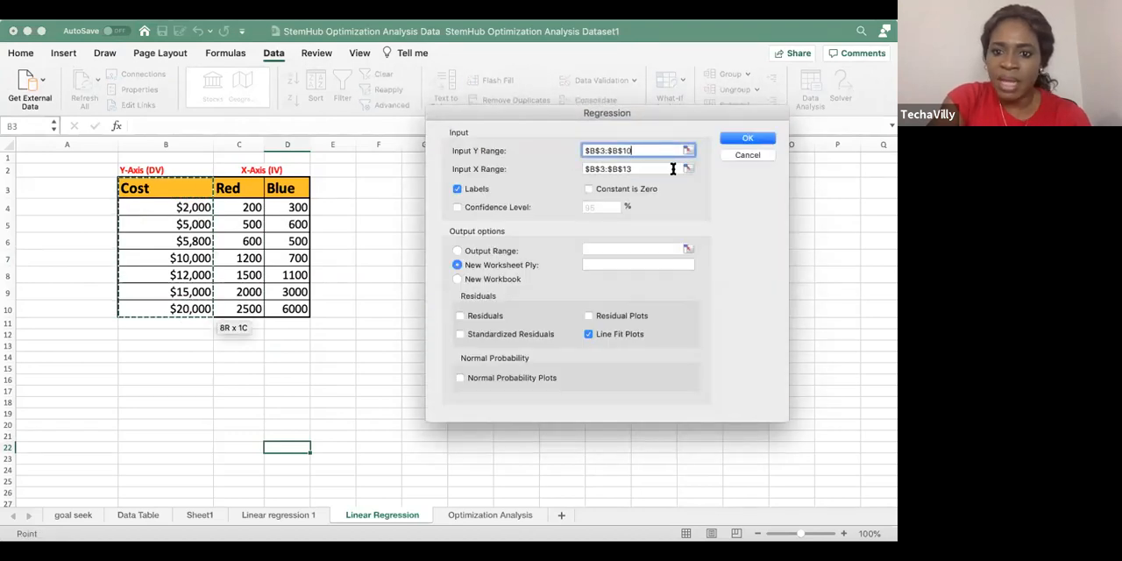
{"action": "left_click", "coordinate": [690, 172]}
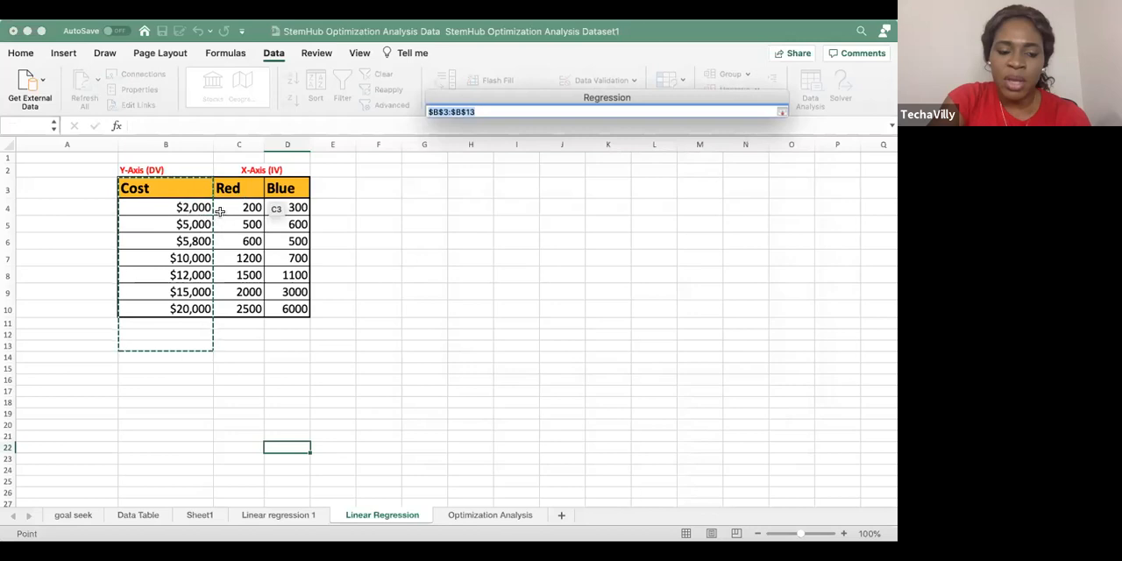
{"action": "left_click", "coordinate": [782, 115]}
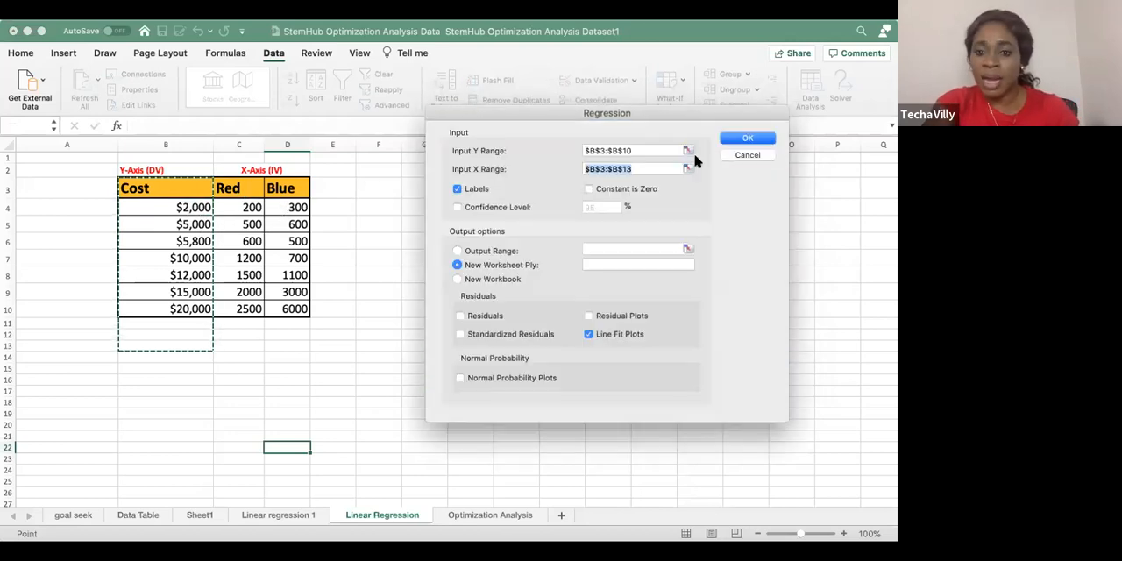
{"action": "key", "text": "shift+Tab"}
{"action": "key", "text": "BackSpace"}
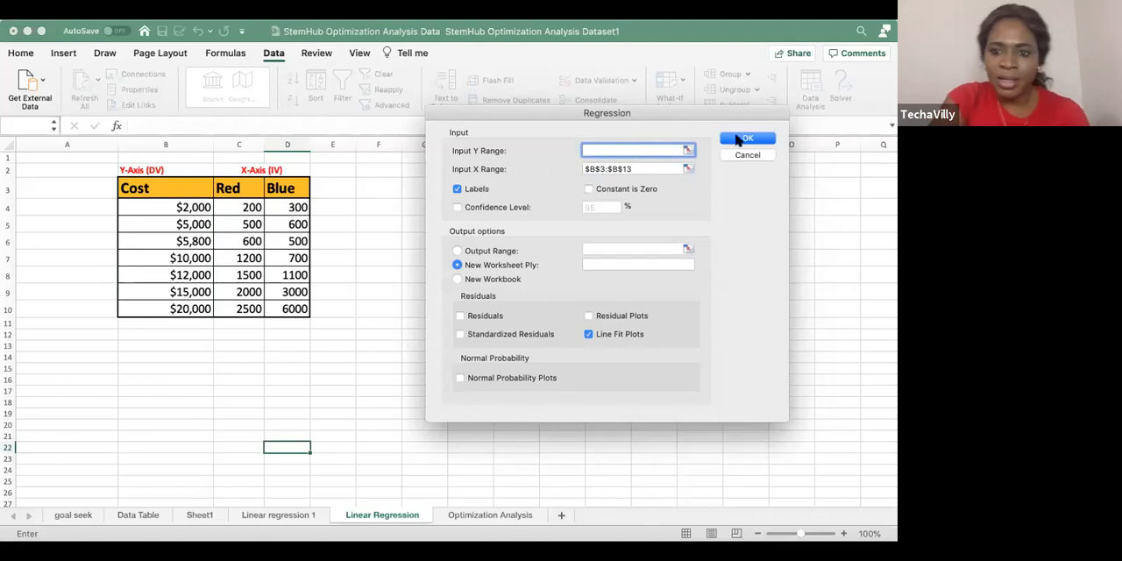
{"action": "left_click", "coordinate": [689, 150]}
{"action": "left_click", "coordinate": [133, 187]}
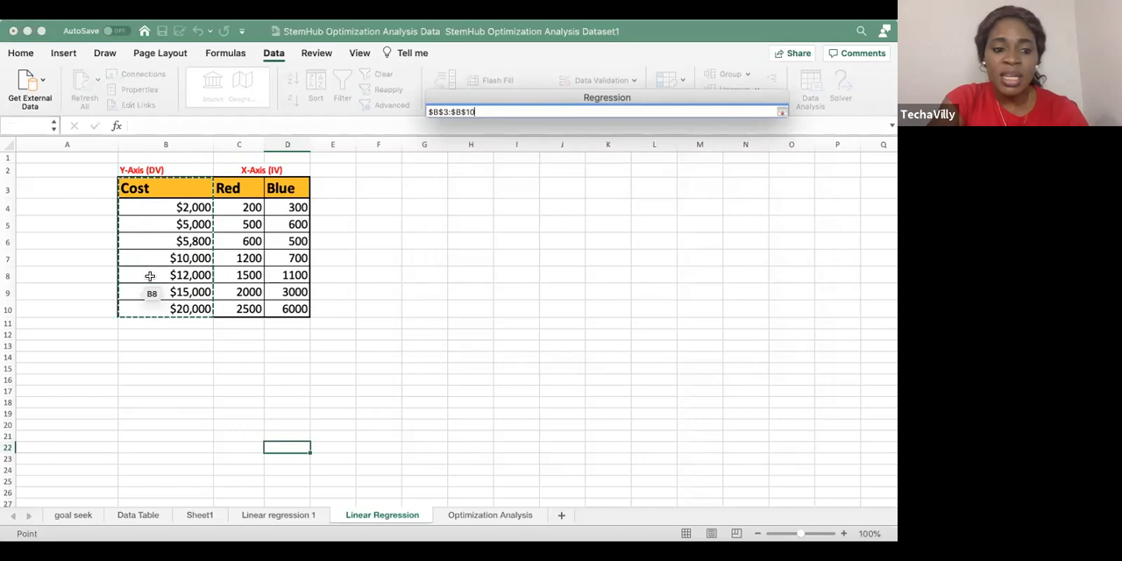
{"action": "left_click", "coordinate": [783, 111]}
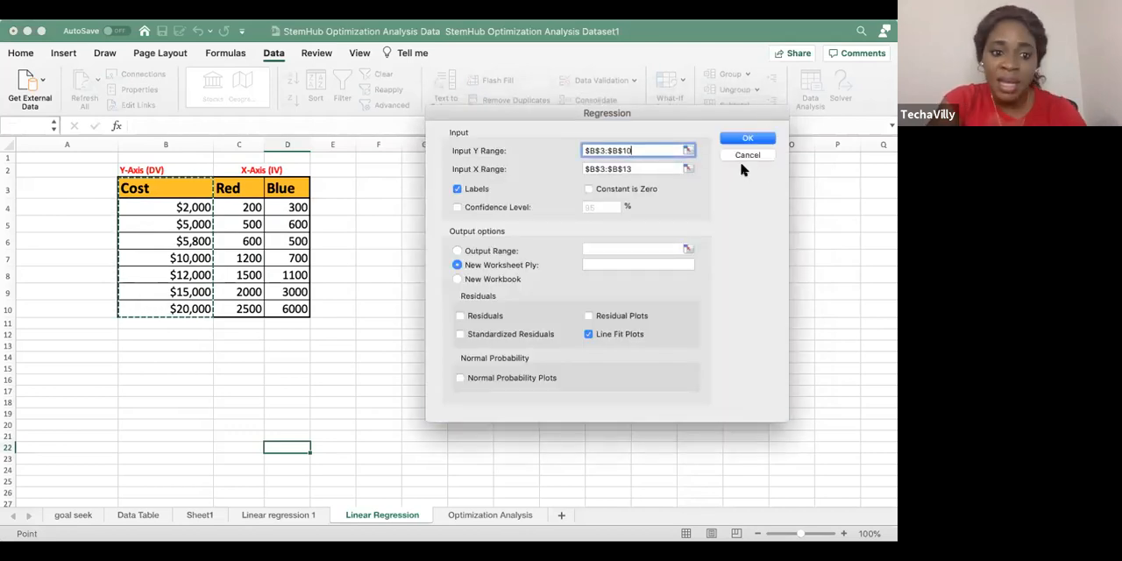
Set the Input X Range to the Red and Blue columns, C3:D10, and run the regression onto a new worksheet
{"action": "left_click", "coordinate": [688, 169]}
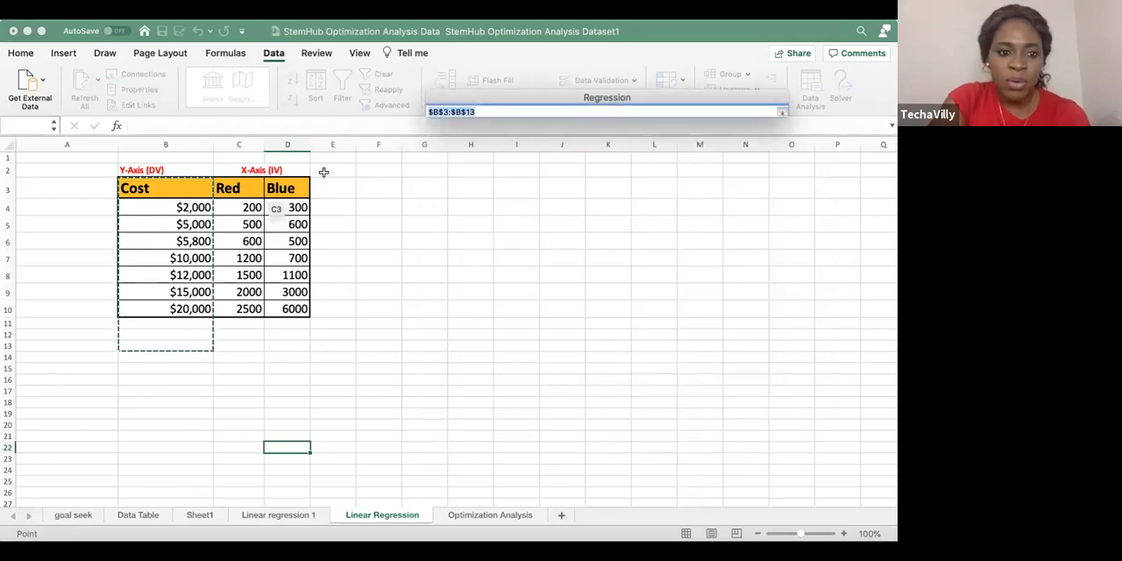
{"action": "left_click", "coordinate": [783, 111]}
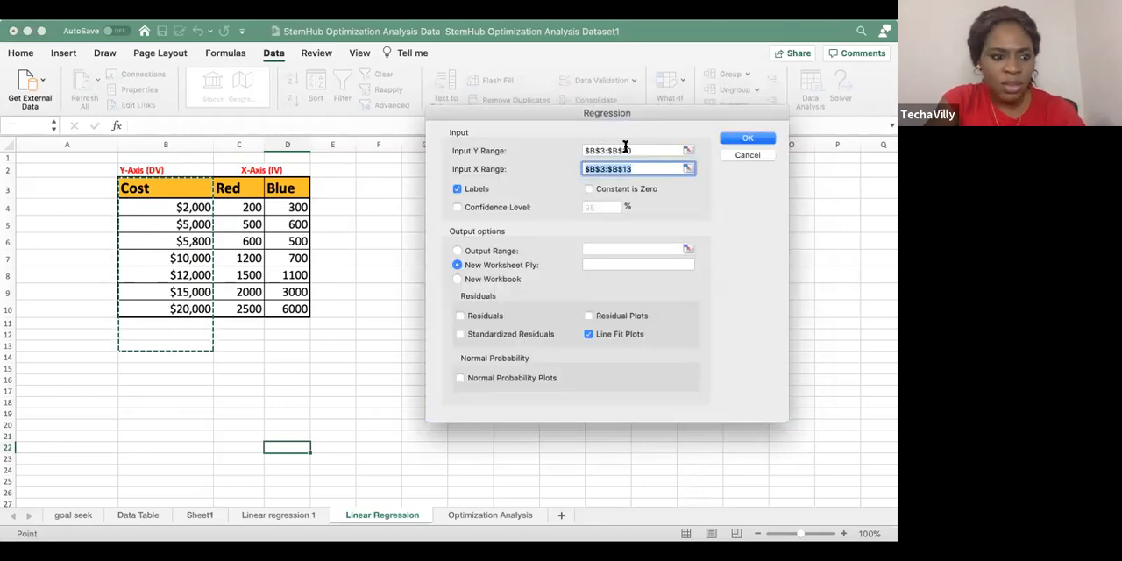
{"action": "left_click", "coordinate": [688, 169]}
{"action": "left_click_drag", "start_coordinate": [233, 188], "coordinate": [285, 310]}
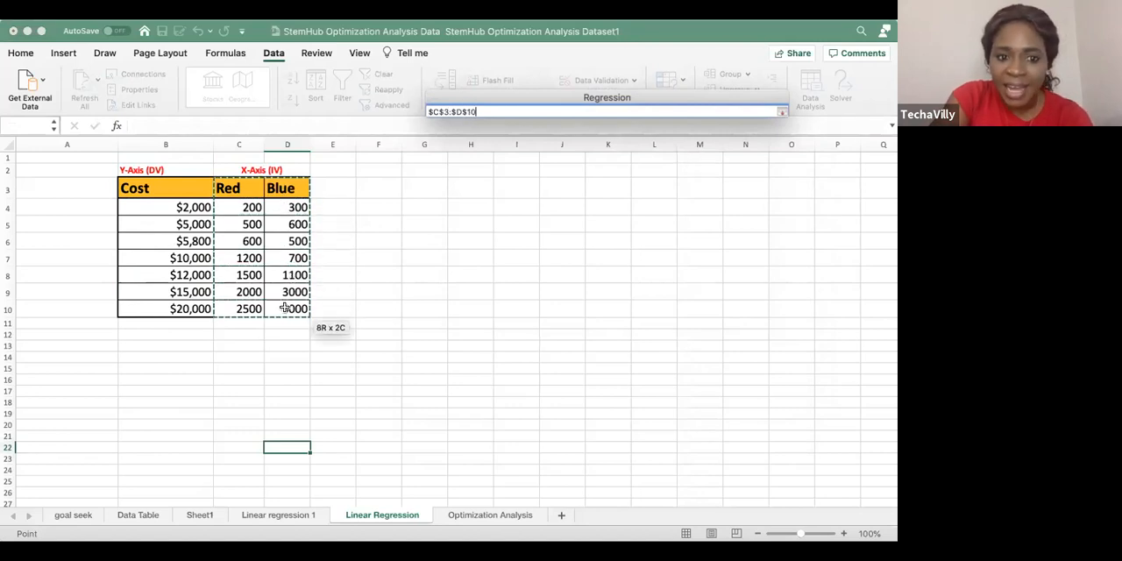
{"action": "left_click", "coordinate": [781, 112]}
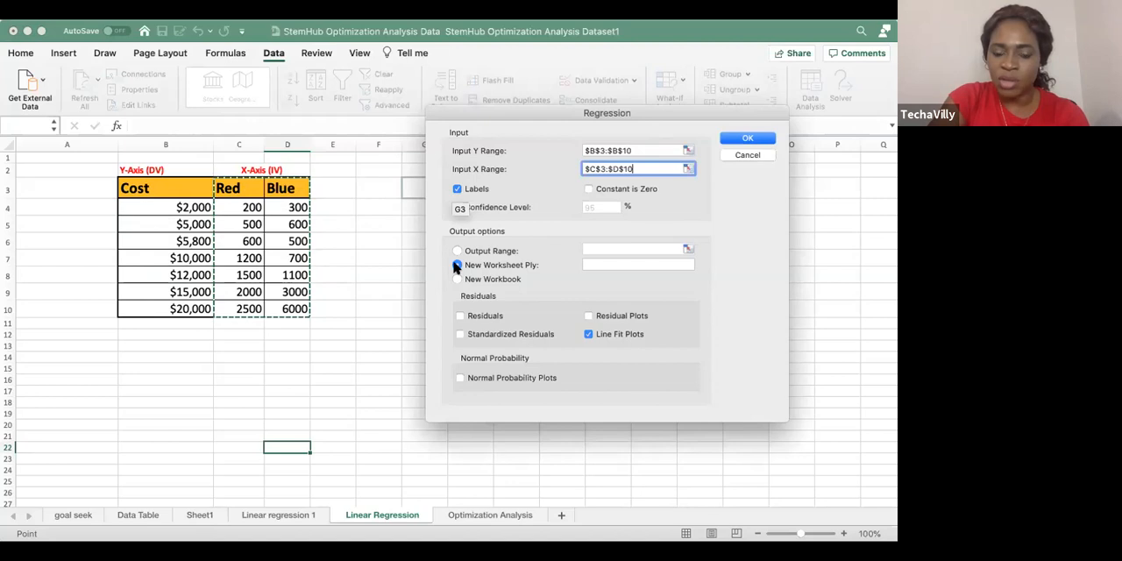
{"action": "left_click", "coordinate": [743, 139]}
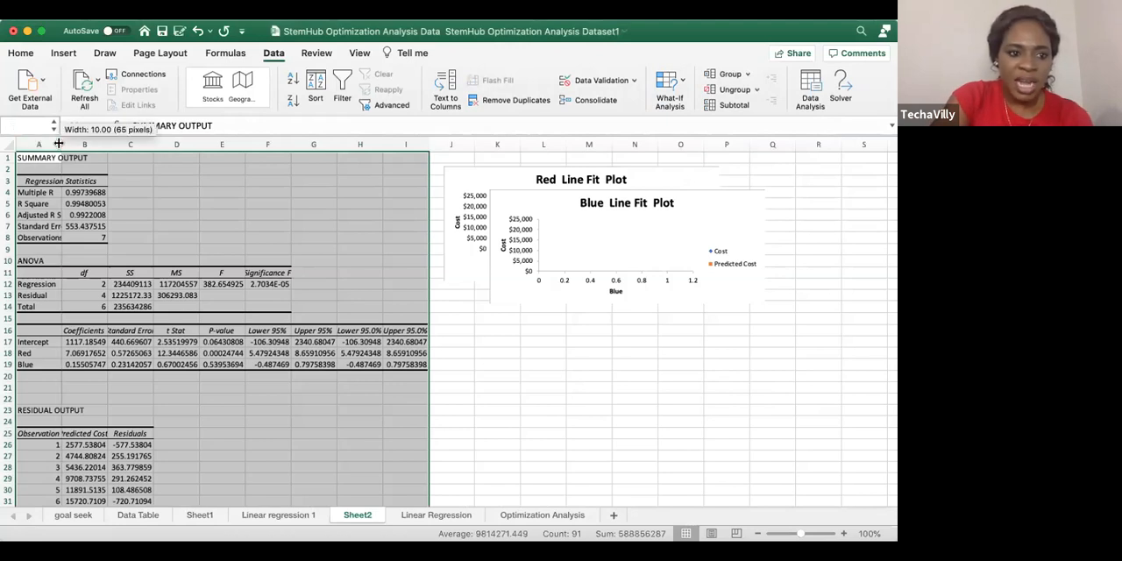
Widen the regression output's columns to fit their contents and enlarge the whole sheet's text to size 18
{"action": "left_click_drag", "start_coordinate": [58, 143], "coordinate": [450, 190]}
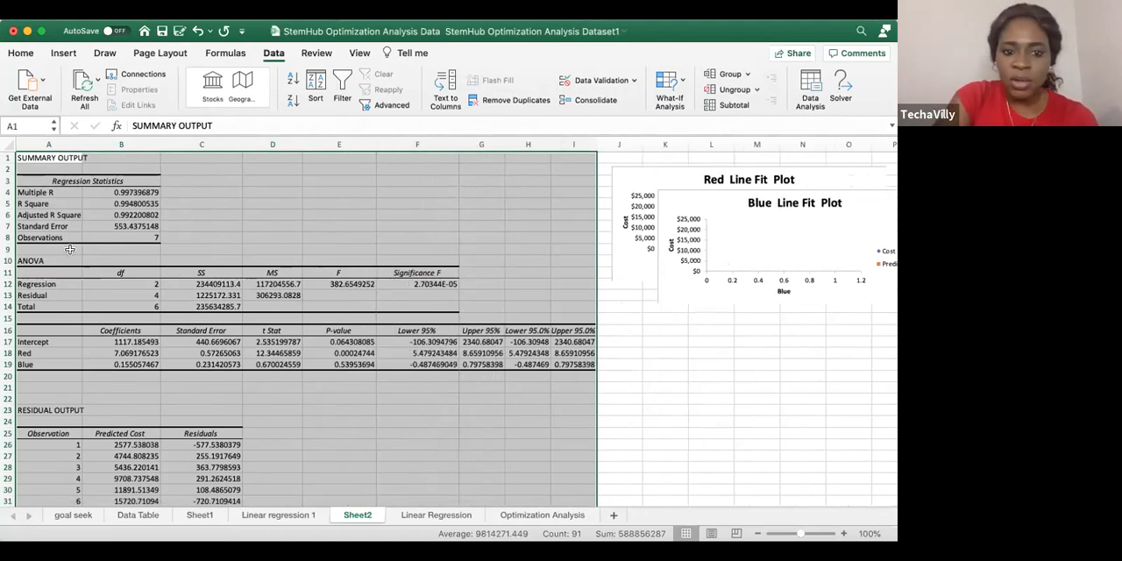
{"action": "left_click", "coordinate": [9, 144]}
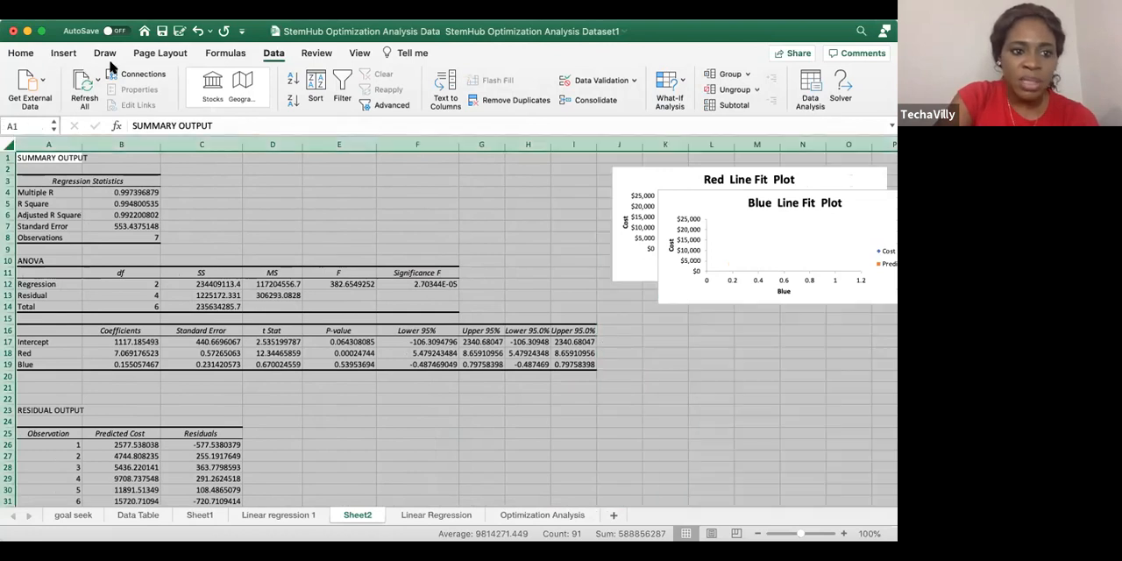
{"action": "left_click", "coordinate": [18, 52]}
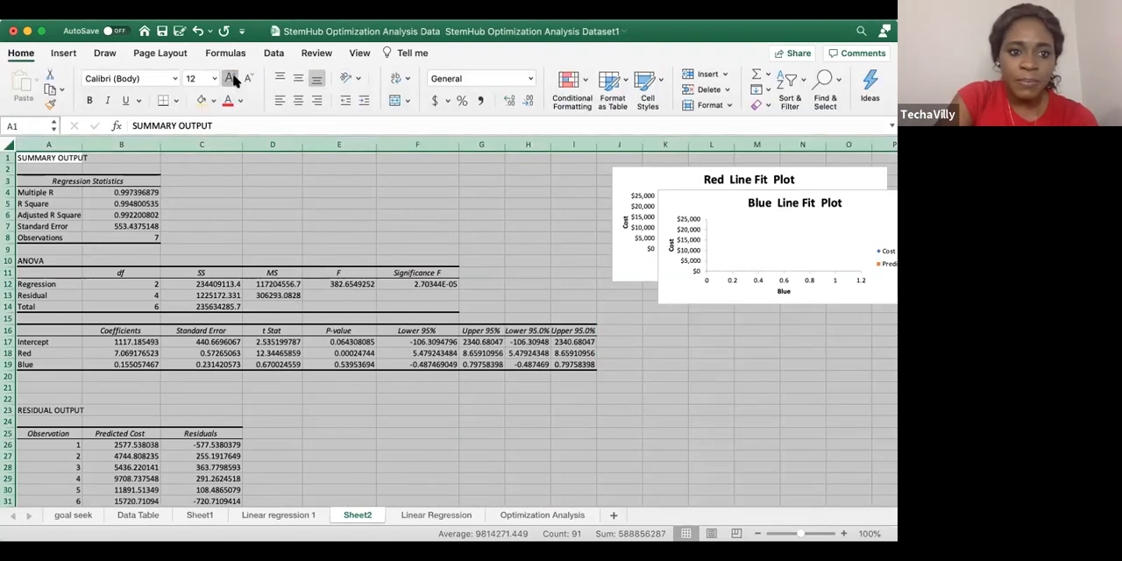
{"action": "left_click", "coordinate": [229, 79]}
{"action": "left_click", "coordinate": [229, 79]}
{"action": "left_click", "coordinate": [229, 79]}
{"action": "left_click", "coordinate": [271, 212]}
{"action": "left_click_drag", "start_coordinate": [95, 144], "coordinate": [128, 144]}
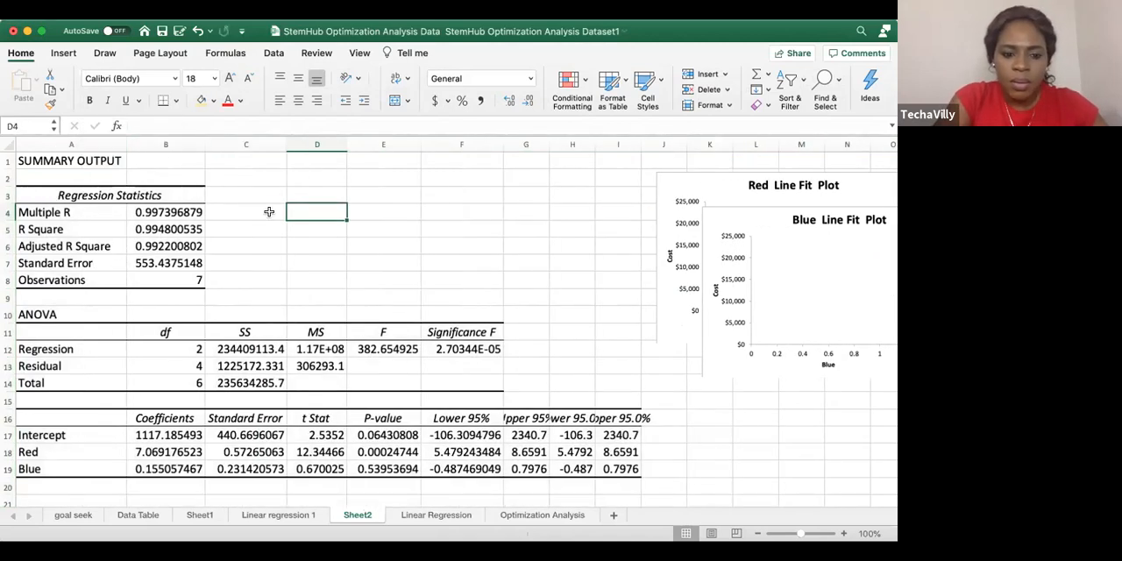
Highlight the R Square value in B5 with a light orange fill
{"action": "scroll", "coordinate": [260, 210], "scroll_direction": "down", "scroll_amount": 2}
{"action": "left_click", "coordinate": [184, 193]}
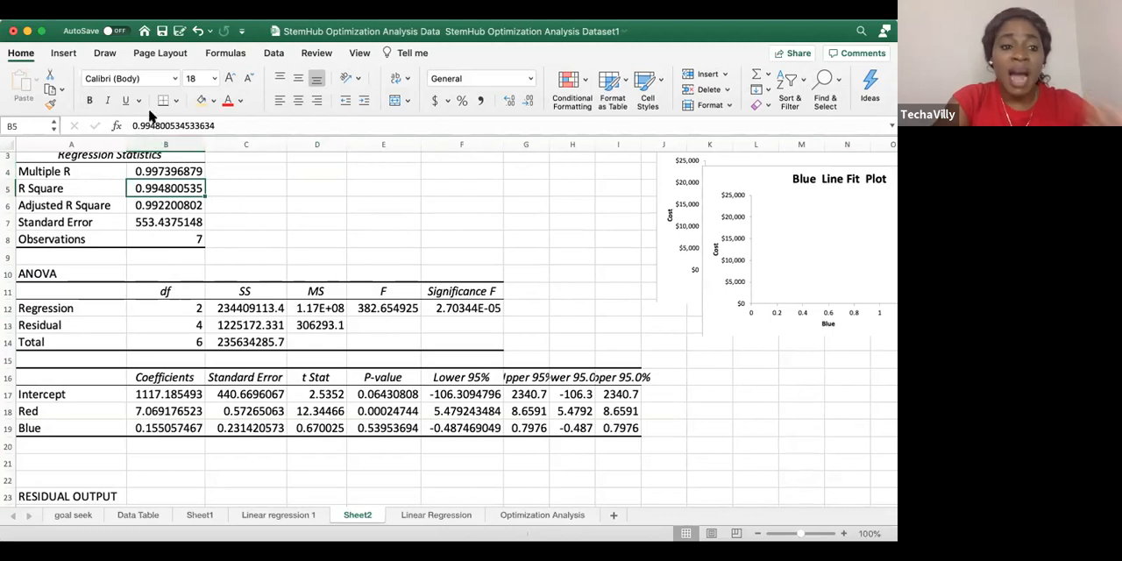
{"action": "left_click", "coordinate": [201, 101]}
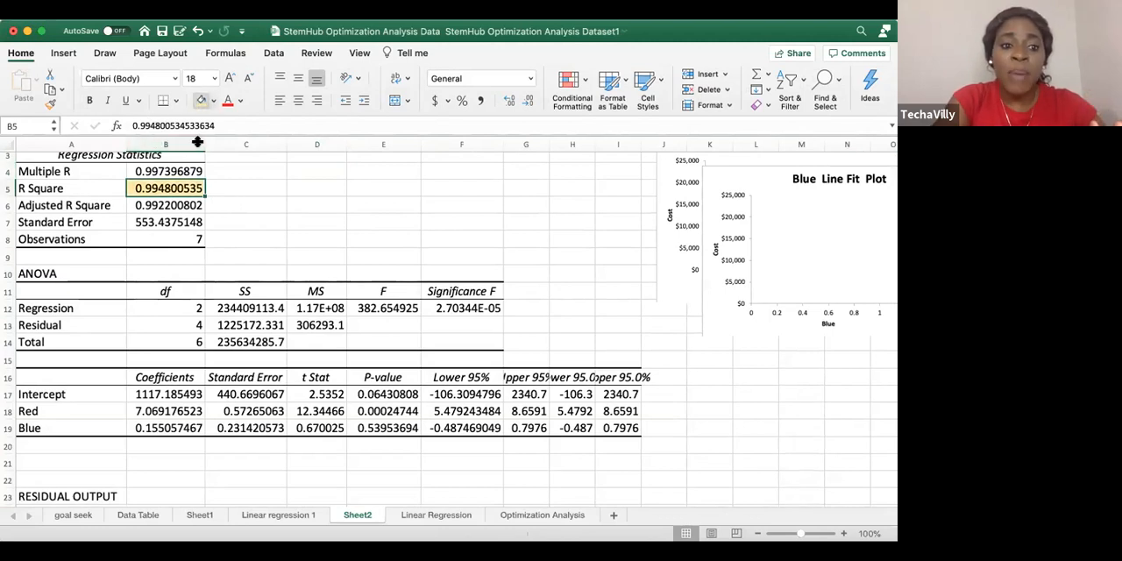
{"action": "left_click", "coordinate": [253, 220]}
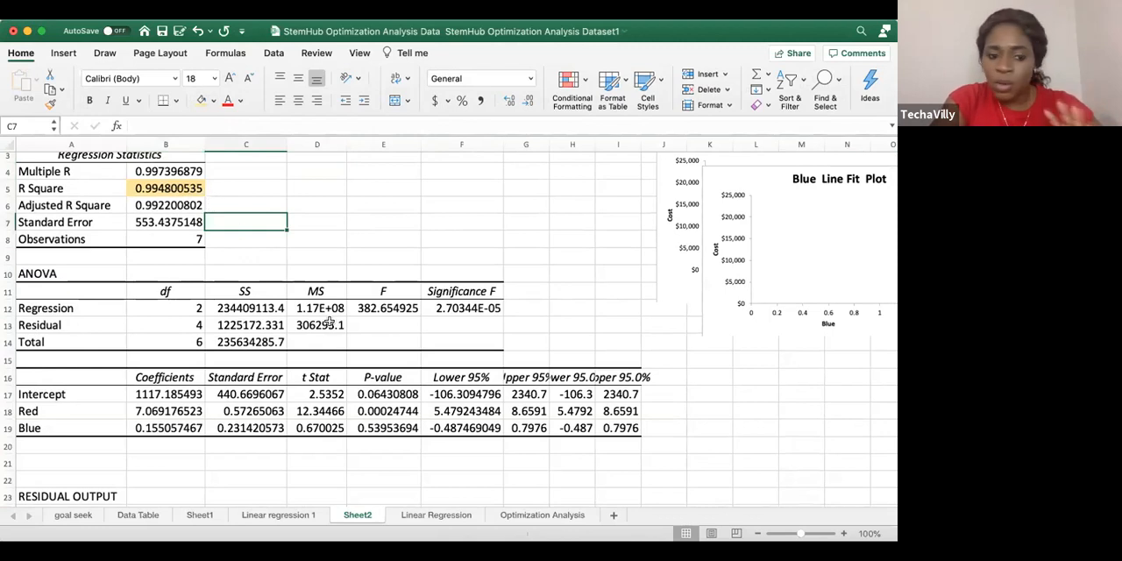
Highlight the P-values for Intercept, Red and Blue in E17:E19 with the same light orange fill
{"action": "scroll", "coordinate": [318, 291], "scroll_direction": "down", "scroll_amount": 1}
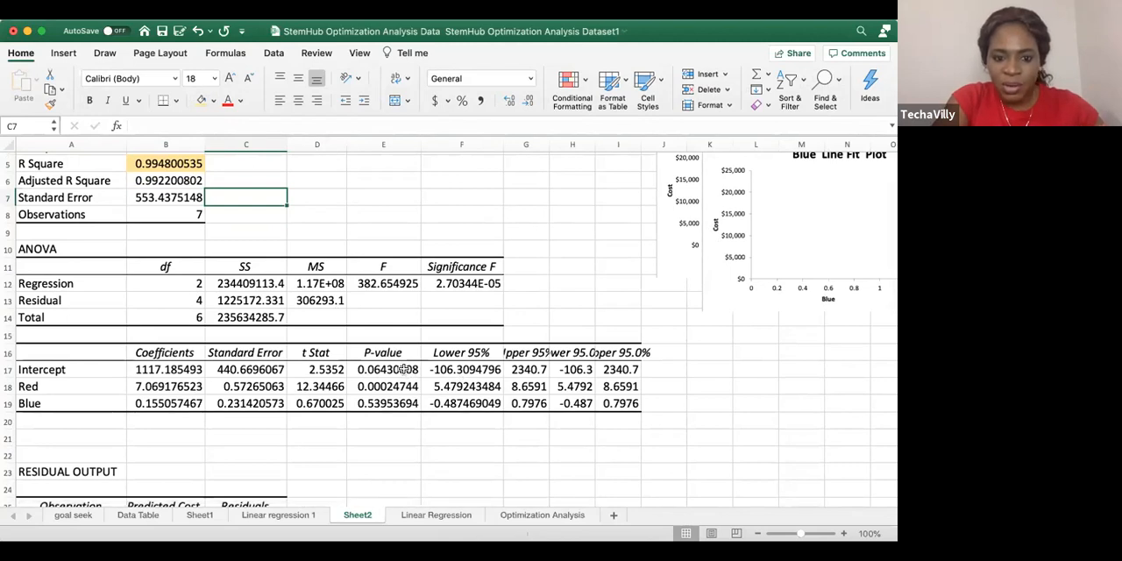
{"action": "left_click_drag", "start_coordinate": [403, 369], "coordinate": [408, 405]}
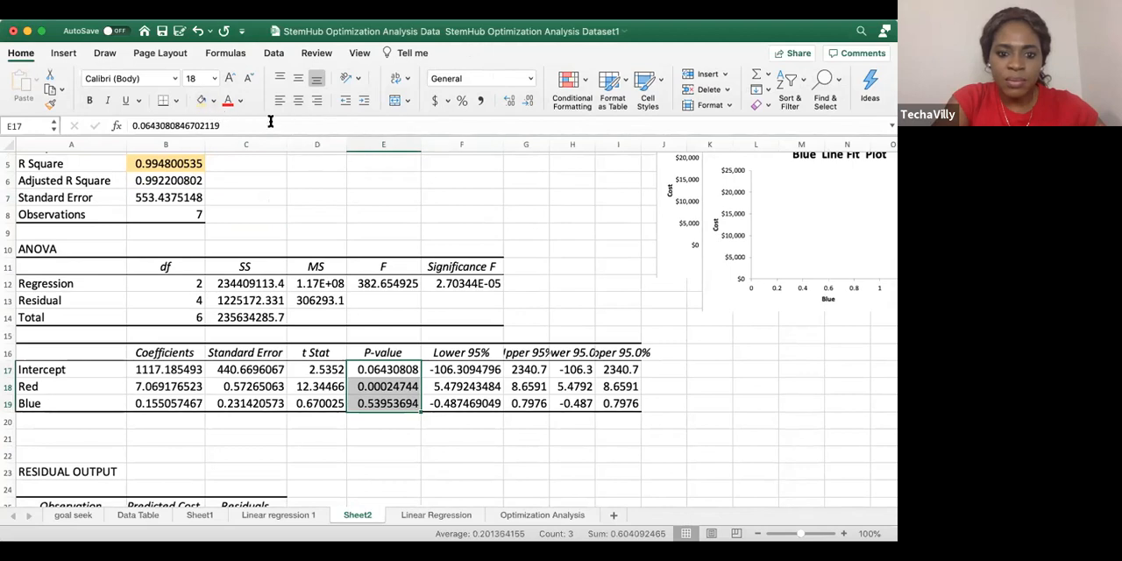
{"action": "left_click", "coordinate": [201, 100]}
{"action": "left_click", "coordinate": [606, 249]}
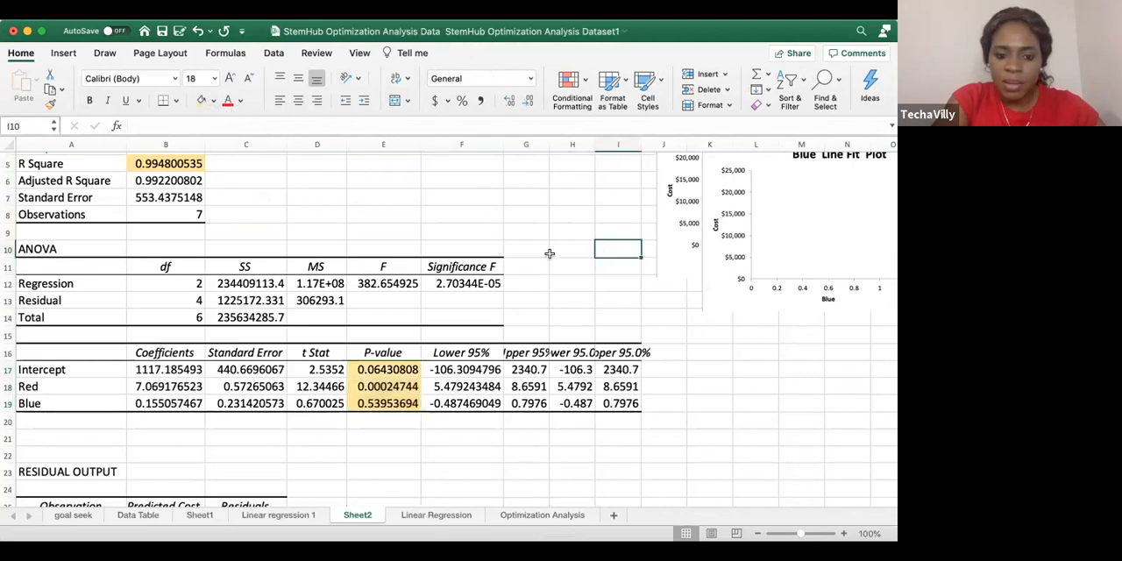
Check the P-values of the Intercept, Red and Blue one by one for significance
{"action": "left_click", "coordinate": [412, 370]}
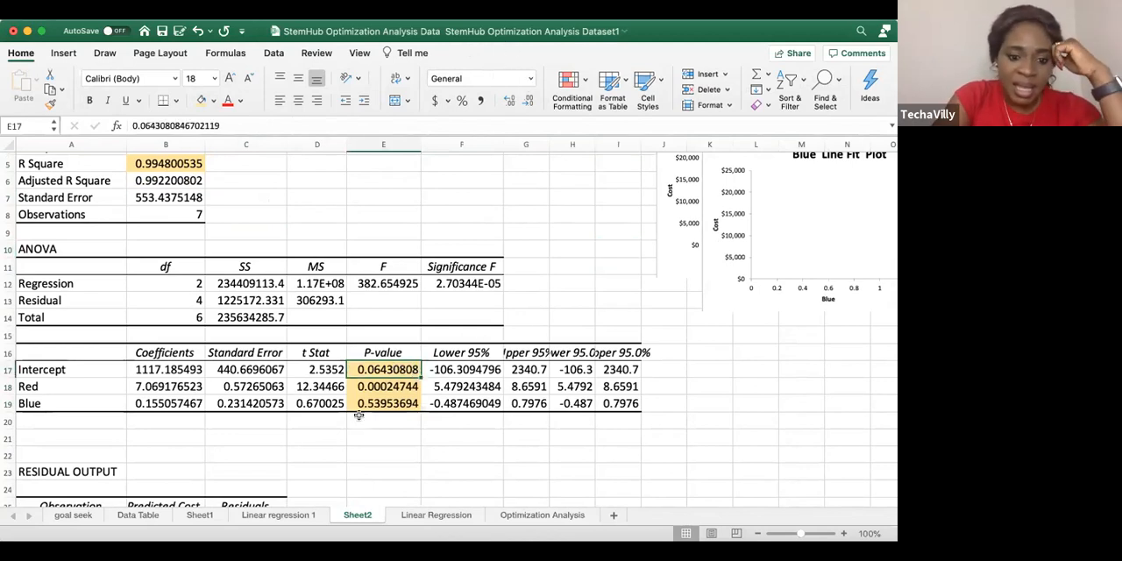
{"action": "left_click", "coordinate": [393, 388]}
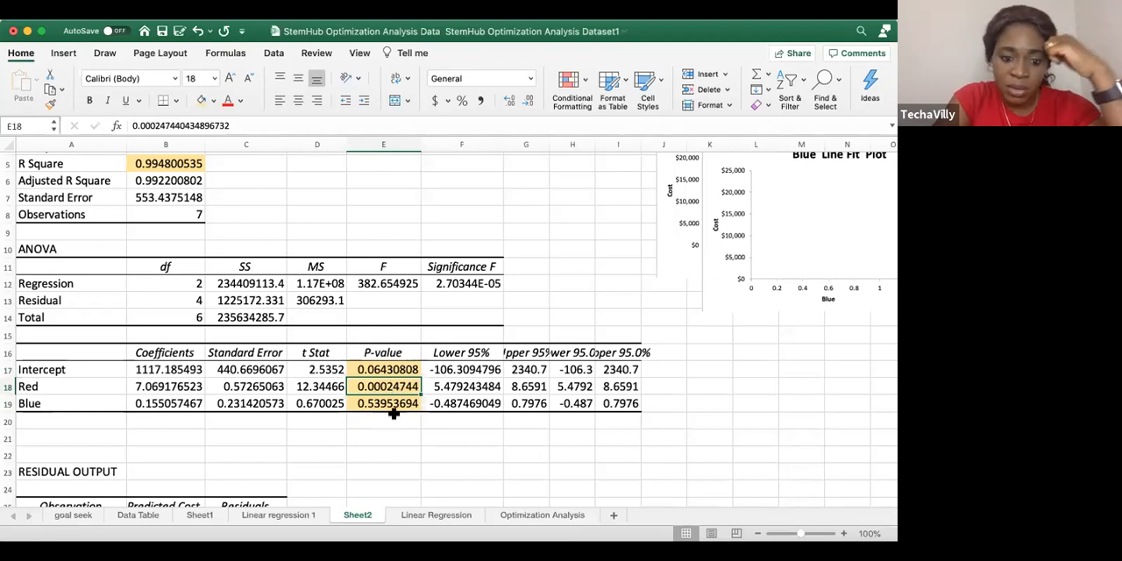
{"action": "left_click", "coordinate": [396, 403]}
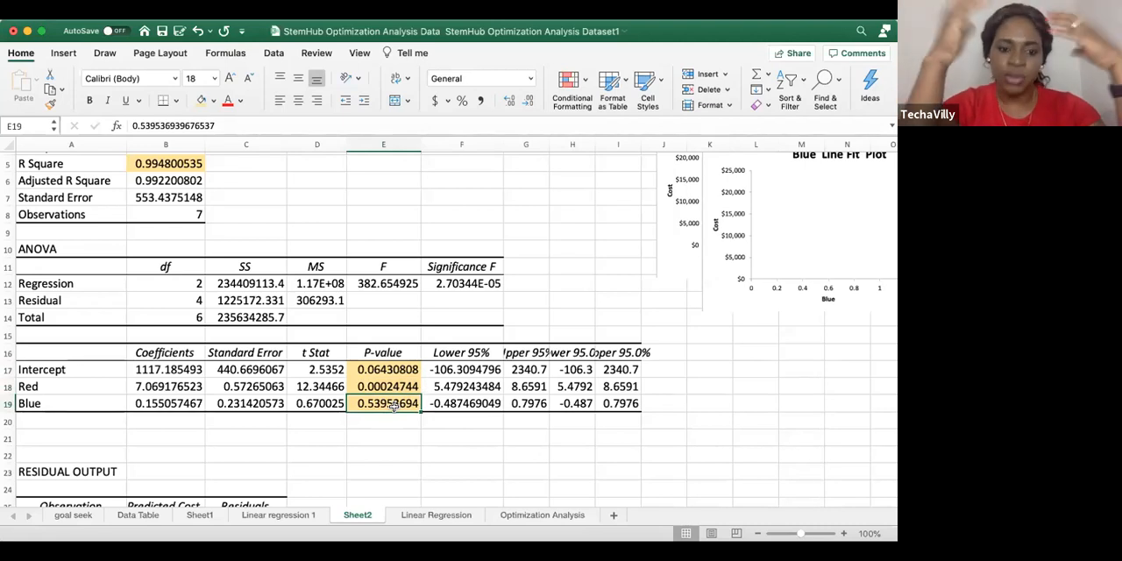
Write the two-variable regression equation y=Intersect+B1*X1+B2*X2 as text in cell E22
{"action": "scroll", "coordinate": [586, 206], "scroll_direction": "down", "scroll_amount": 3}
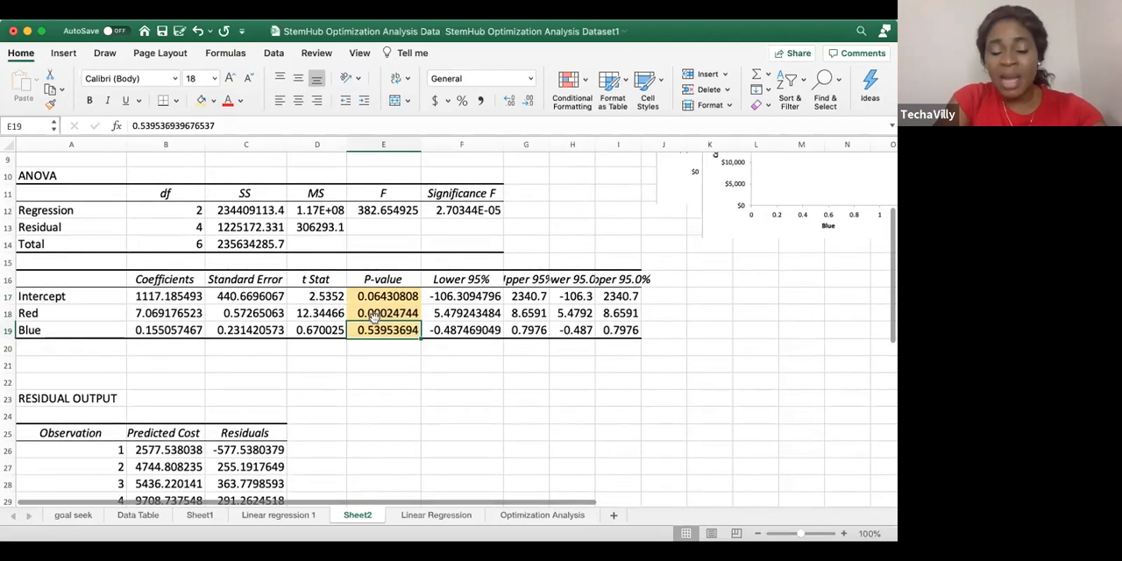
{"action": "left_click", "coordinate": [388, 382]}
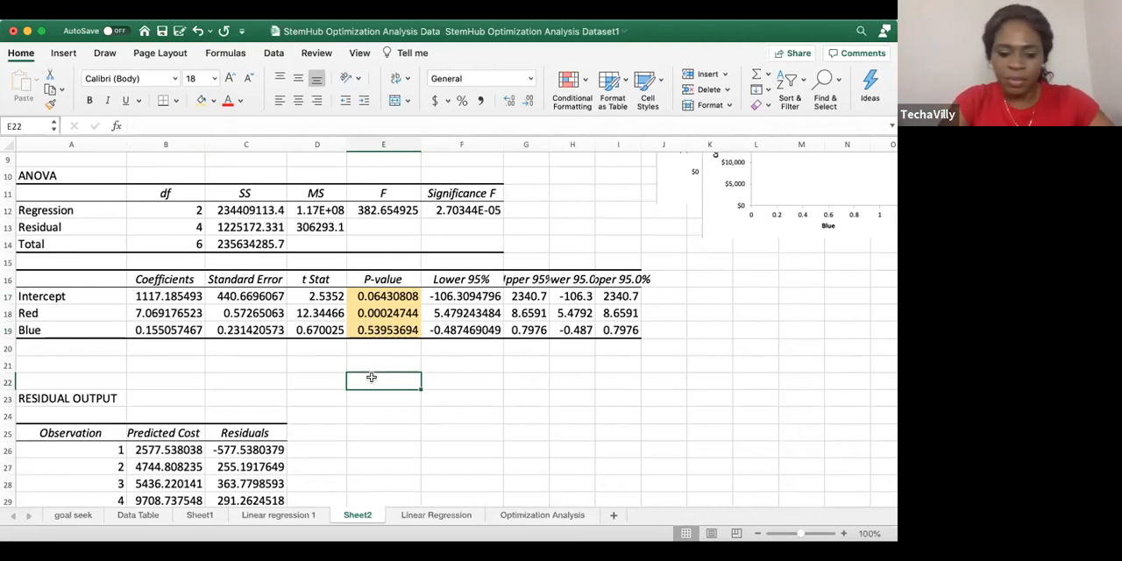
{"action": "type", "text": "y"}
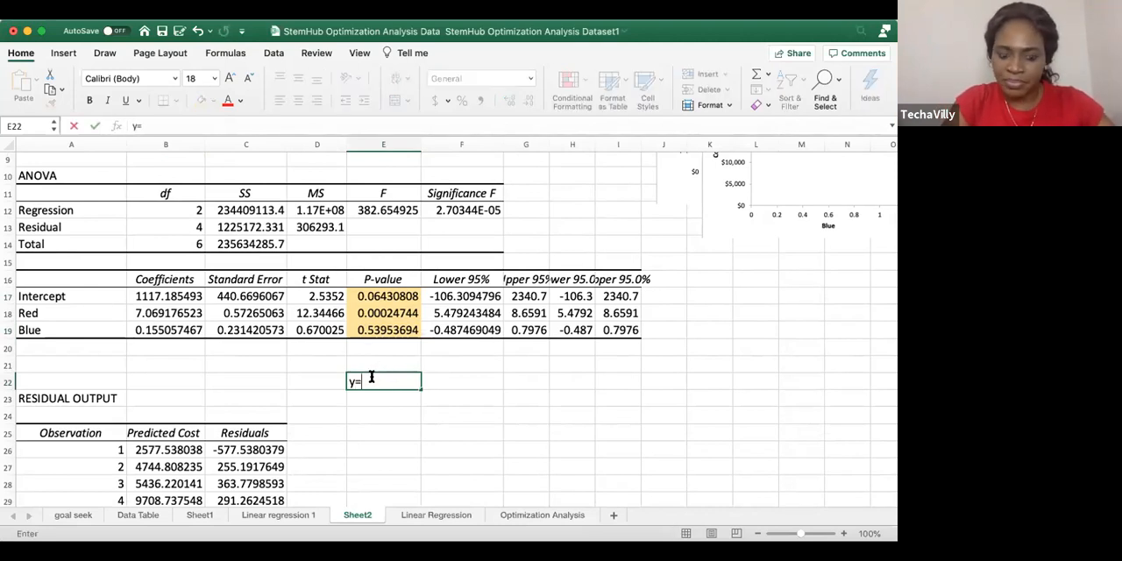
{"action": "type", "text": "=Intersect+"}
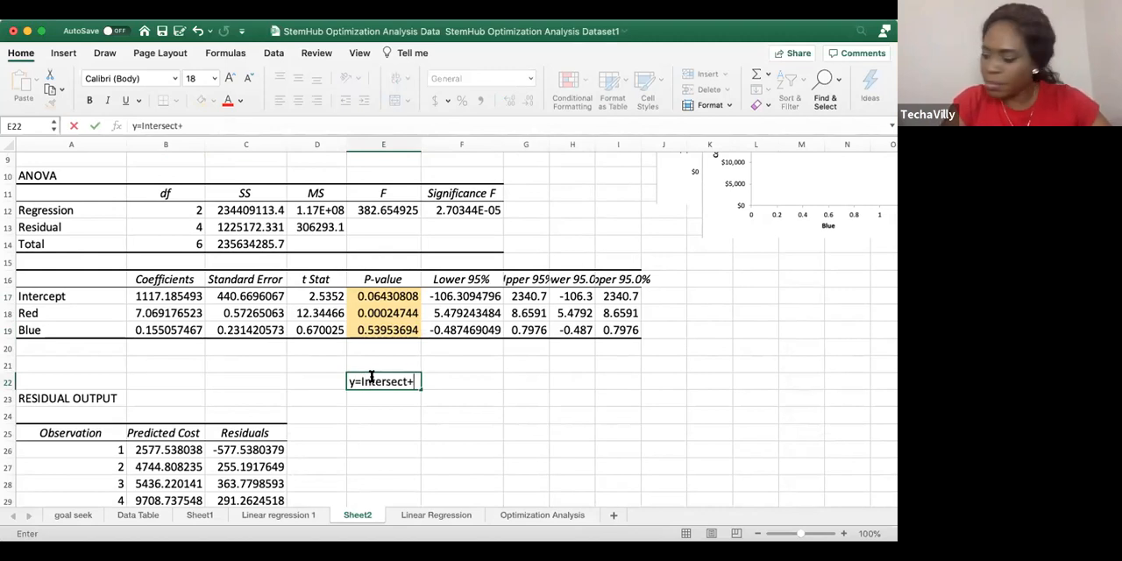
{"action": "type", "text": "B1*X1+B2*"}
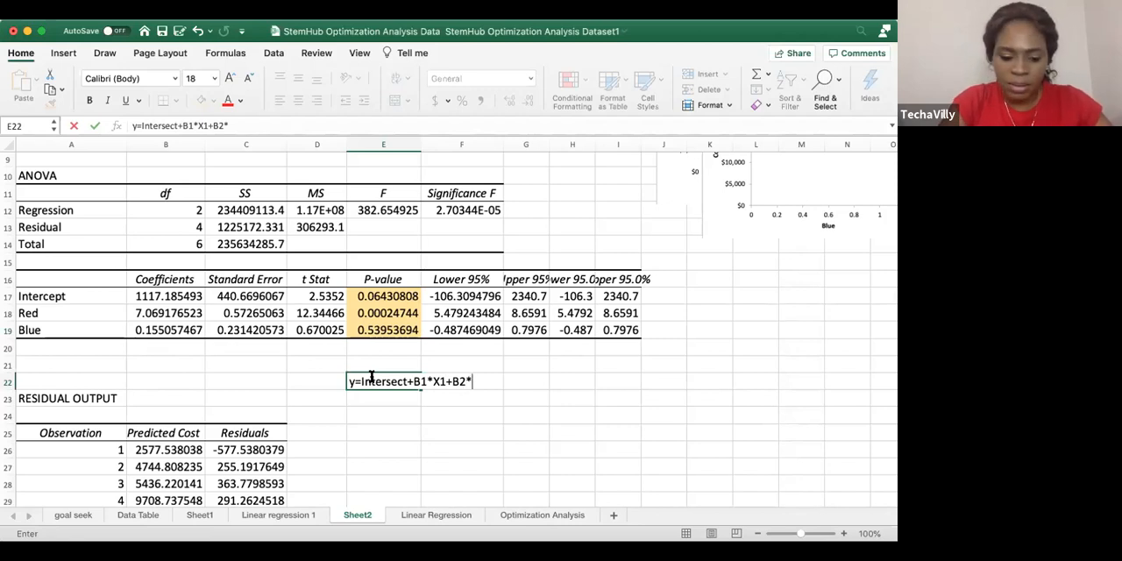
{"action": "type", "text": "X@"}
{"action": "key", "text": "BackSpace"}
{"action": "type", "text": "2"}
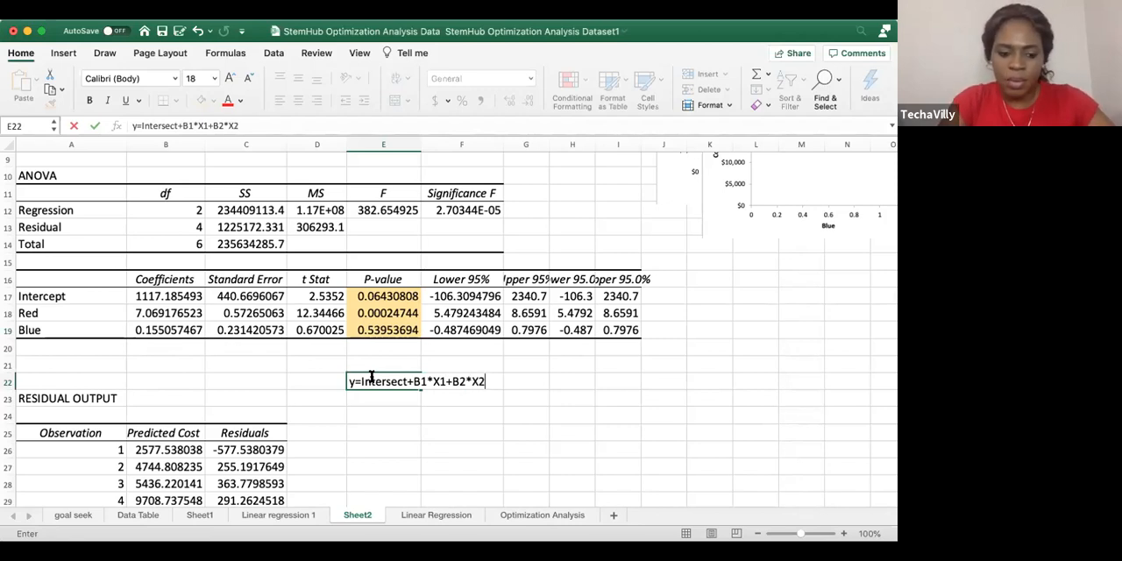
{"action": "left_click", "coordinate": [426, 409]}
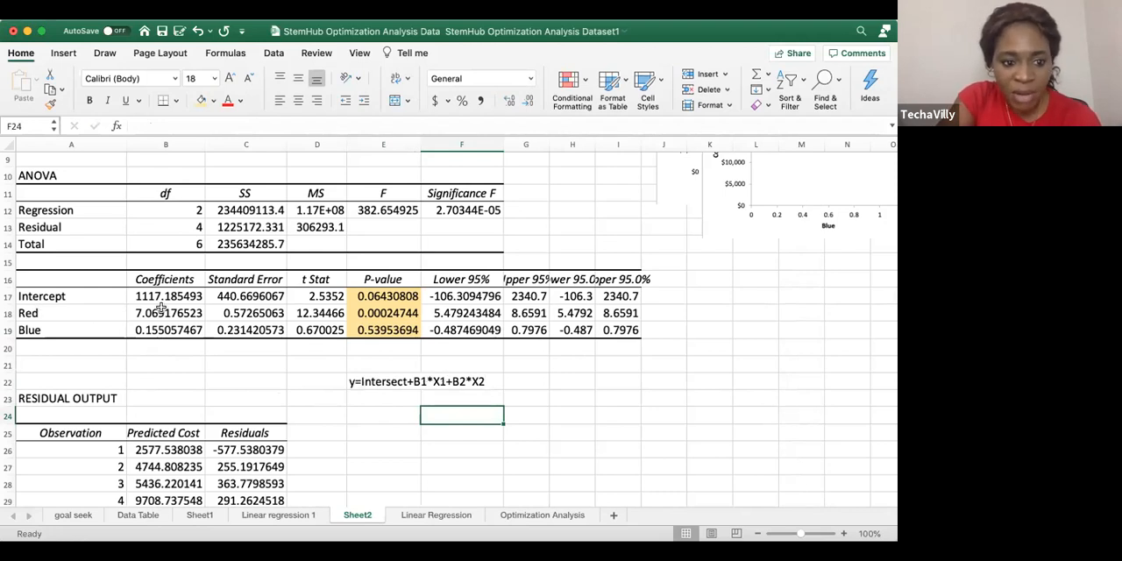
Compare the Intercept and Red coefficients in the output table with the terms of the equation
{"action": "left_click_drag", "start_coordinate": [39, 313], "coordinate": [161, 313]}
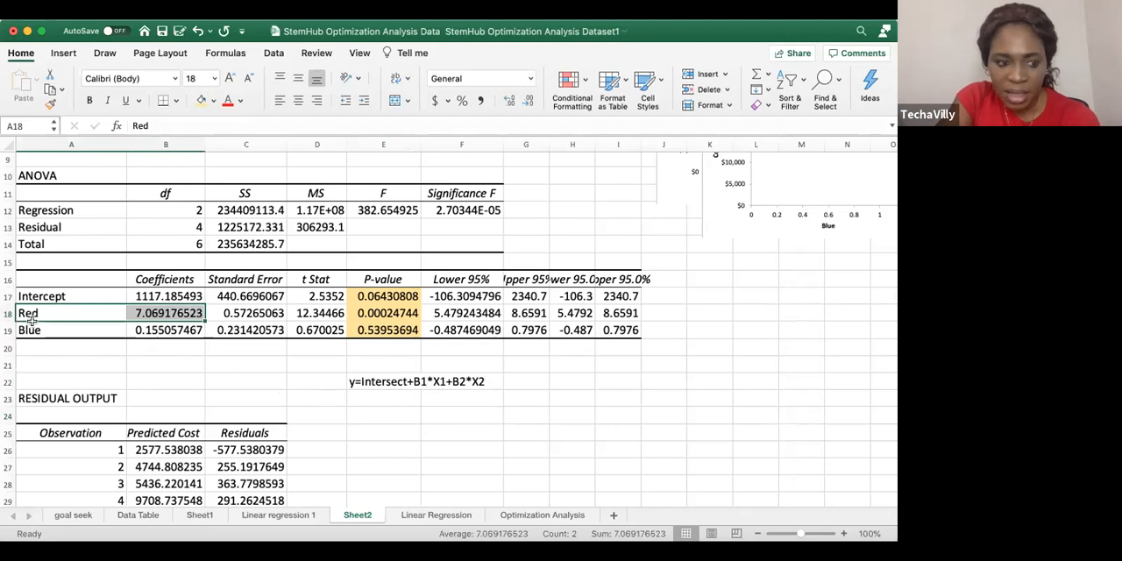
{"action": "left_click", "coordinate": [175, 297]}
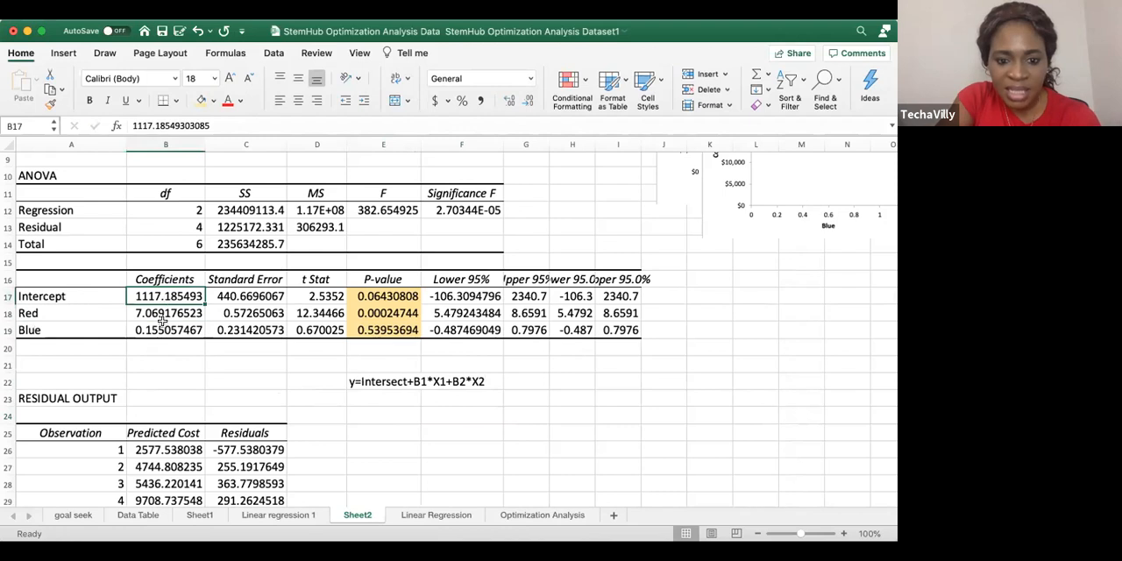
{"action": "left_click", "coordinate": [32, 313]}
{"action": "left_click_drag", "start_coordinate": [129, 311], "coordinate": [144, 313]}
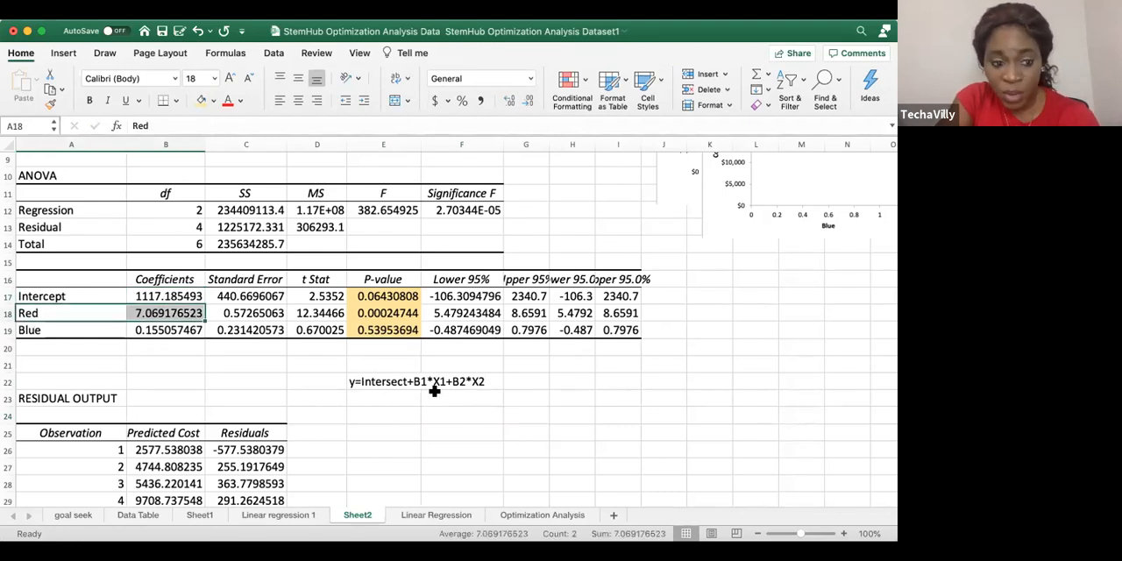
Compare the Red and Blue coefficients in the output table with the B1 and B2 terms of the equation
{"action": "left_click_drag", "start_coordinate": [25, 330], "coordinate": [140, 329]}
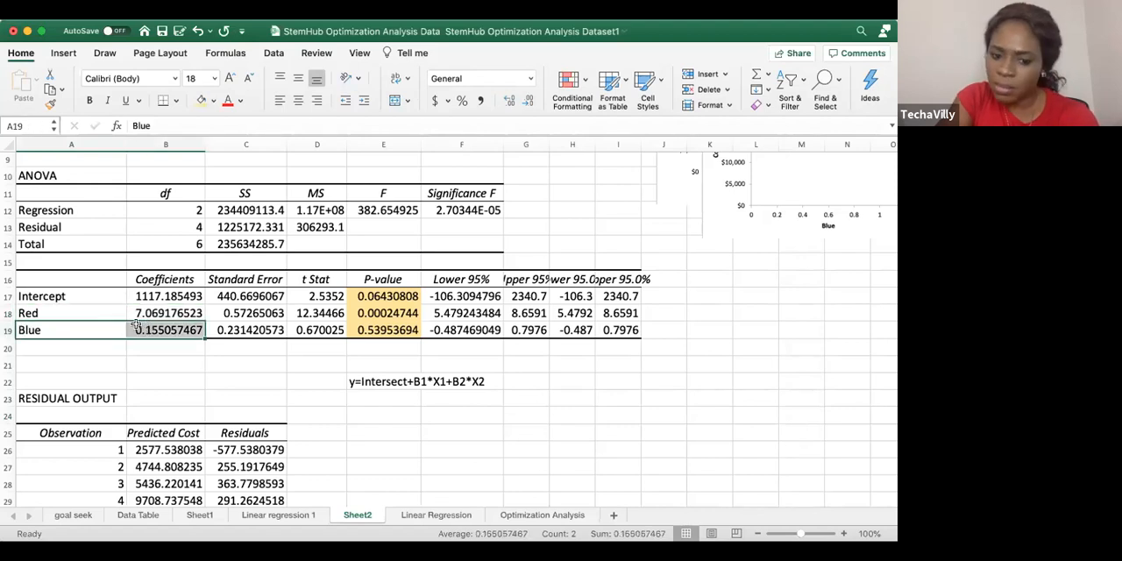
{"action": "left_click_drag", "start_coordinate": [26, 313], "coordinate": [169, 313]}
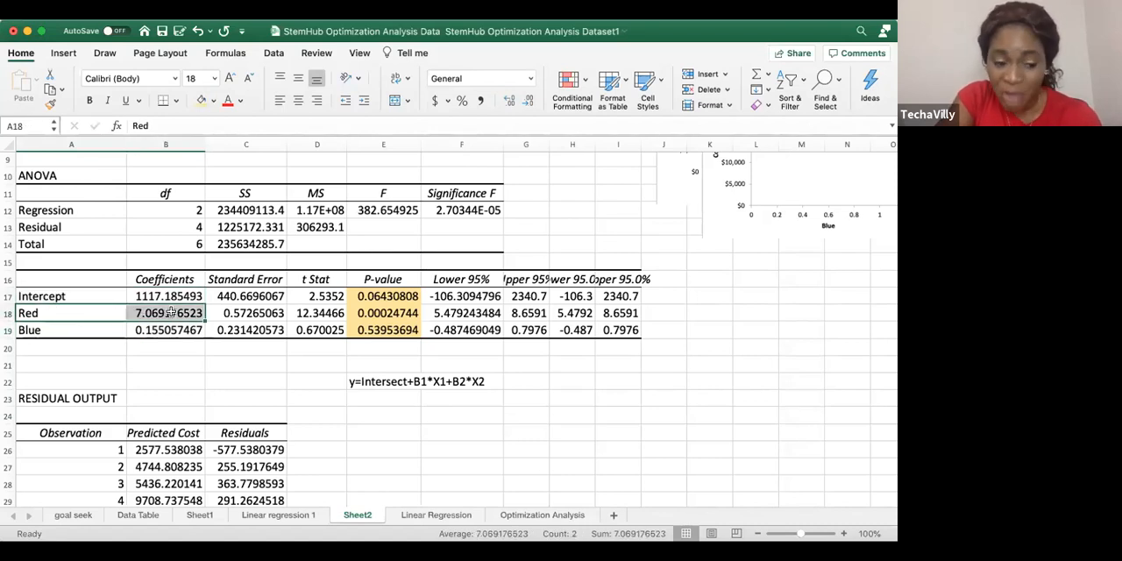
{"action": "left_click_drag", "start_coordinate": [60, 331], "coordinate": [143, 329]}
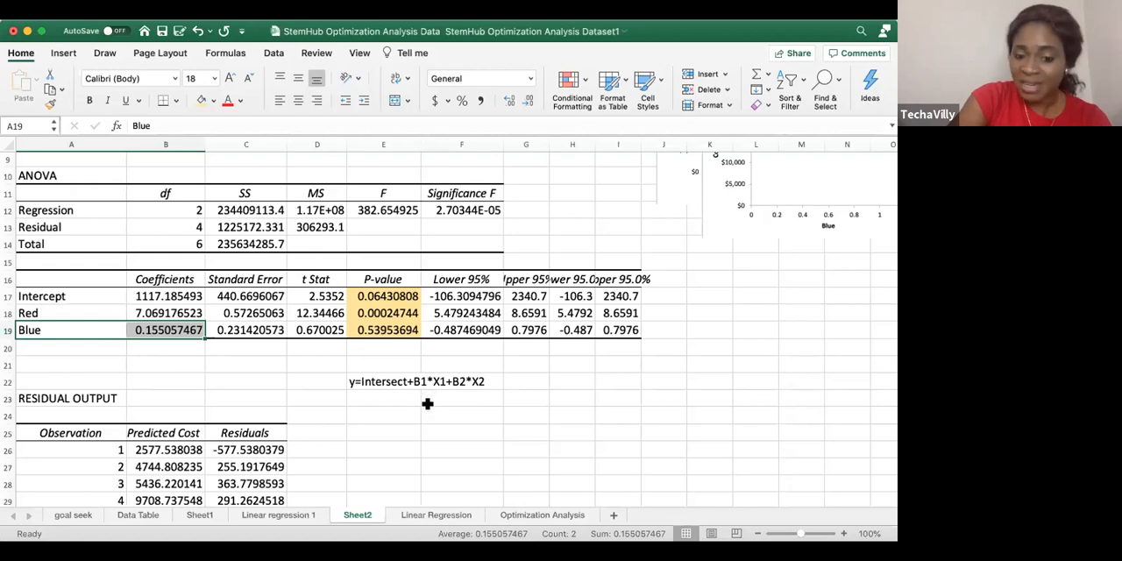
{"action": "left_click_drag", "start_coordinate": [51, 308], "coordinate": [140, 313]}
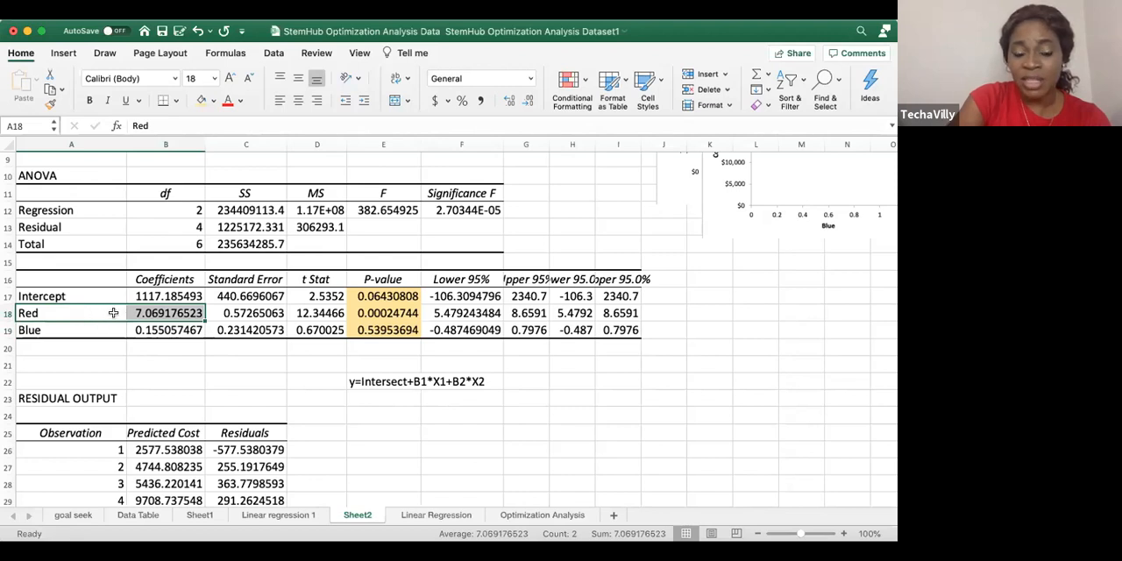
{"action": "left_click_drag", "start_coordinate": [43, 331], "coordinate": [160, 322]}
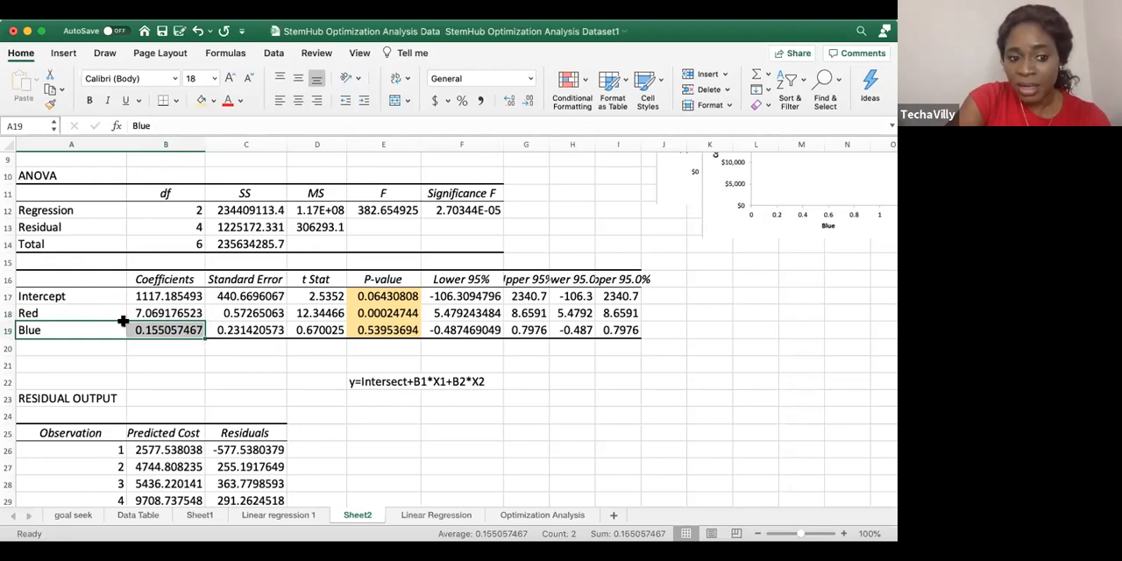
{"action": "left_click_drag", "start_coordinate": [58, 333], "coordinate": [176, 332]}
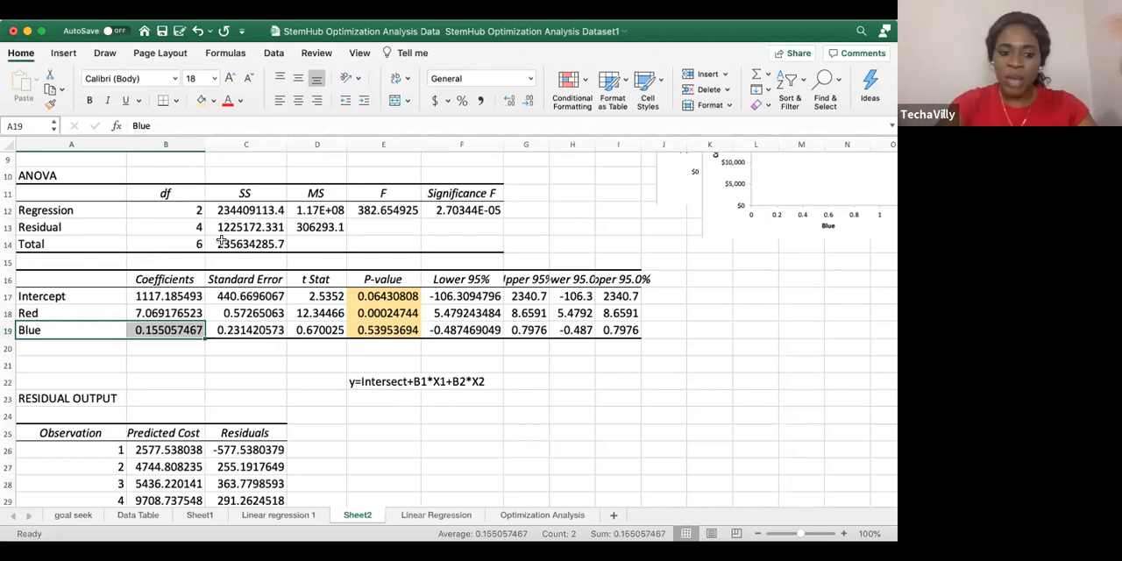
{"action": "scroll", "coordinate": [679, 386], "scroll_direction": "down", "scroll_amount": 1}
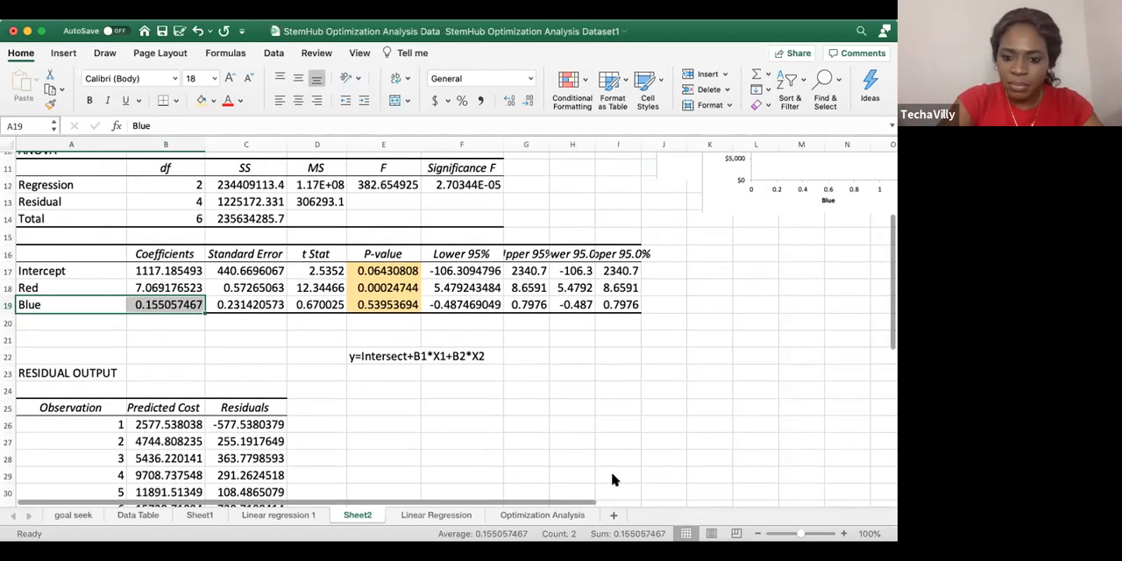
Review the Cost, Red and Blue source data on the Linear Regression sheet and look at the Optimization Analysis sheet
{"action": "left_click", "coordinate": [423, 514]}
{"action": "left_click", "coordinate": [423, 200]}
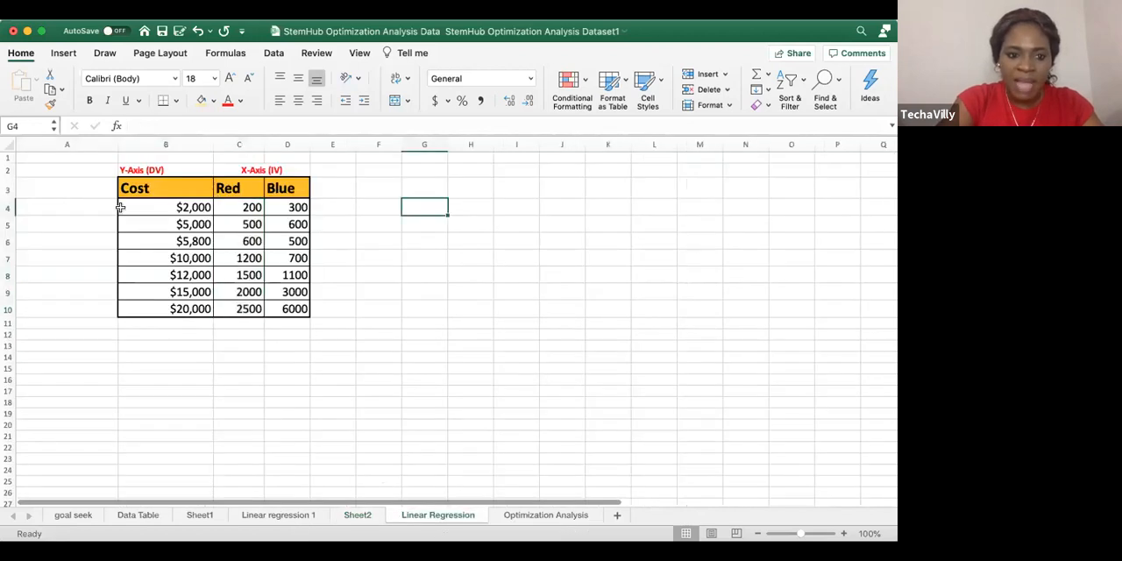
{"action": "left_click_drag", "start_coordinate": [239, 207], "coordinate": [296, 228]}
{"action": "left_click", "coordinate": [185, 207]}
{"action": "left_click", "coordinate": [183, 226]}
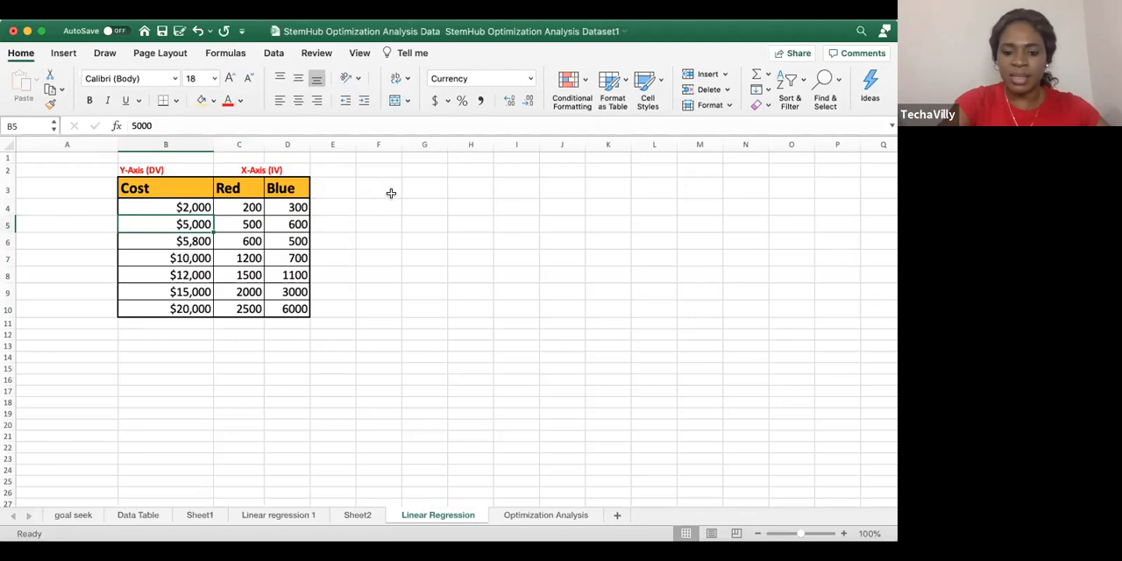
{"action": "left_click", "coordinate": [543, 514]}
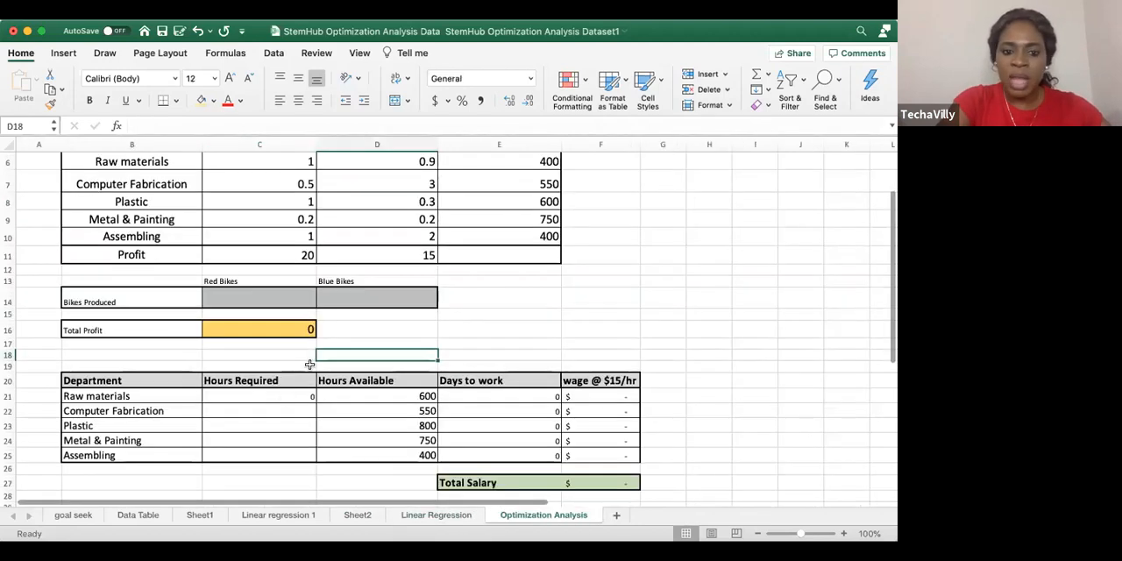
Calculate the predicted cost in cell E24 of Sheet2 with the formula =1117.18+7.07*3000+0.155*10000
{"action": "left_click", "coordinate": [357, 517]}
{"action": "left_click", "coordinate": [386, 400]}
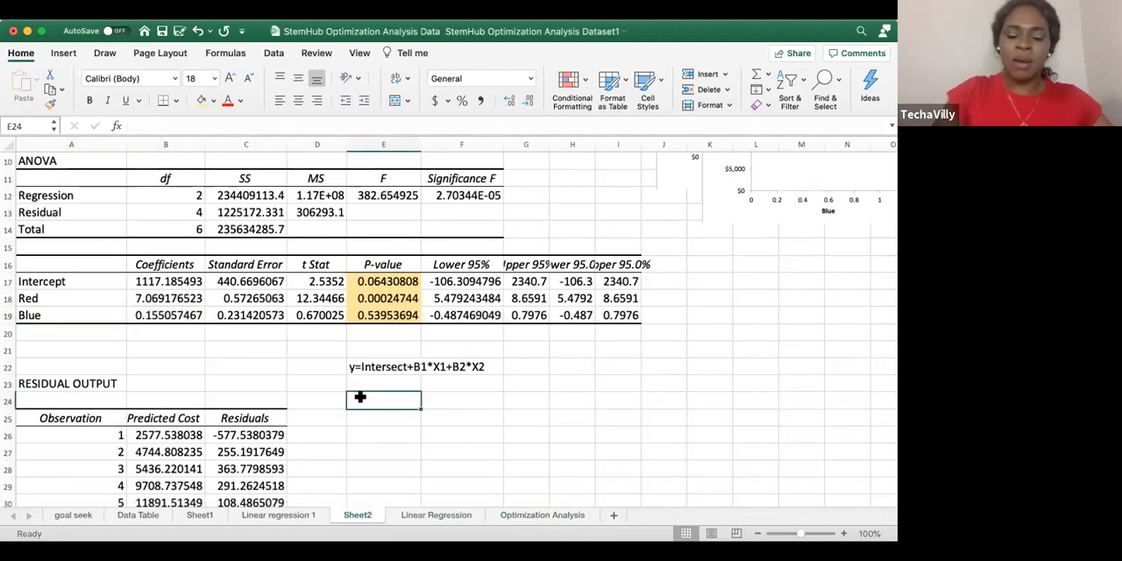
{"action": "type", "text": "=11"}
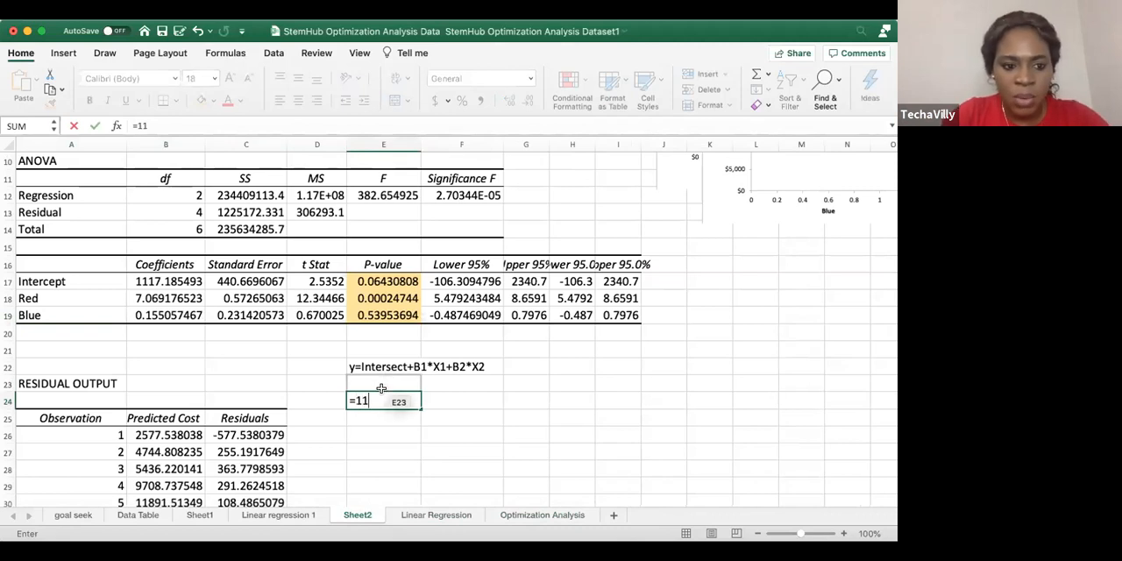
{"action": "type", "text": "17."}
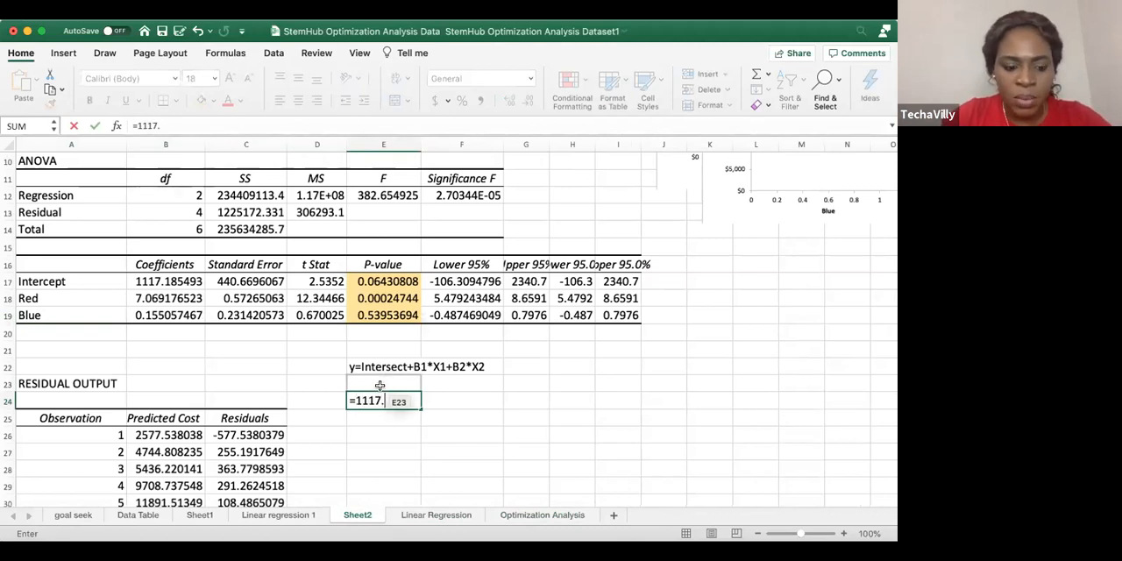
{"action": "type", "text": "18+7."}
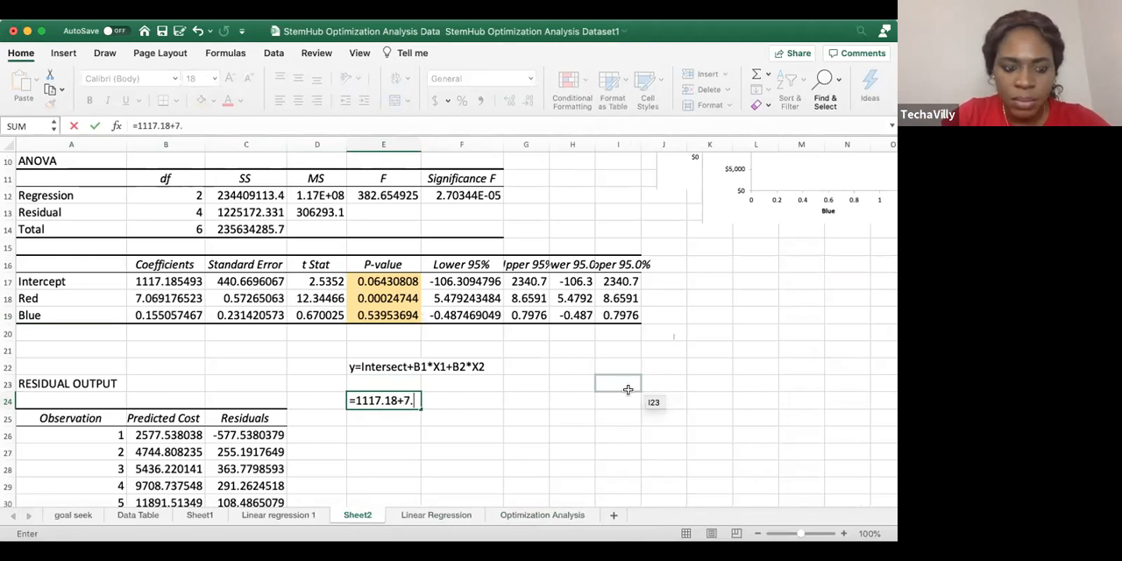
{"action": "type", "text": "07*"}
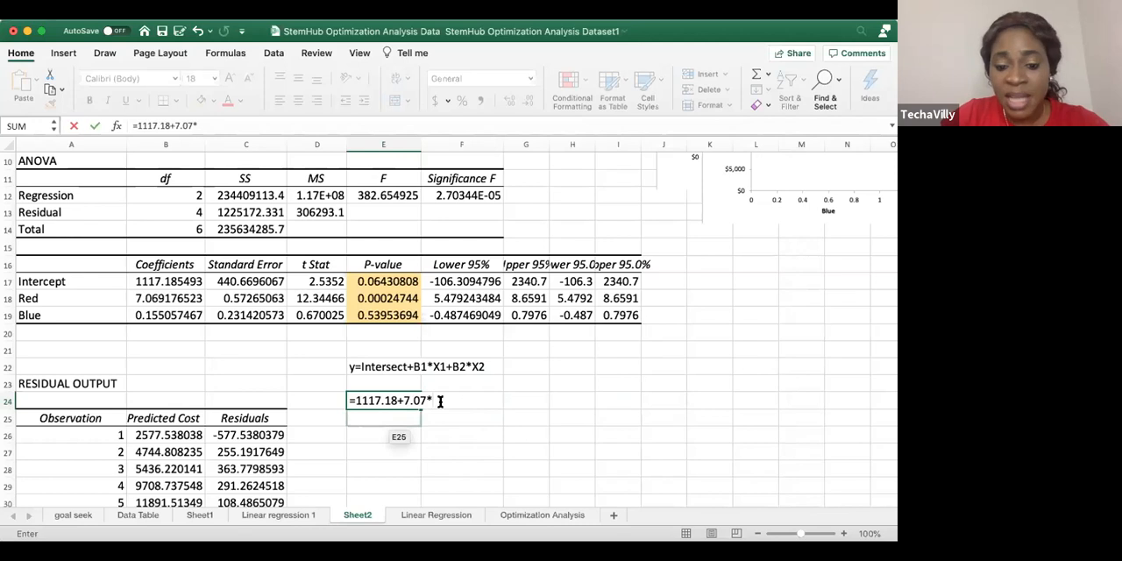
{"action": "type", "text": "3000"}
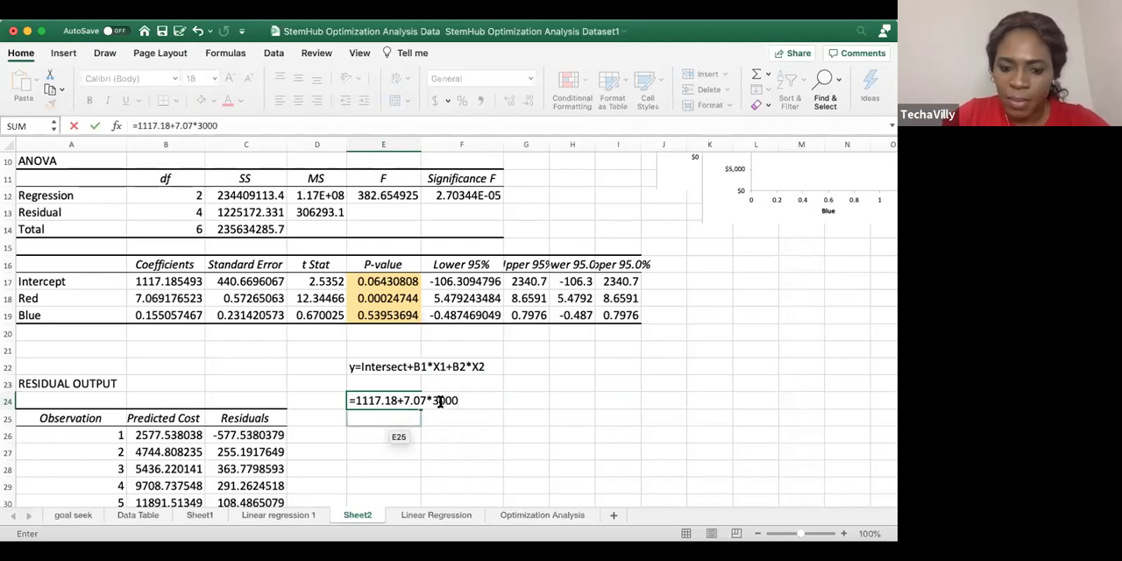
{"action": "type", "text": "+0"}
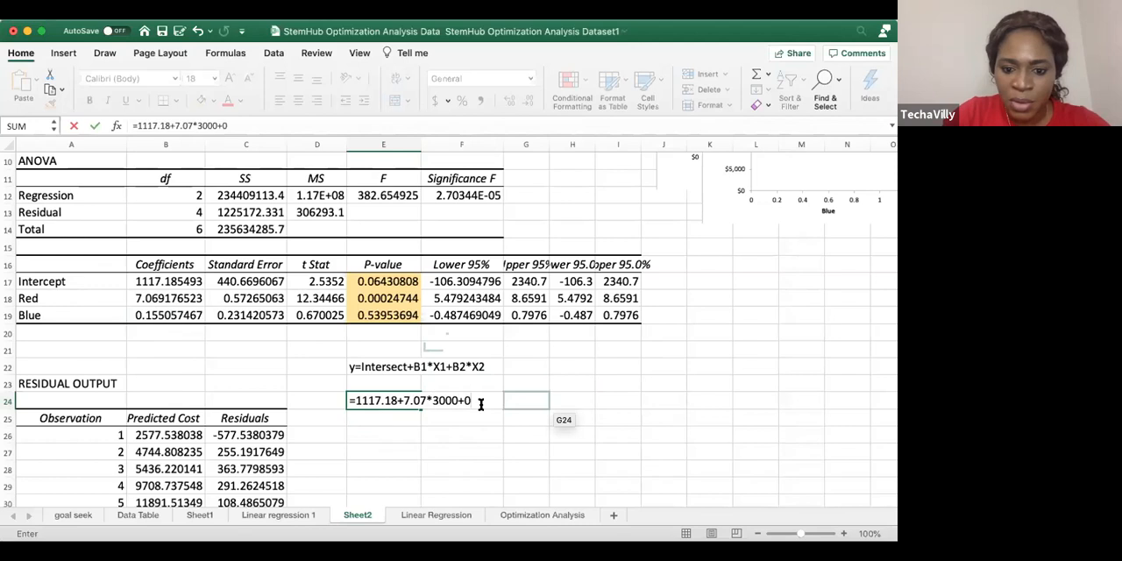
{"action": "type", "text": ".155"}
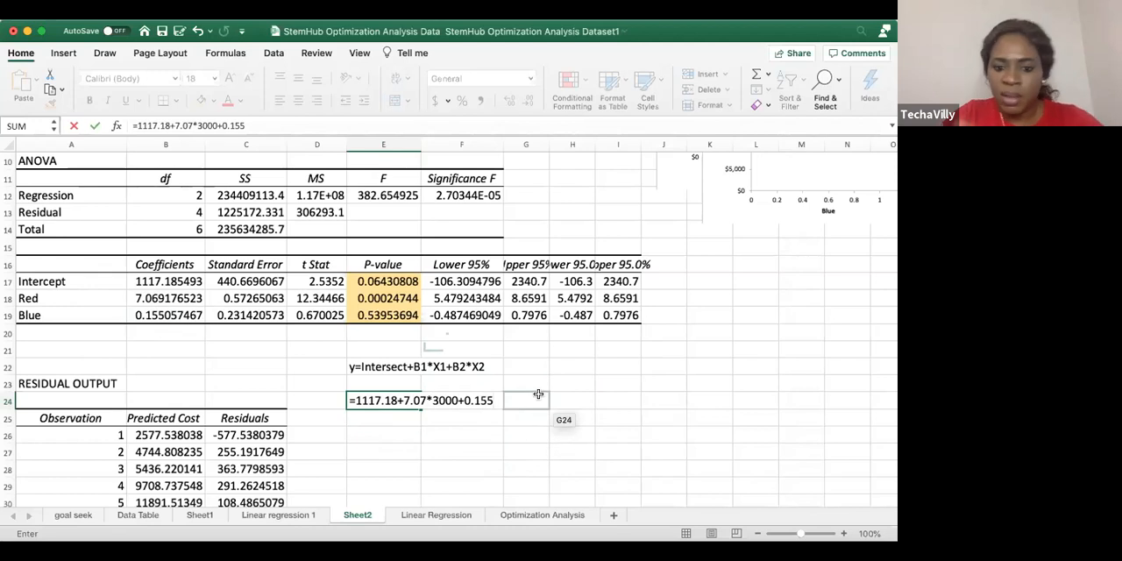
{"action": "type", "text": "*"}
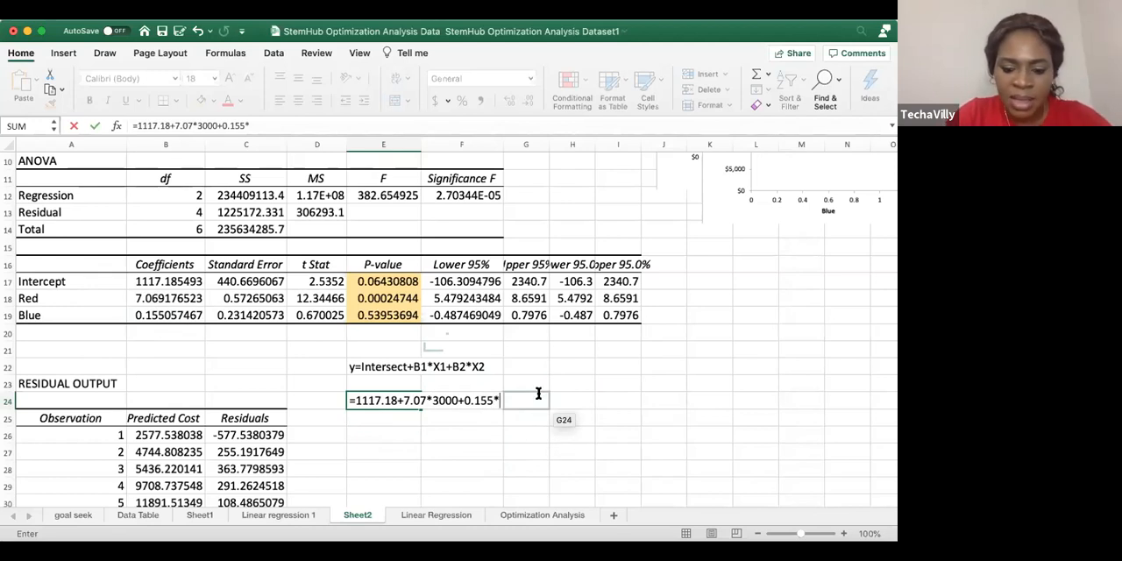
{"action": "type", "text": "10,000"}
{"action": "key", "text": "Return"}
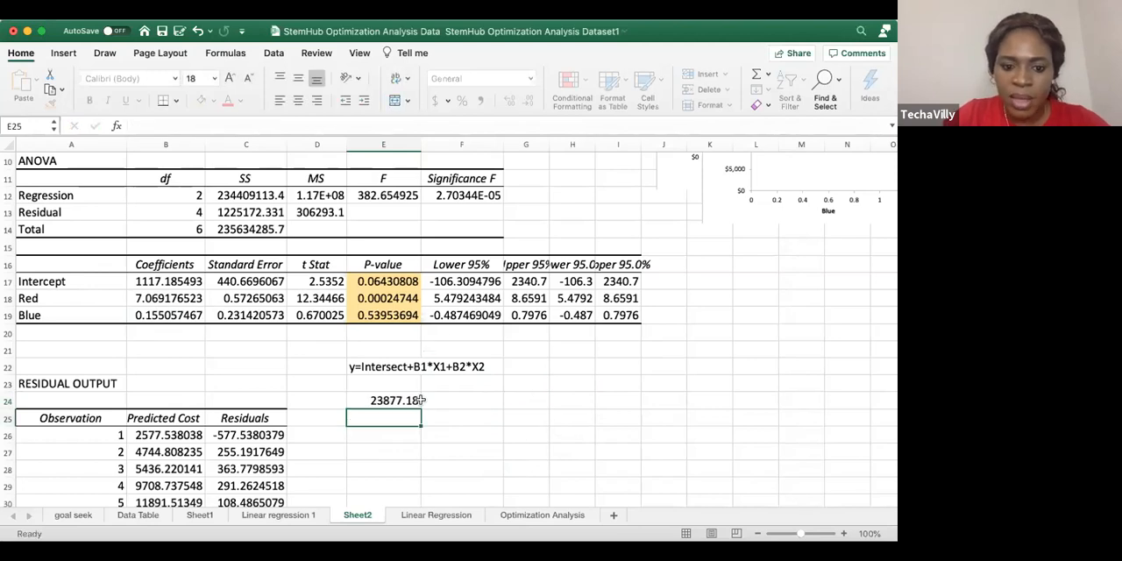
Examine the predicted cost in E24 alongside the Red and Blue coefficients in B18 and B19
{"action": "left_click", "coordinate": [399, 400]}
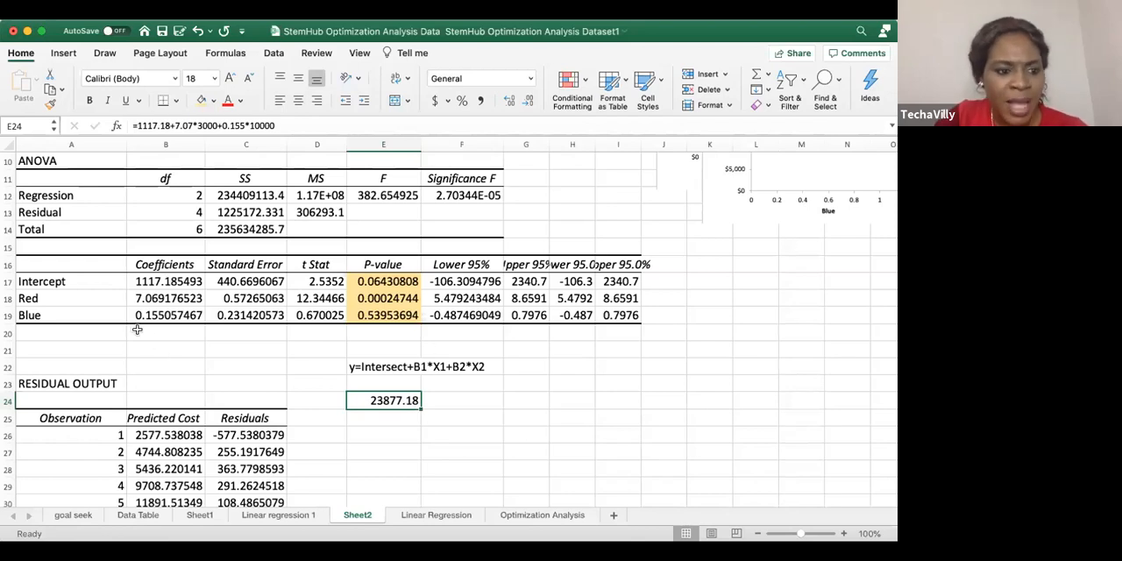
{"action": "left_click", "coordinate": [172, 300]}
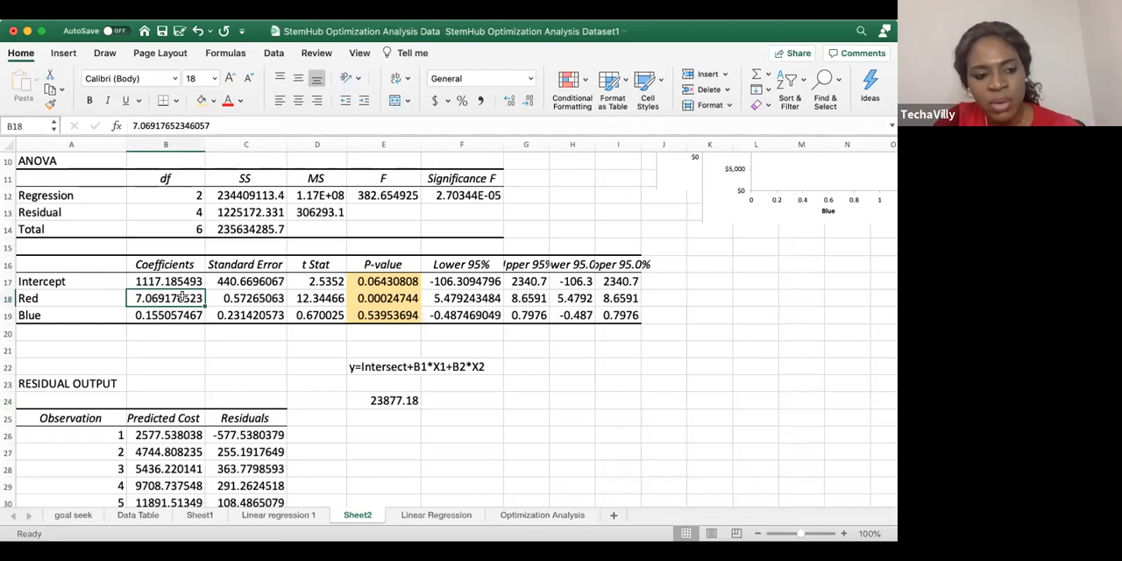
{"action": "left_click", "coordinate": [159, 318]}
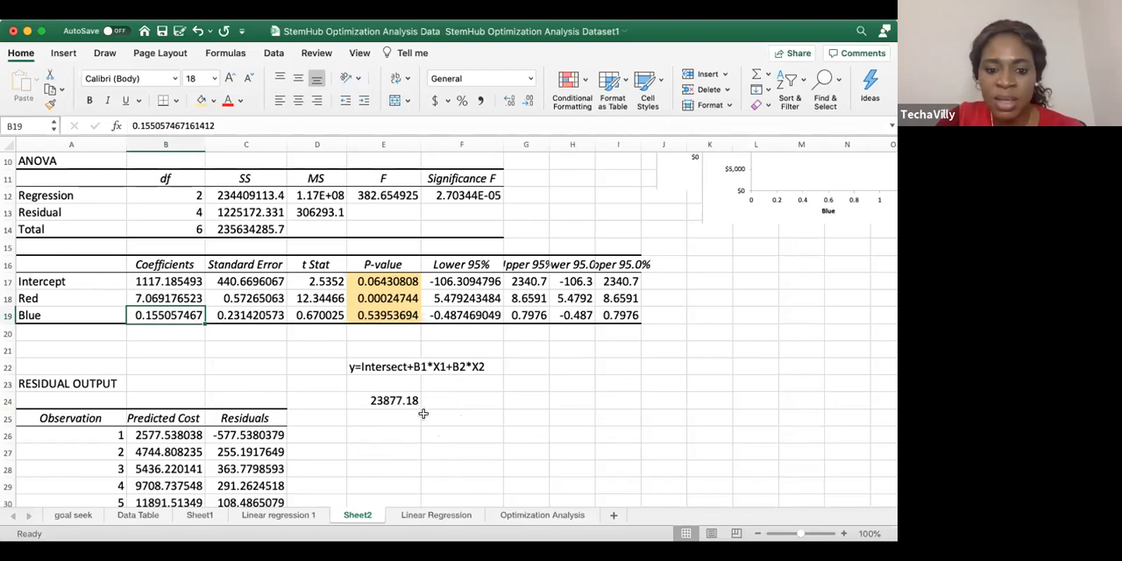
{"action": "left_click", "coordinate": [373, 402]}
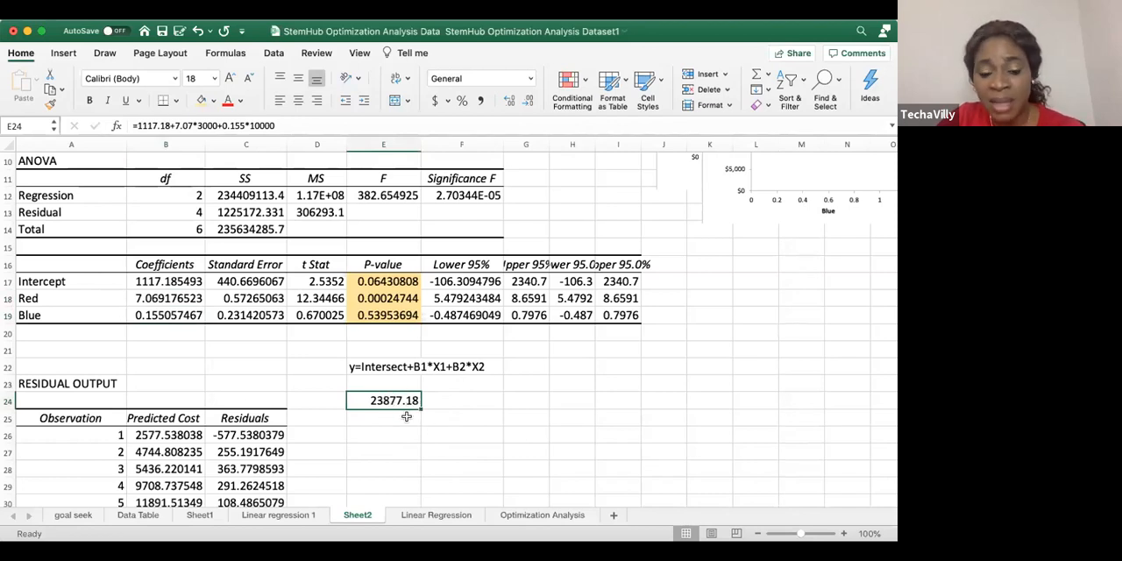
{"action": "left_click", "coordinate": [169, 315]}
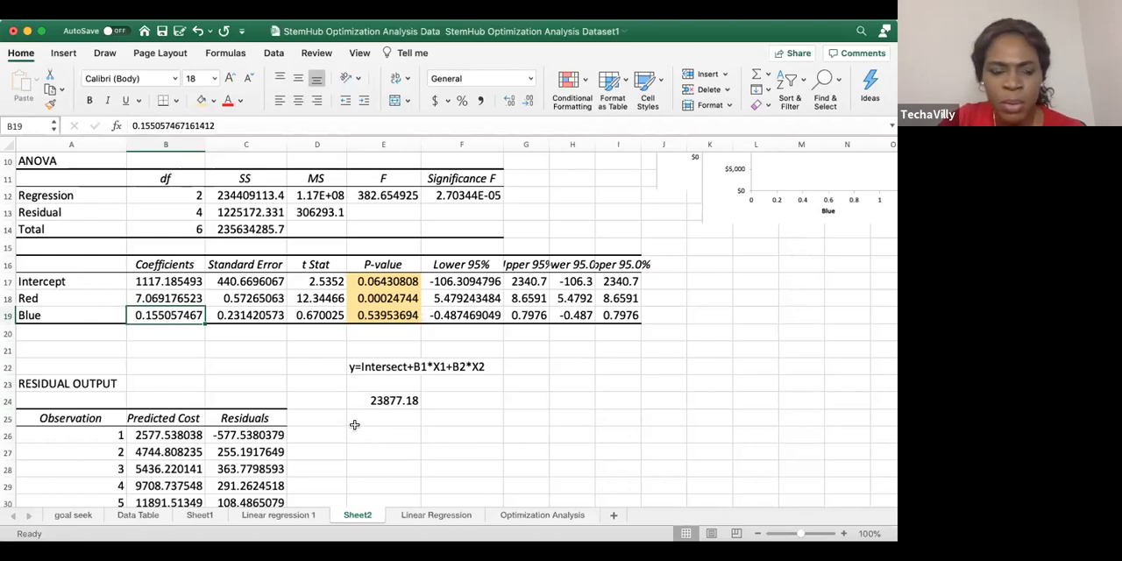
{"action": "scroll", "coordinate": [354, 428], "scroll_direction": "up", "scroll_amount": 1}
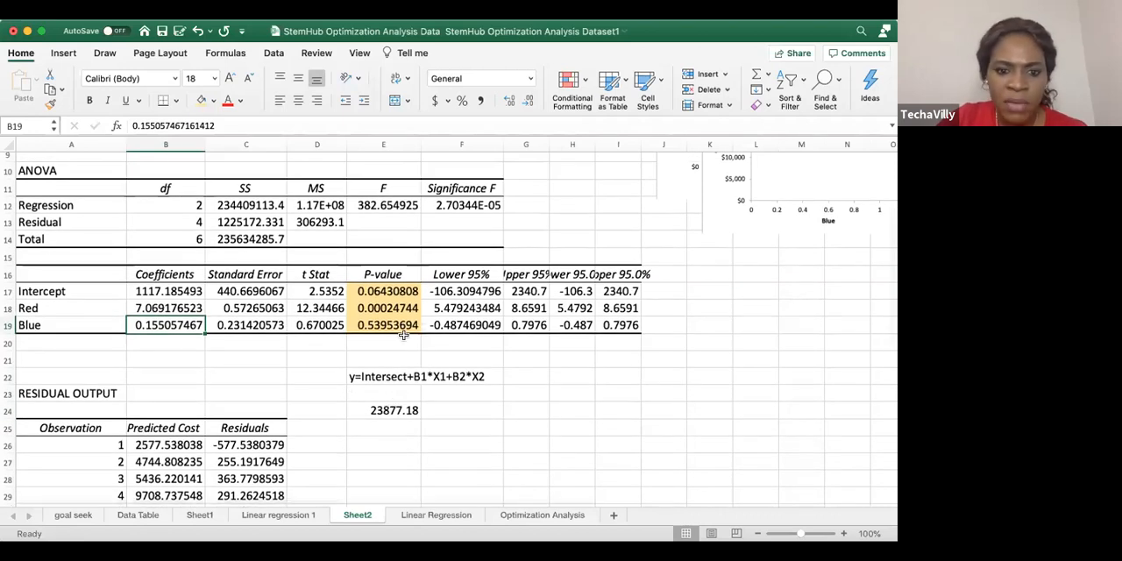
Remove the Blue term +0.155*10000 from the prediction formula in E24, leaving only the intercept and Red term
{"action": "left_click", "coordinate": [382, 411]}
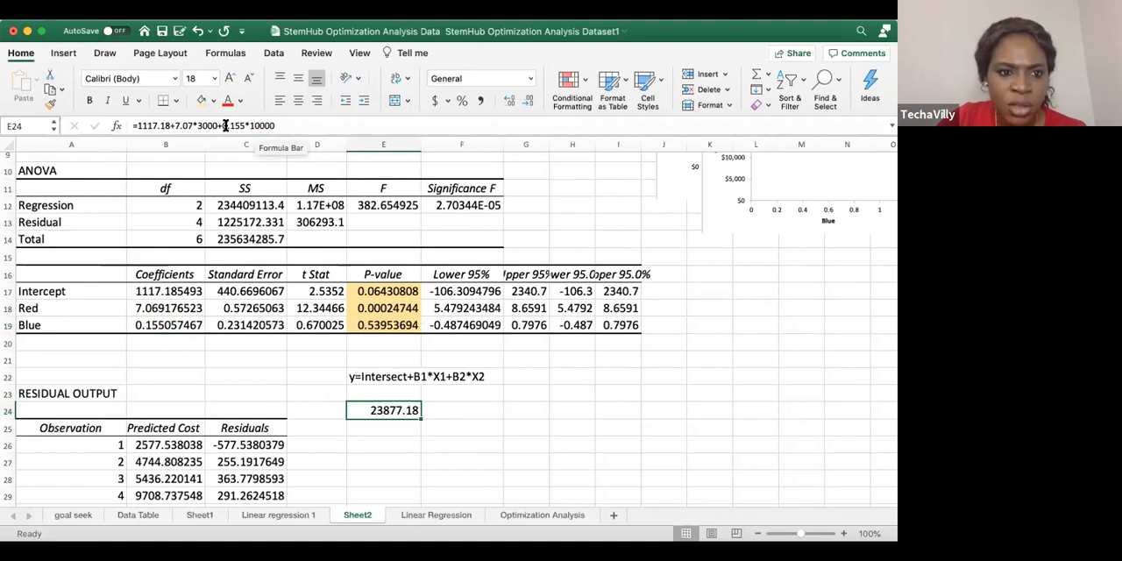
{"action": "left_click_drag", "start_coordinate": [216, 126], "coordinate": [289, 126]}
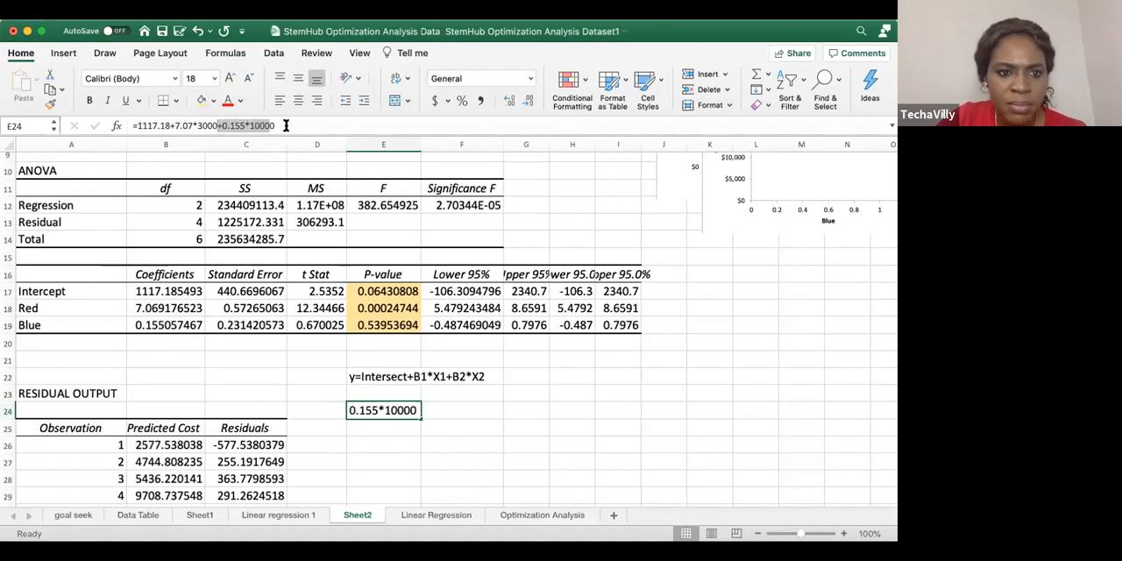
{"action": "key", "text": "BackSpace"}
{"action": "key", "text": "Return"}
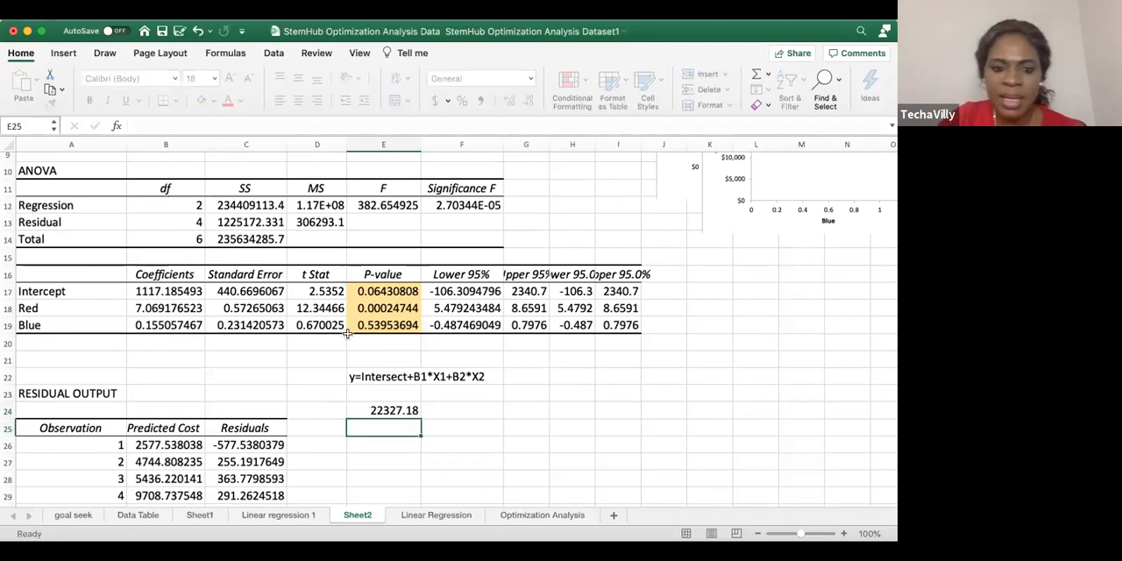
{"action": "left_click", "coordinate": [440, 410]}
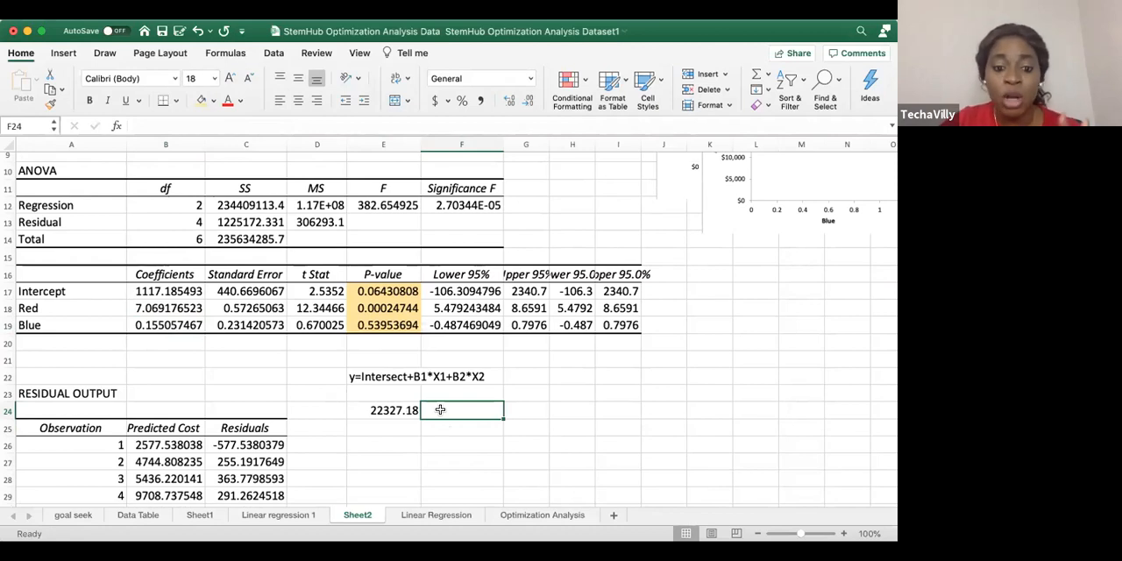
Replace the Red term in the E24 formula with the Blue term, making it =1117.18+0.155*10000
{"action": "left_click", "coordinate": [386, 408]}
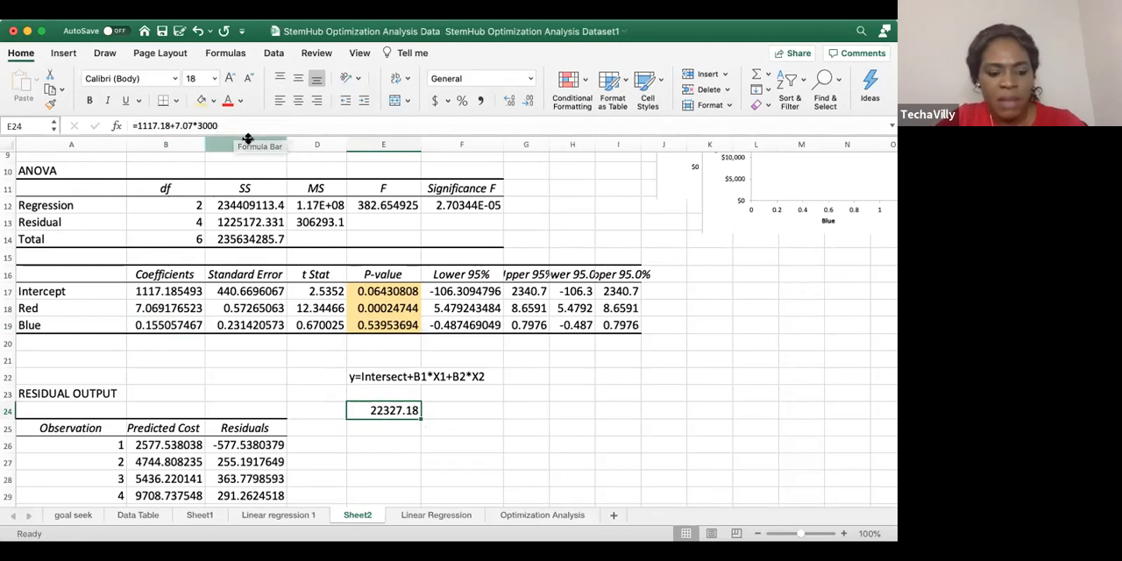
{"action": "left_click_drag", "start_coordinate": [174, 126], "coordinate": [219, 125]}
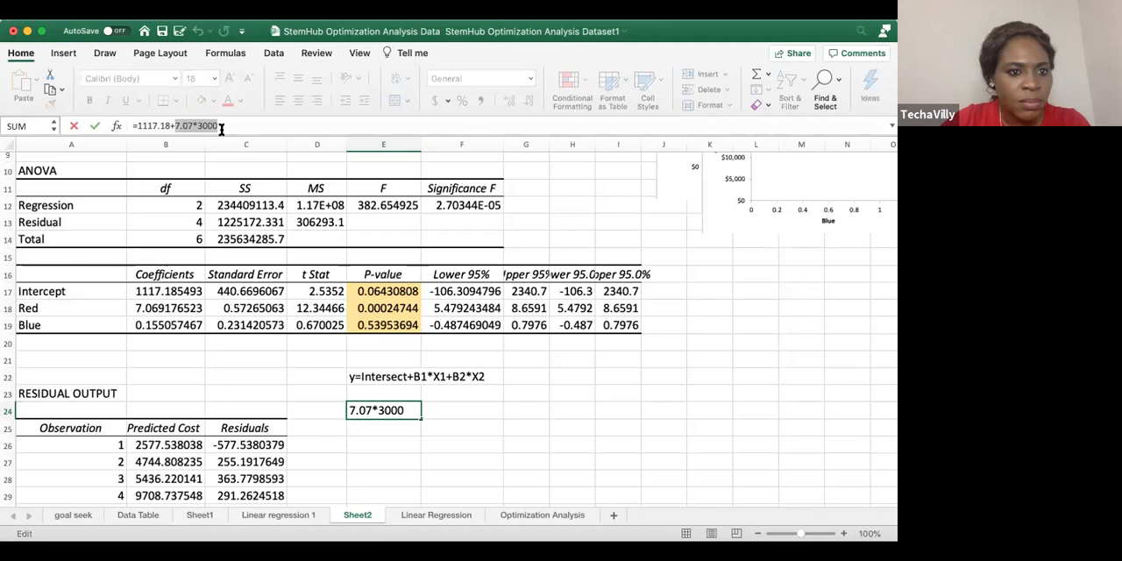
{"action": "type", "text": "0.155"}
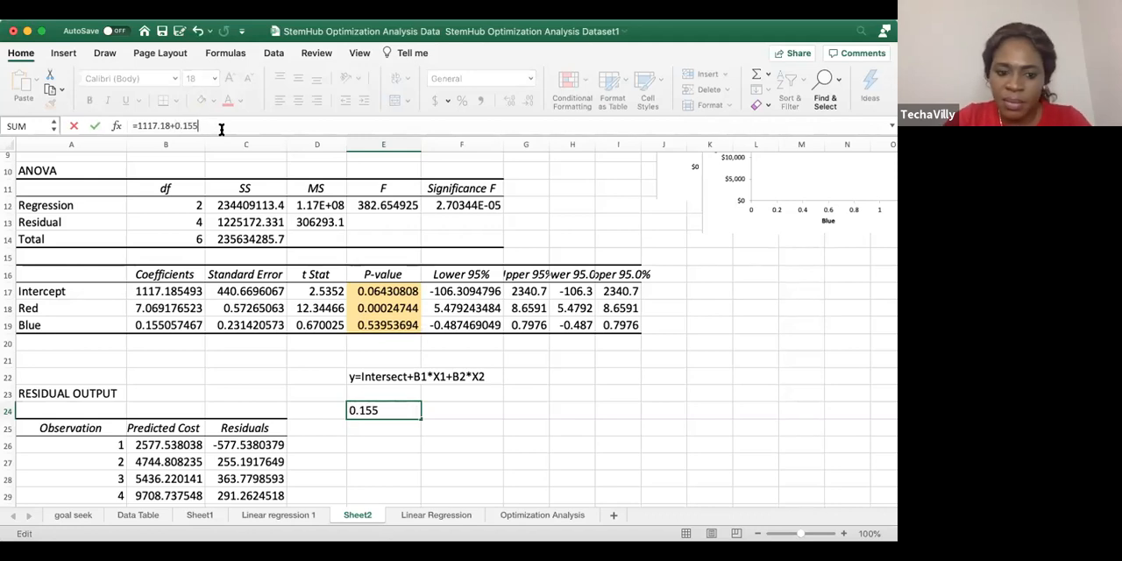
{"action": "type", "text": "*10000"}
{"action": "key", "text": "Return"}
{"action": "left_click", "coordinate": [375, 407]}
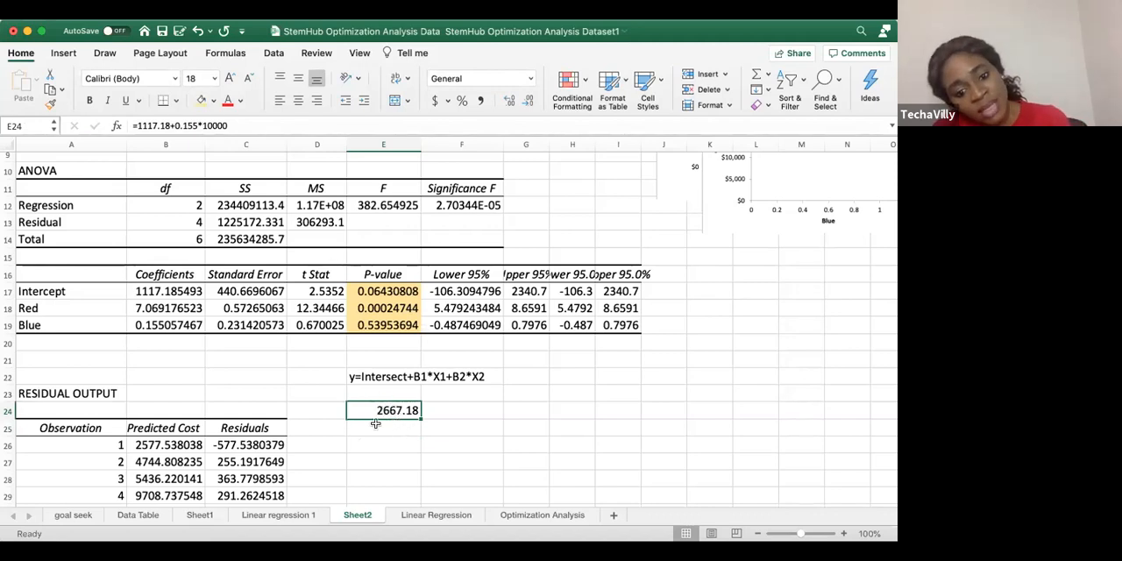
Review the Blue-only prediction in E24 and compare the coefficients and P-values of Red and Blue
{"action": "left_click", "coordinate": [445, 417]}
{"action": "left_click", "coordinate": [390, 410]}
{"action": "left_click", "coordinate": [483, 403]}
{"action": "left_click", "coordinate": [373, 412]}
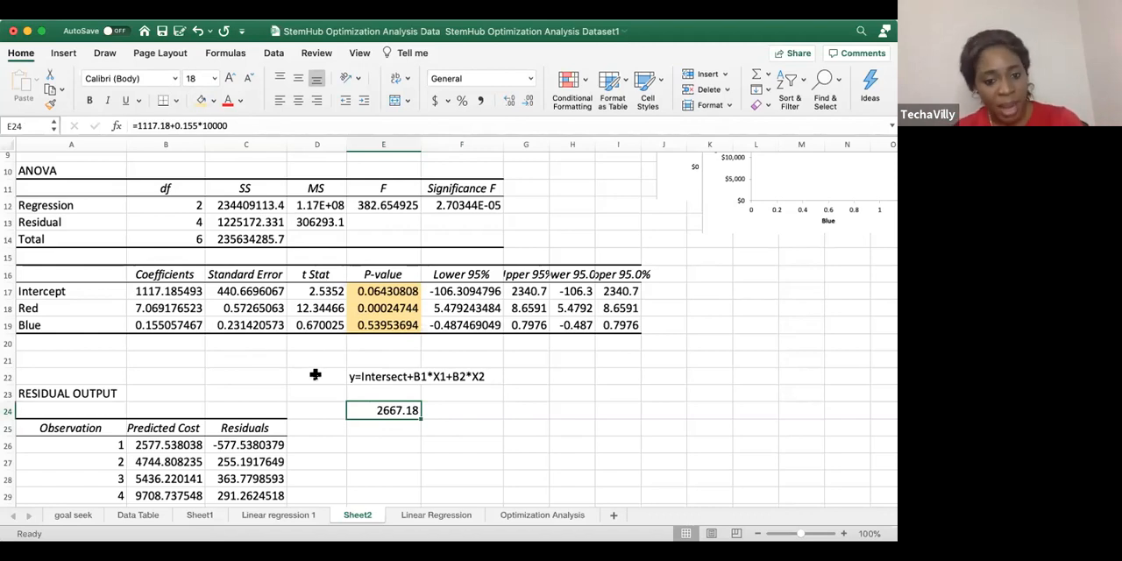
{"action": "left_click", "coordinate": [379, 327]}
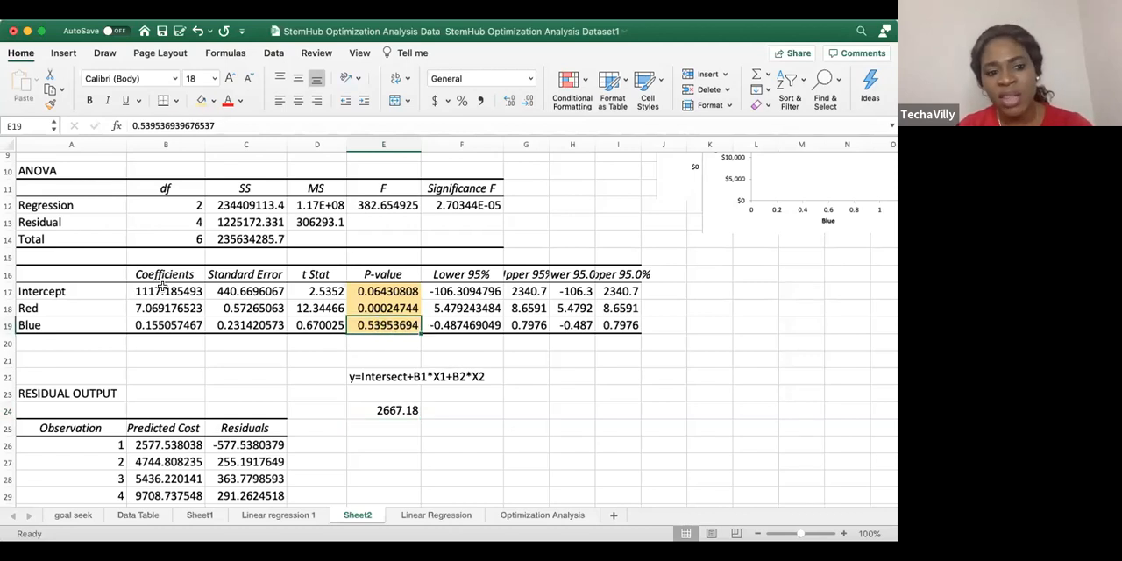
{"action": "left_click", "coordinate": [29, 306]}
{"action": "key", "text": "Right"}
{"action": "key", "text": "Left"}
{"action": "key", "text": "Right"}
{"action": "key", "text": "Down"}
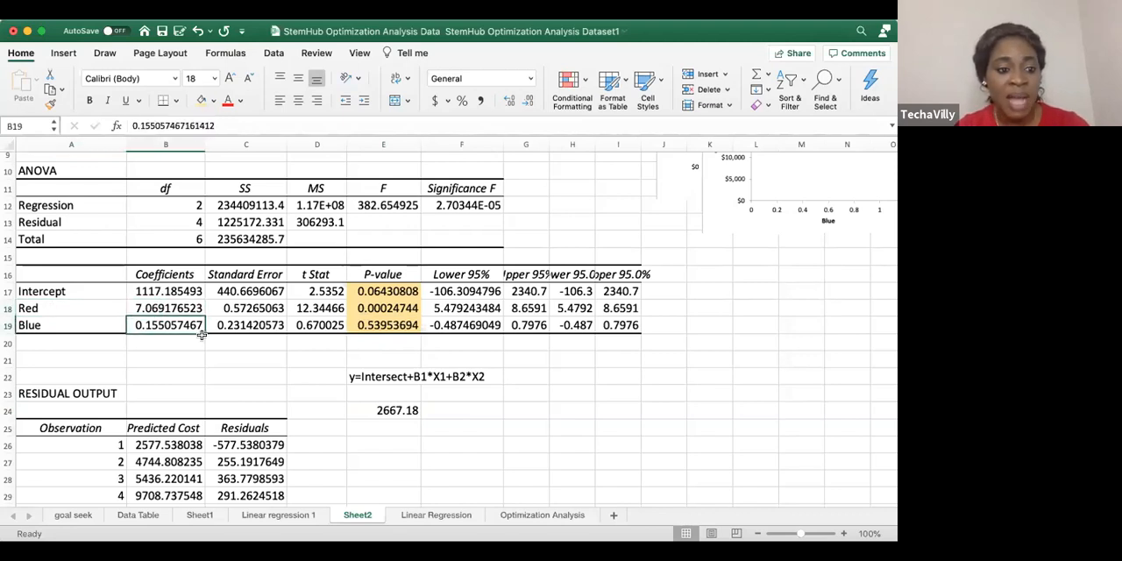
{"action": "key", "text": "Up"}
{"action": "key", "text": "Right"}
{"action": "key", "text": "Right"}
{"action": "key", "text": "Right"}
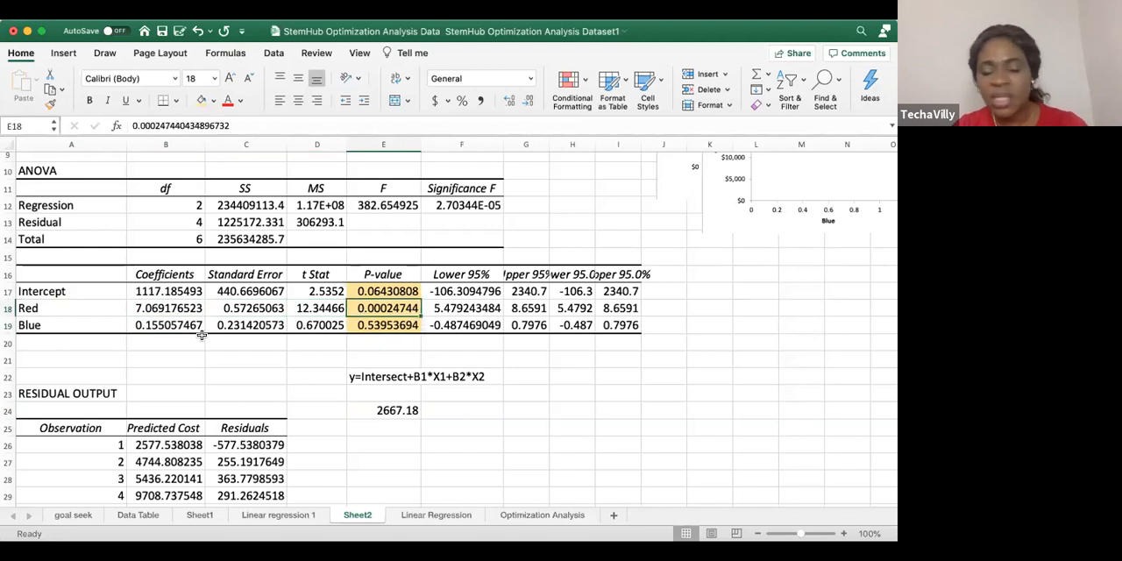
{"action": "key", "text": "Down"}
{"action": "key", "text": "Up"}
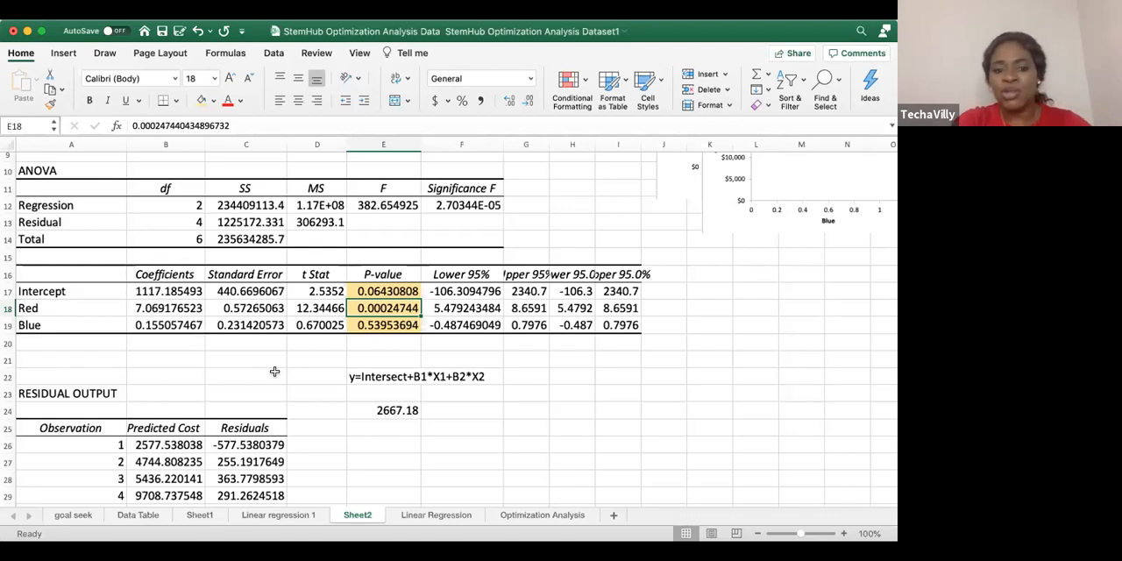
{"action": "left_click", "coordinate": [425, 427]}
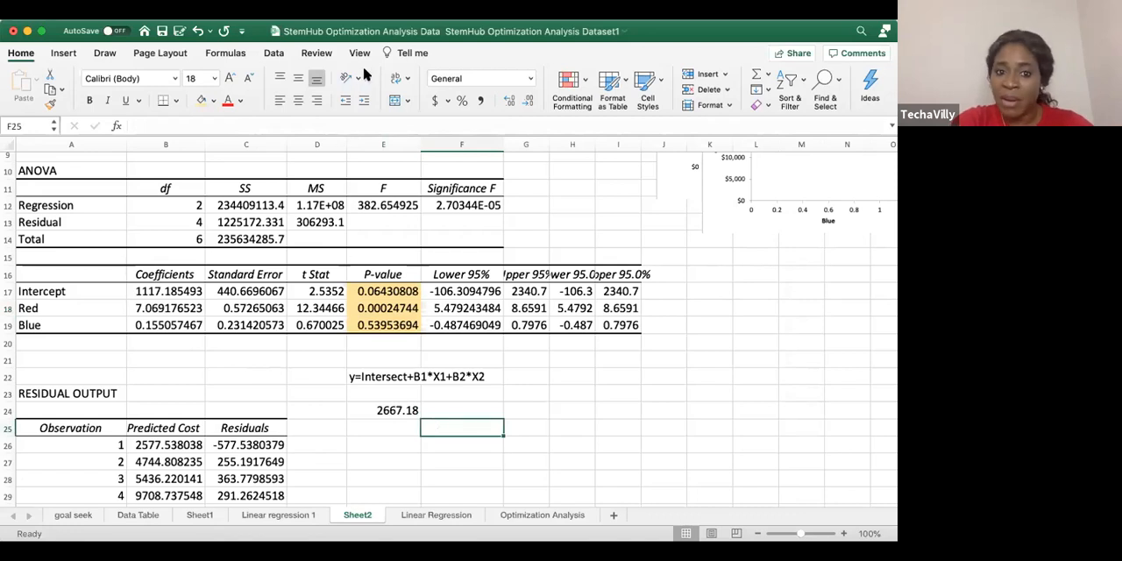
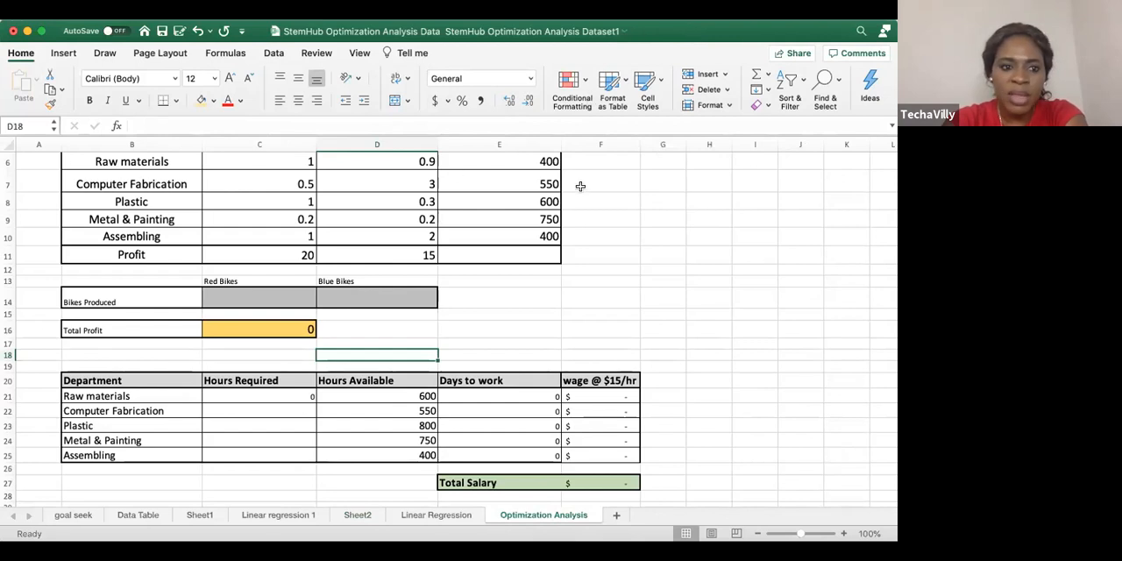
Inspect the Total Profit formula in C16 together with the profit per bike and the Bikes Produced cells it references
{"action": "scroll", "coordinate": [418, 318], "scroll_direction": "up", "scroll_amount": 2}
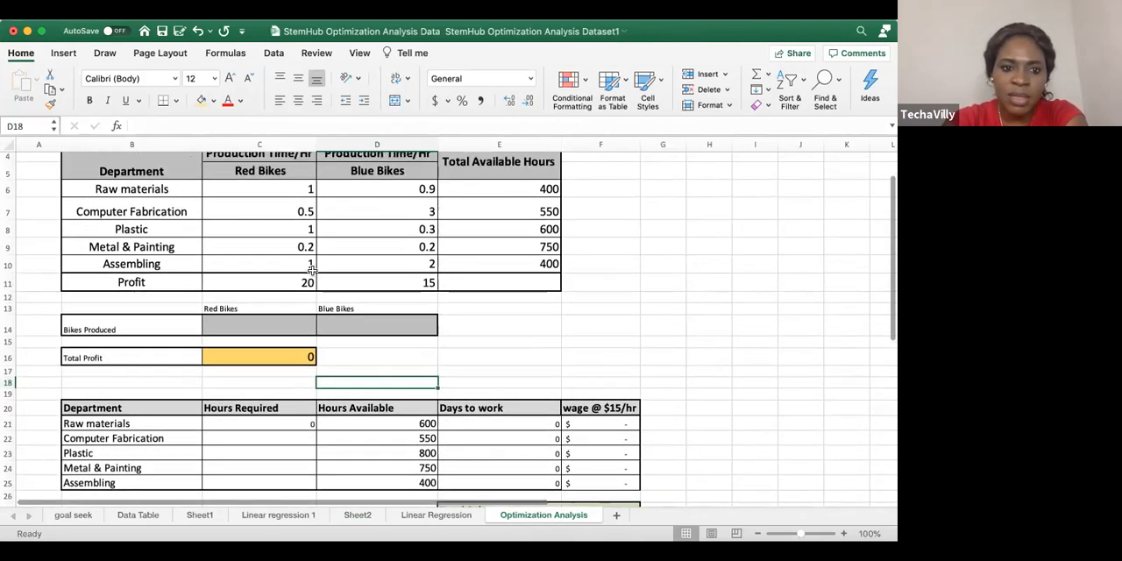
{"action": "scroll", "coordinate": [311, 270], "scroll_direction": "up", "scroll_amount": 2}
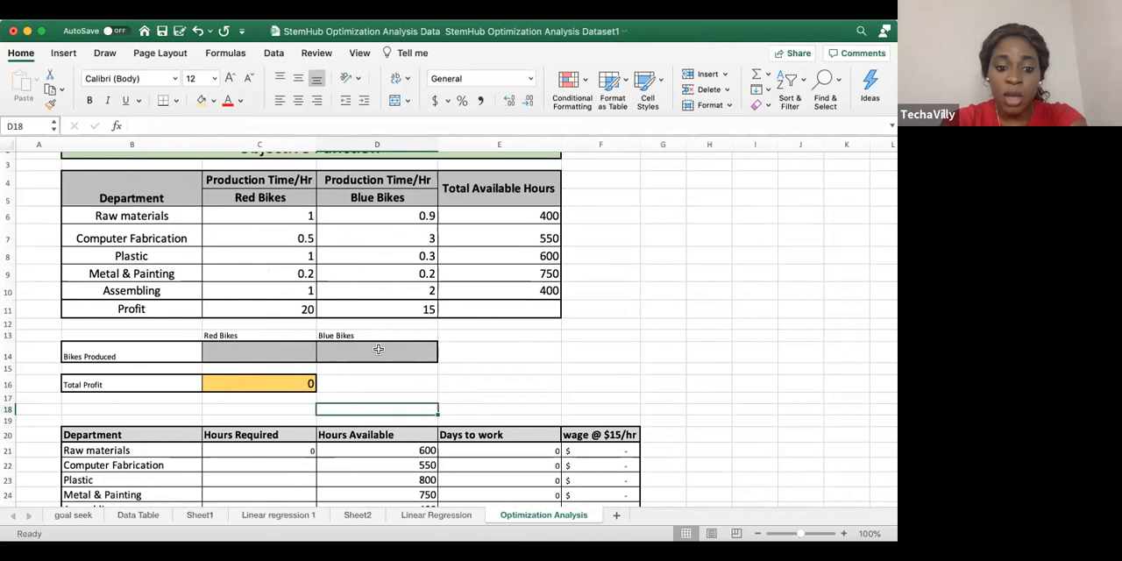
{"action": "left_click", "coordinate": [291, 384]}
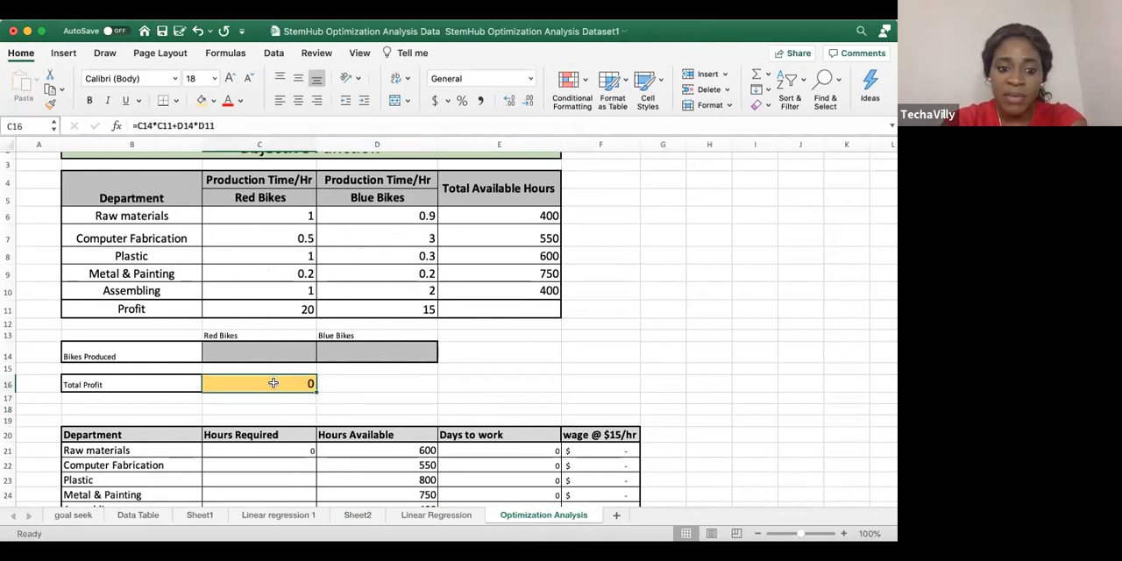
{"action": "double_click", "coordinate": [276, 384]}
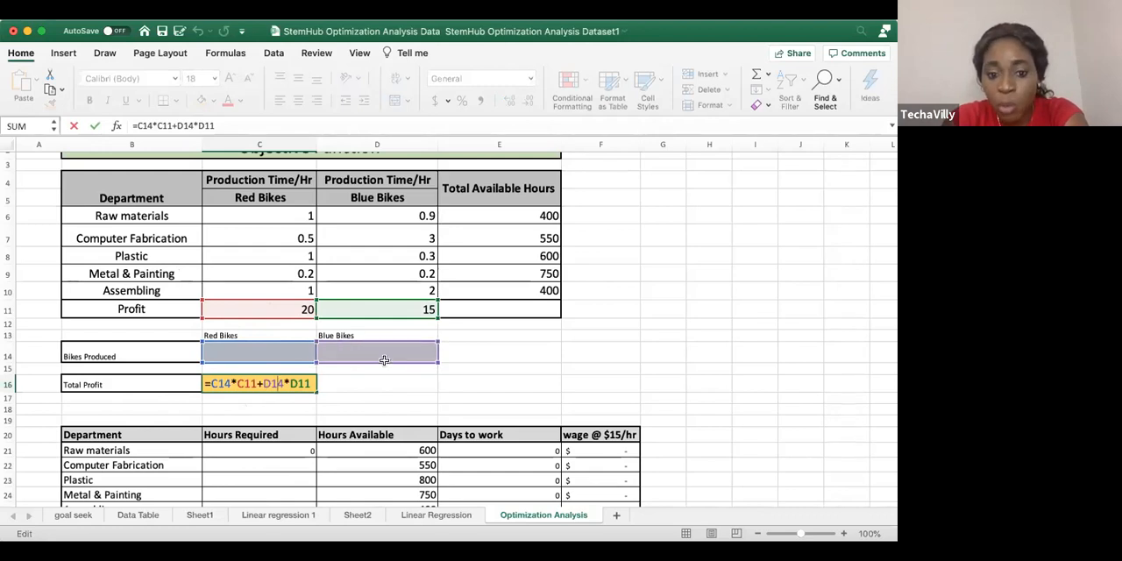
{"action": "left_click", "coordinate": [391, 312]}
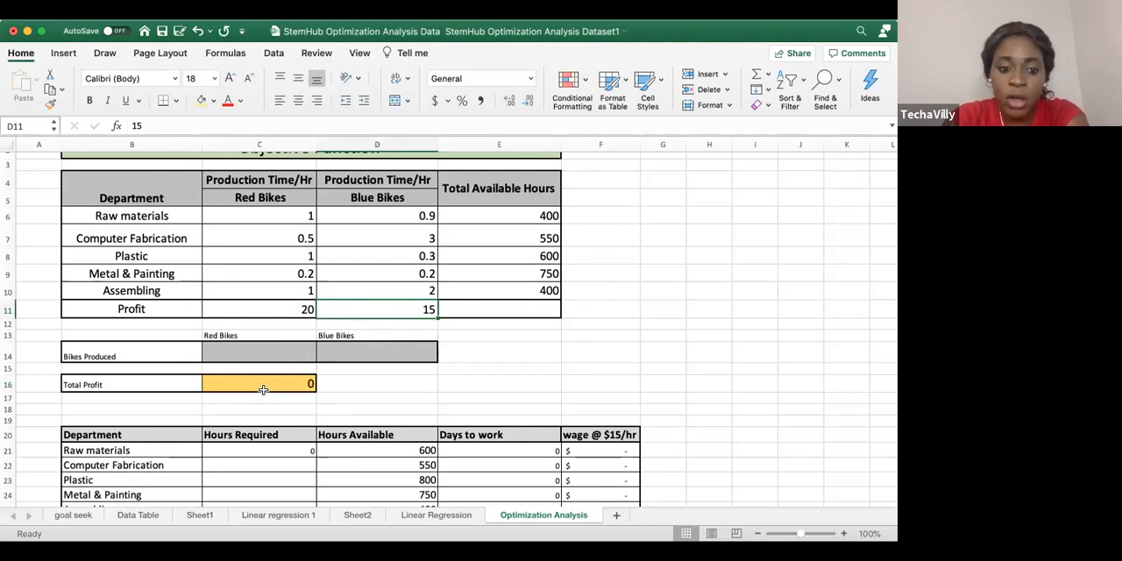
{"action": "left_click_drag", "start_coordinate": [263, 397], "coordinate": [284, 377]}
{"action": "left_click", "coordinate": [287, 353]}
{"action": "left_click", "coordinate": [363, 354]}
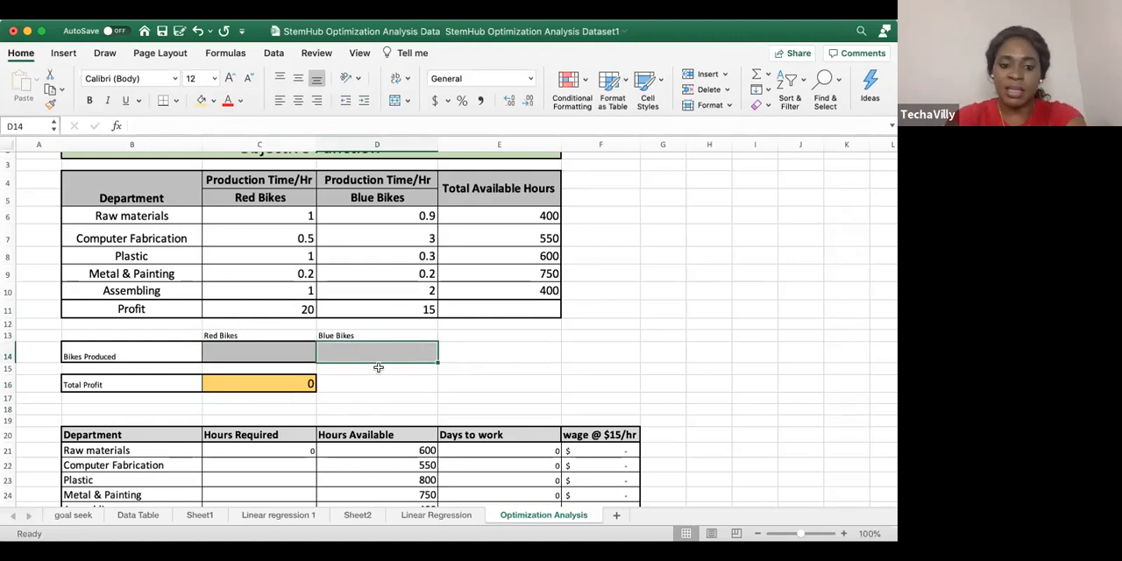
Review the Days to work and wage columns and inspect the Raw materials Hours Required formula in C21
{"action": "scroll", "coordinate": [395, 430], "scroll_direction": "down", "scroll_amount": 3}
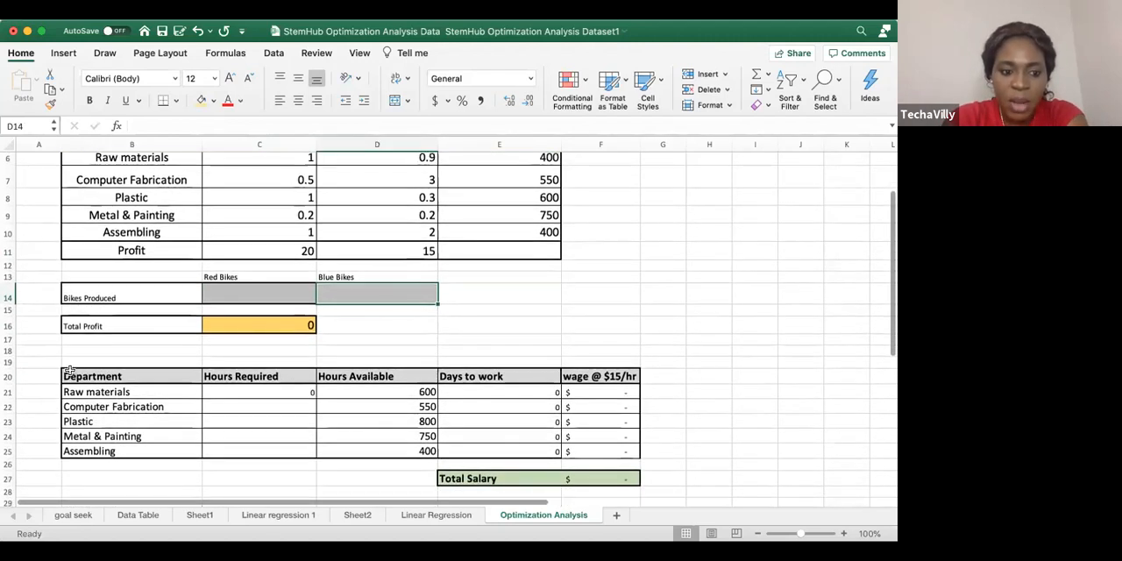
{"action": "left_click", "coordinate": [272, 391]}
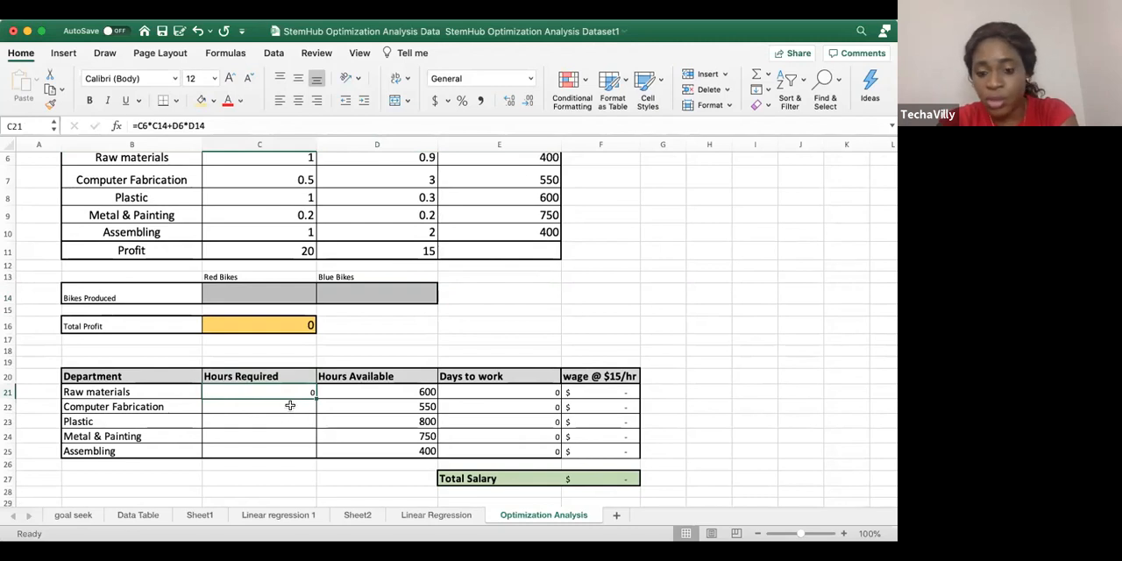
{"action": "left_click", "coordinate": [520, 377]}
{"action": "left_click", "coordinate": [582, 365]}
{"action": "left_click", "coordinate": [505, 375]}
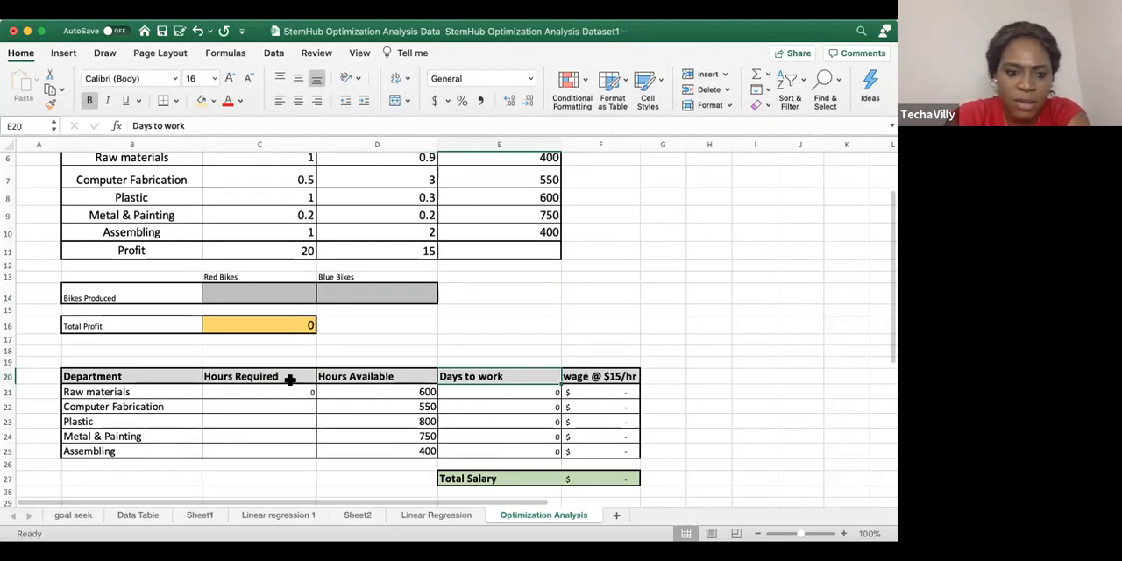
{"action": "left_click", "coordinate": [229, 388]}
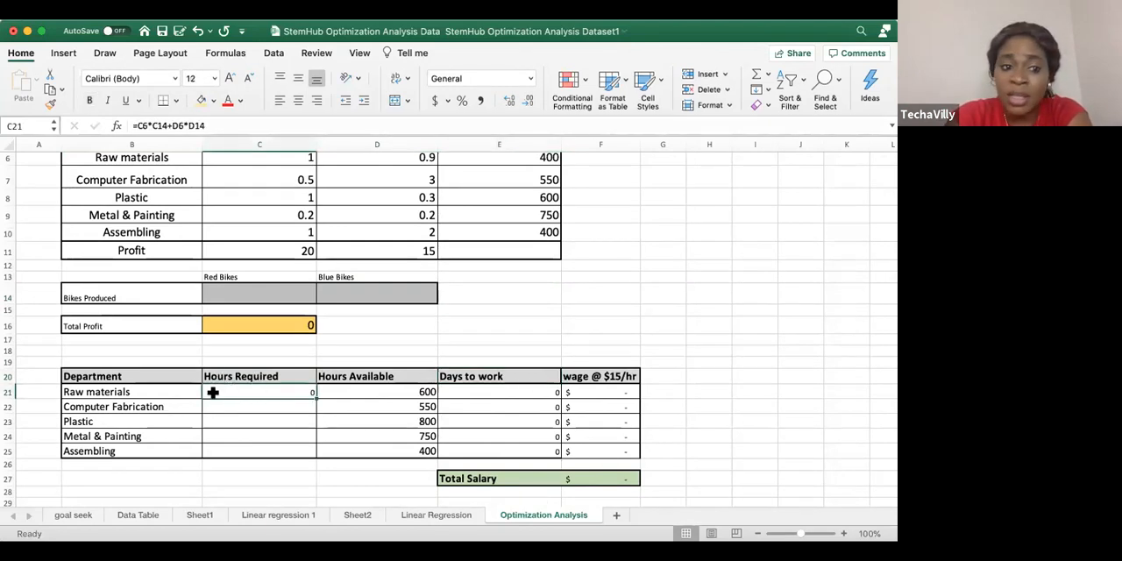
{"action": "double_click", "coordinate": [284, 392]}
{"action": "scroll", "coordinate": [329, 386], "scroll_direction": "up", "scroll_amount": 1}
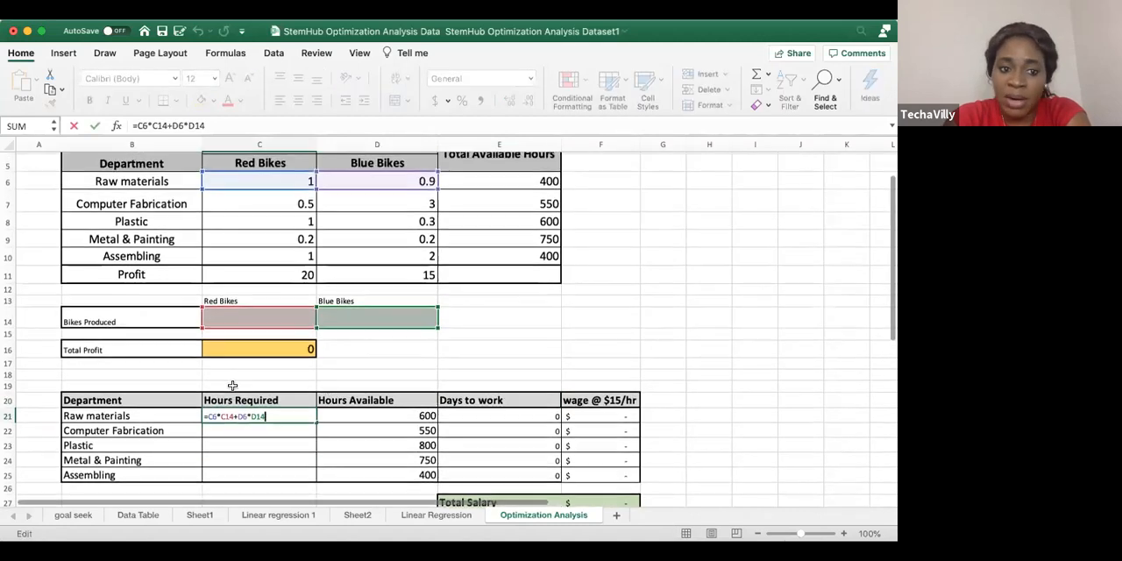
{"action": "scroll", "coordinate": [347, 359], "scroll_direction": "up", "scroll_amount": 1}
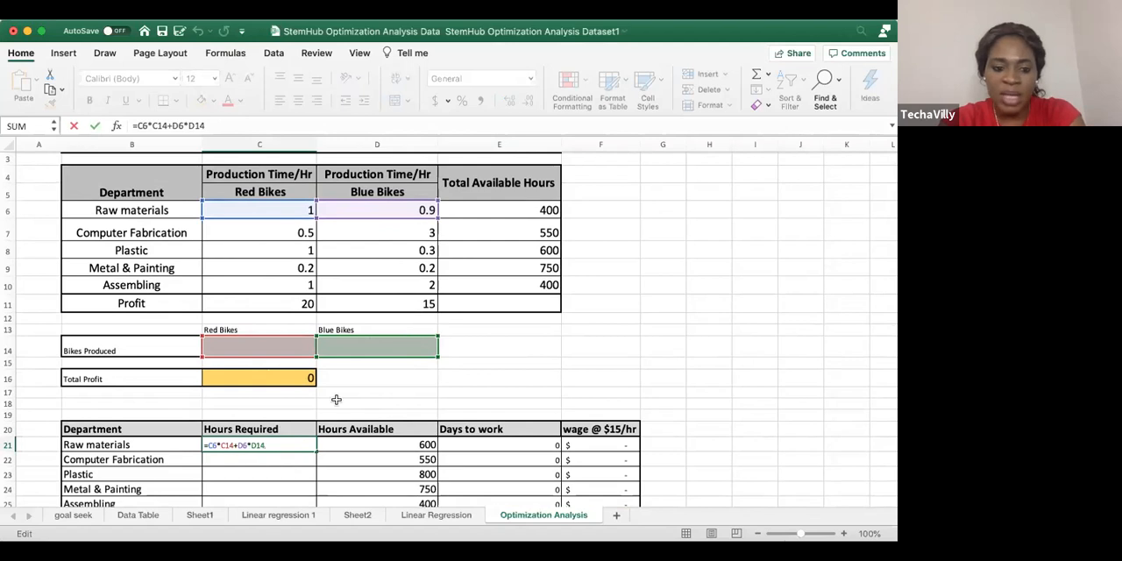
{"action": "key", "text": "Return"}
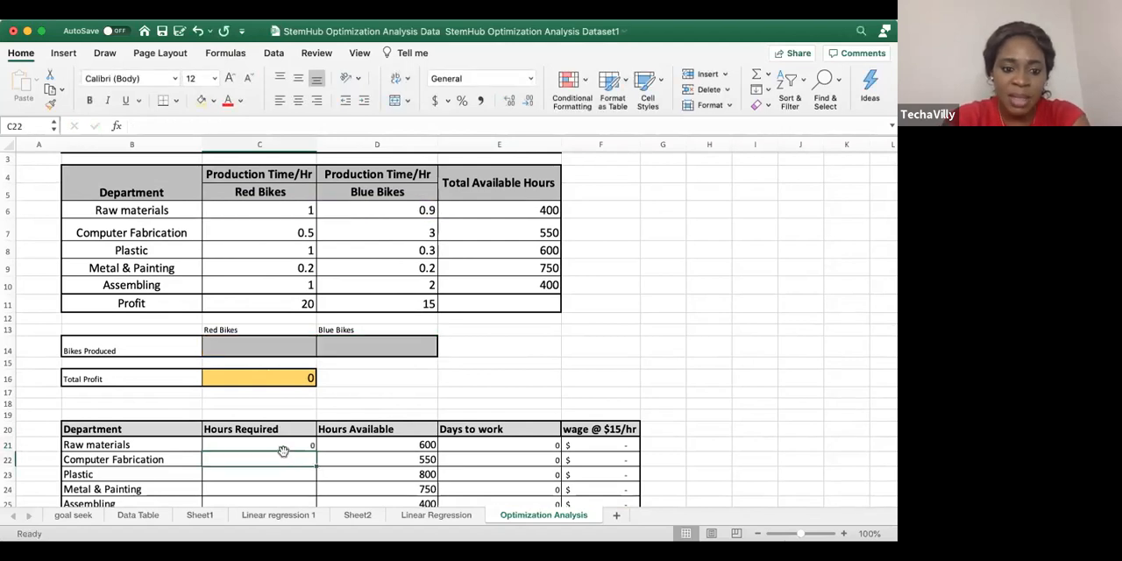
Enter the Hours Required formula =C14*C7+D14*D7 for Computer Fabrication in C22
{"action": "type", "text": "="}
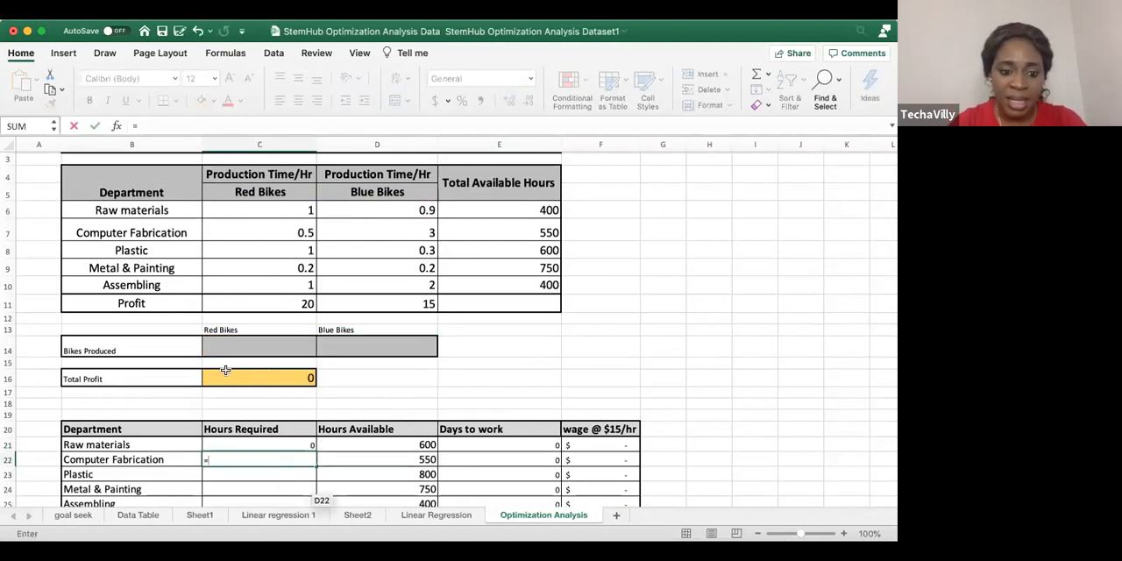
{"action": "left_click", "coordinate": [237, 354]}
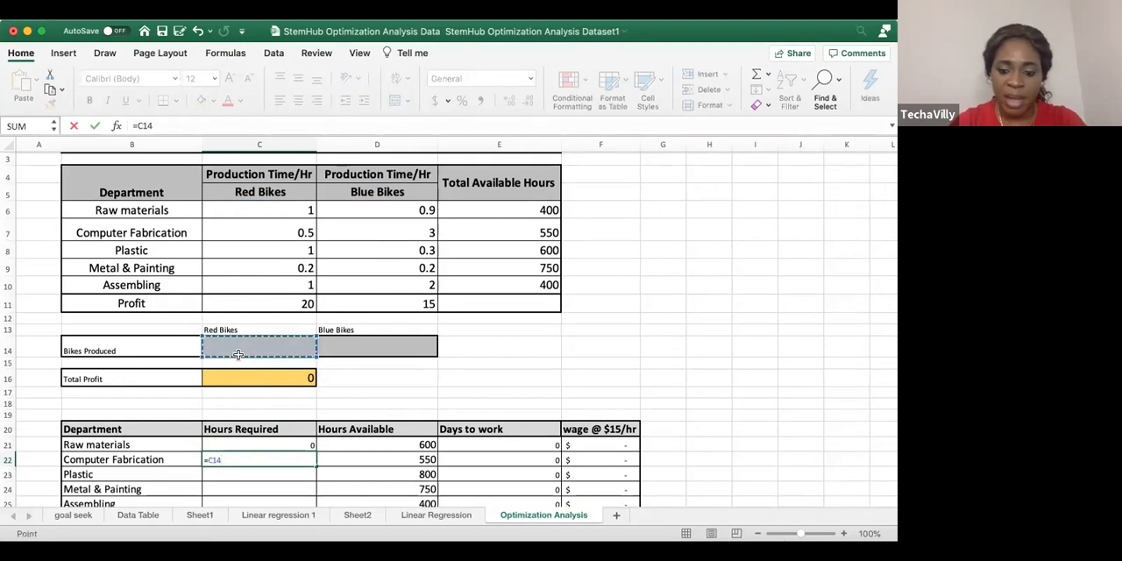
{"action": "type", "text": "*"}
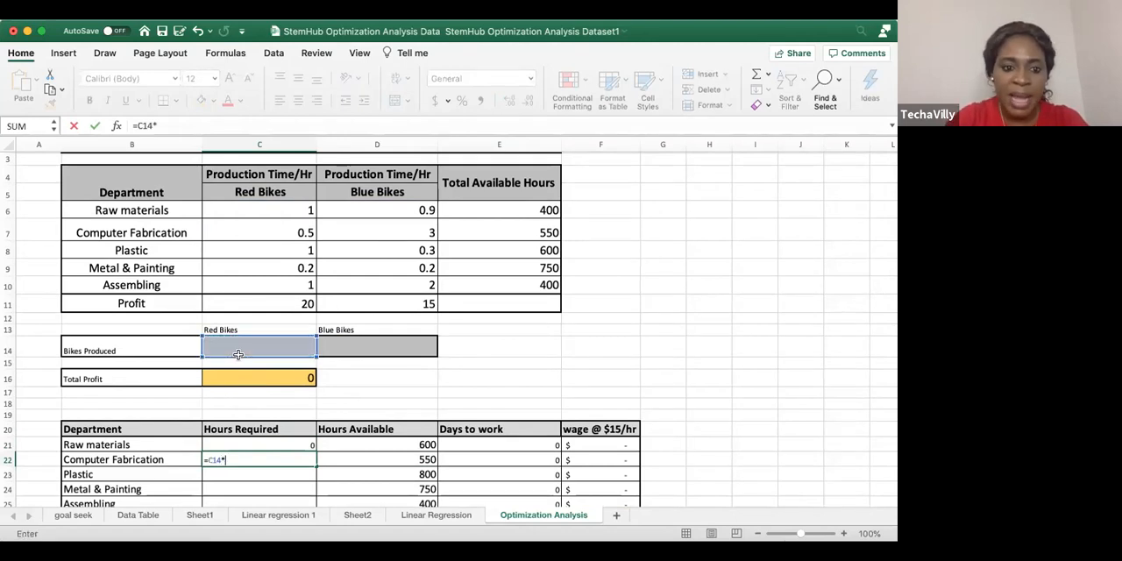
{"action": "left_click", "coordinate": [261, 231]}
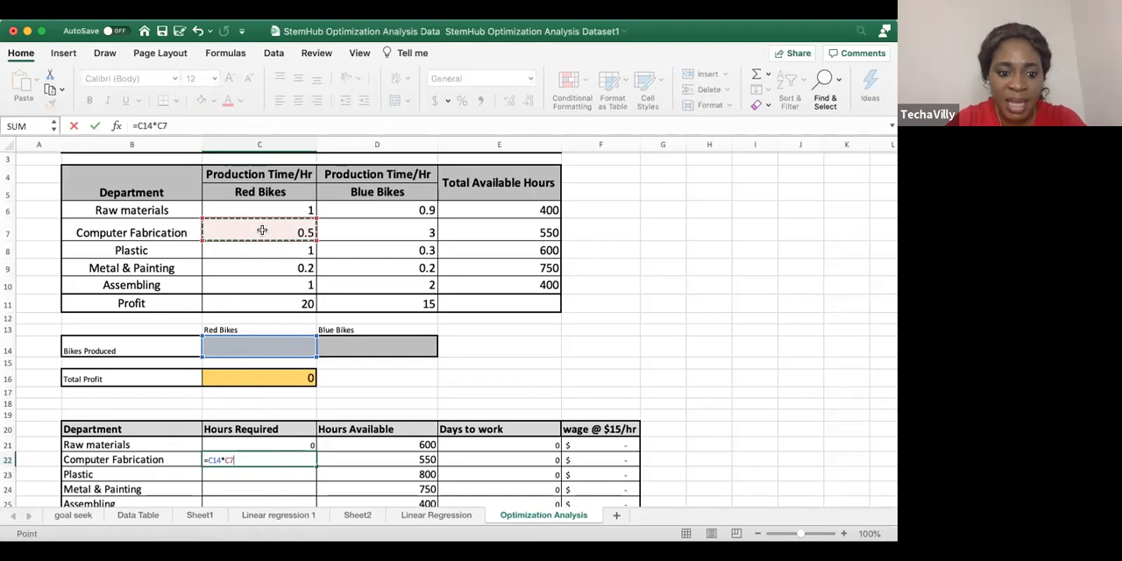
{"action": "type", "text": "+"}
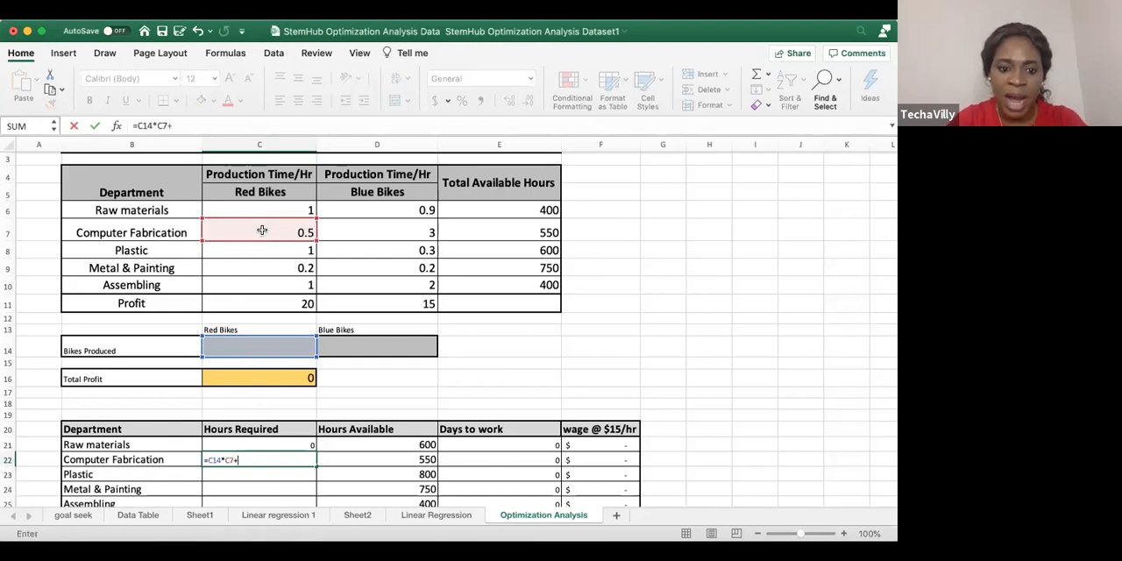
{"action": "left_click", "coordinate": [349, 342]}
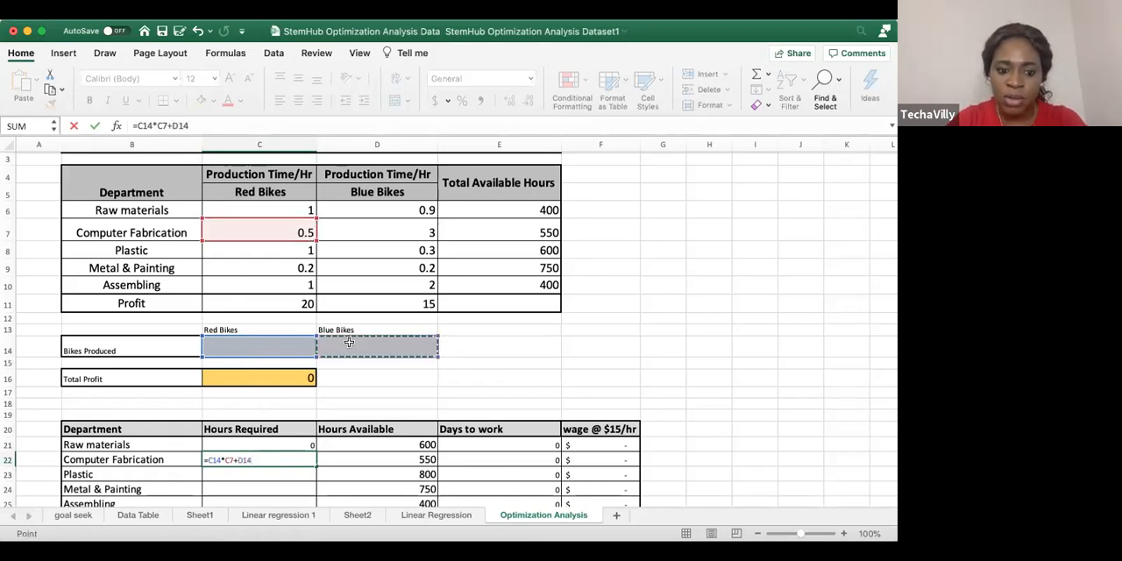
{"action": "type", "text": "*"}
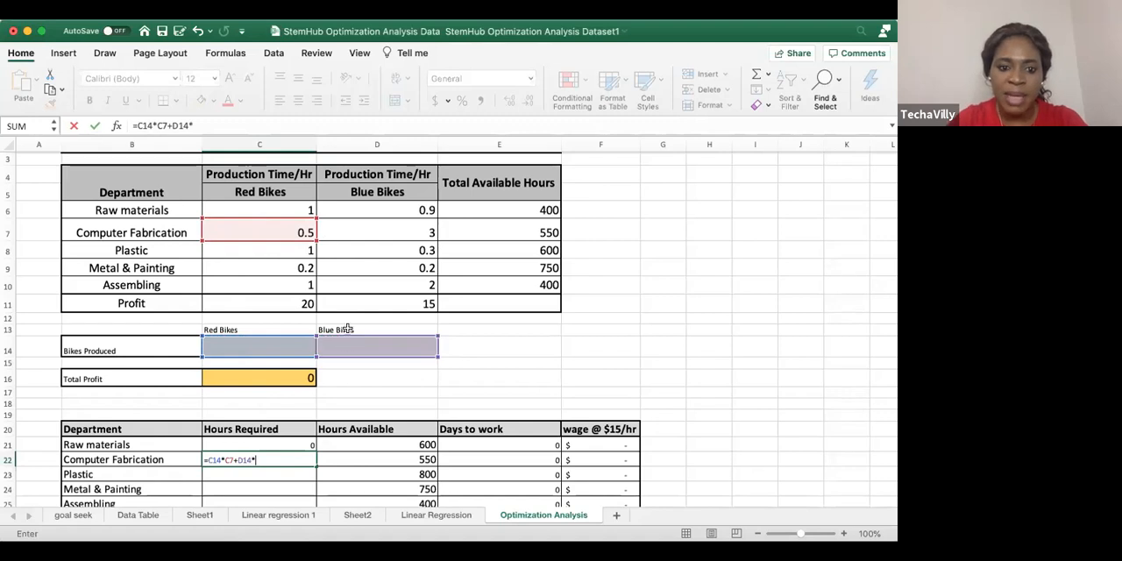
{"action": "left_click", "coordinate": [387, 227]}
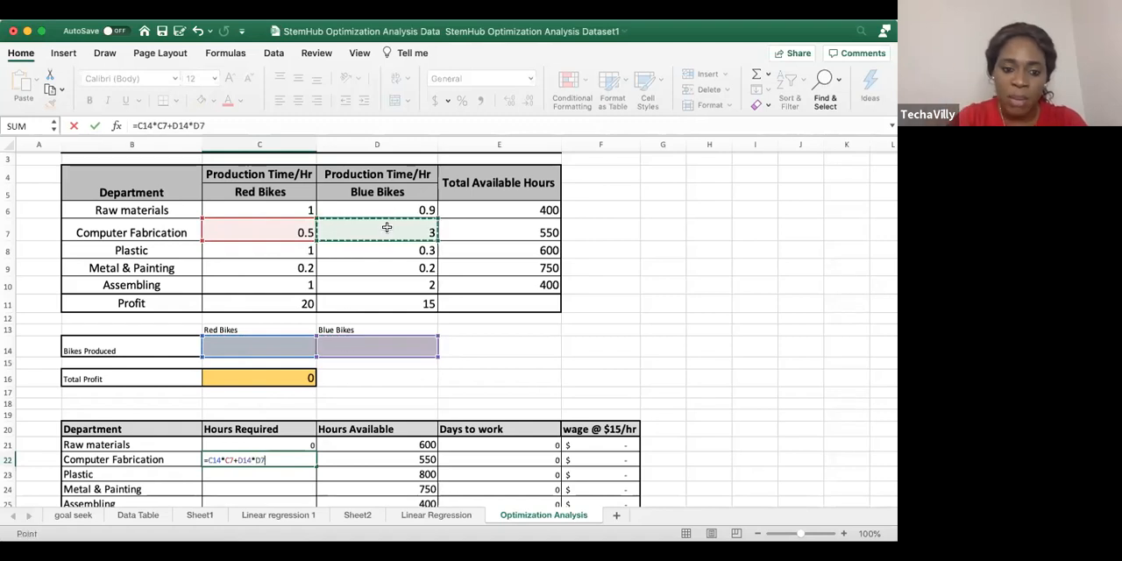
{"action": "key", "text": "Return"}
Enter the Hours Required formula =C14*C8+D14*D8 for Plastic in C23
{"action": "type", "text": "="}
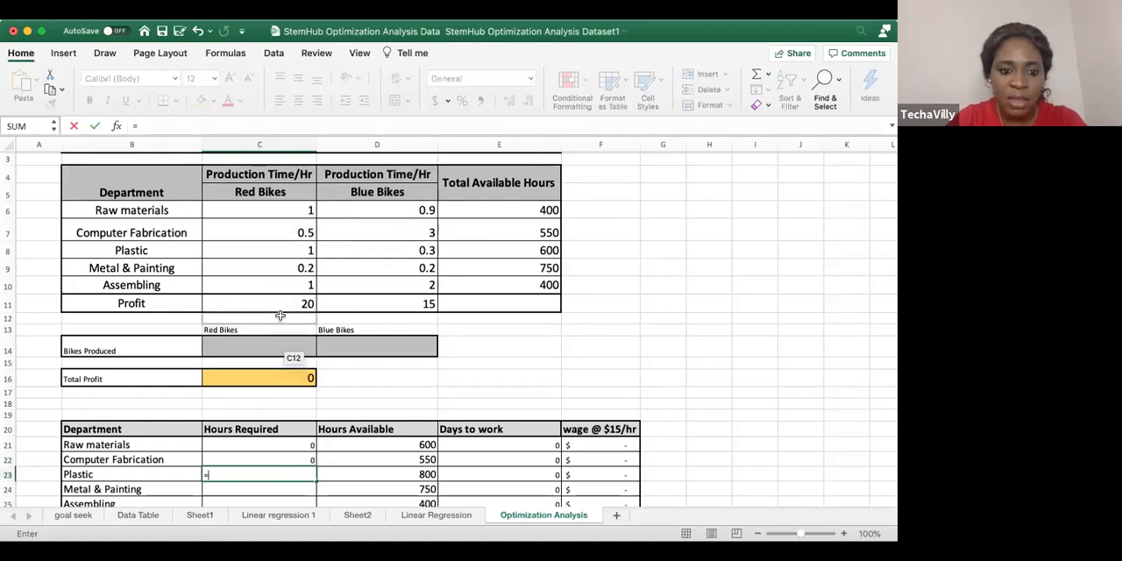
{"action": "left_click", "coordinate": [274, 349]}
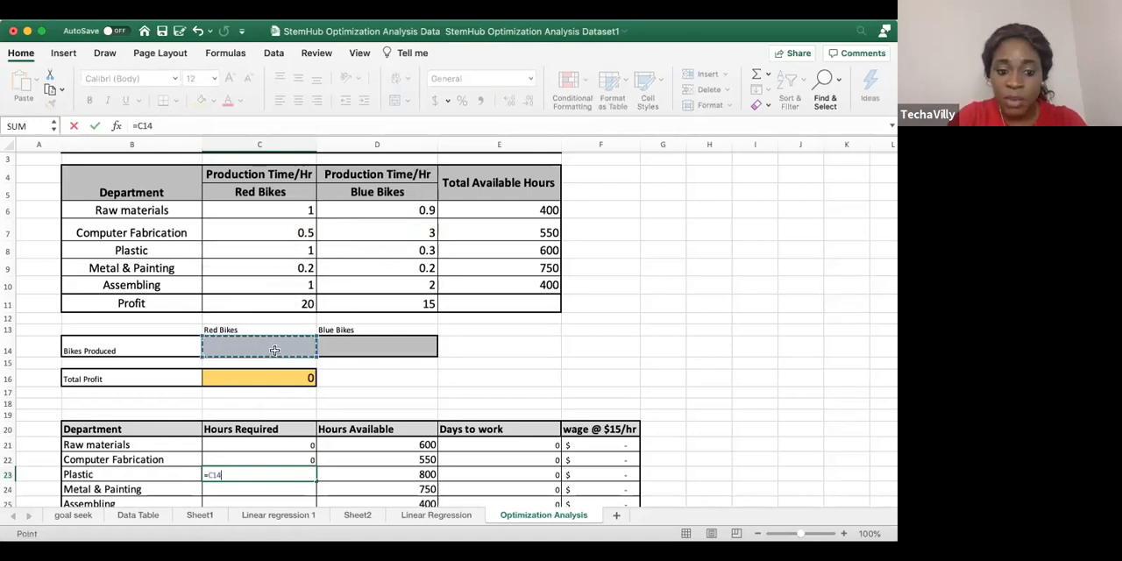
{"action": "type", "text": "*"}
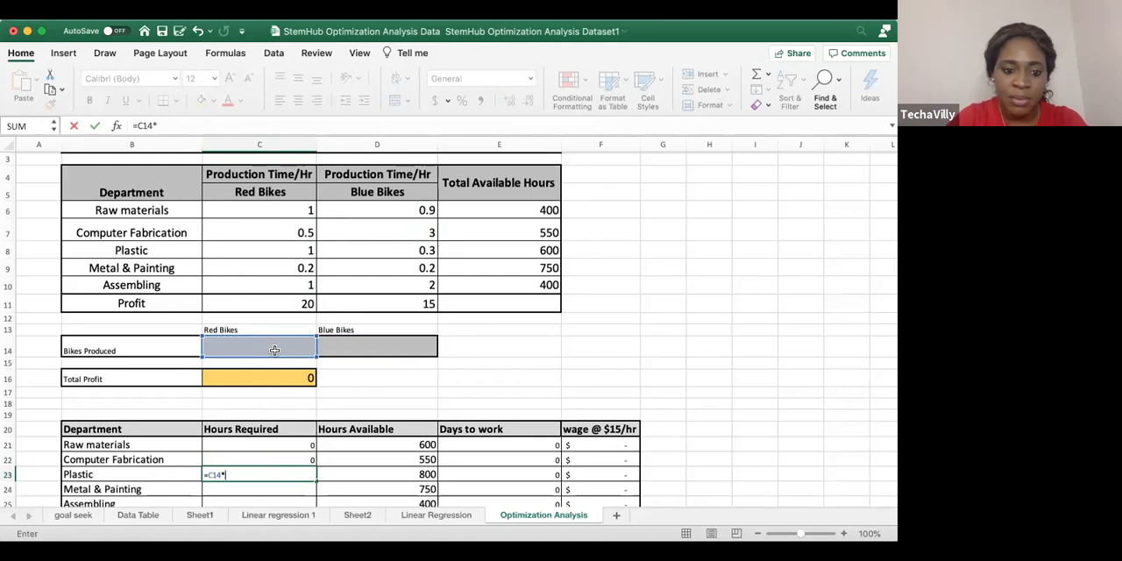
{"action": "left_click", "coordinate": [283, 249]}
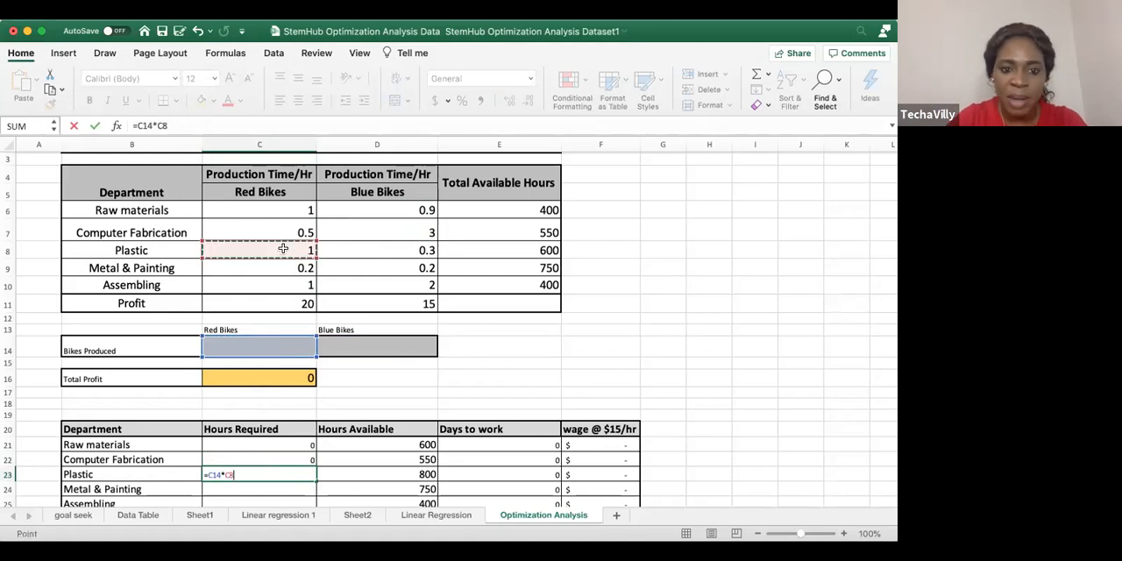
{"action": "type", "text": "+"}
{"action": "left_click", "coordinate": [342, 348]}
{"action": "type", "text": "*"}
{"action": "left_click", "coordinate": [389, 250]}
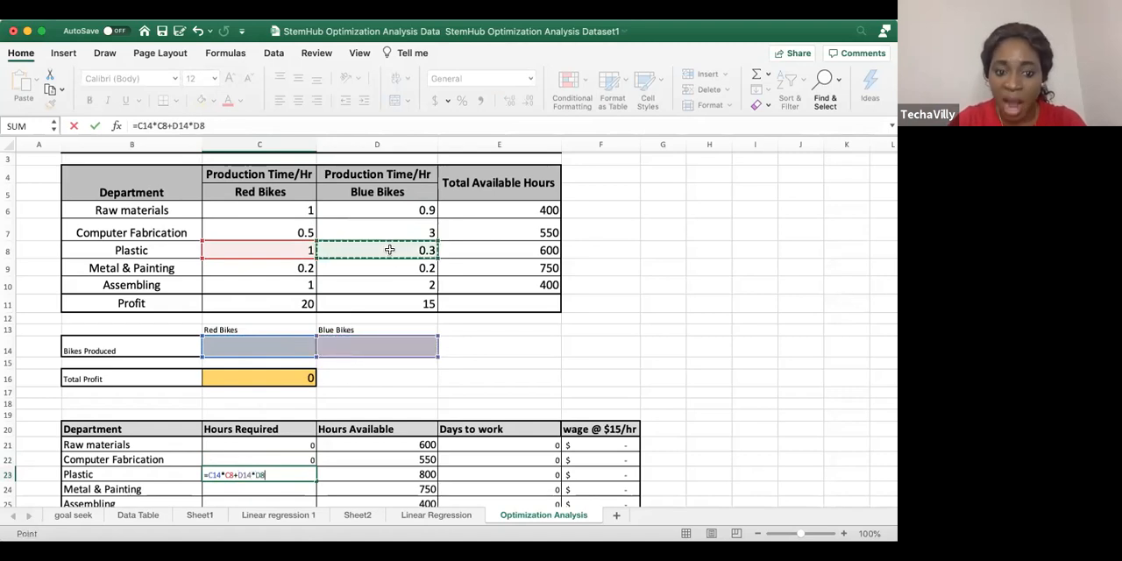
{"action": "key", "text": "Return"}
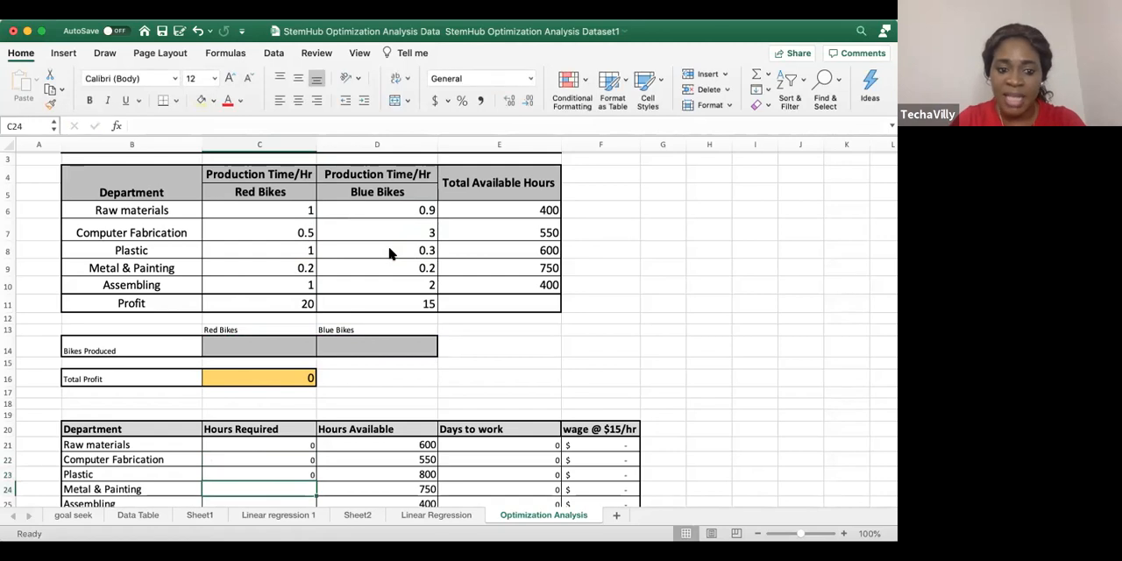
Enter the Hours Required formula =C14*C9+D14*D9 for Metal & Painting in C24
{"action": "scroll", "coordinate": [249, 422], "scroll_direction": "down", "scroll_amount": 3}
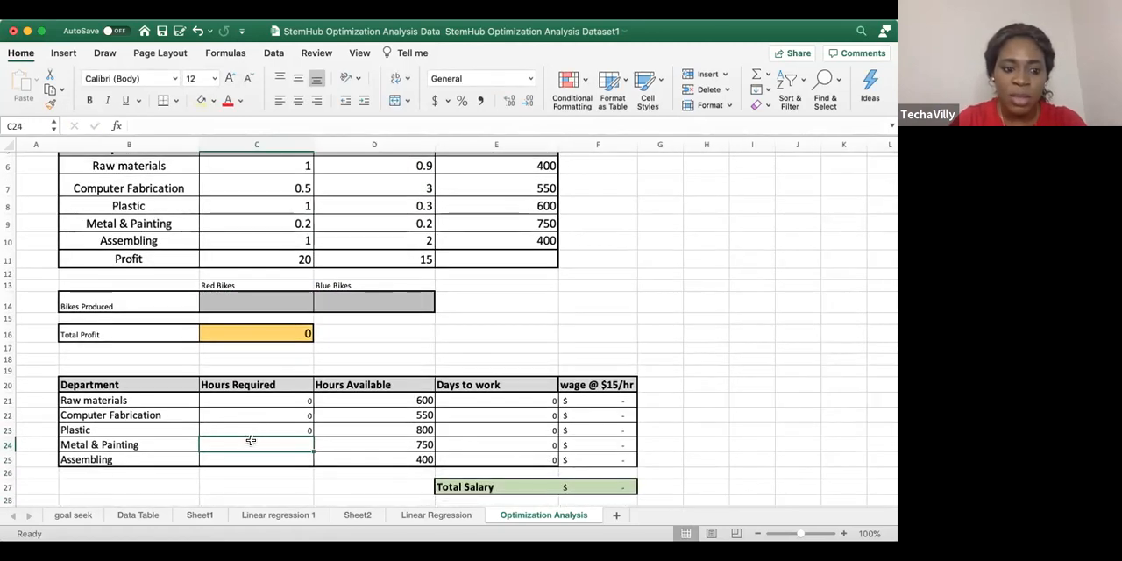
{"action": "type", "text": "="}
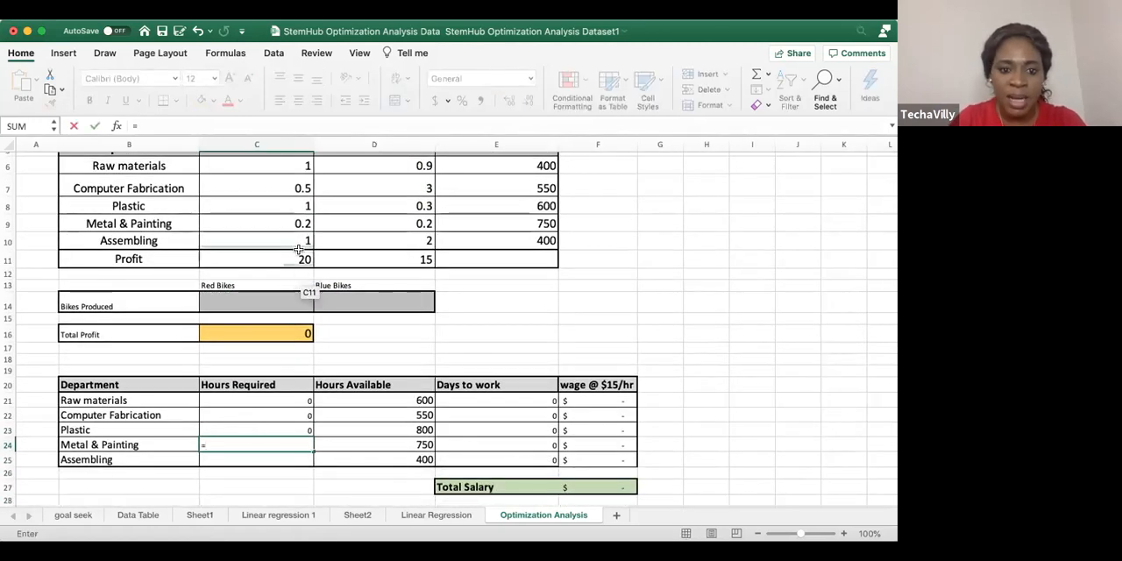
{"action": "left_click", "coordinate": [276, 305]}
{"action": "type", "text": "*"}
{"action": "left_click", "coordinate": [234, 223]}
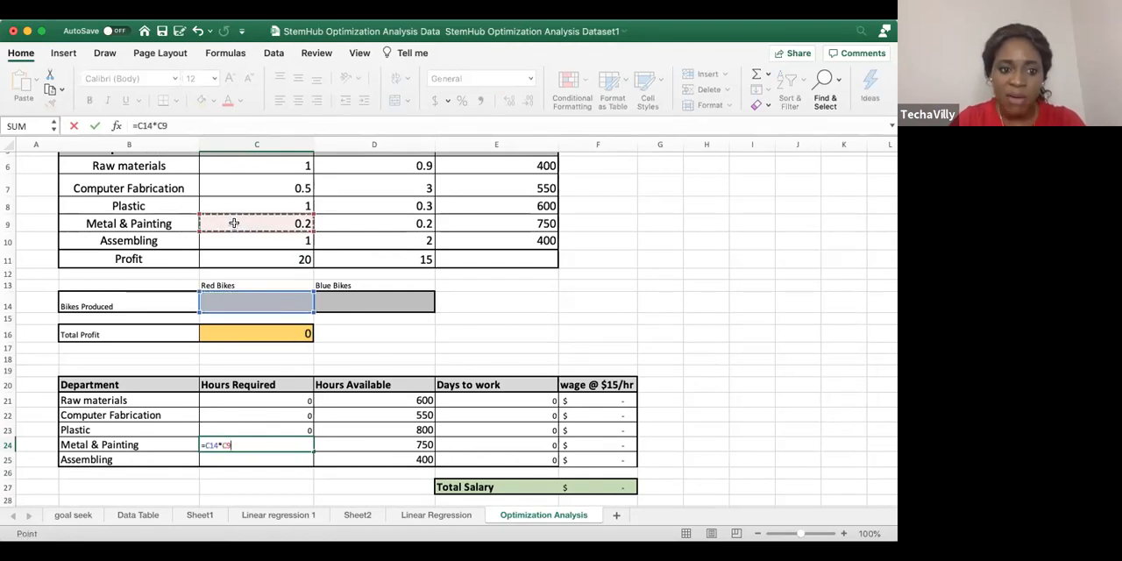
{"action": "type", "text": "+"}
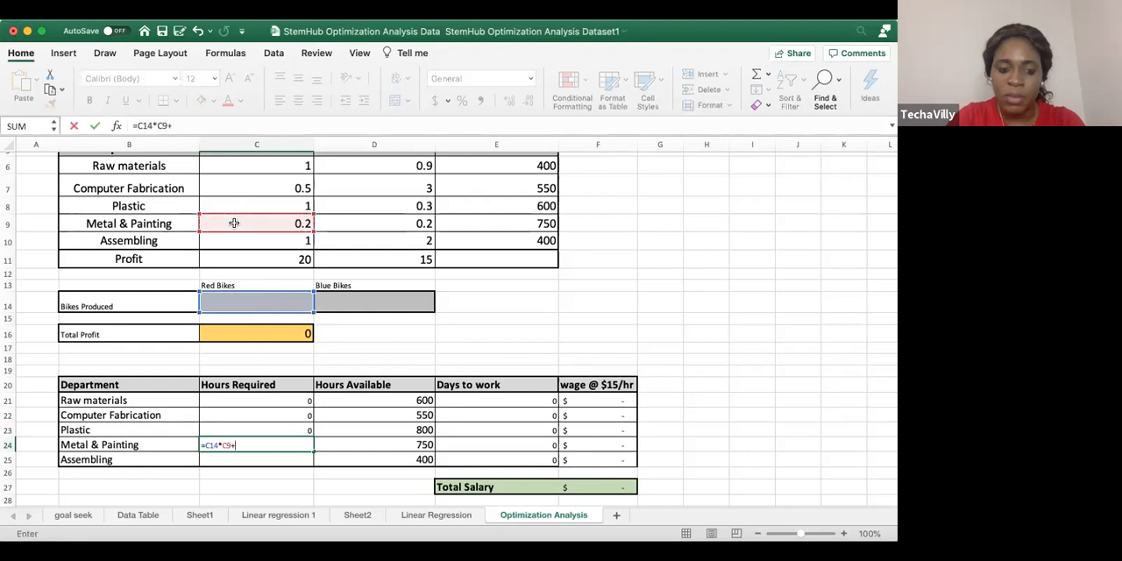
{"action": "left_click", "coordinate": [336, 302]}
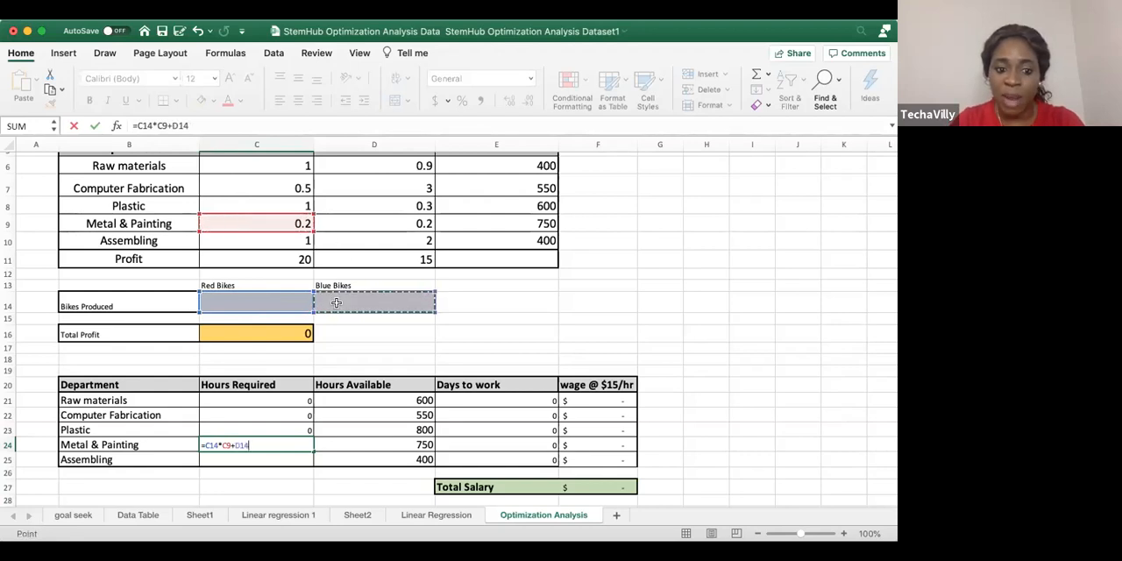
{"action": "type", "text": "*"}
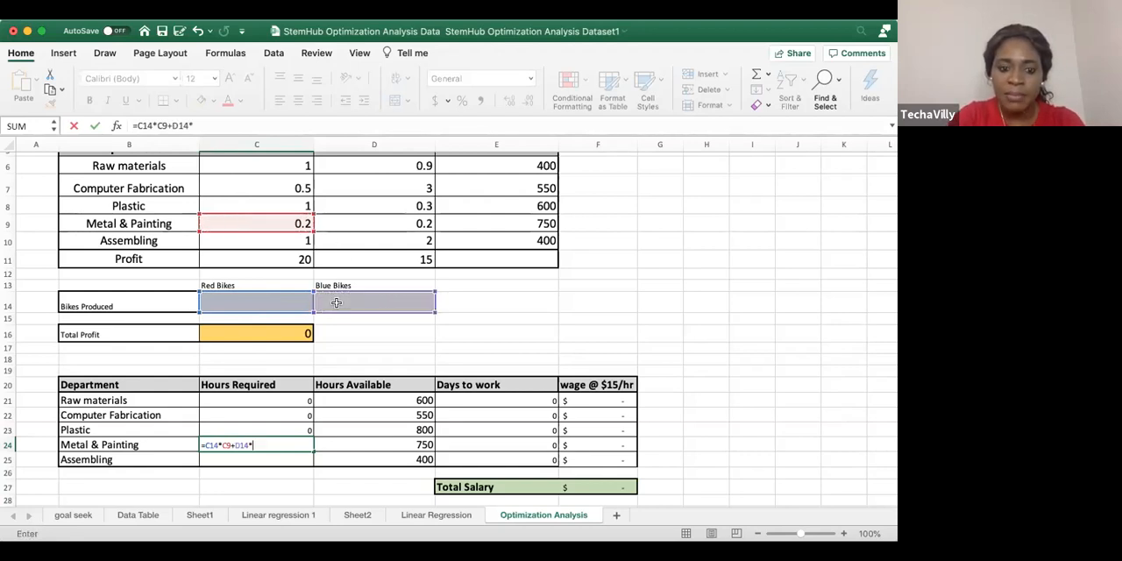
{"action": "left_click", "coordinate": [392, 222]}
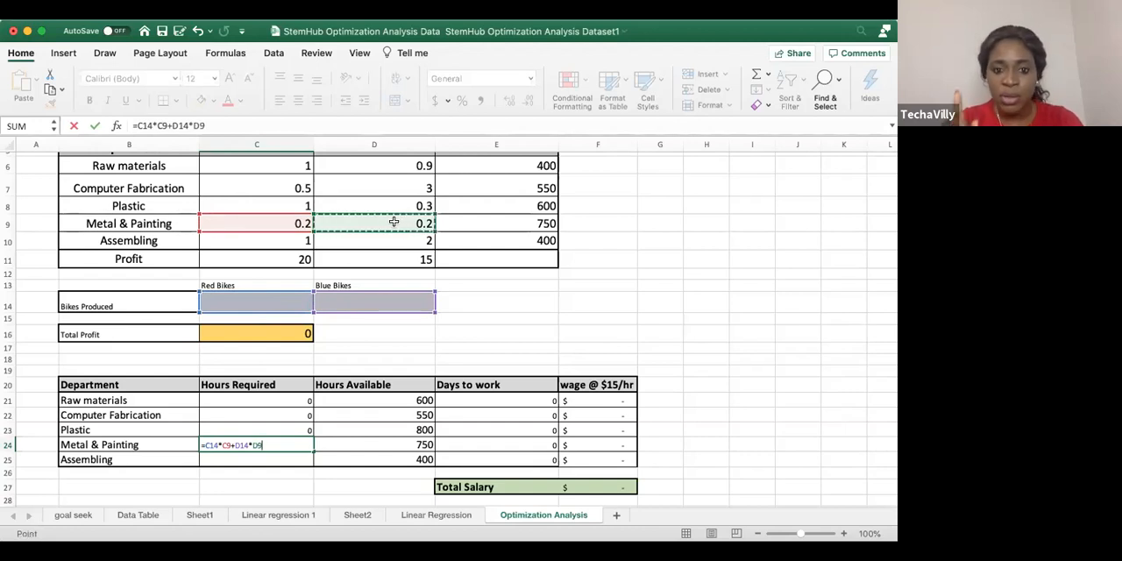
{"action": "key", "text": "Return"}
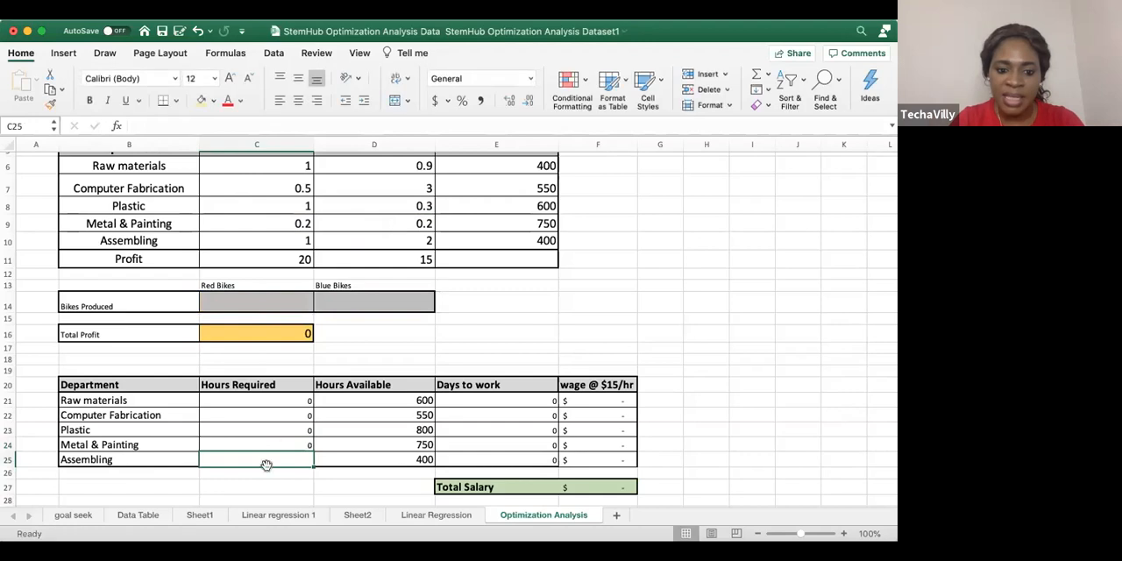
Enter the Hours Required formula =C14*C10+D14*D10 for Assembling in C25
{"action": "type", "text": "="}
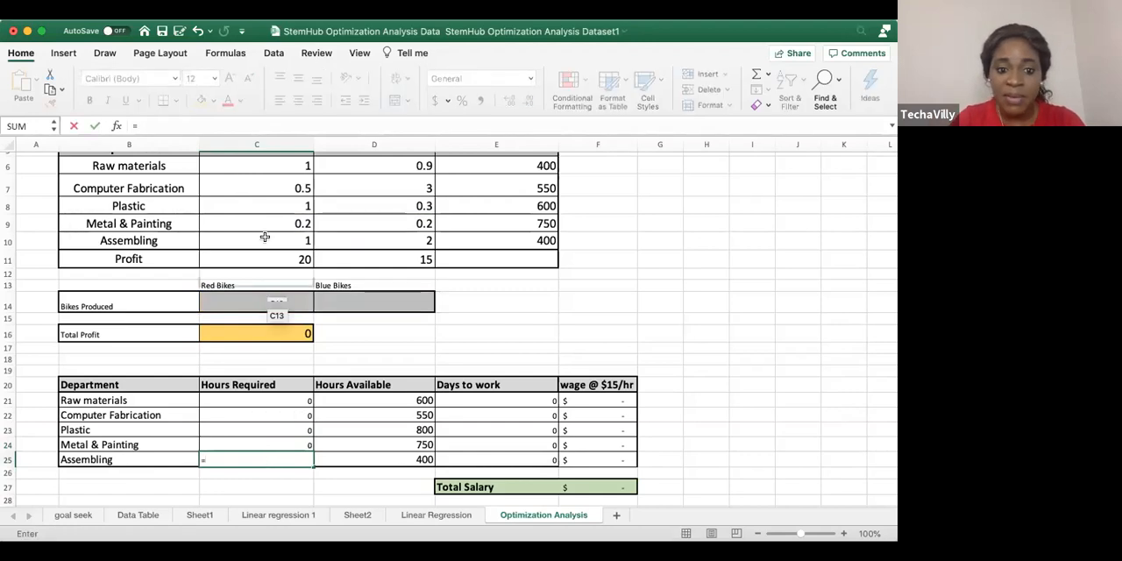
{"action": "left_click", "coordinate": [265, 298]}
{"action": "type", "text": "*"}
{"action": "left_click", "coordinate": [286, 236]}
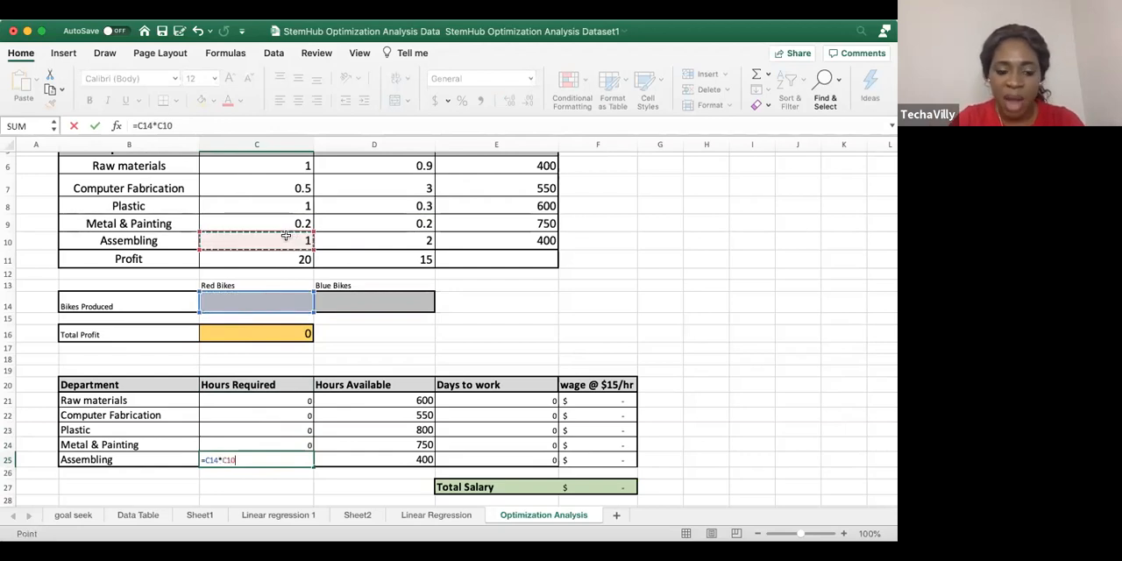
{"action": "type", "text": "+"}
{"action": "left_click", "coordinate": [344, 299]}
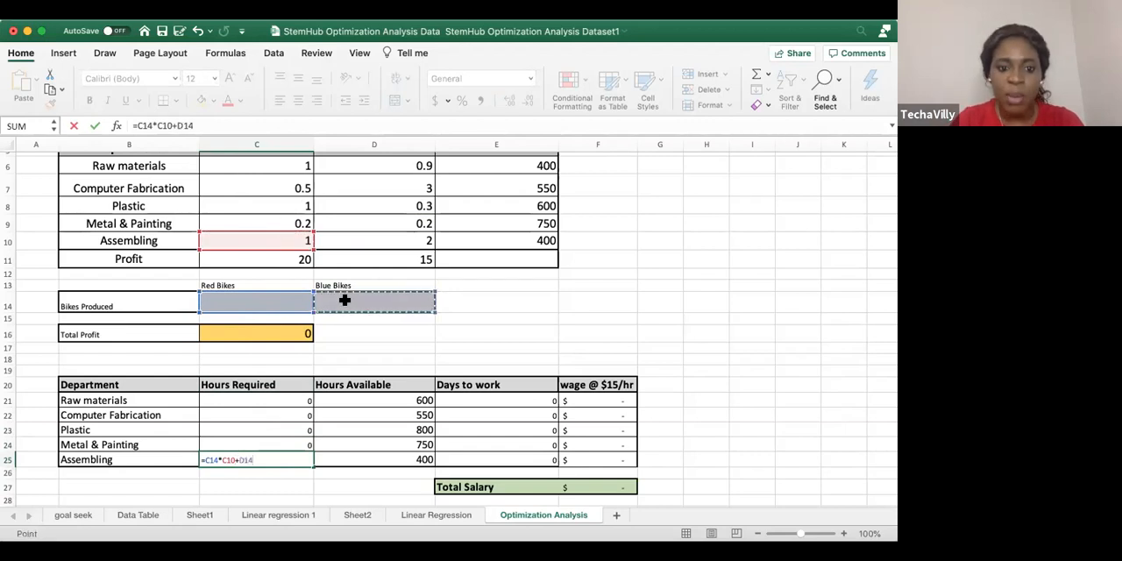
{"action": "type", "text": "*"}
{"action": "left_click", "coordinate": [391, 236]}
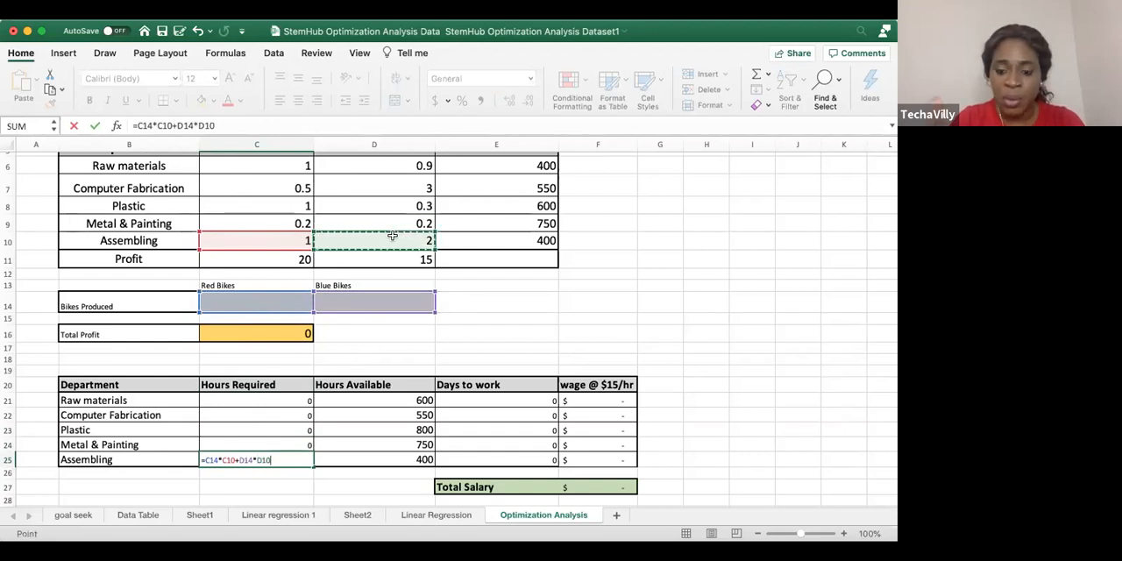
{"action": "key", "text": "Return"}
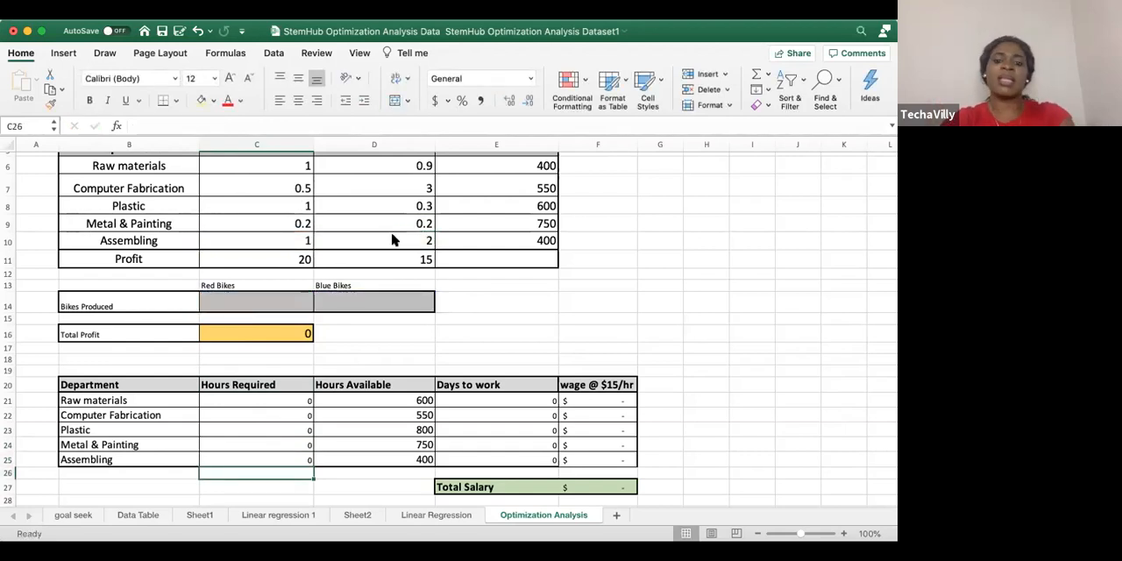
Review the Objective Function table, the Bikes Produced and Total Profit cells, and the department hours table
{"action": "scroll", "coordinate": [438, 289], "scroll_direction": "up", "scroll_amount": 5}
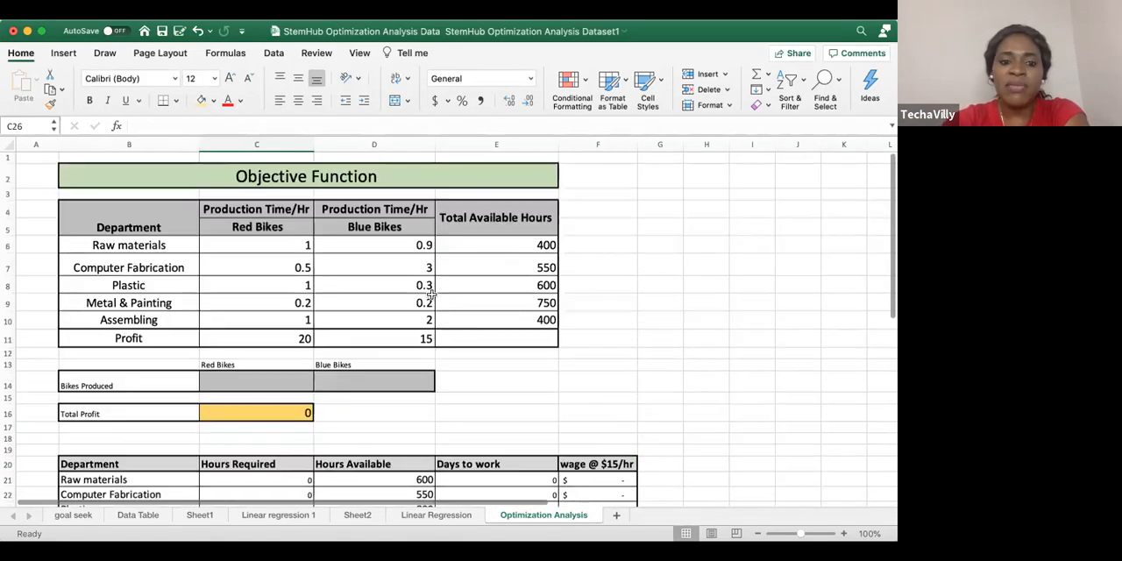
{"action": "scroll", "coordinate": [450, 298], "scroll_direction": "down", "scroll_amount": 5}
{"action": "scroll", "coordinate": [452, 303], "scroll_direction": "up", "scroll_amount": 5}
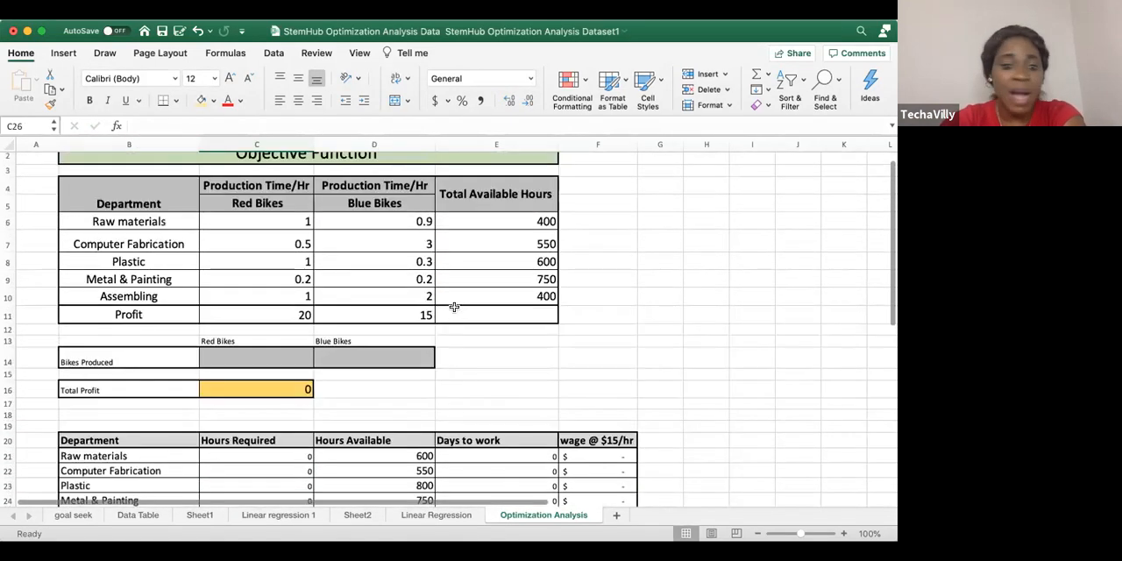
{"action": "scroll", "coordinate": [454, 307], "scroll_direction": "up", "scroll_amount": 1}
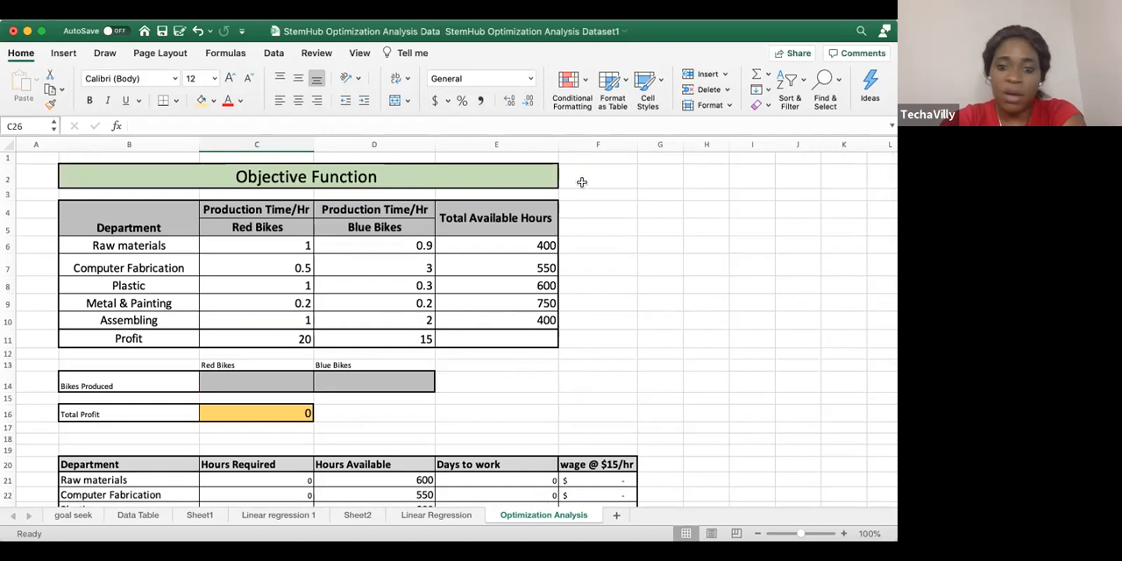
{"action": "scroll", "coordinate": [539, 324], "scroll_direction": "down", "scroll_amount": 1}
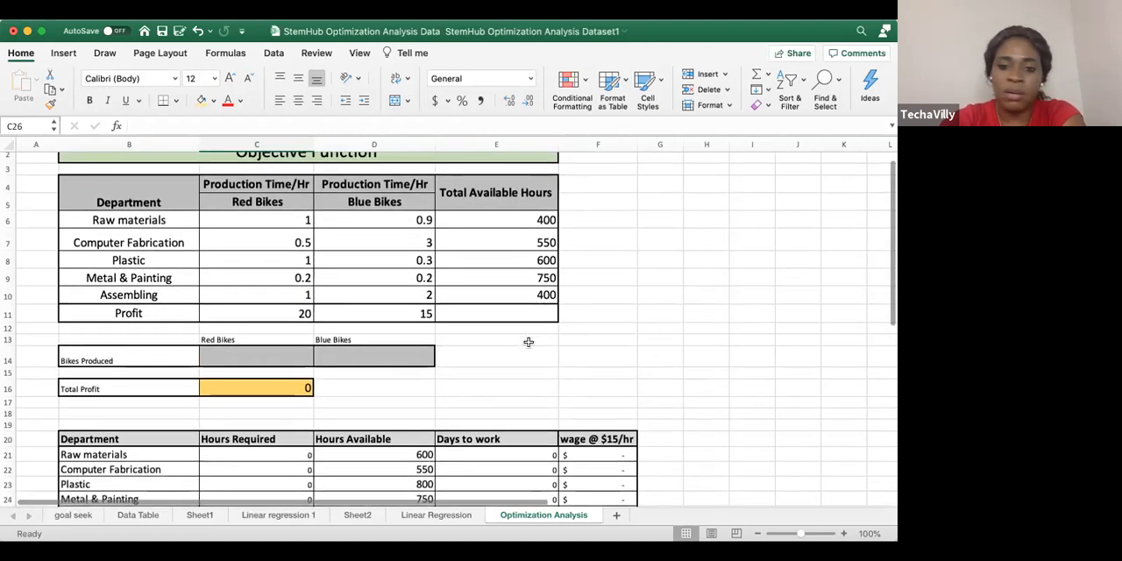
{"action": "scroll", "coordinate": [525, 332], "scroll_direction": "up", "scroll_amount": 1}
{"action": "scroll", "coordinate": [525, 332], "scroll_direction": "down", "scroll_amount": 3}
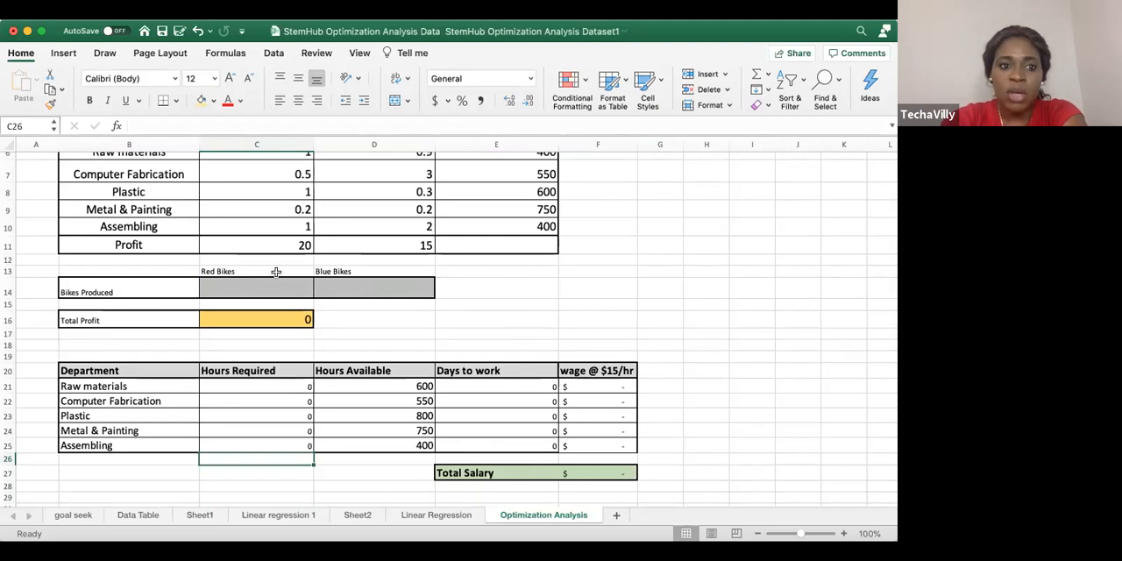
{"action": "scroll", "coordinate": [497, 355], "scroll_direction": "down", "scroll_amount": 1}
{"action": "scroll", "coordinate": [497, 355], "scroll_direction": "up", "scroll_amount": 3}
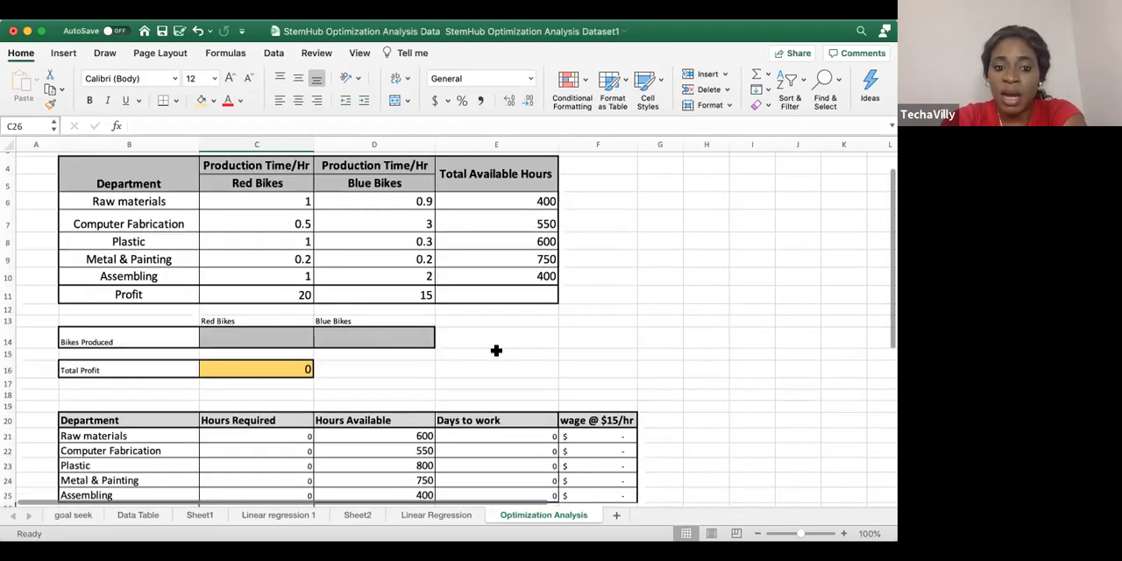
{"action": "scroll", "coordinate": [497, 356], "scroll_direction": "down", "scroll_amount": 1}
{"action": "scroll", "coordinate": [497, 355], "scroll_direction": "down", "scroll_amount": 2}
{"action": "scroll", "coordinate": [500, 353], "scroll_direction": "up", "scroll_amount": 3}
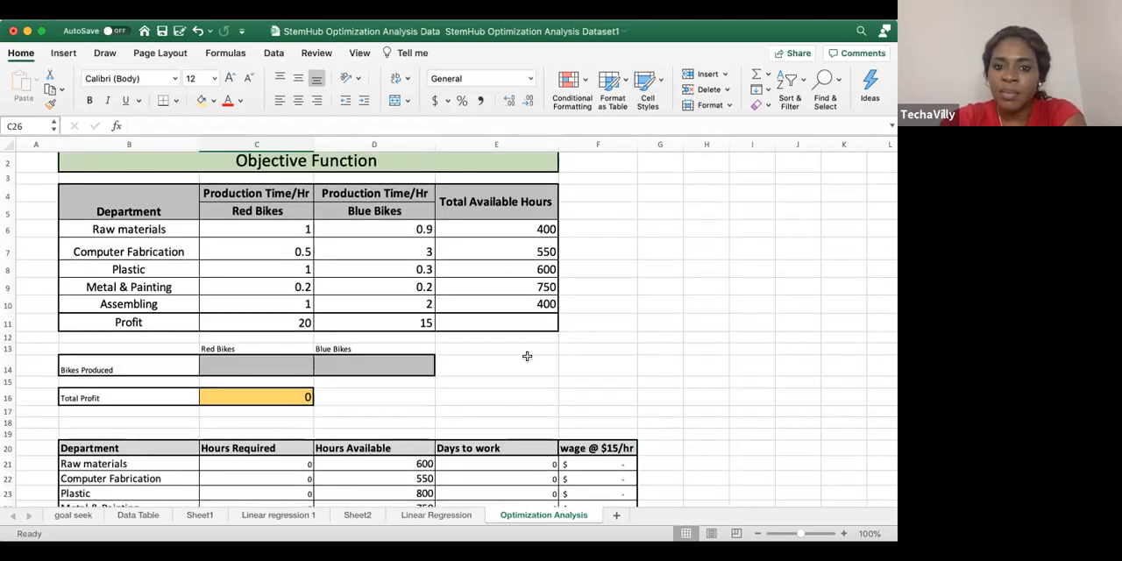
{"action": "scroll", "coordinate": [522, 354], "scroll_direction": "down", "scroll_amount": 4}
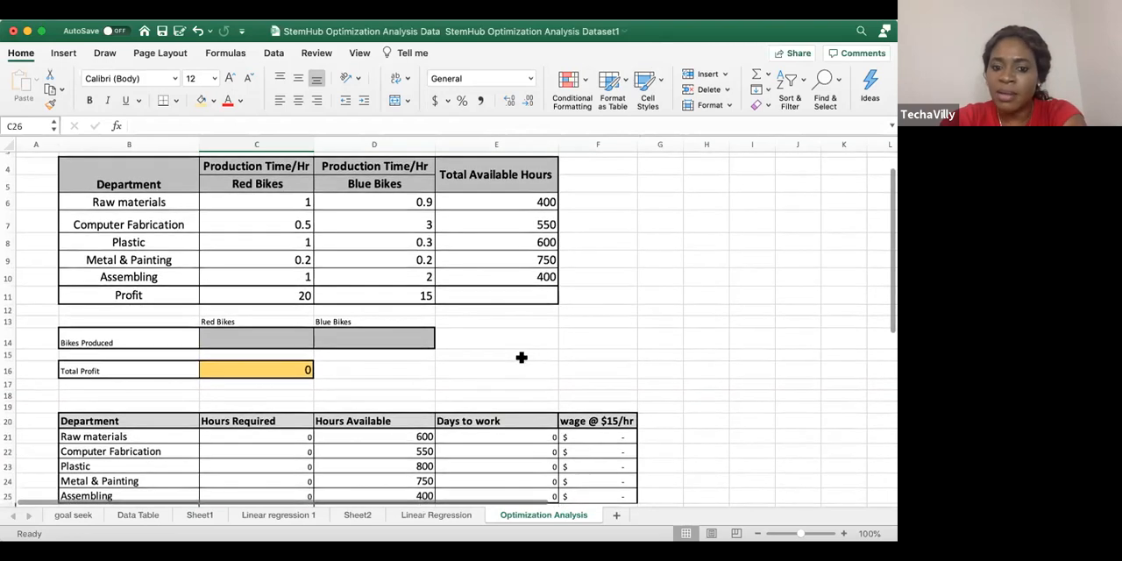
{"action": "scroll", "coordinate": [519, 356], "scroll_direction": "down", "scroll_amount": 1}
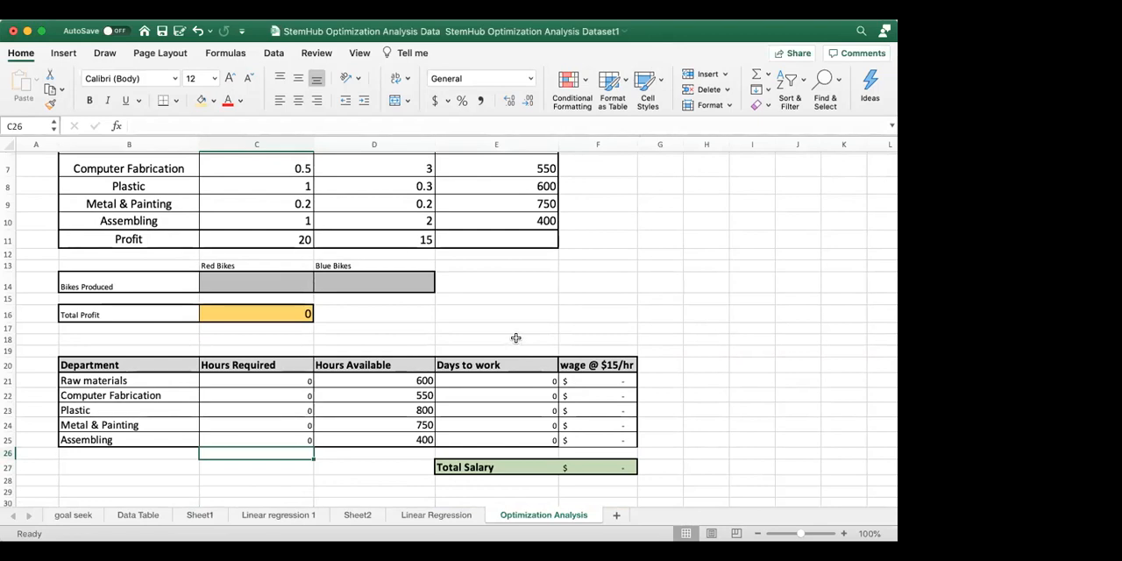
{"action": "scroll", "coordinate": [478, 295], "scroll_direction": "up", "scroll_amount": 5}
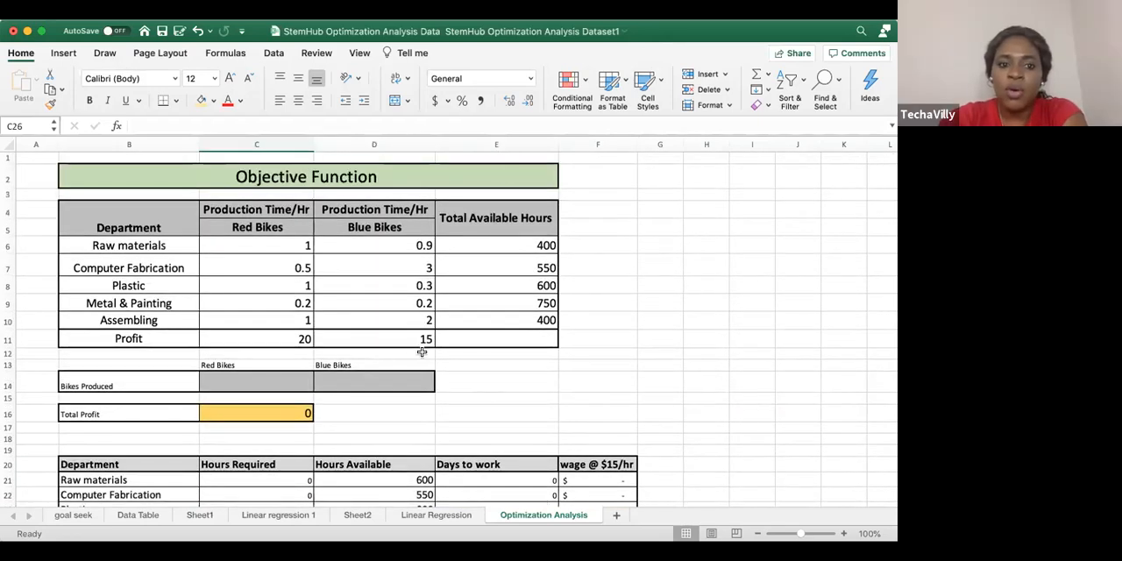
{"action": "scroll", "coordinate": [464, 354], "scroll_direction": "down", "scroll_amount": 5}
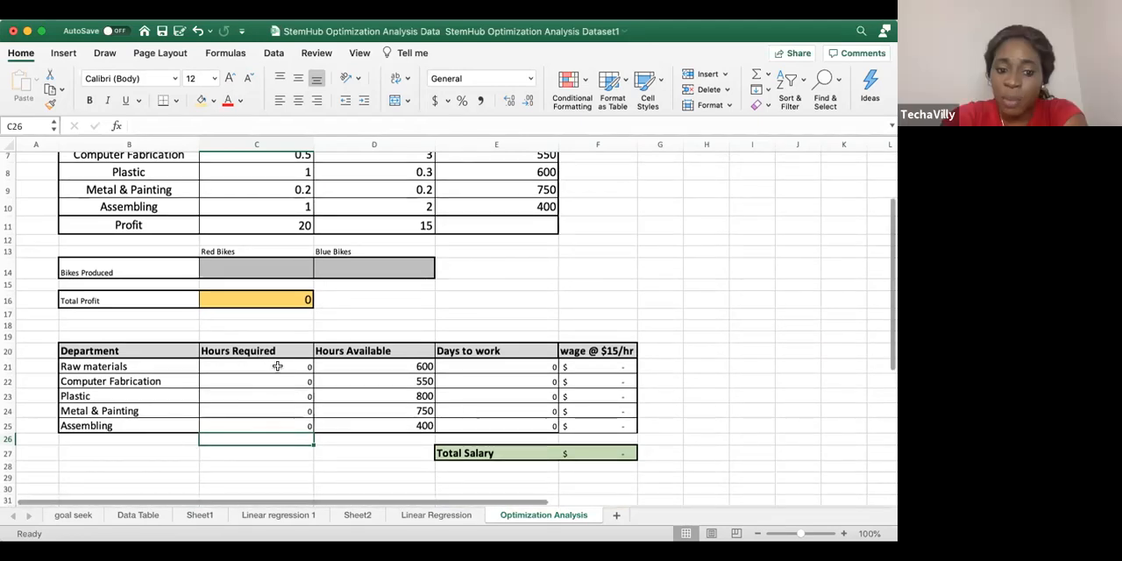
Inspect the Hours Required formulas for Raw materials, Computer Fabrication, Plastic and Metal & Painting in C21 to C24
{"action": "double_click", "coordinate": [277, 367]}
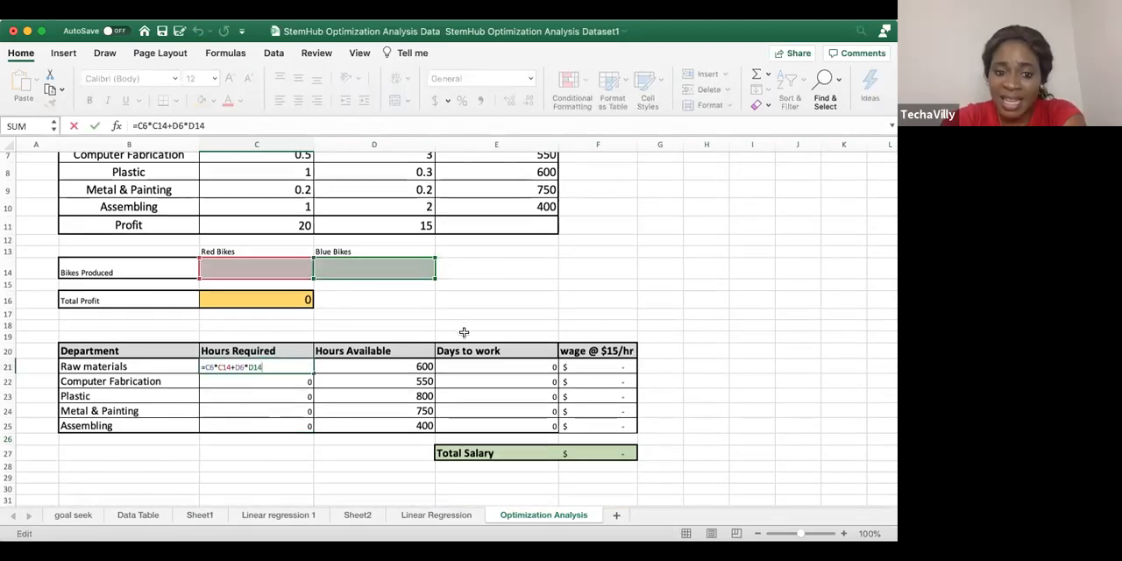
{"action": "scroll", "coordinate": [465, 330], "scroll_direction": "up", "scroll_amount": 3}
{"action": "scroll", "coordinate": [470, 329], "scroll_direction": "down", "scroll_amount": 1}
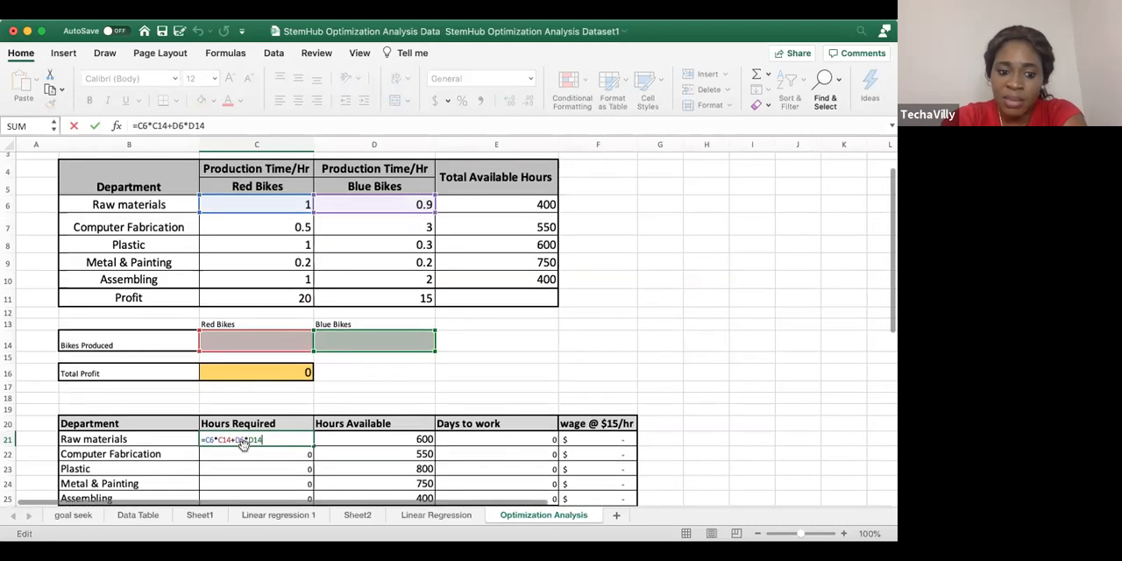
{"action": "double_click", "coordinate": [237, 453]}
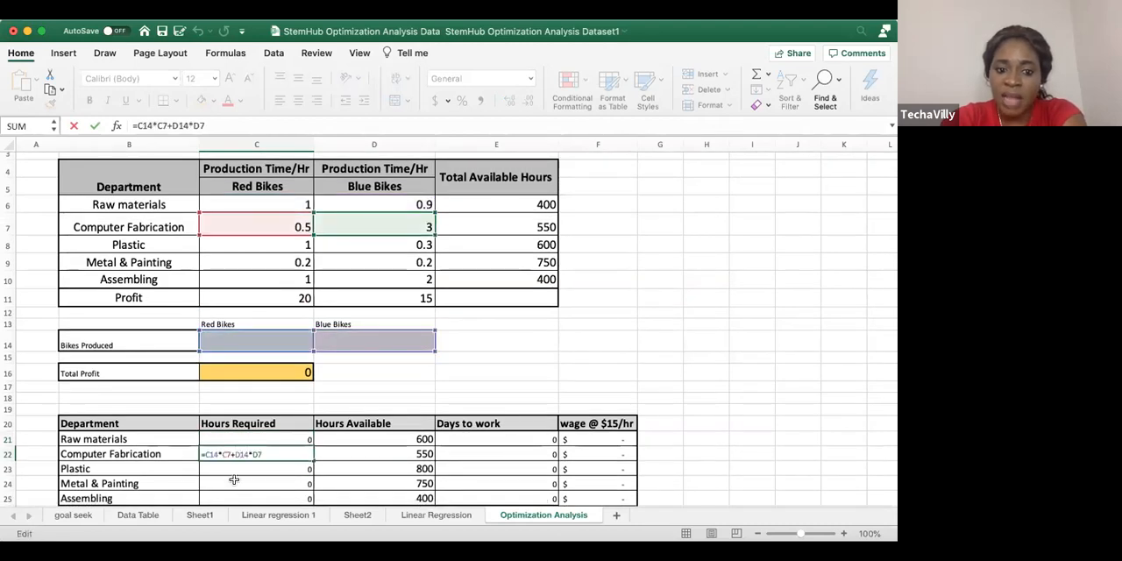
{"action": "left_click", "coordinate": [262, 469]}
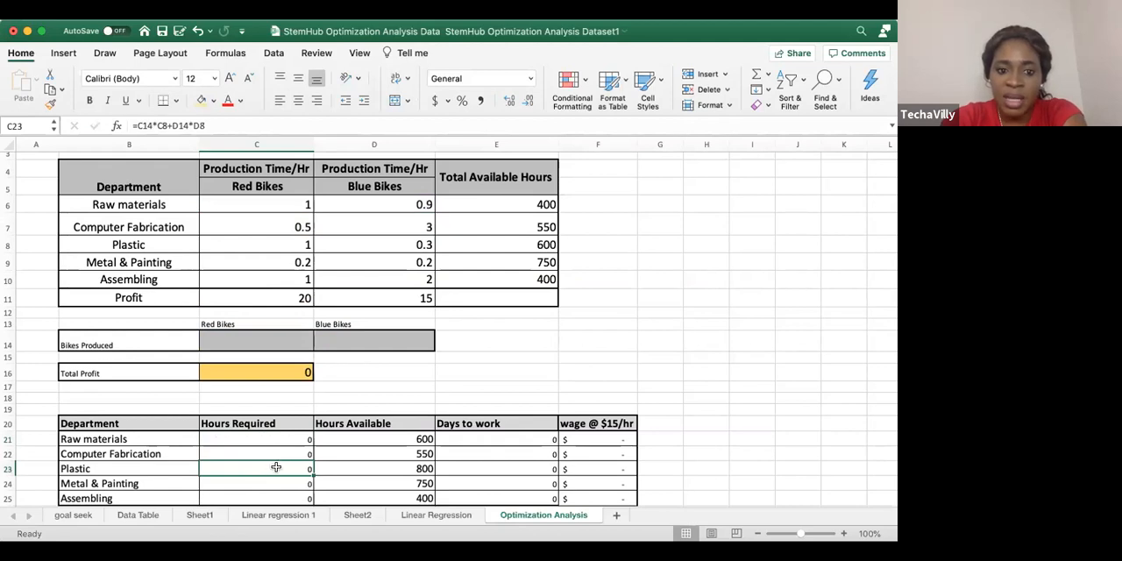
{"action": "double_click", "coordinate": [275, 467]}
{"action": "scroll", "coordinate": [295, 458], "scroll_direction": "down", "scroll_amount": 3}
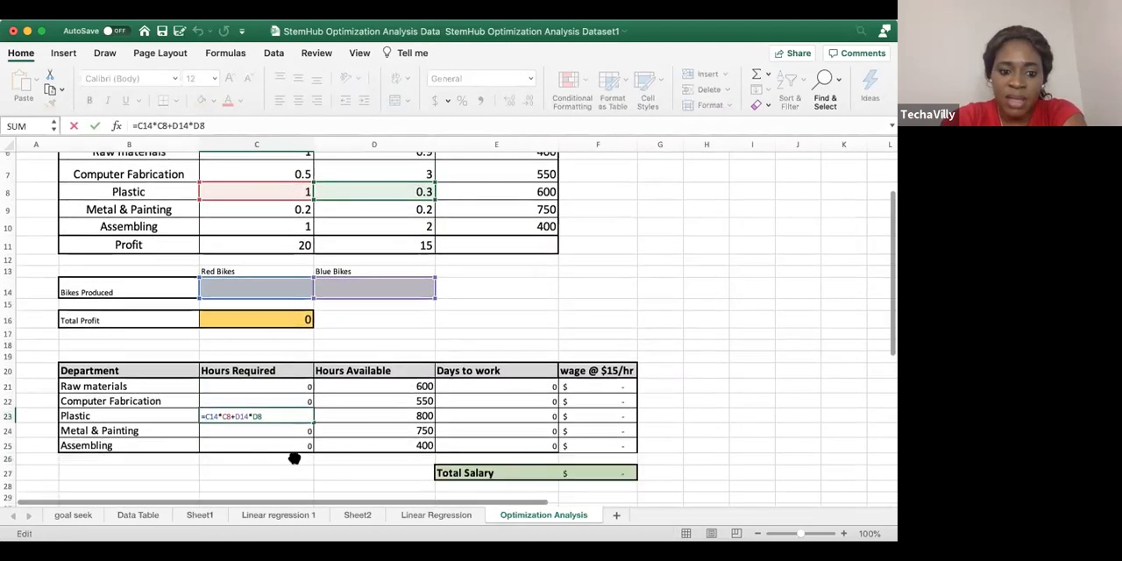
{"action": "left_click", "coordinate": [263, 431]}
{"action": "double_click", "coordinate": [263, 430]}
{"action": "key", "text": "Escape"}
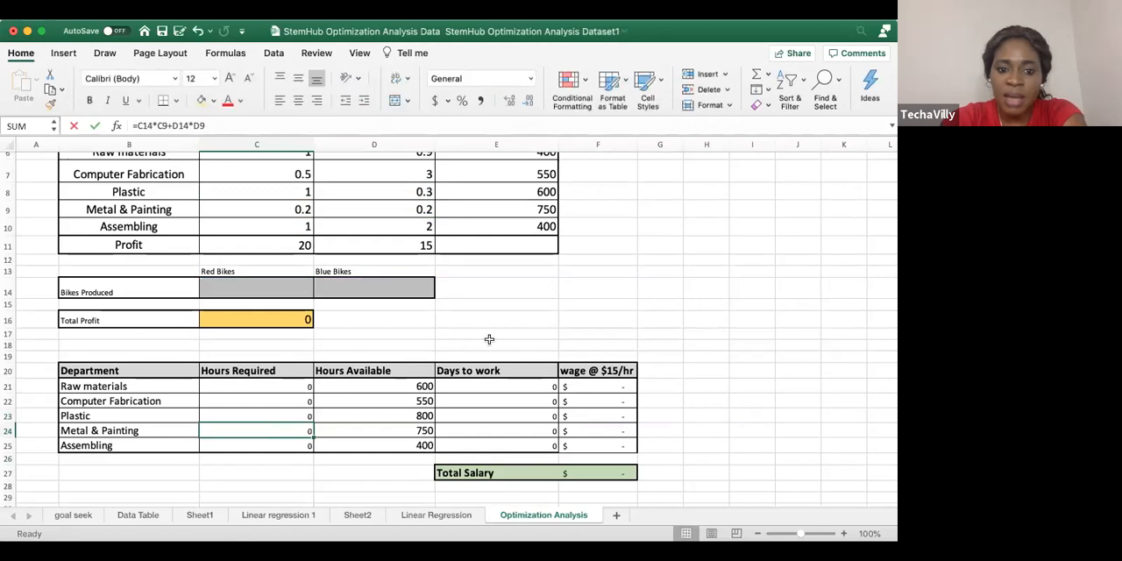
{"action": "left_click", "coordinate": [489, 342]}
Start Solver and set its objective to maximize the Total Profit cell C16
{"action": "scroll", "coordinate": [490, 337], "scroll_direction": "up", "scroll_amount": 3}
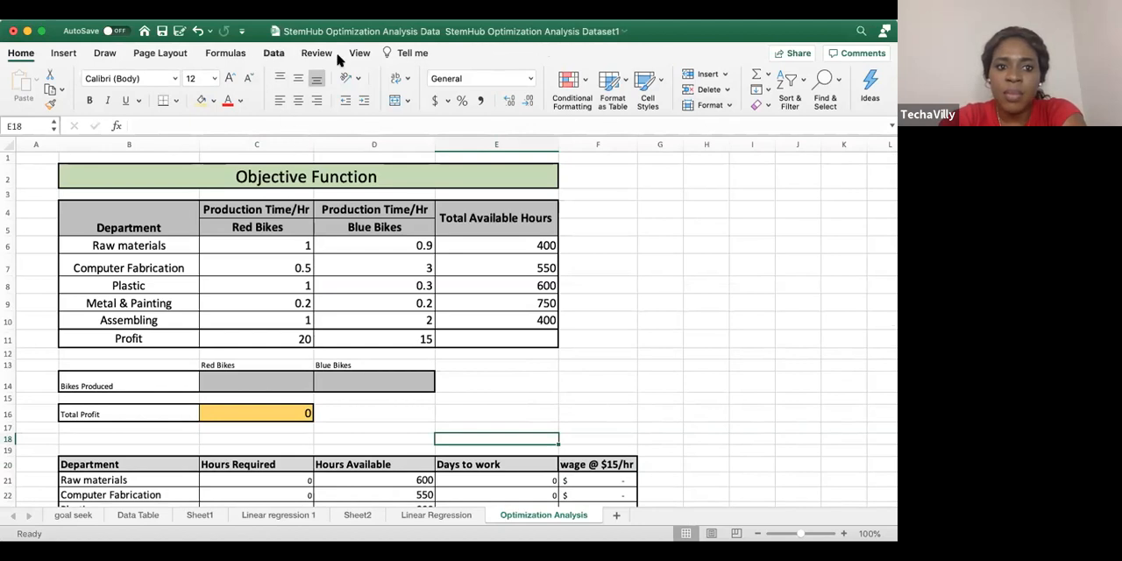
{"action": "left_click", "coordinate": [274, 53]}
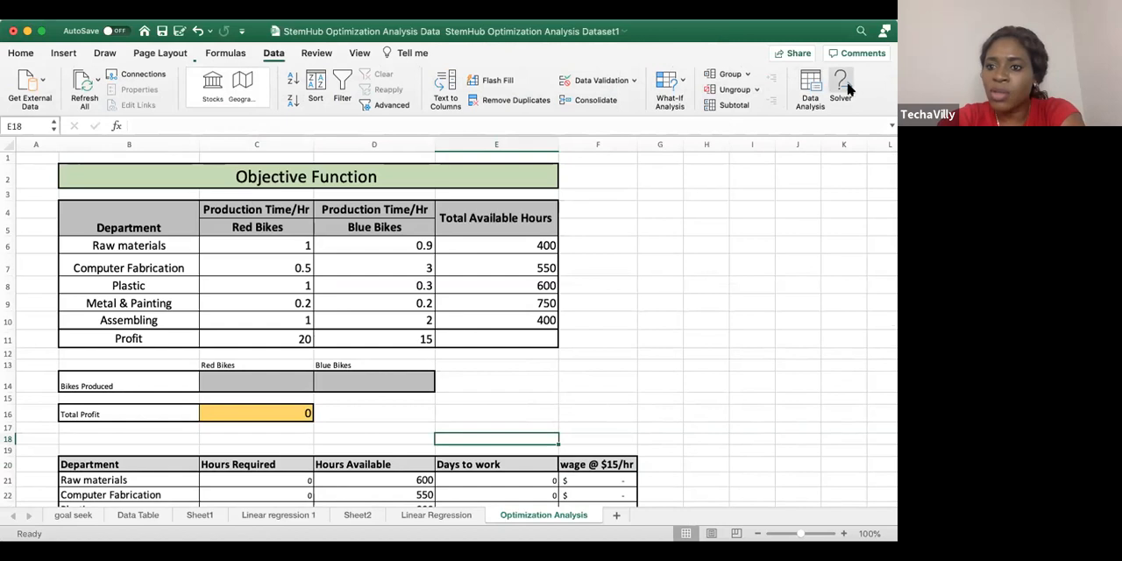
{"action": "left_click", "coordinate": [843, 87]}
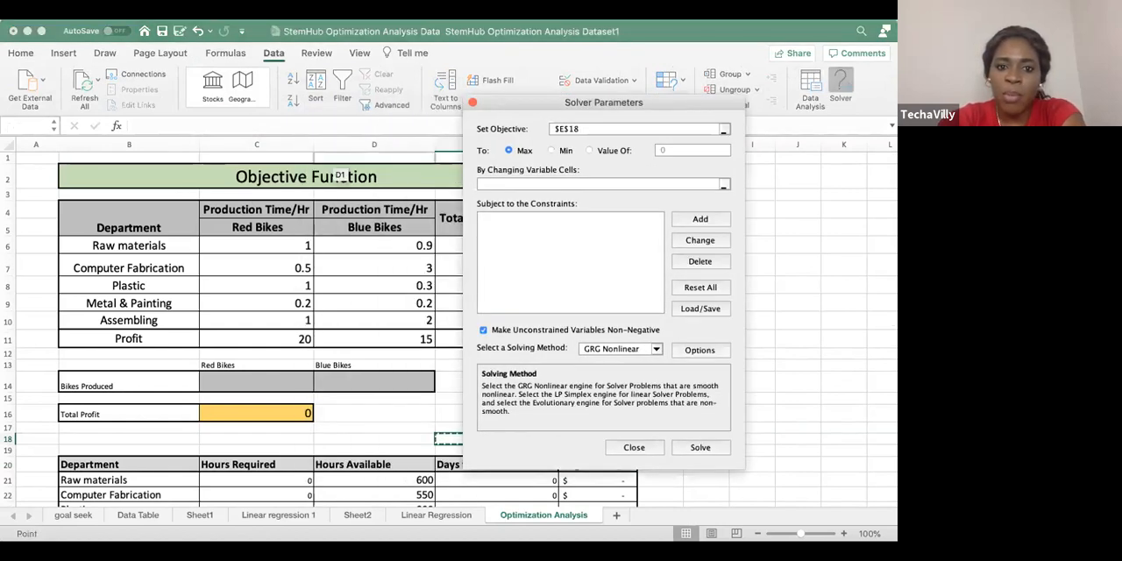
{"action": "left_click_drag", "start_coordinate": [675, 103], "coordinate": [635, 103]}
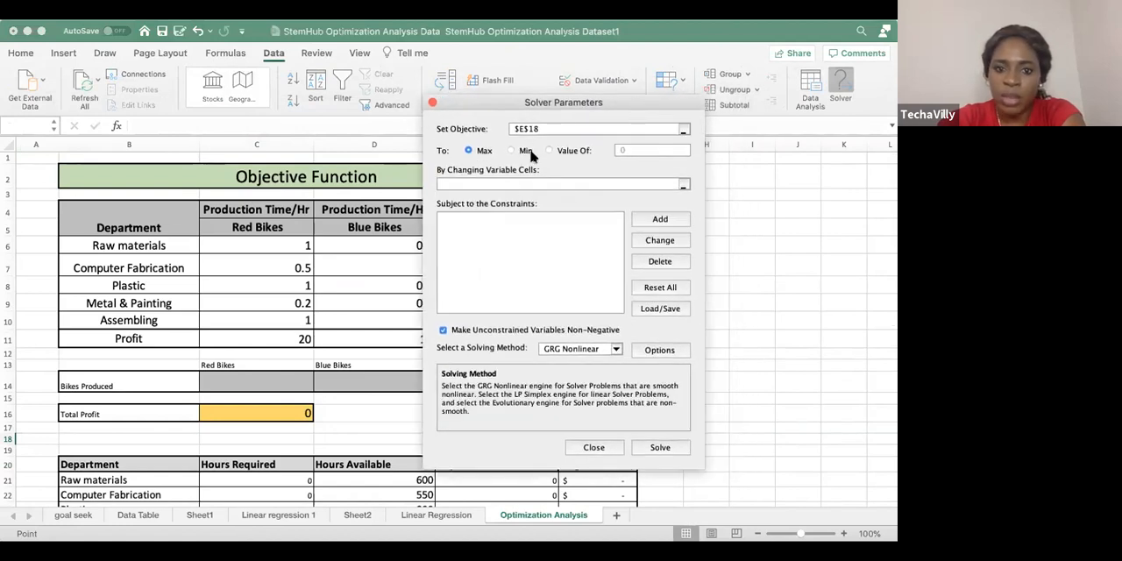
{"action": "left_click", "coordinate": [251, 408]}
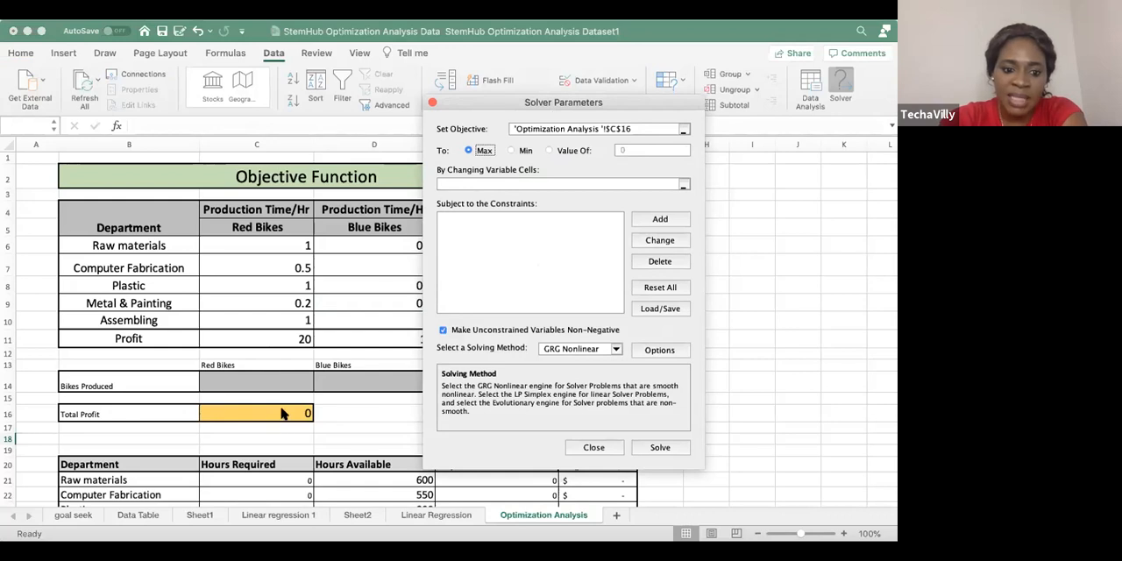
{"action": "left_click_drag", "start_coordinate": [677, 129], "coordinate": [494, 129]}
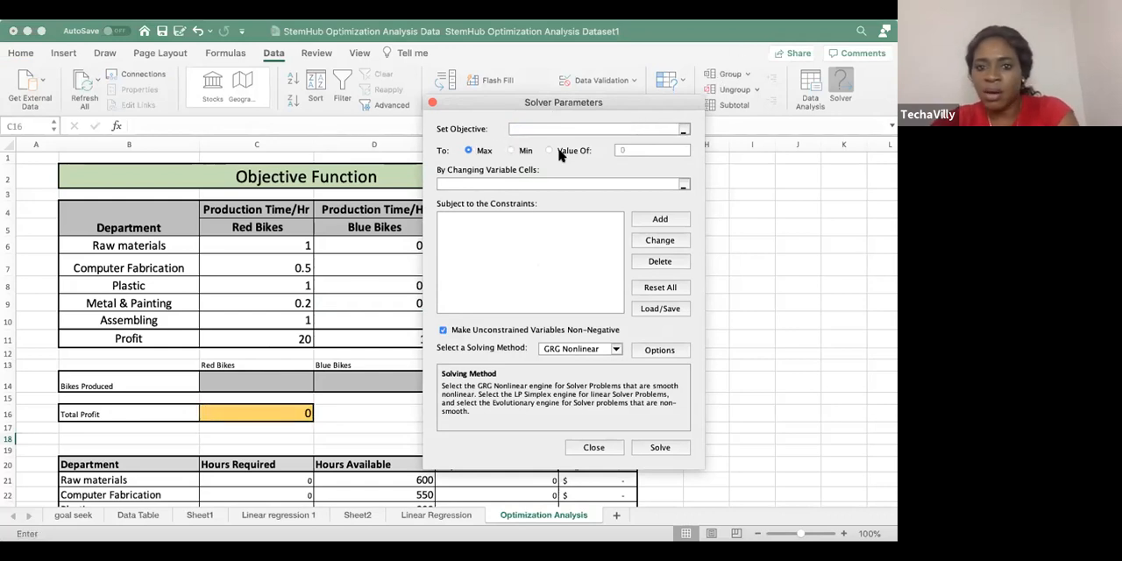
{"action": "left_click", "coordinate": [679, 129]}
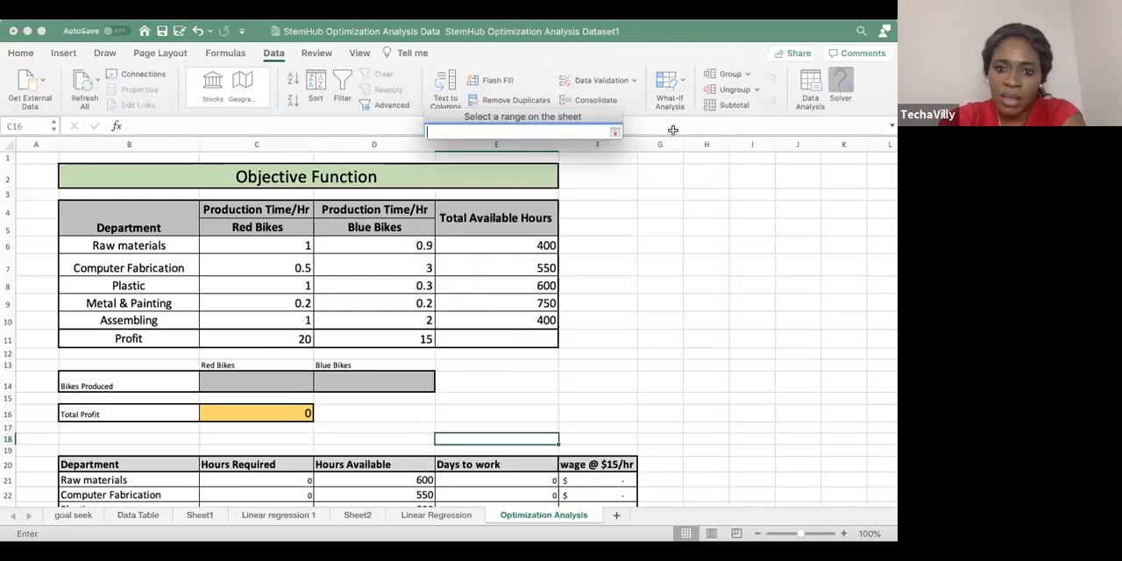
{"action": "left_click", "coordinate": [262, 414]}
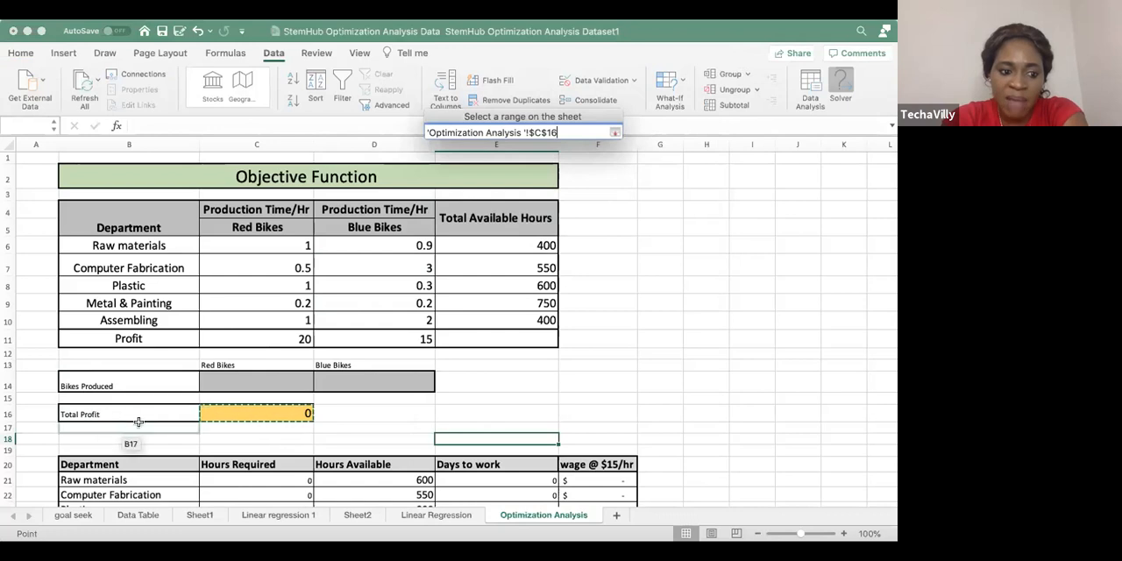
{"action": "left_click", "coordinate": [615, 133]}
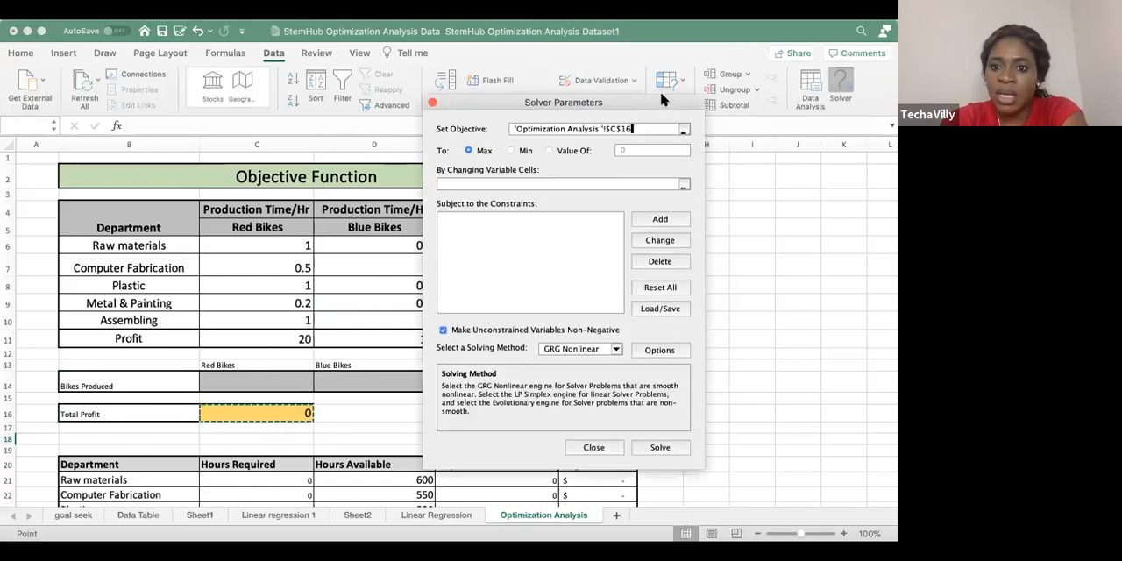
Set Solver's changing variable cells to the Bikes Produced range C14:D14
{"action": "left_click_drag", "start_coordinate": [652, 104], "coordinate": [659, 60]}
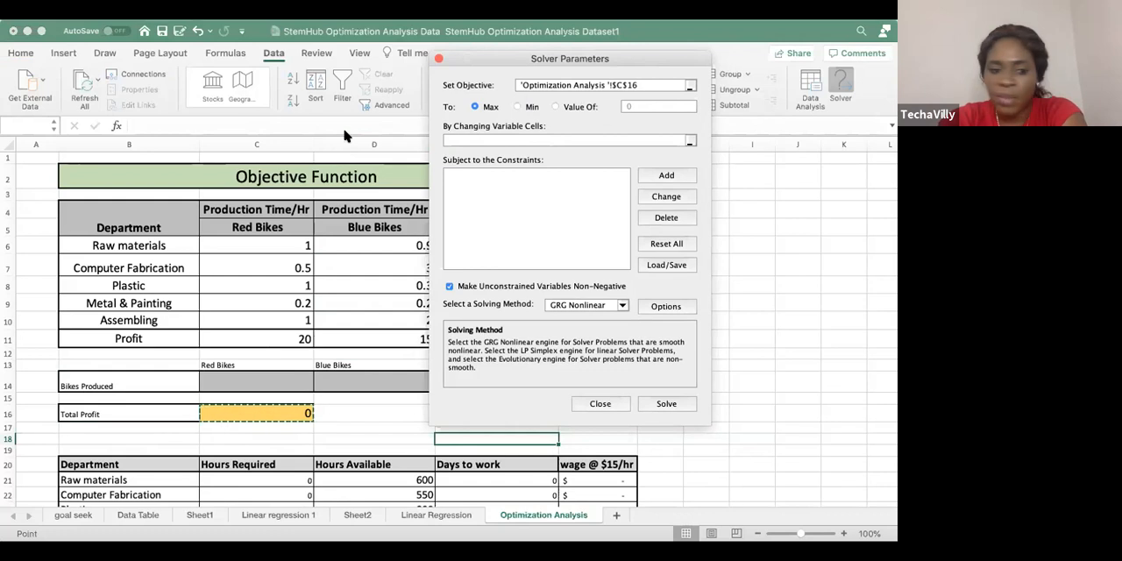
{"action": "left_click", "coordinate": [691, 141]}
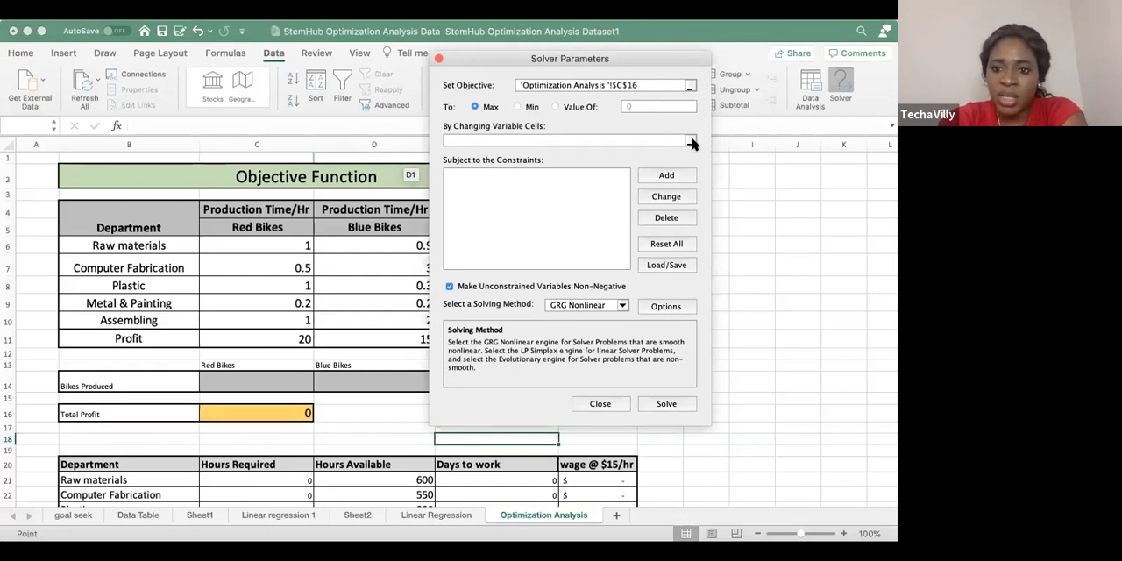
{"action": "left_click_drag", "start_coordinate": [255, 378], "coordinate": [364, 377]}
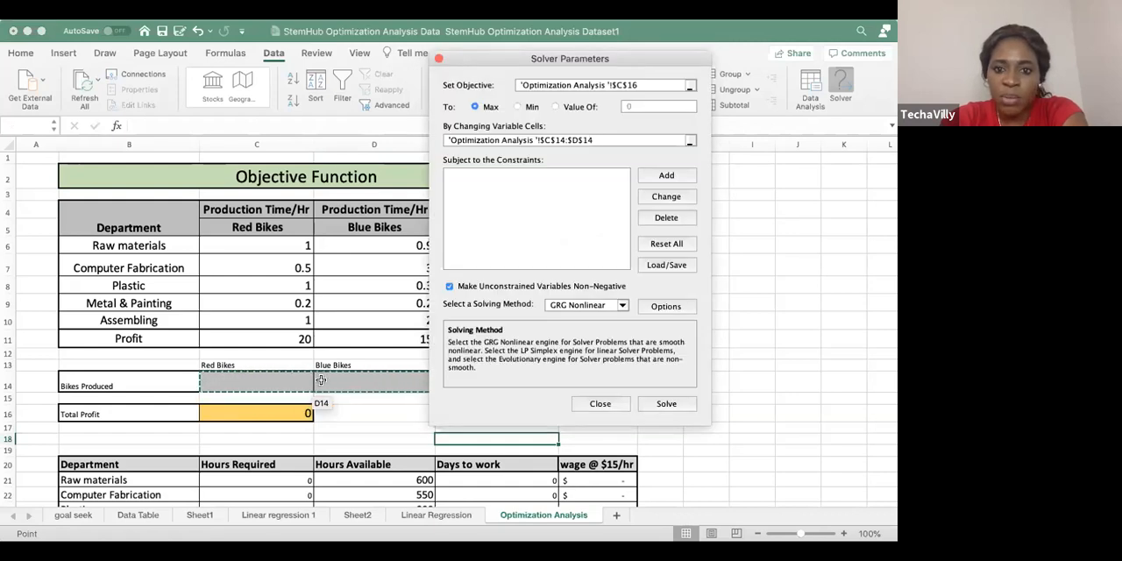
Start a new Solver constraint with the Hours Required range C21:C25 as its cell reference
{"action": "left_click", "coordinate": [659, 176]}
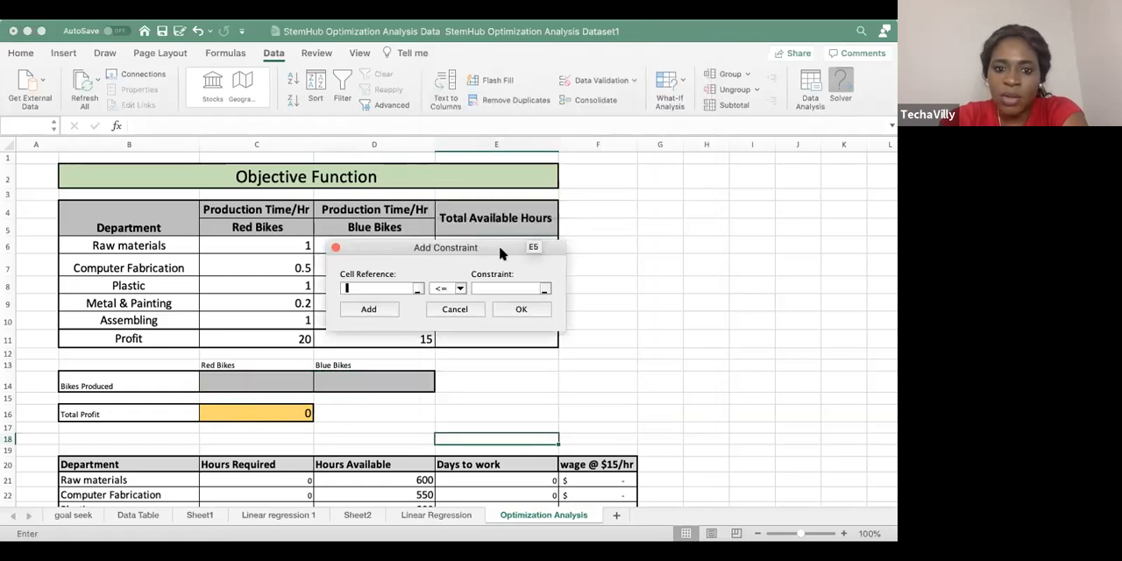
{"action": "left_click_drag", "start_coordinate": [504, 244], "coordinate": [663, 150]}
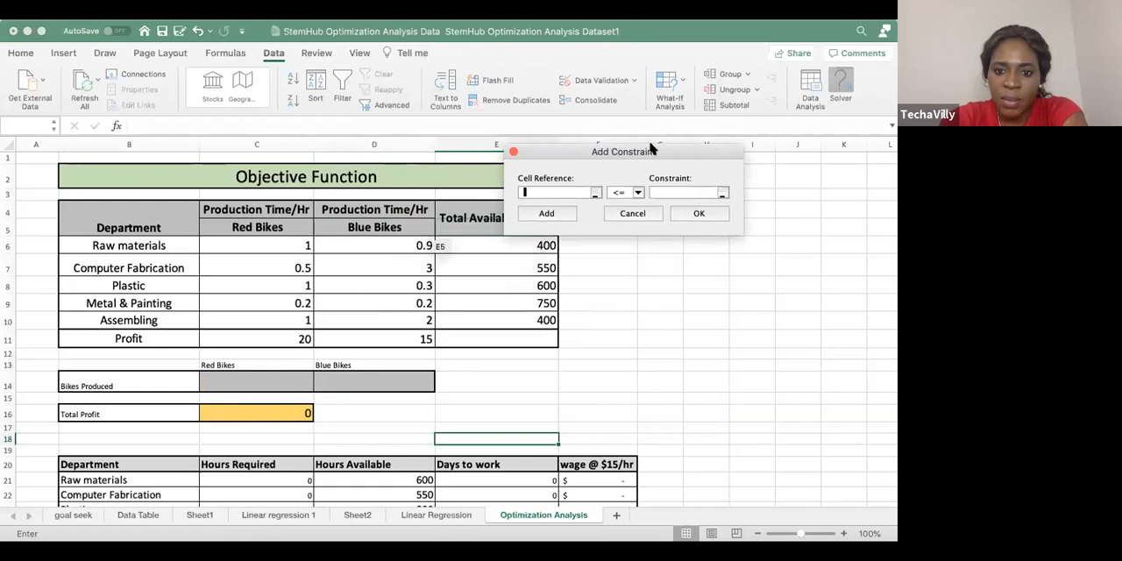
{"action": "left_click_drag", "start_coordinate": [585, 149], "coordinate": [504, 136]}
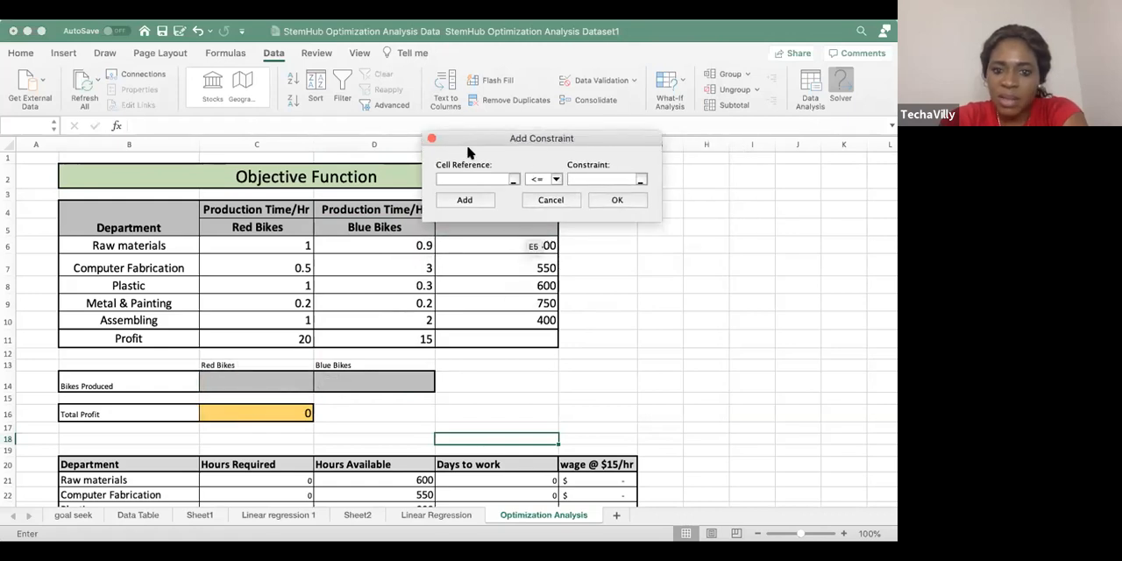
{"action": "scroll", "coordinate": [451, 431], "scroll_direction": "down", "scroll_amount": 5}
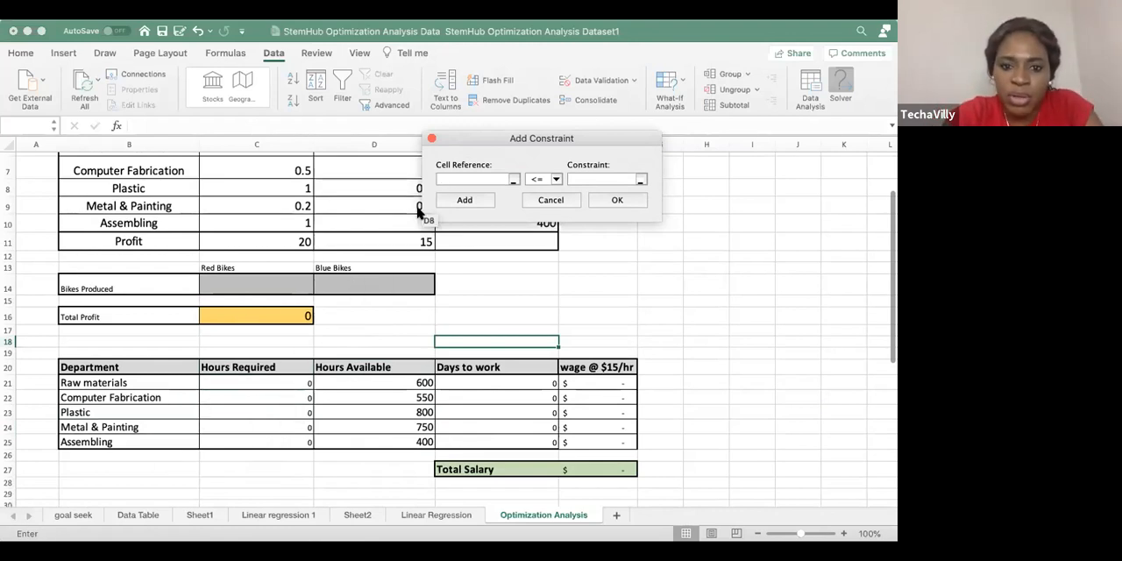
{"action": "left_click", "coordinate": [514, 179]}
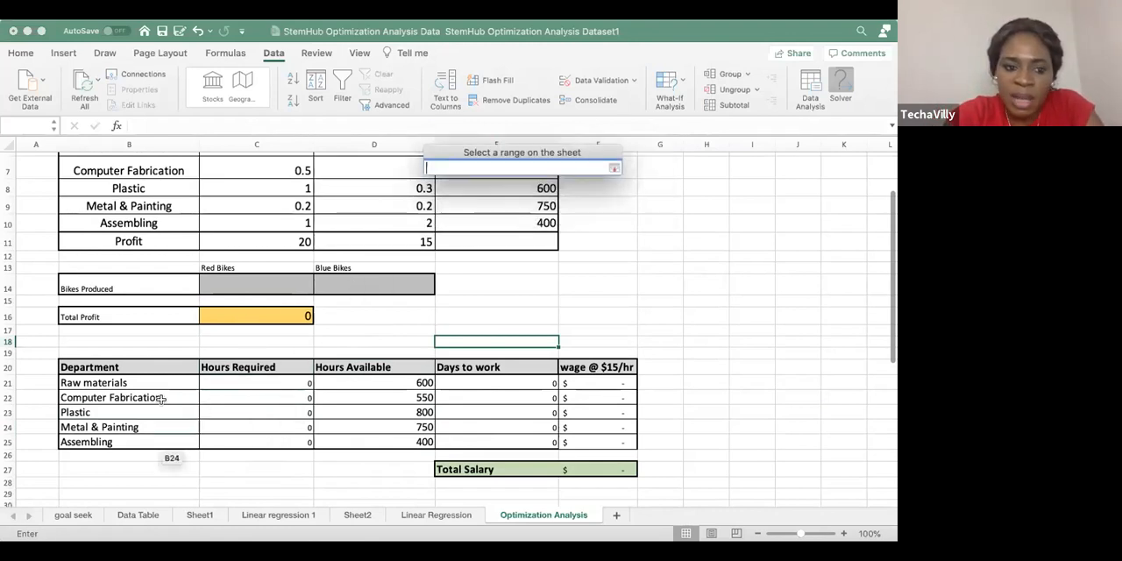
{"action": "left_click_drag", "start_coordinate": [256, 377], "coordinate": [251, 442]}
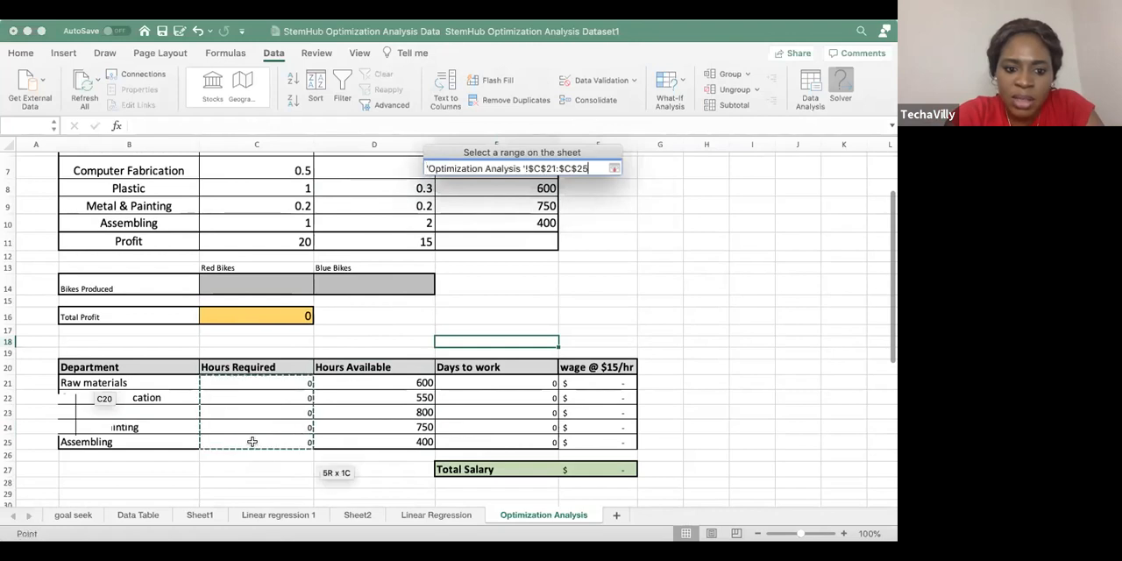
{"action": "left_click", "coordinate": [613, 167]}
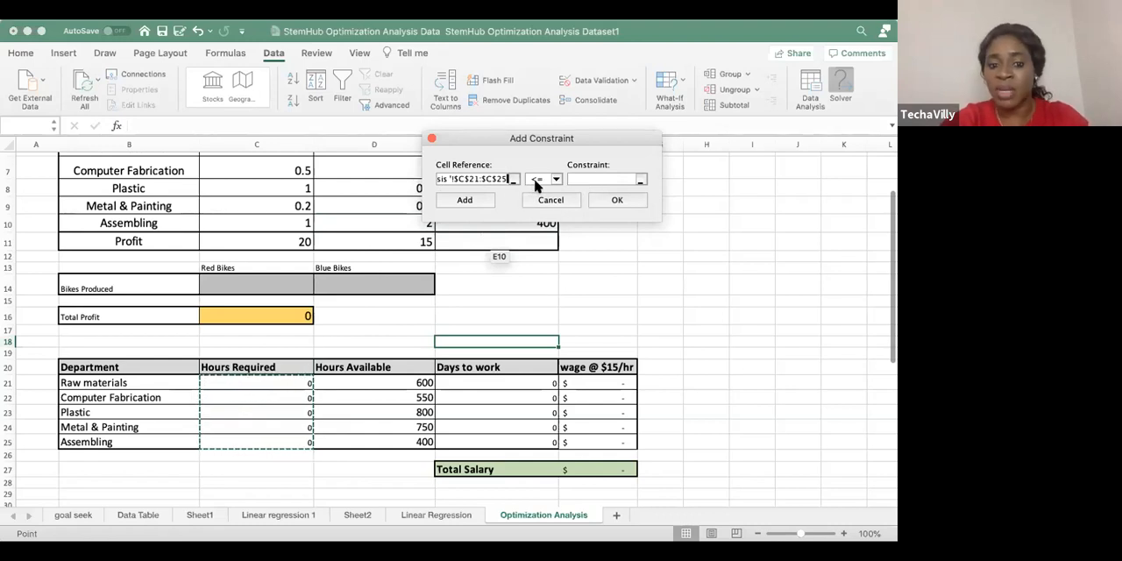
Limit the constraint to <= the Hours Available range D21:D25 and add it to the Solver model
{"action": "left_click", "coordinate": [635, 177]}
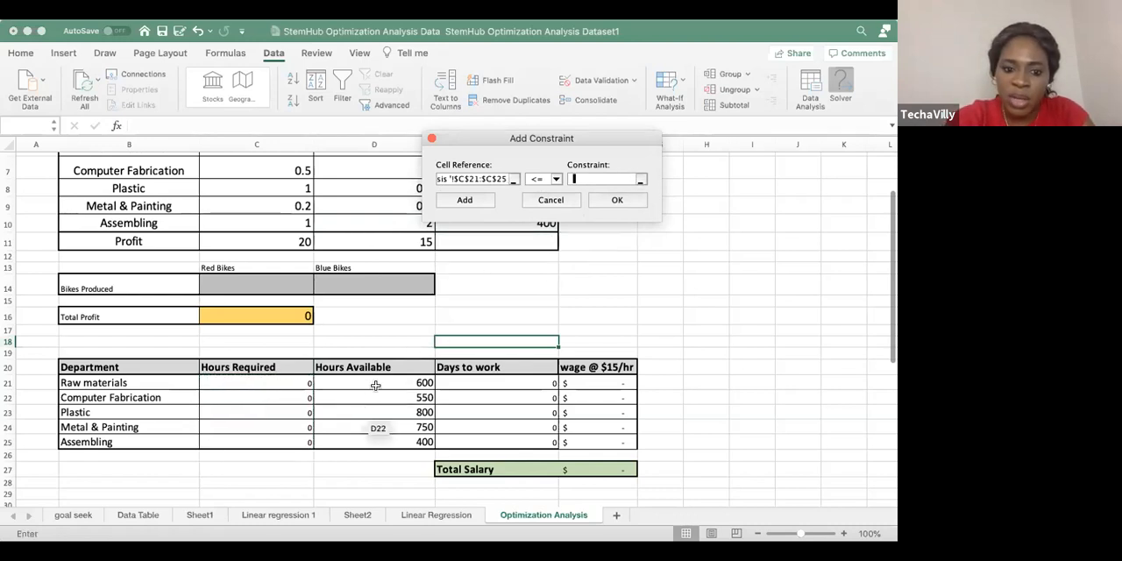
{"action": "left_click_drag", "start_coordinate": [377, 384], "coordinate": [393, 444]}
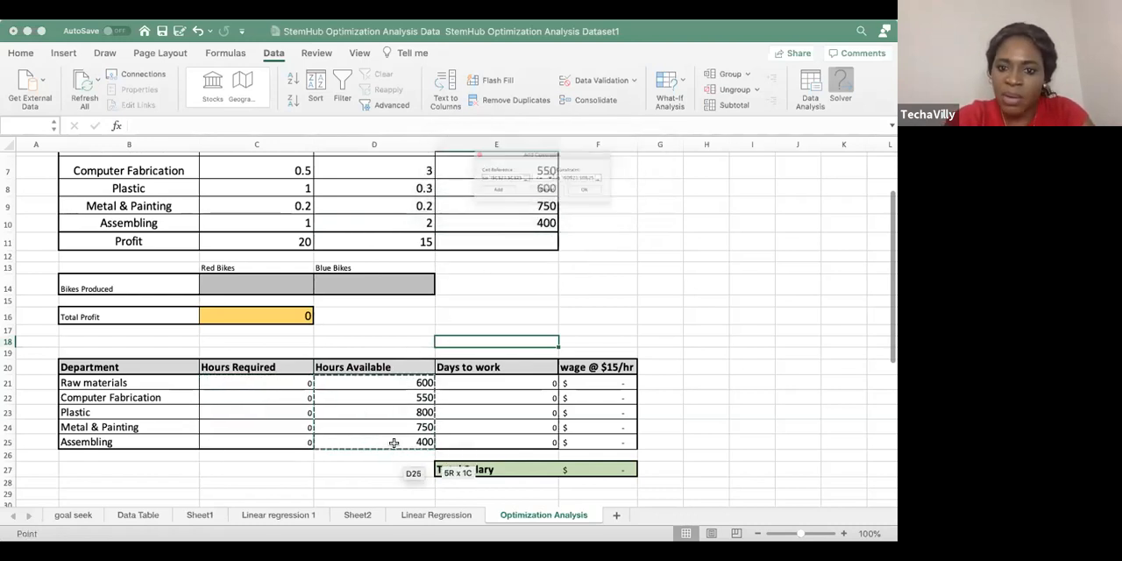
{"action": "left_click_drag", "start_coordinate": [609, 138], "coordinate": [627, 113]}
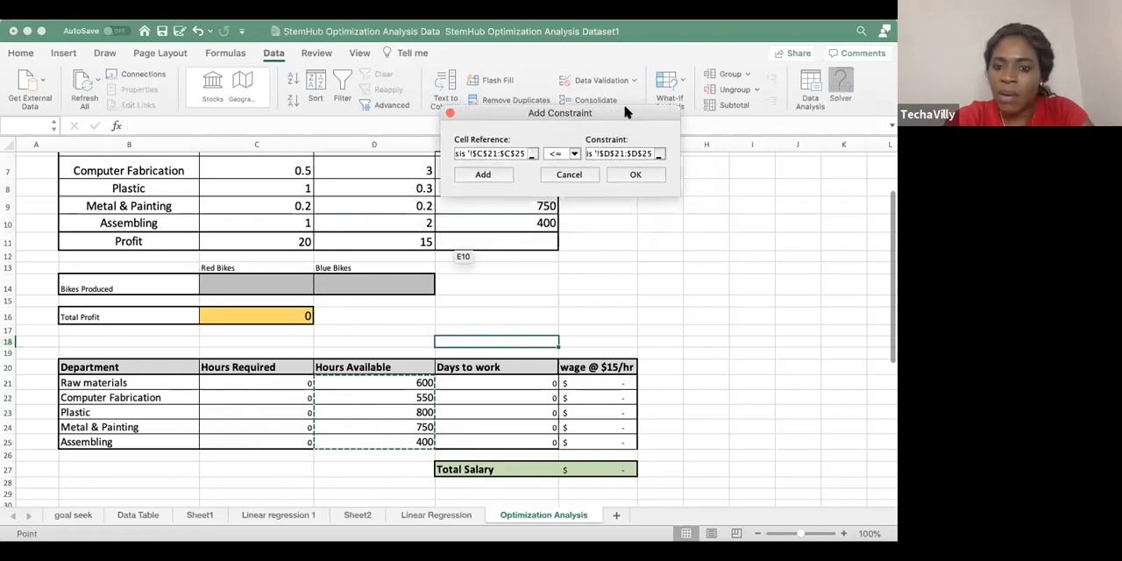
{"action": "left_click", "coordinate": [638, 175]}
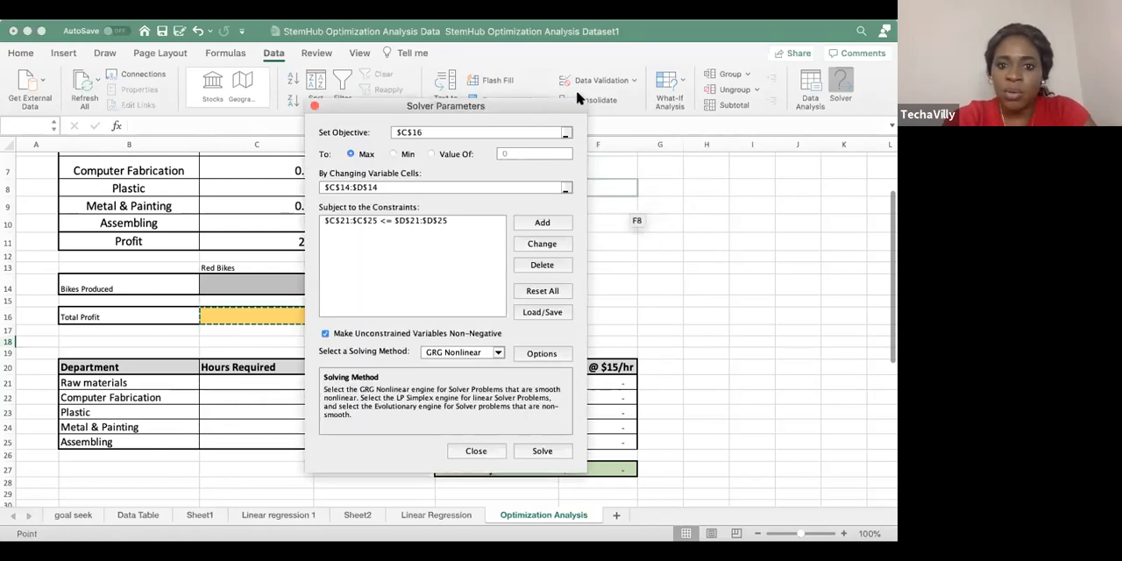
Set Solver's solving method to Simplex LP
{"action": "left_click_drag", "start_coordinate": [548, 106], "coordinate": [623, 68]}
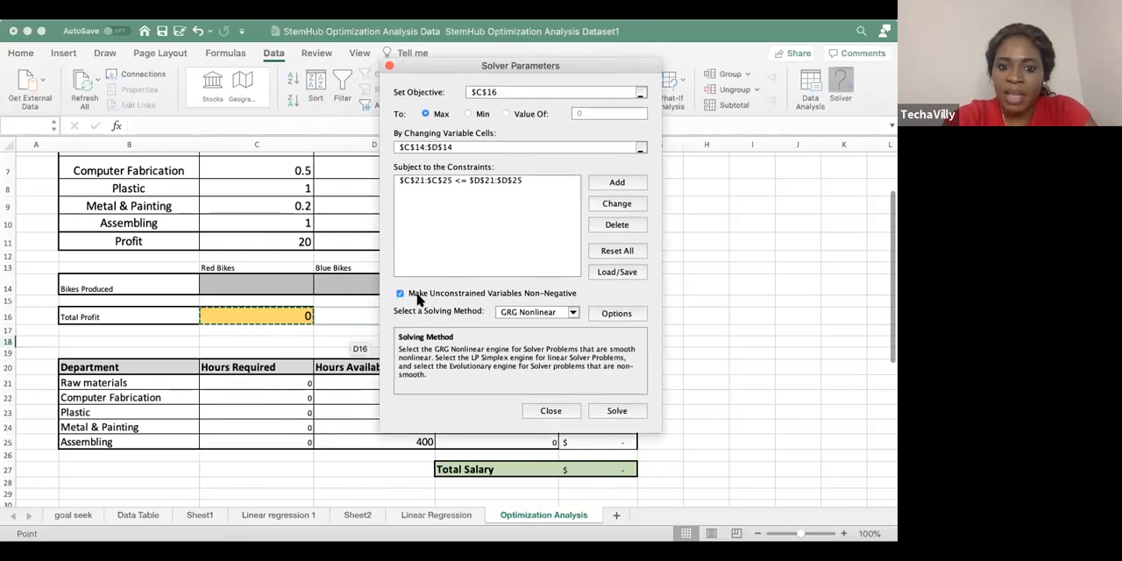
{"action": "left_click", "coordinate": [573, 313]}
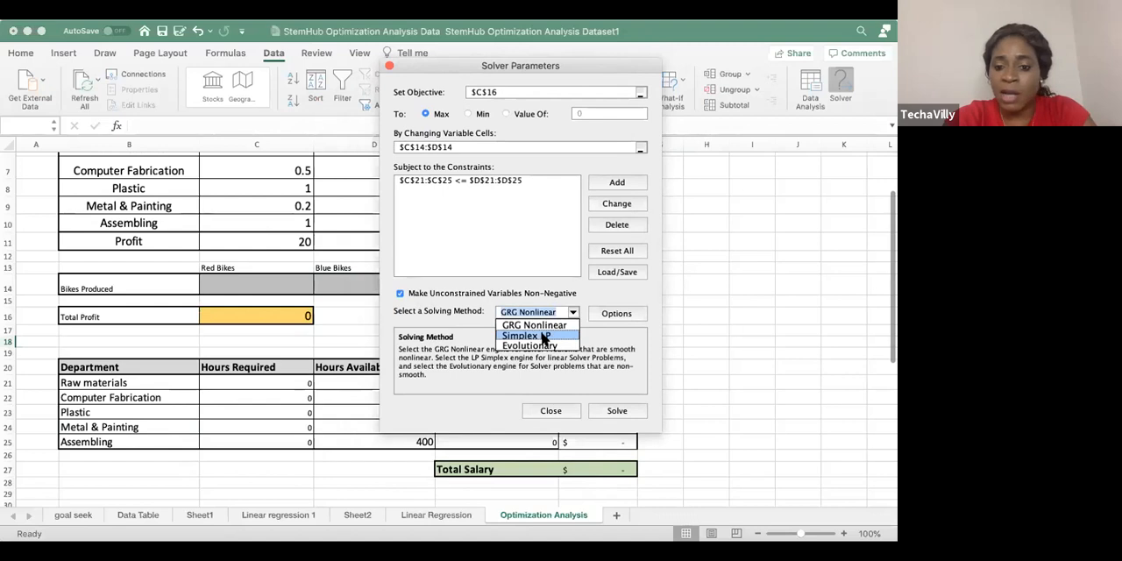
{"action": "left_click", "coordinate": [543, 335]}
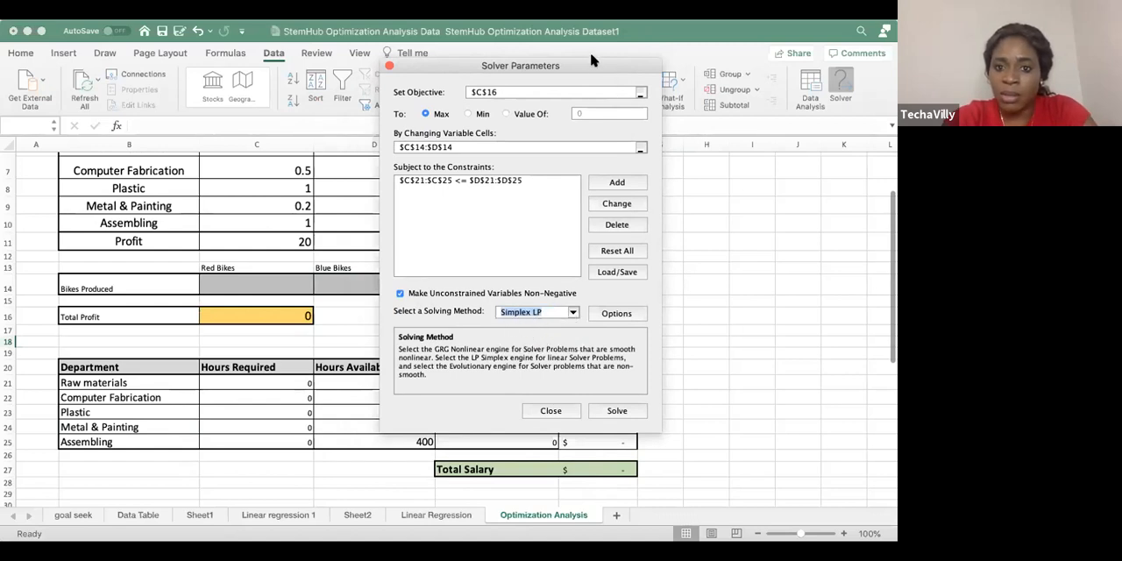
Solve the model and keep the Solver solution in the sheet
{"action": "left_click_drag", "start_coordinate": [595, 64], "coordinate": [637, 55]}
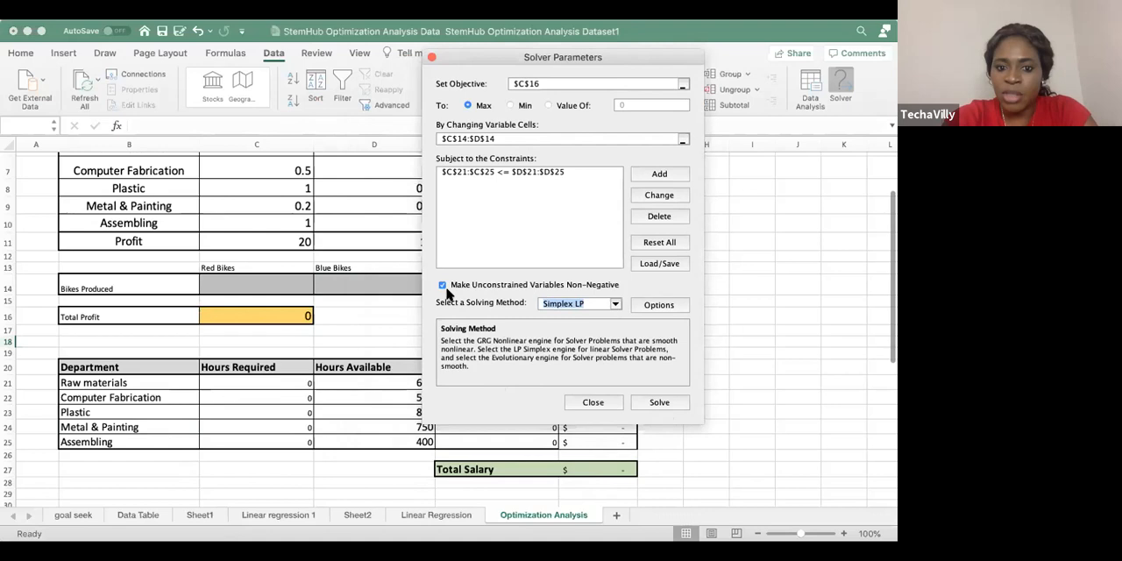
{"action": "left_click", "coordinate": [665, 403]}
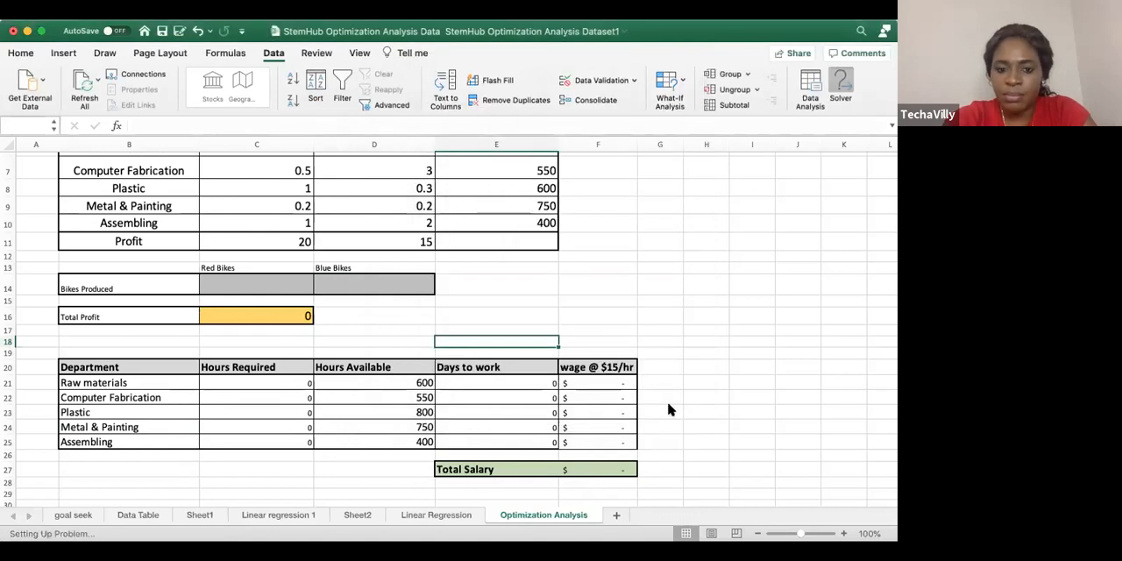
{"action": "left_click_drag", "start_coordinate": [504, 206], "coordinate": [583, 149]}
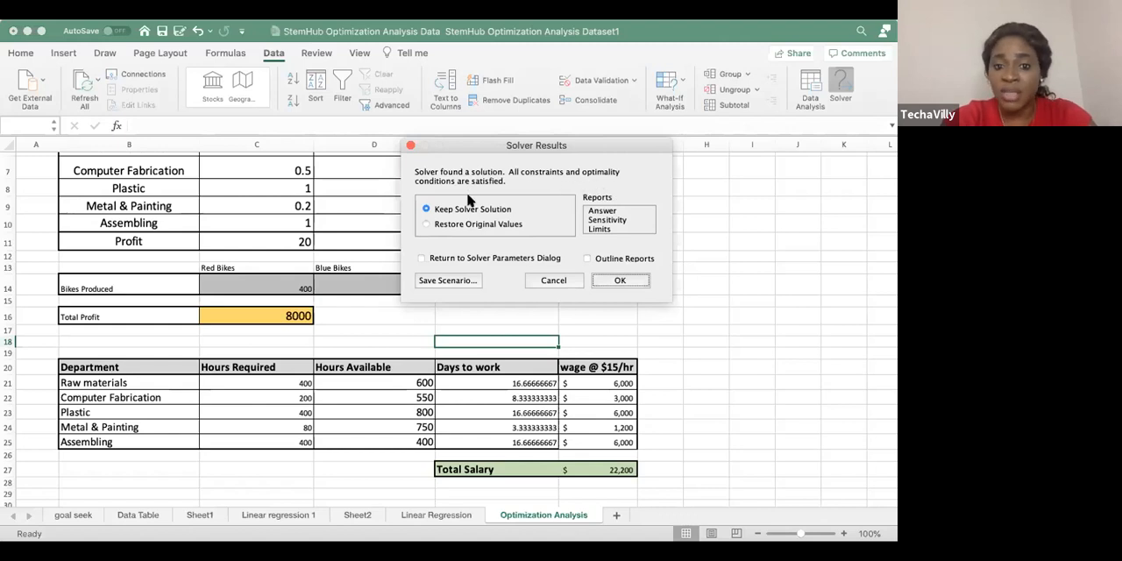
{"action": "left_click", "coordinate": [620, 279]}
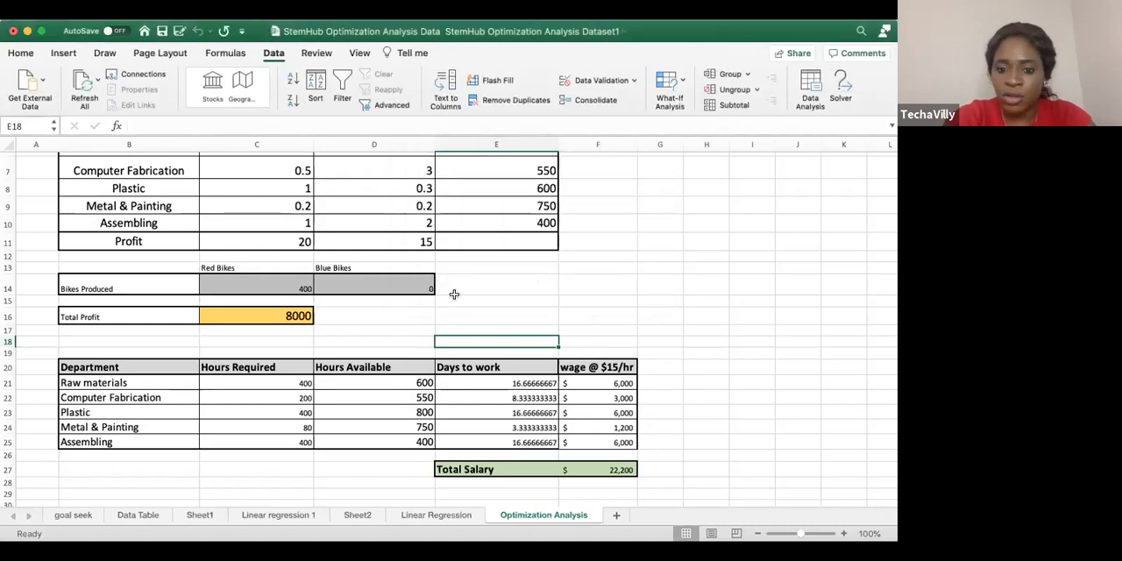
Review the solved Bikes Produced values for red and blue bikes and the Total Profit formula in C16
{"action": "scroll", "coordinate": [481, 348], "scroll_direction": "down", "scroll_amount": 1}
{"action": "scroll", "coordinate": [421, 325], "scroll_direction": "up", "scroll_amount": 5}
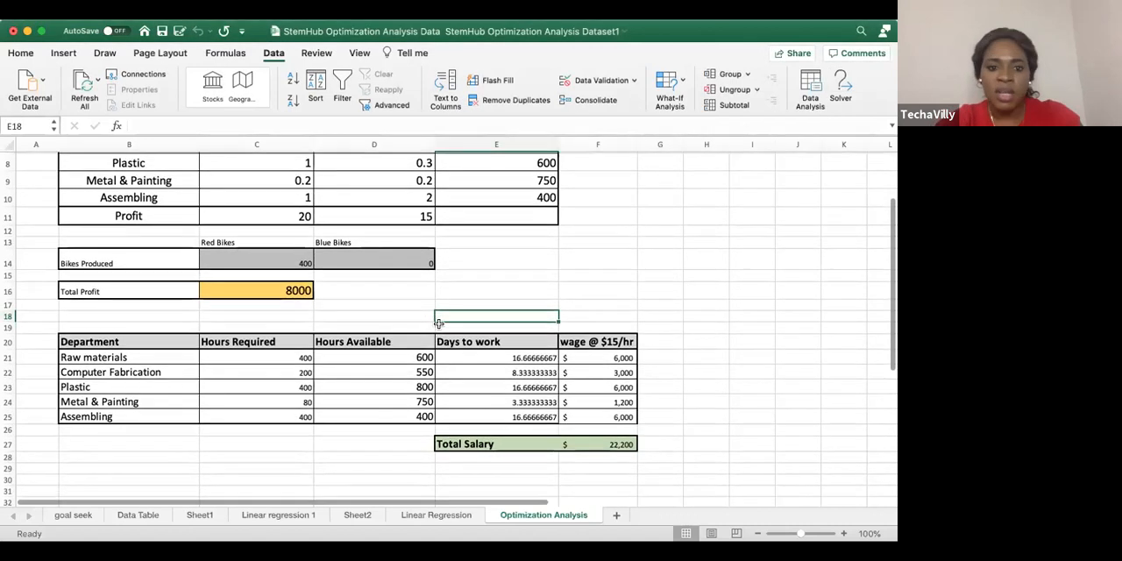
{"action": "scroll", "coordinate": [407, 338], "scroll_direction": "up", "scroll_amount": 1}
{"action": "left_click", "coordinate": [303, 352]}
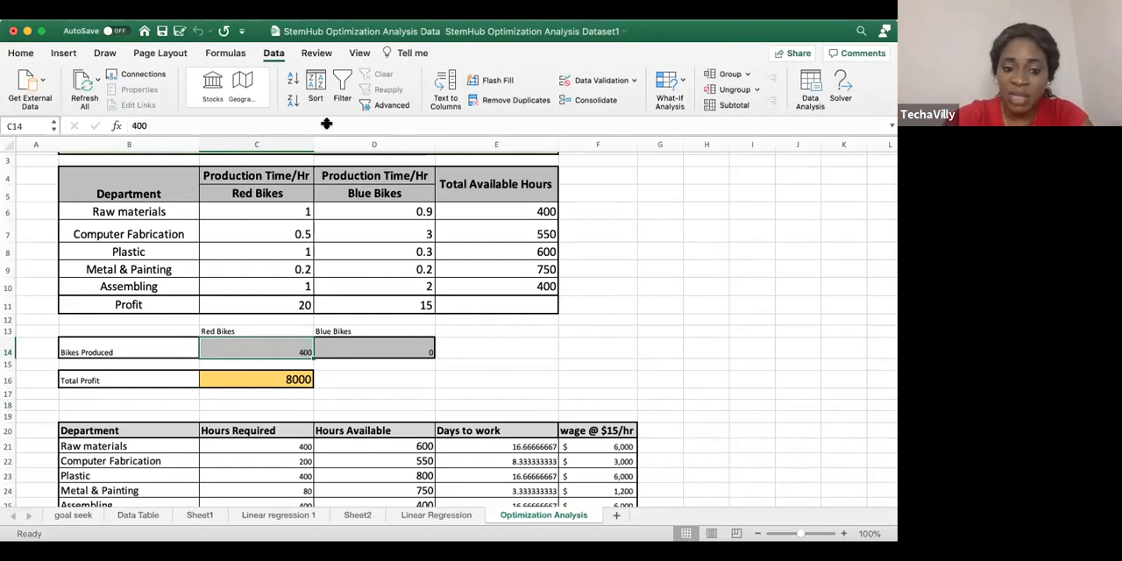
{"action": "left_click", "coordinate": [377, 354]}
{"action": "left_click", "coordinate": [345, 385]}
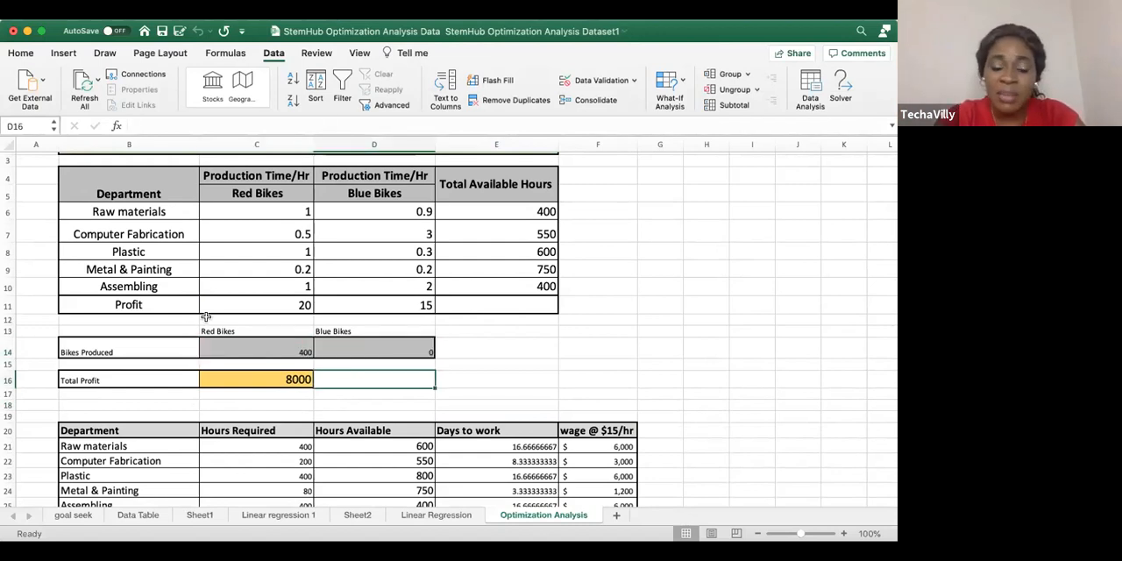
{"action": "left_click", "coordinate": [347, 354]}
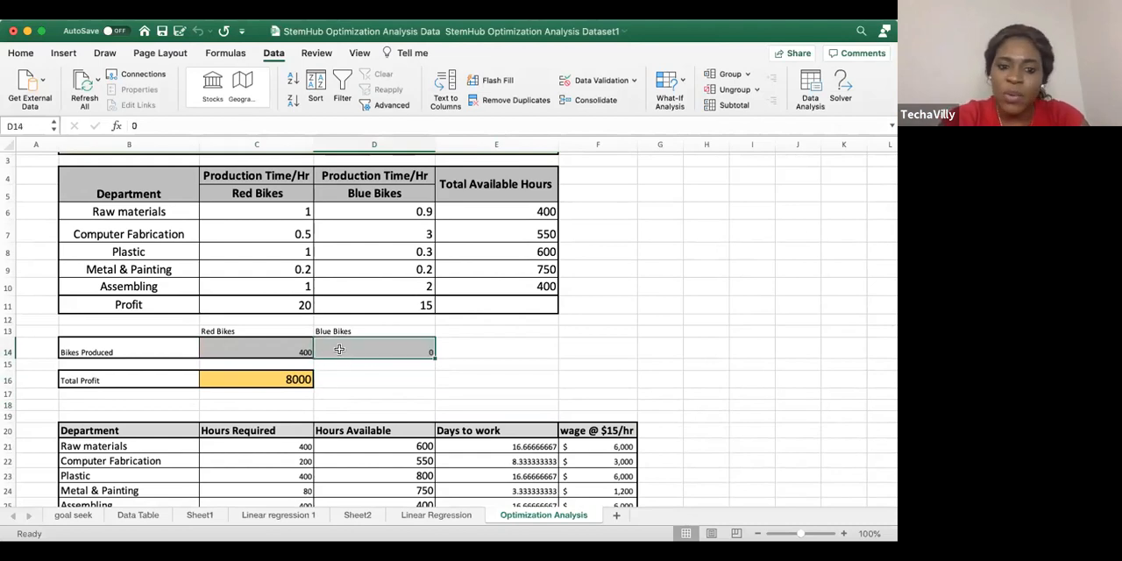
{"action": "left_click", "coordinate": [228, 384]}
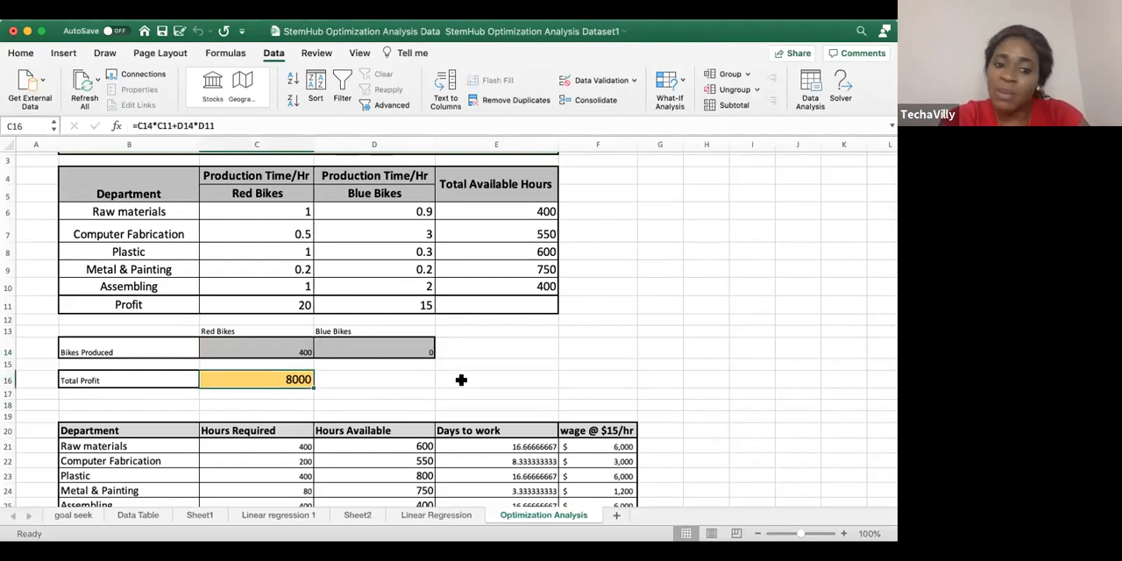
{"action": "left_click", "coordinate": [393, 351]}
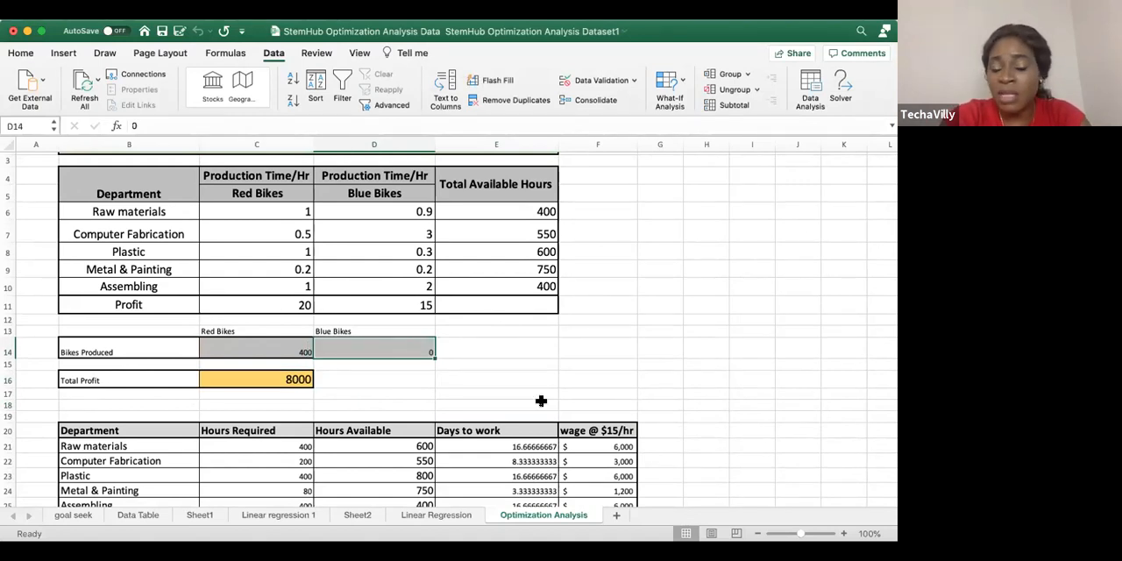
{"action": "left_click", "coordinate": [281, 354]}
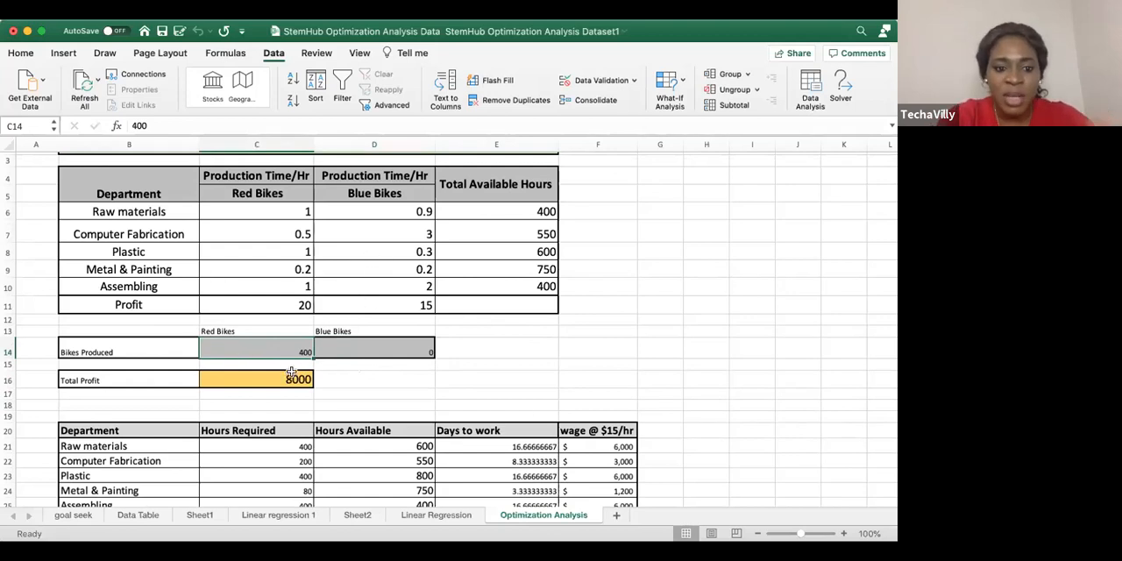
{"action": "left_click", "coordinate": [357, 349]}
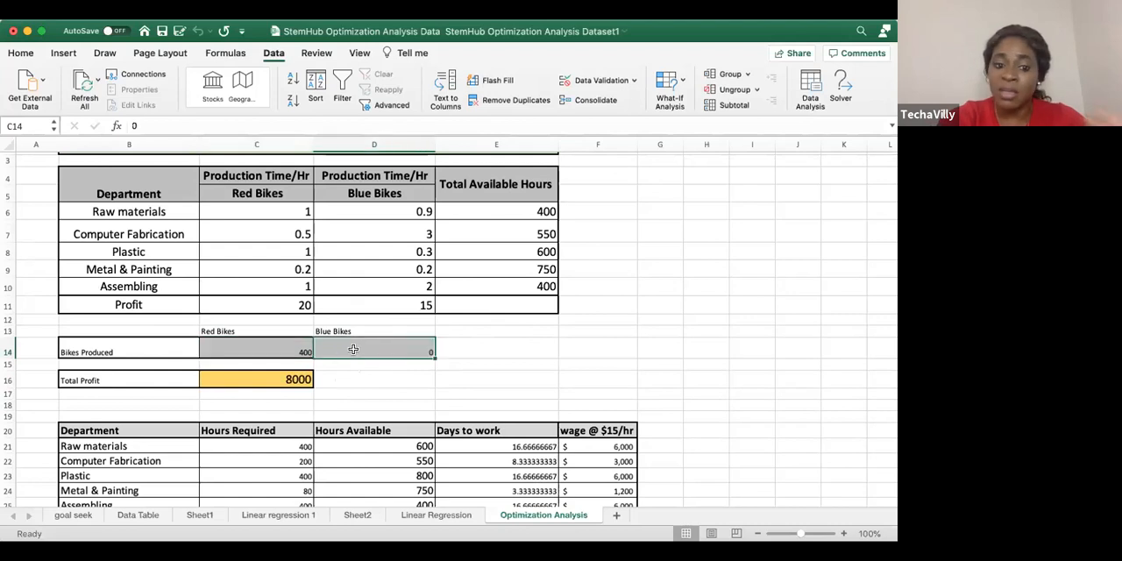
Compare each department's Hours Required with its Hours Available, and open the Raw materials Days to work formula in E21
{"action": "scroll", "coordinate": [456, 346], "scroll_direction": "down", "scroll_amount": 2}
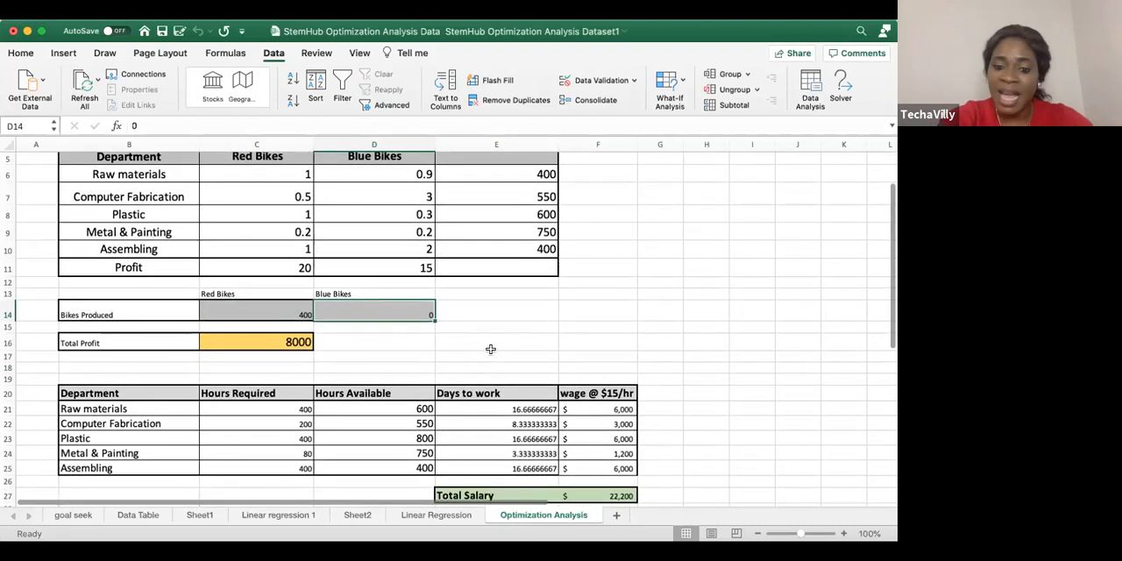
{"action": "left_click", "coordinate": [286, 411]}
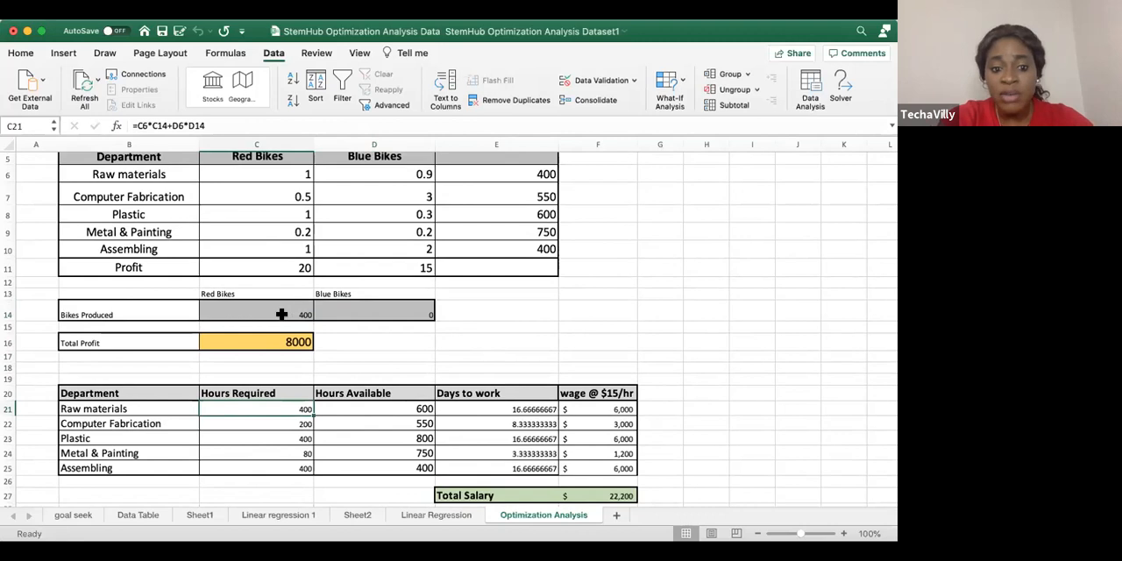
{"action": "left_click", "coordinate": [377, 410]}
{"action": "left_click_drag", "start_coordinate": [287, 412], "coordinate": [285, 421]}
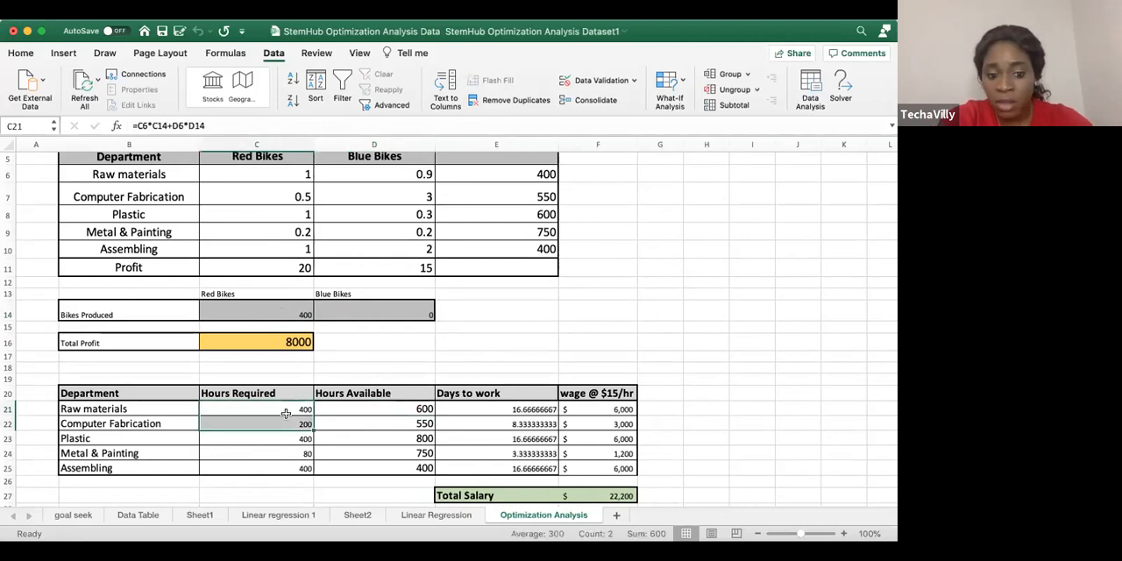
{"action": "left_click", "coordinate": [382, 407]}
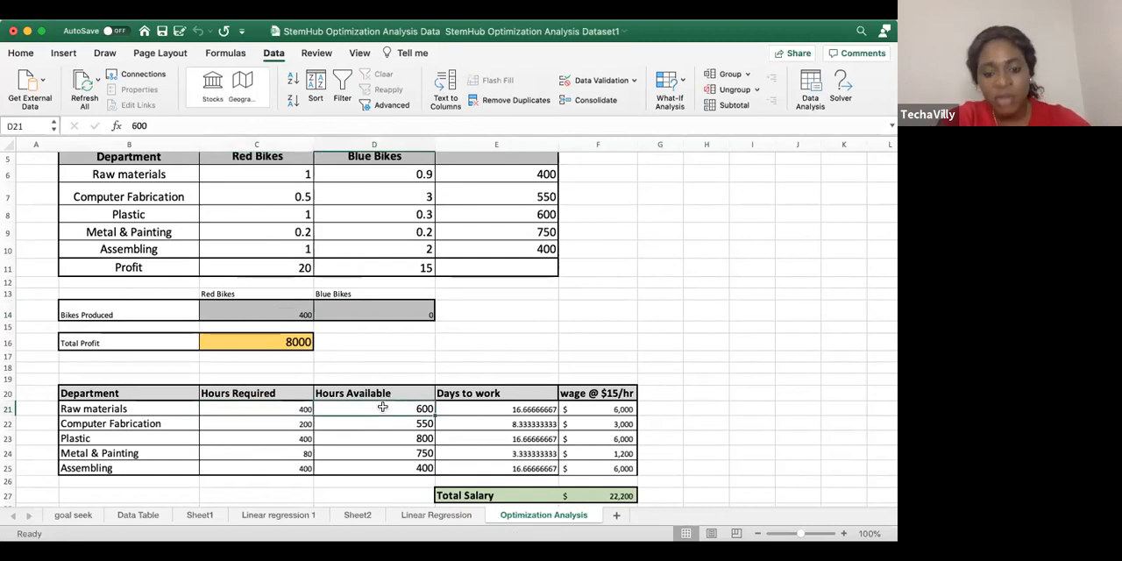
{"action": "left_click", "coordinate": [285, 308]}
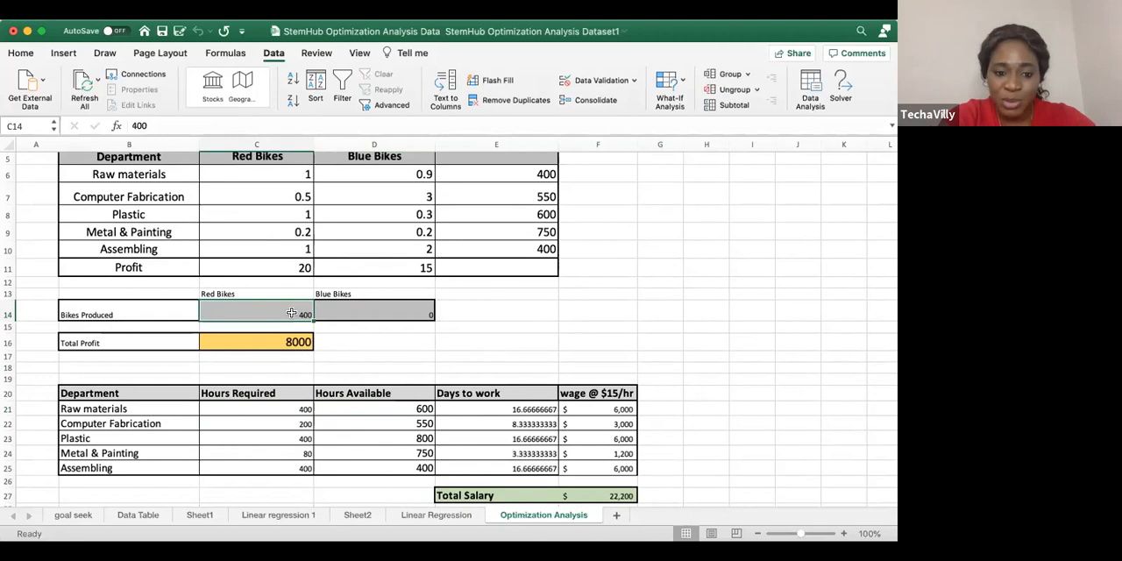
{"action": "left_click", "coordinate": [282, 425]}
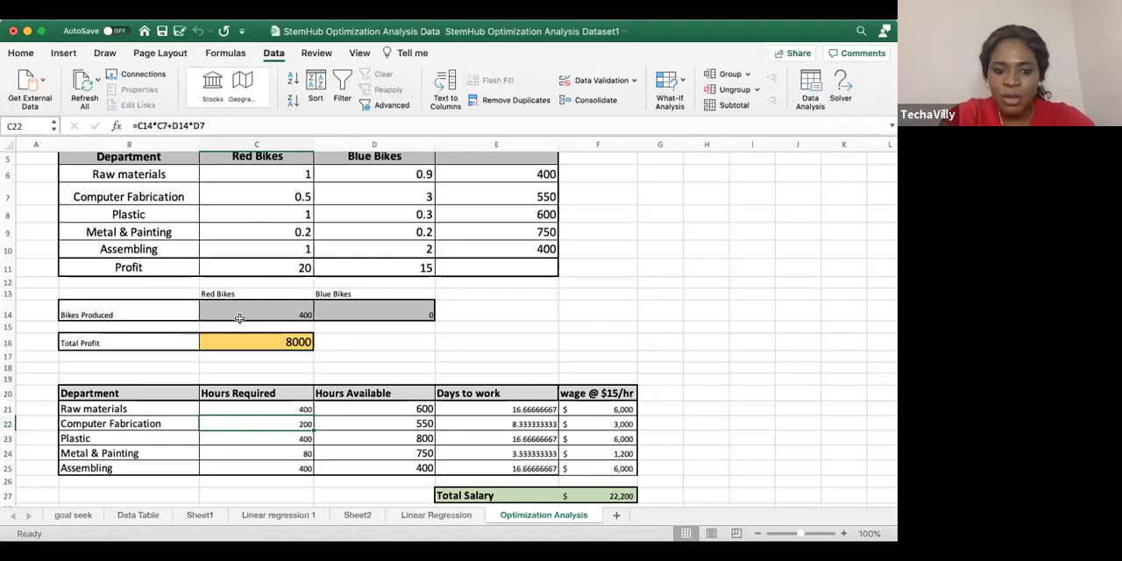
{"action": "left_click", "coordinate": [295, 318]}
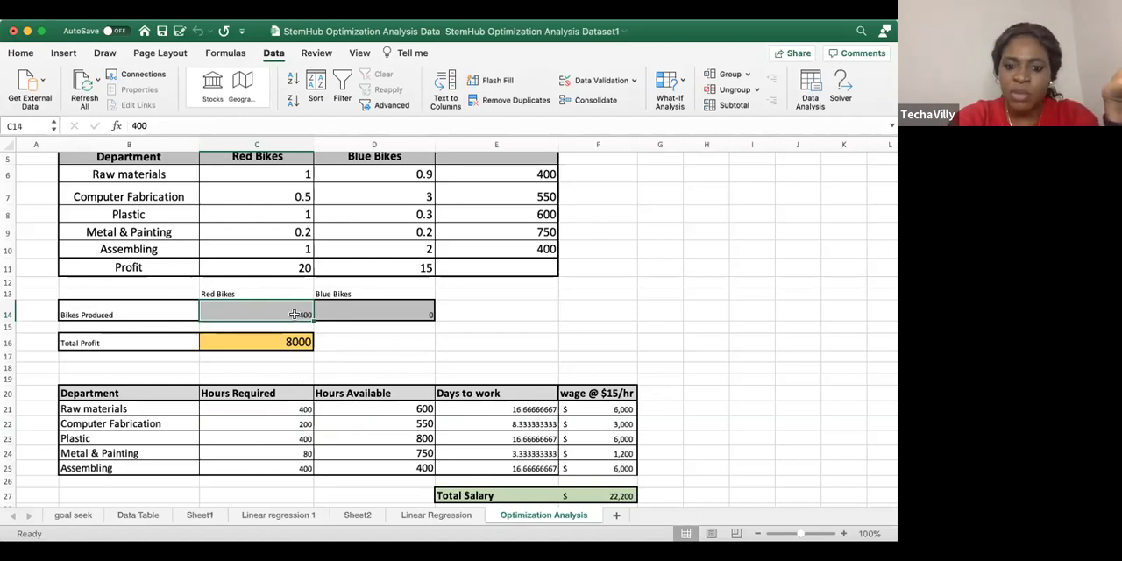
{"action": "left_click_drag", "start_coordinate": [291, 403], "coordinate": [299, 466]}
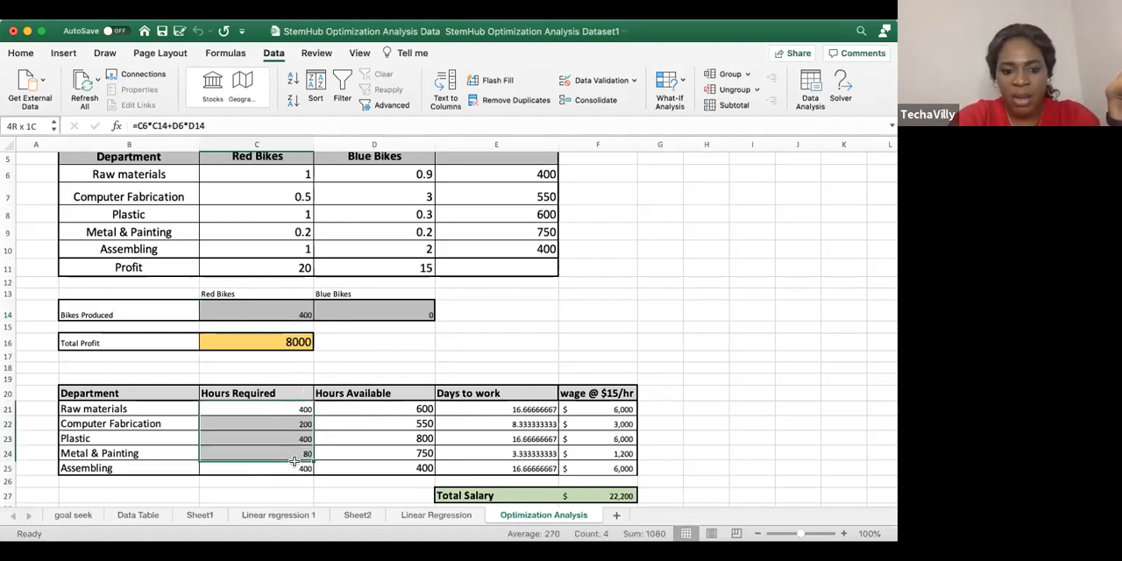
{"action": "double_click", "coordinate": [520, 408]}
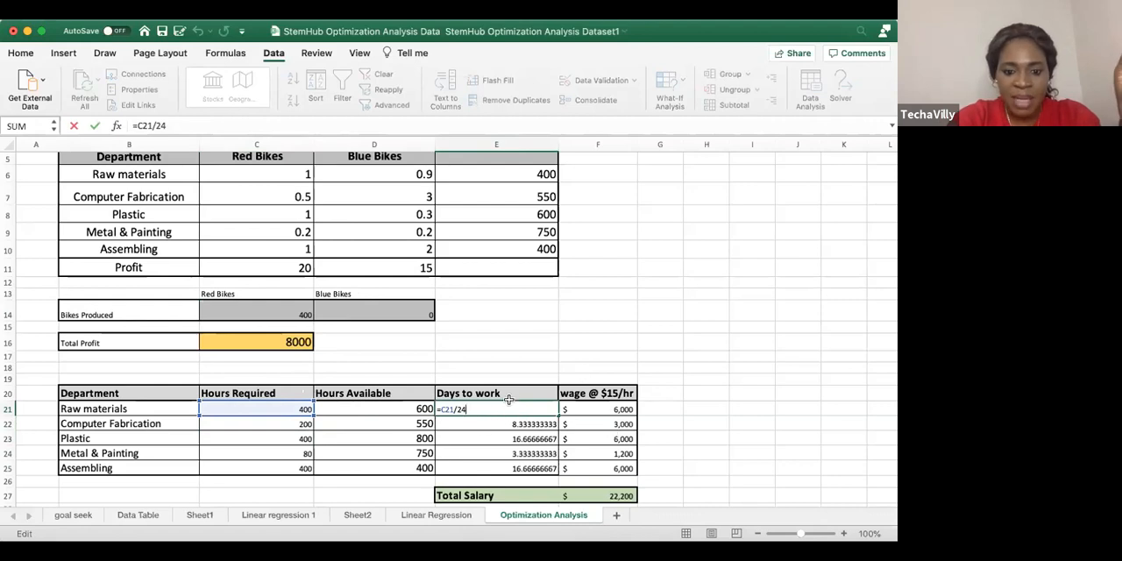
Leave the E21 formula unchanged and display the Days to work values in E21:E25 with no decimal places
{"action": "left_click", "coordinate": [574, 358]}
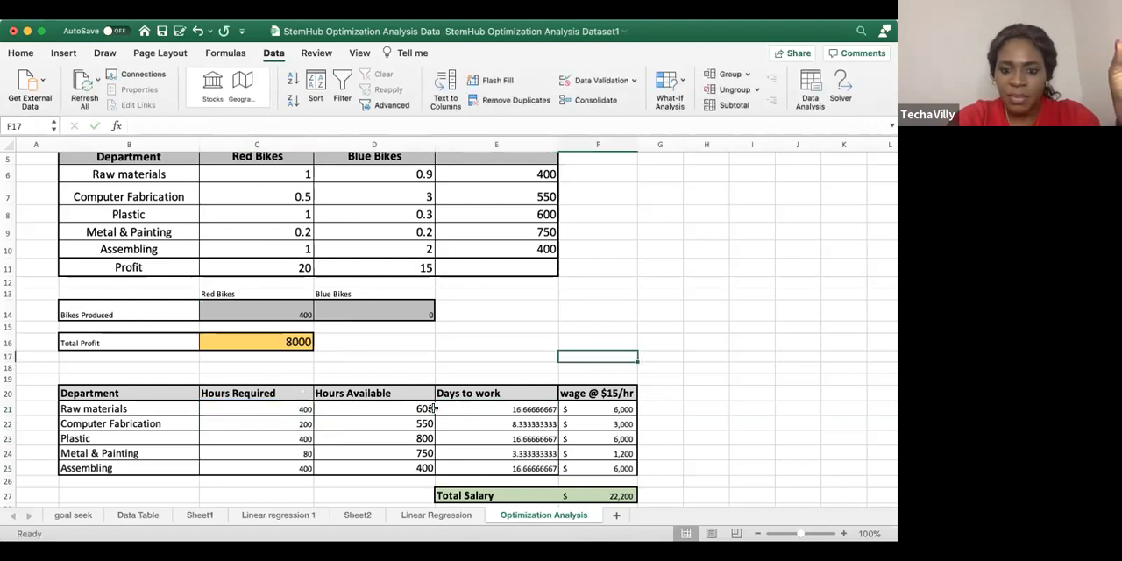
{"action": "left_click", "coordinate": [295, 409]}
{"action": "left_click", "coordinate": [471, 408]}
{"action": "left_click_drag", "start_coordinate": [470, 409], "coordinate": [469, 462]}
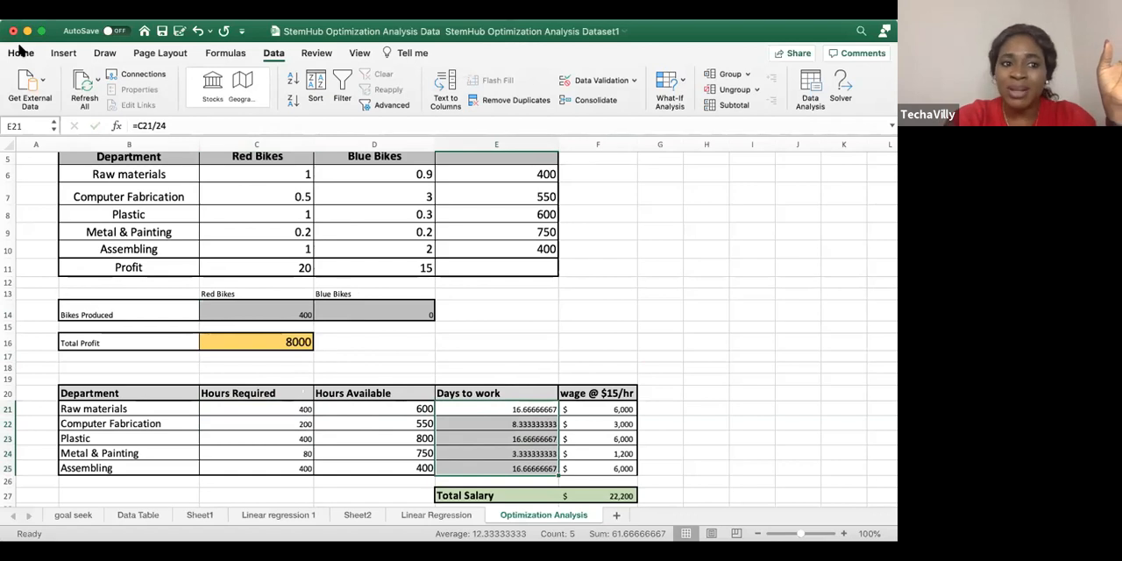
{"action": "left_click", "coordinate": [21, 53]}
{"action": "left_click", "coordinate": [528, 101]}
{"action": "left_click", "coordinate": [529, 101]}
{"action": "left_click", "coordinate": [528, 101]}
{"action": "left_click", "coordinate": [529, 100]}
{"action": "left_click", "coordinate": [528, 101]}
{"action": "left_click", "coordinate": [528, 101]}
{"action": "left_click", "coordinate": [529, 101]}
{"action": "left_click", "coordinate": [529, 100]}
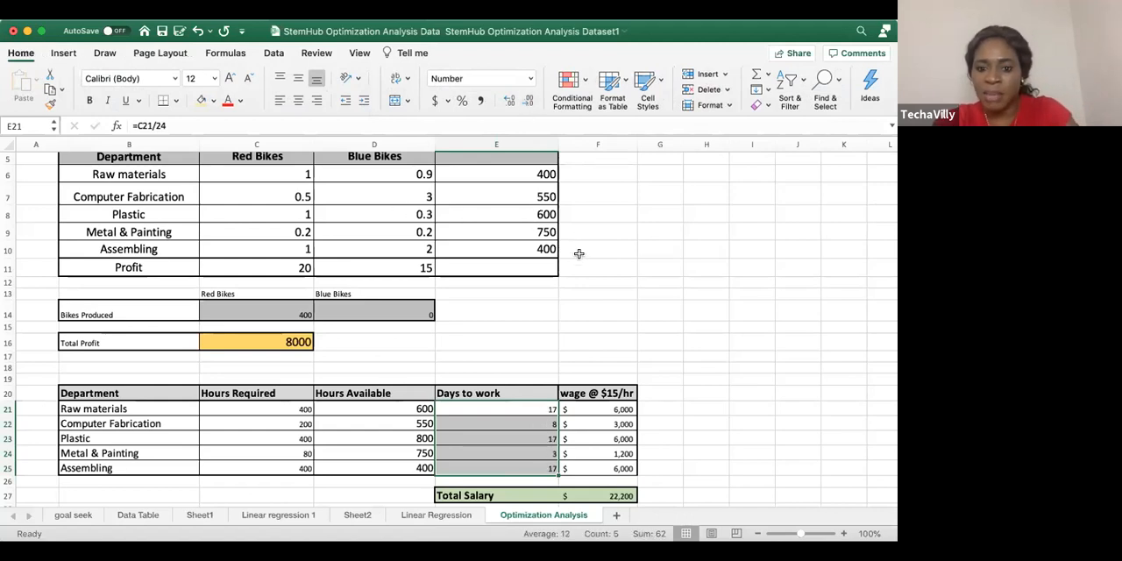
{"action": "left_click", "coordinate": [578, 253]}
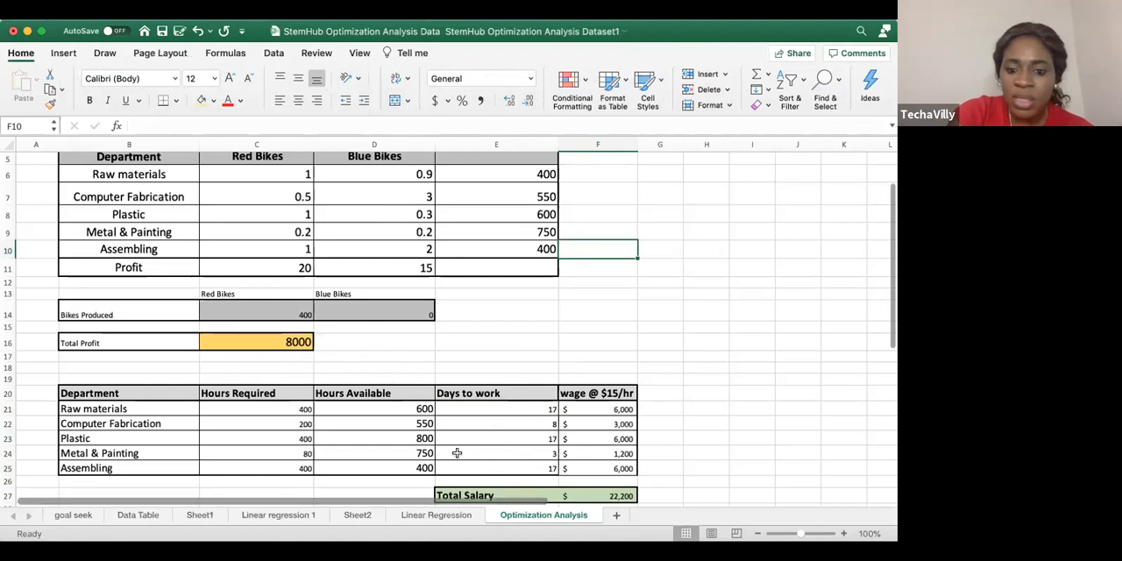
Total the Hours Required values C21:C25 with a SUM formula in C26 and check that formula
{"action": "left_click_drag", "start_coordinate": [284, 407], "coordinate": [290, 476]}
{"action": "left_click", "coordinate": [756, 74]}
{"action": "left_click", "coordinate": [496, 343]}
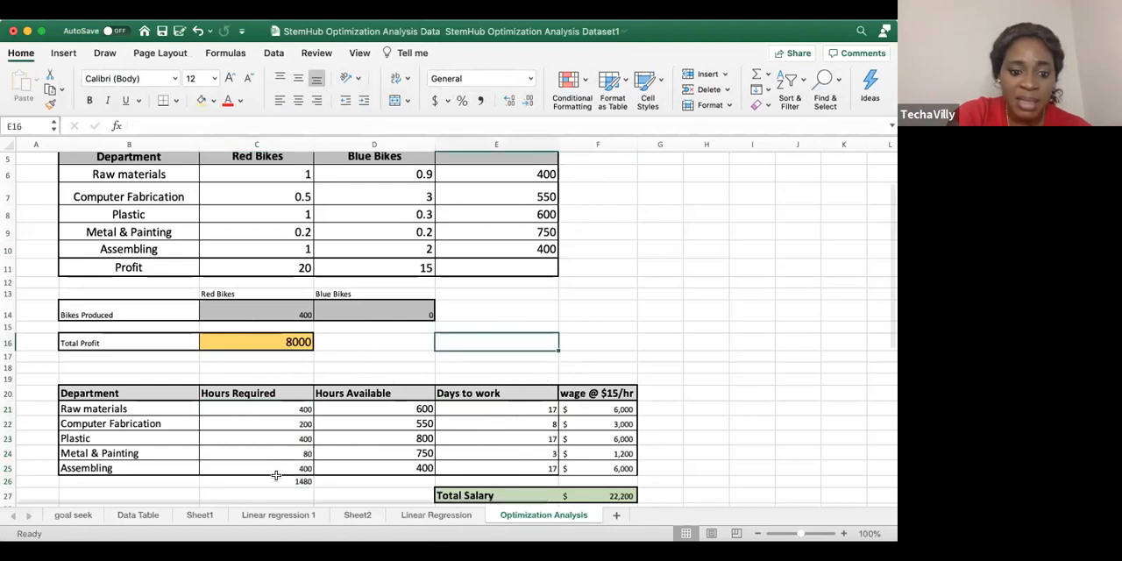
{"action": "left_click", "coordinate": [288, 479]}
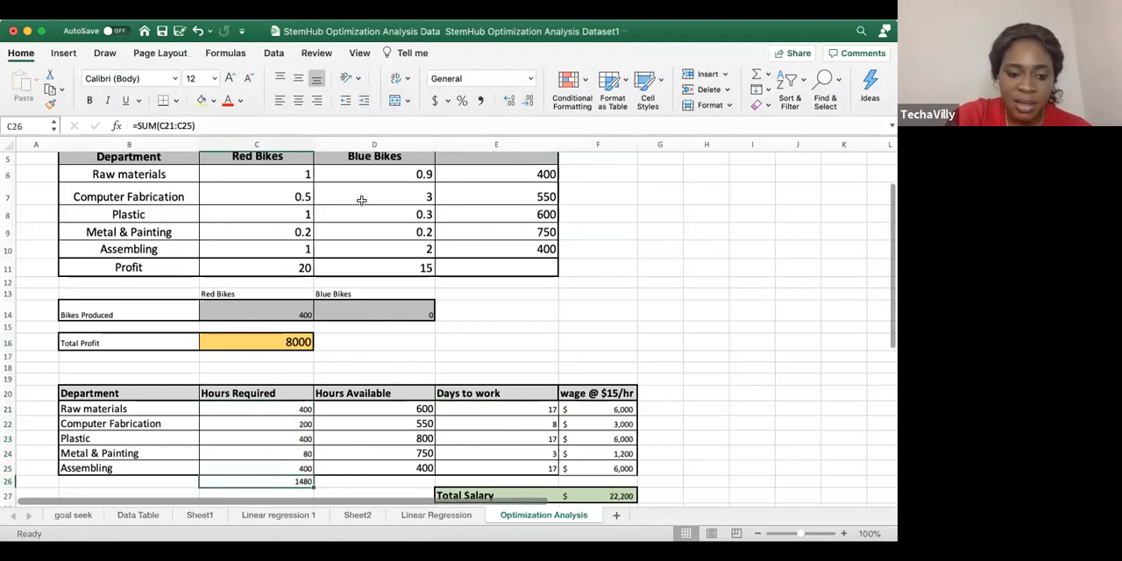
{"action": "left_click", "coordinate": [280, 314]}
{"action": "left_click", "coordinate": [280, 480]}
Look over the Days to work values and move the Hours Required total from C26 to C27
{"action": "scroll", "coordinate": [533, 399], "scroll_direction": "down", "scroll_amount": 1}
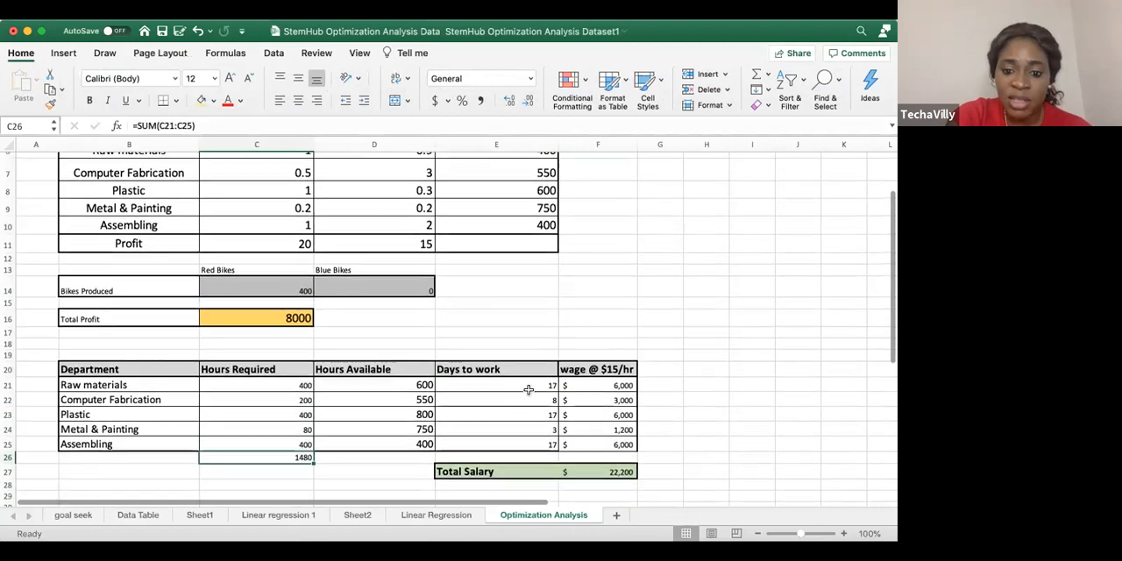
{"action": "left_click_drag", "start_coordinate": [533, 386], "coordinate": [530, 460]}
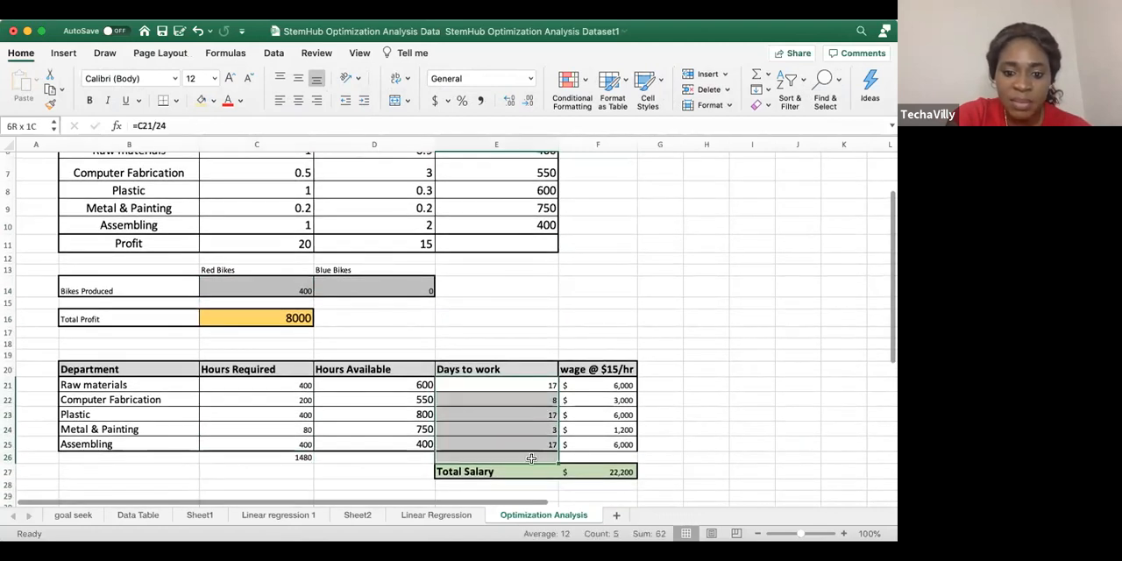
{"action": "left_click_drag", "start_coordinate": [535, 386], "coordinate": [532, 446]}
{"action": "left_click", "coordinate": [620, 295]}
{"action": "left_click", "coordinate": [291, 456]}
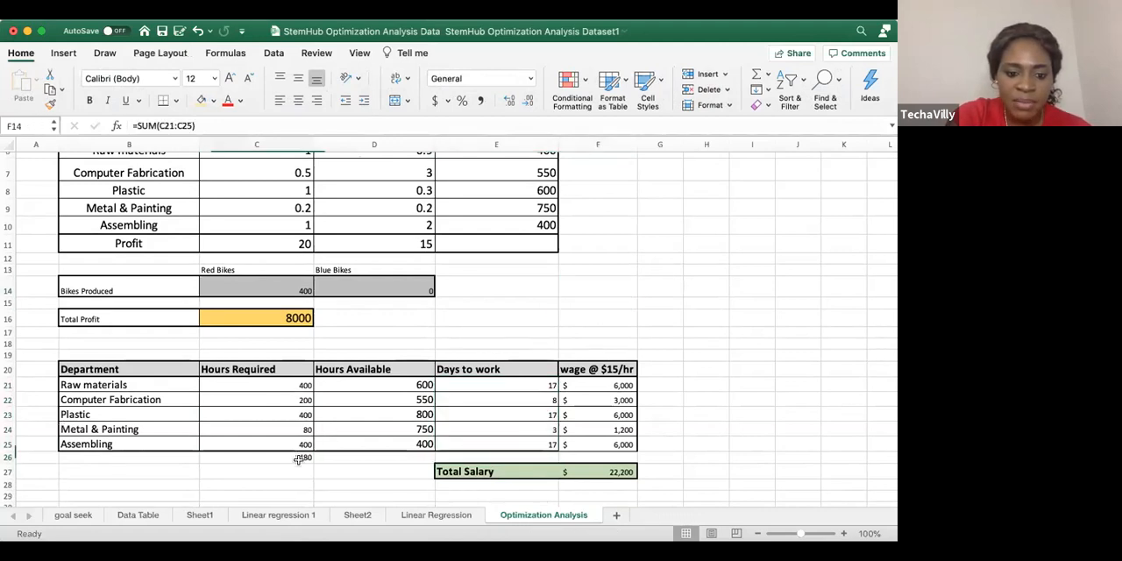
{"action": "left_click_drag", "start_coordinate": [295, 463], "coordinate": [294, 477]}
Check the red and blue Bikes Produced cells, and set the blue bikes quantity in D14 to 50
{"action": "left_click", "coordinate": [288, 287]}
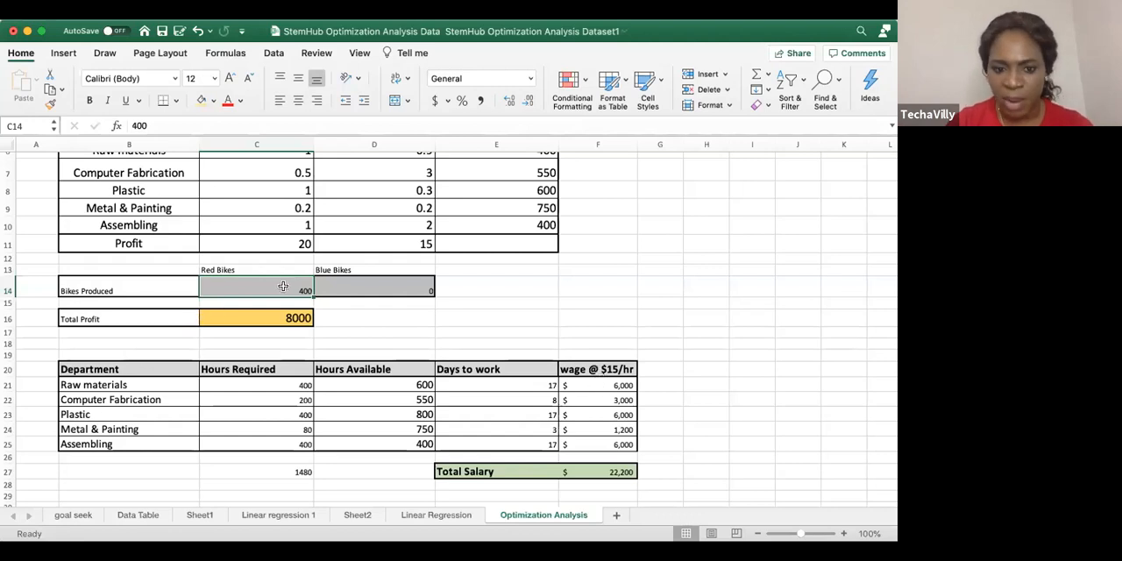
{"action": "left_click", "coordinate": [413, 281]}
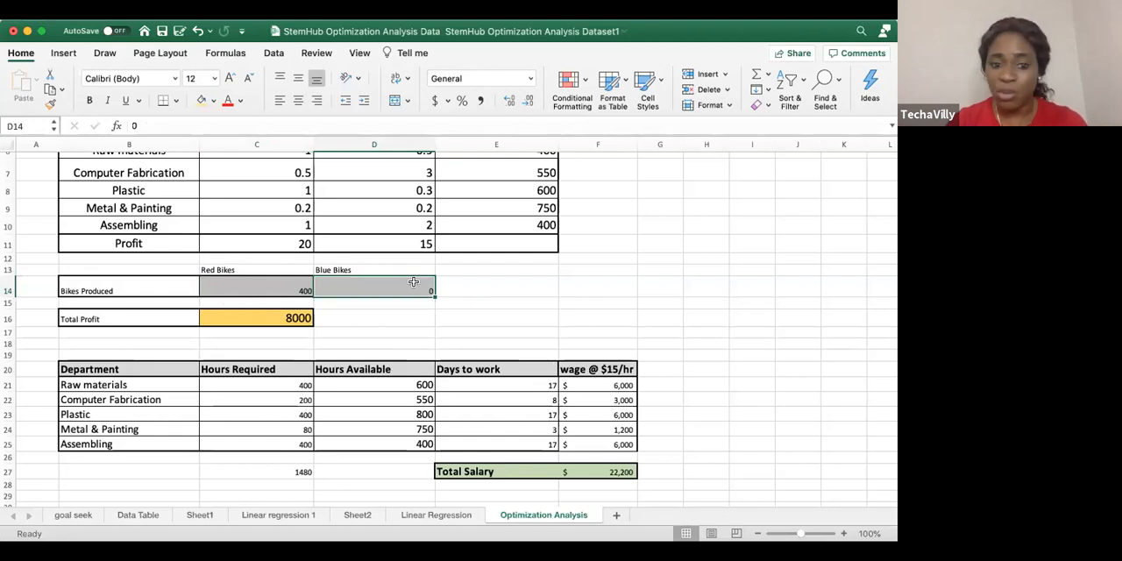
{"action": "left_click", "coordinate": [391, 319]}
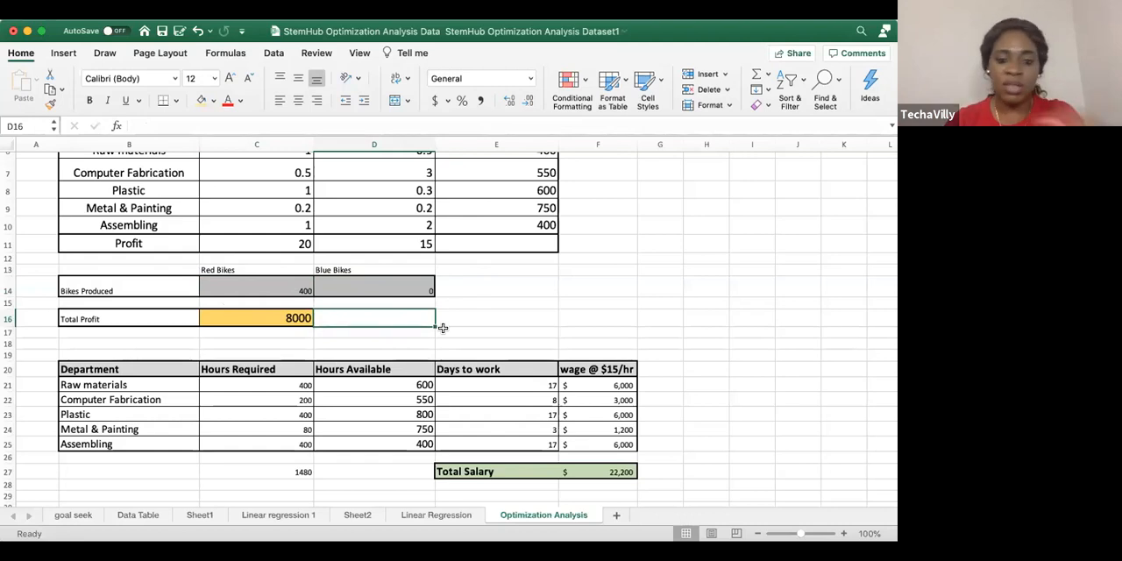
{"action": "left_click", "coordinate": [396, 282]}
{"action": "type", "text": "50"}
{"action": "left_click", "coordinate": [487, 311]}
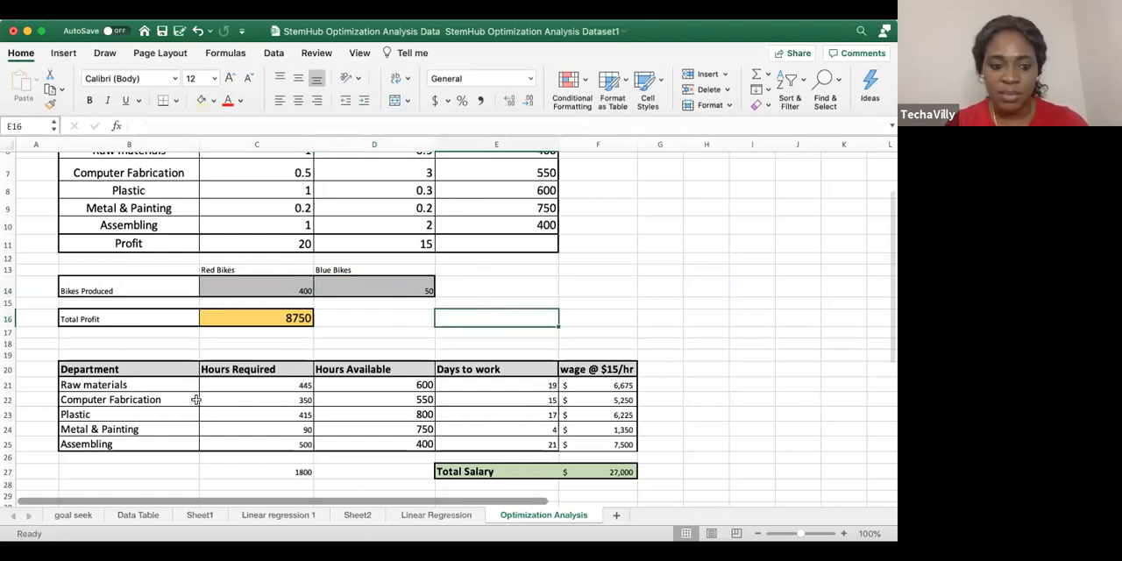
Enlarge the font of the Hours Required values in C21:C25
{"action": "left_click_drag", "start_coordinate": [303, 386], "coordinate": [307, 443]}
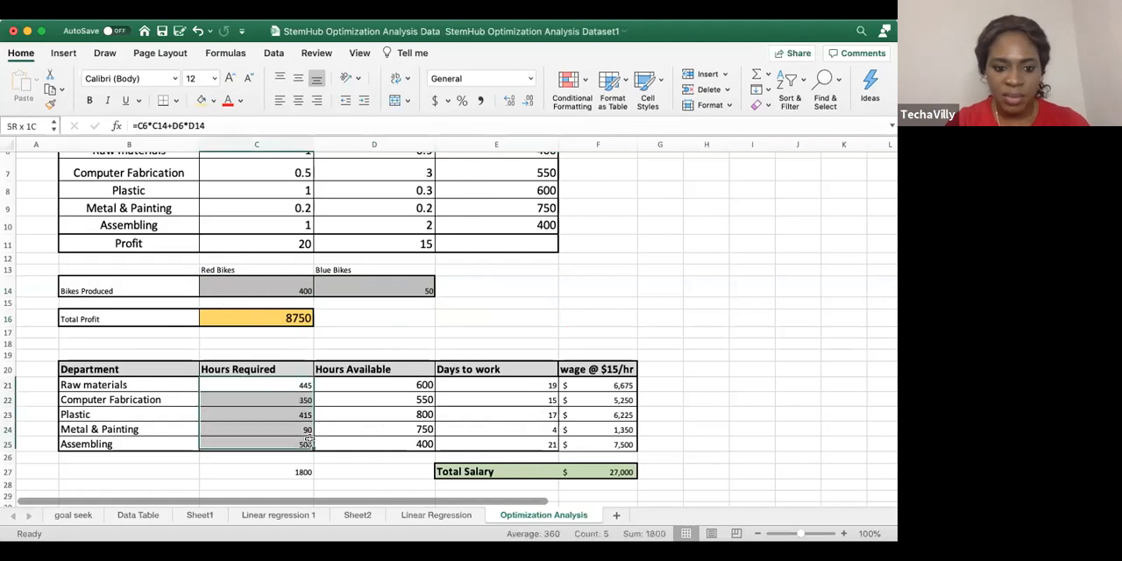
{"action": "left_click", "coordinate": [229, 79]}
{"action": "left_click", "coordinate": [229, 79]}
{"action": "left_click", "coordinate": [229, 79]}
{"action": "left_click", "coordinate": [228, 79]}
{"action": "left_click", "coordinate": [229, 79]}
{"action": "left_click", "coordinate": [408, 322]}
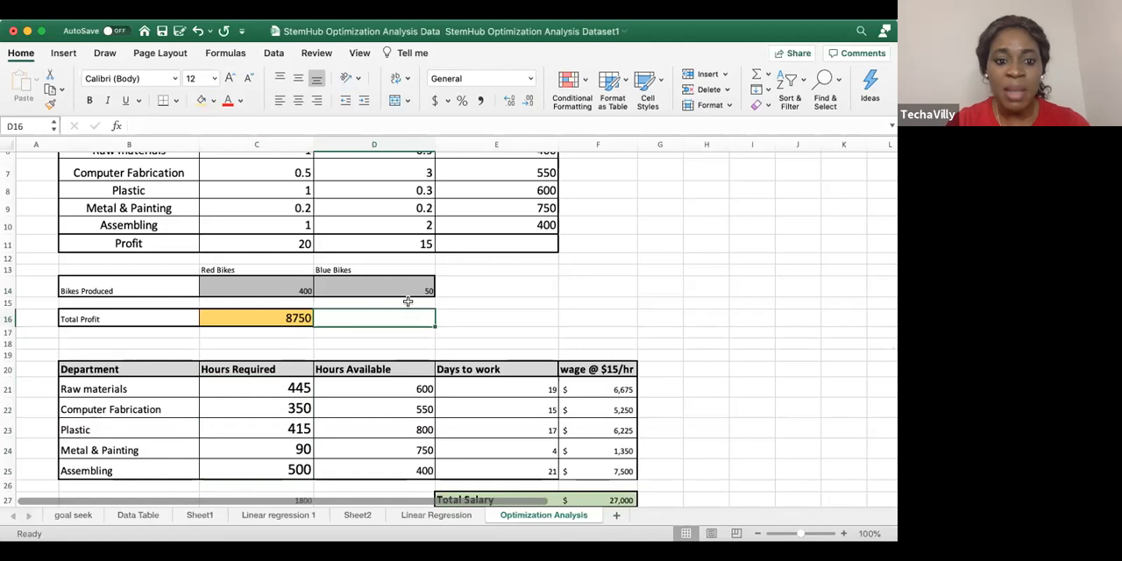
Enlarge the font of the Bikes Produced values in C14:D14 to 18 points
{"action": "scroll", "coordinate": [394, 285], "scroll_direction": "down", "scroll_amount": 2}
{"action": "left_click", "coordinate": [282, 227]}
{"action": "left_click_drag", "start_coordinate": [375, 227], "coordinate": [377, 228]}
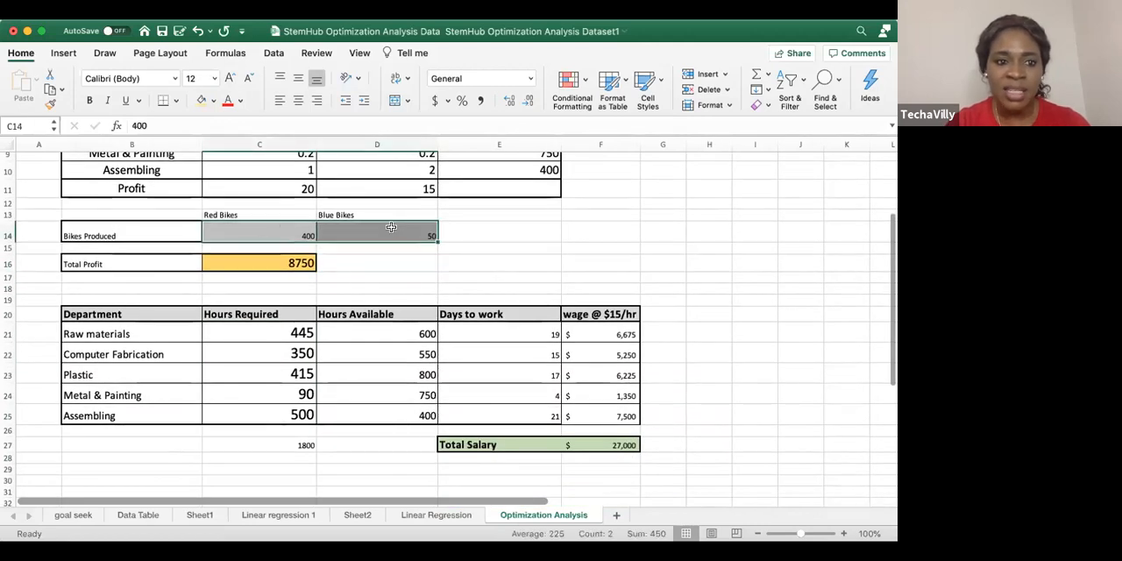
{"action": "left_click", "coordinate": [229, 79]}
{"action": "left_click", "coordinate": [229, 79]}
{"action": "left_click", "coordinate": [229, 79]}
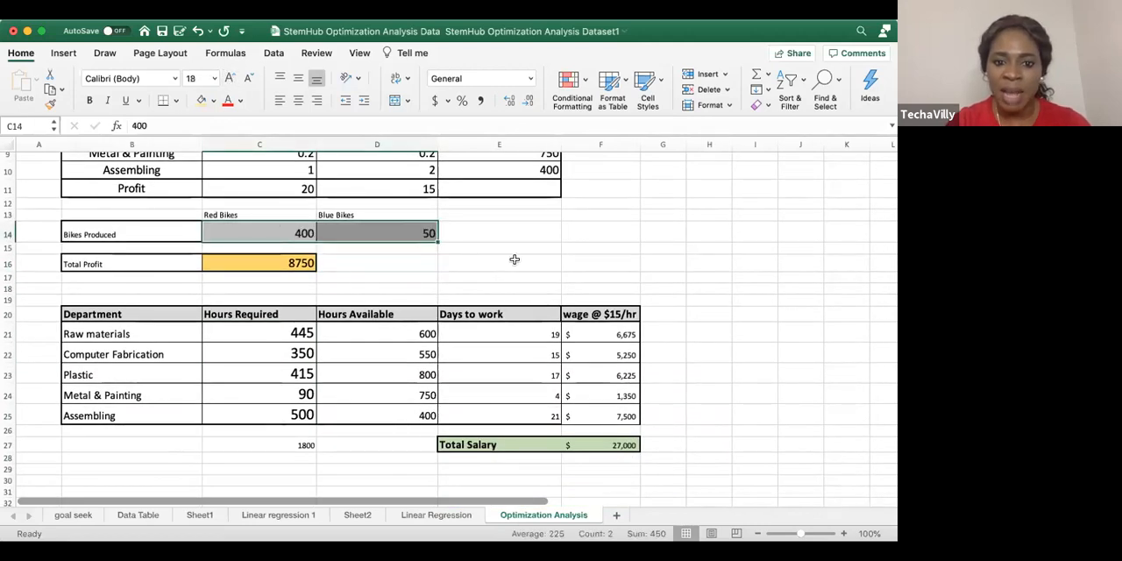
Clear the blue bikes quantity in D14 and check the Total Profit formula and the Bikes Produced cells
{"action": "left_click", "coordinate": [516, 259]}
{"action": "left_click", "coordinate": [419, 229]}
{"action": "key", "text": "Delete"}
{"action": "left_click", "coordinate": [545, 248]}
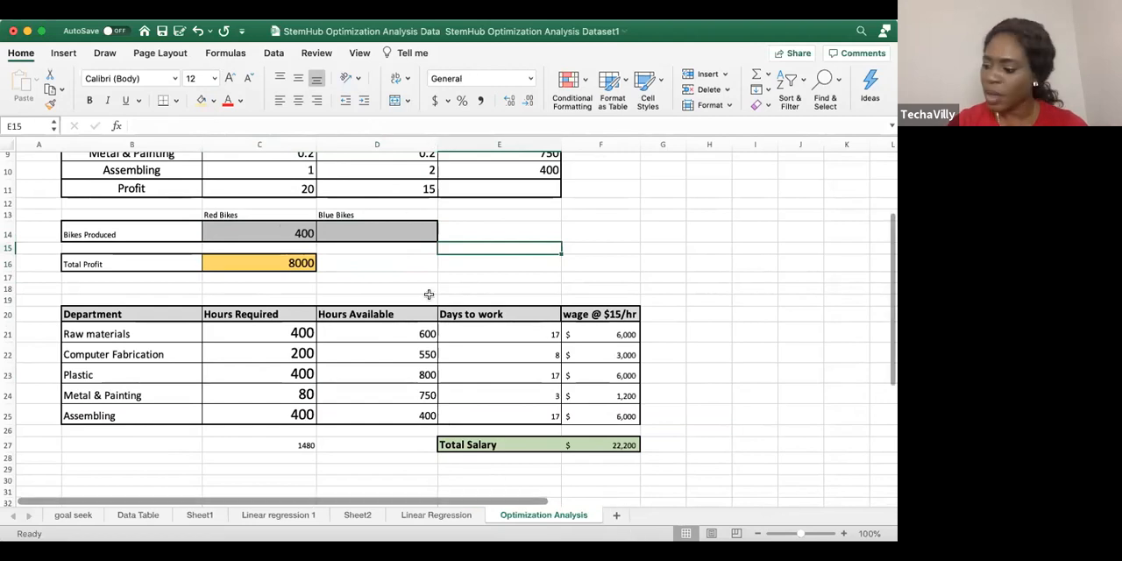
{"action": "left_click", "coordinate": [288, 256]}
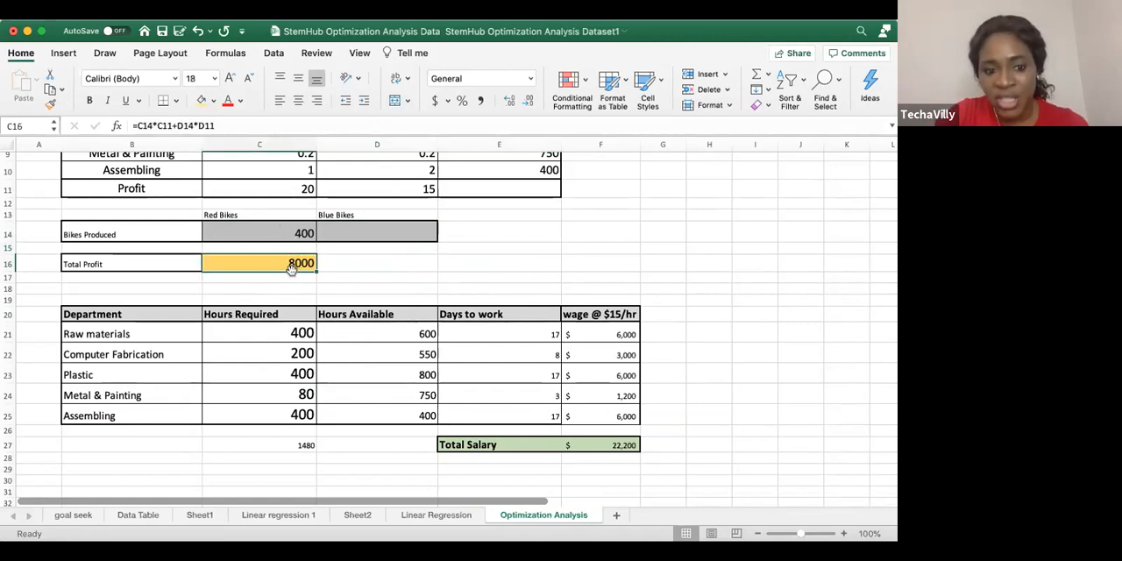
{"action": "left_click", "coordinate": [289, 232]}
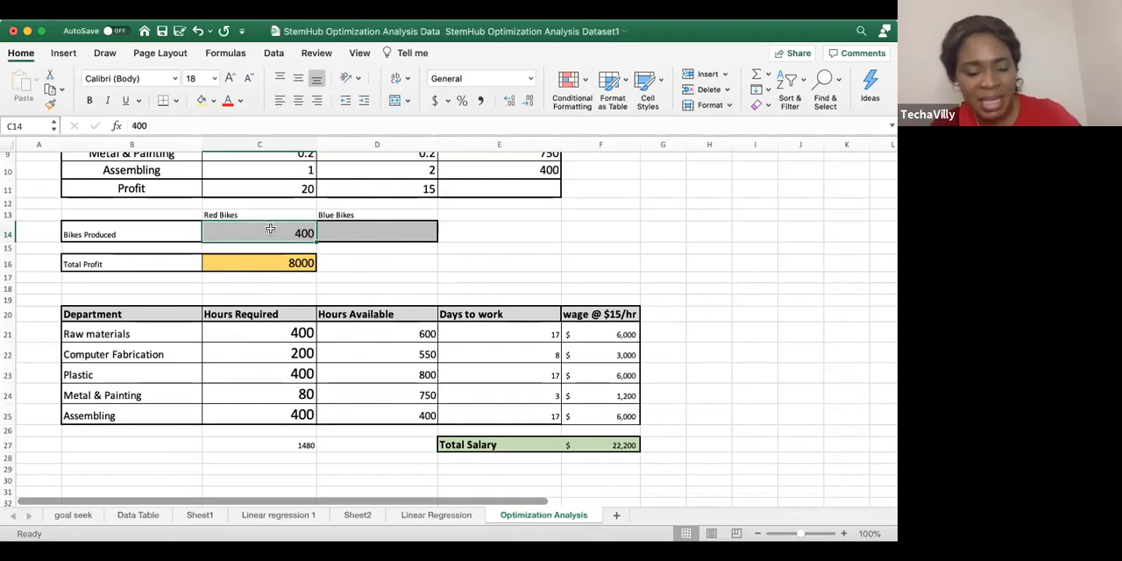
{"action": "left_click", "coordinate": [379, 265]}
{"action": "left_click", "coordinate": [388, 230]}
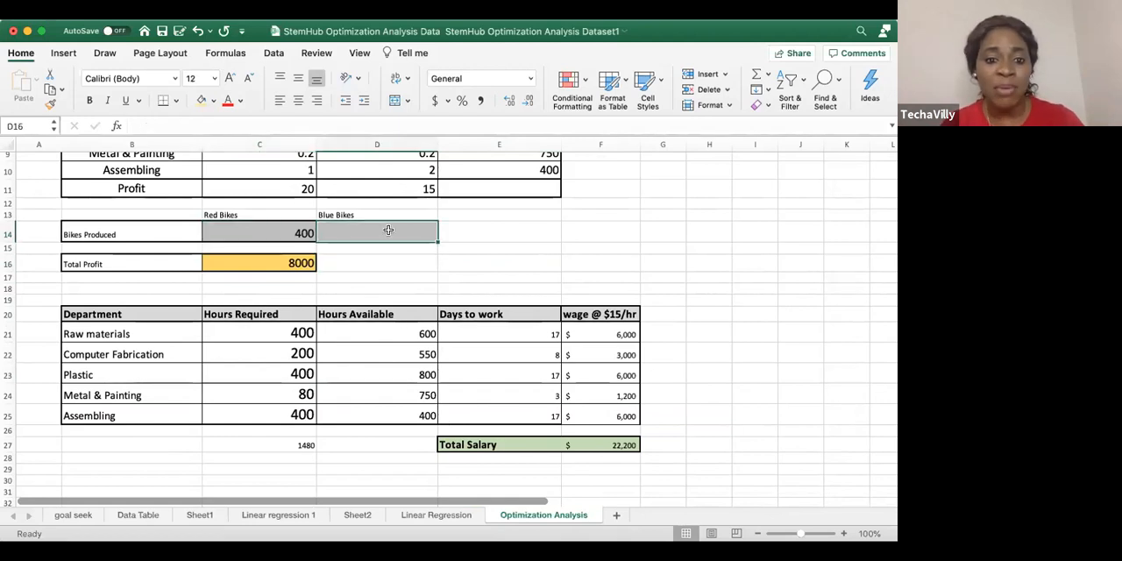
Undo the D14 clearing, the font enlargements and the 50 blue bikes entry
{"action": "key", "text": "super+z"}
{"action": "key", "text": "super+z"}
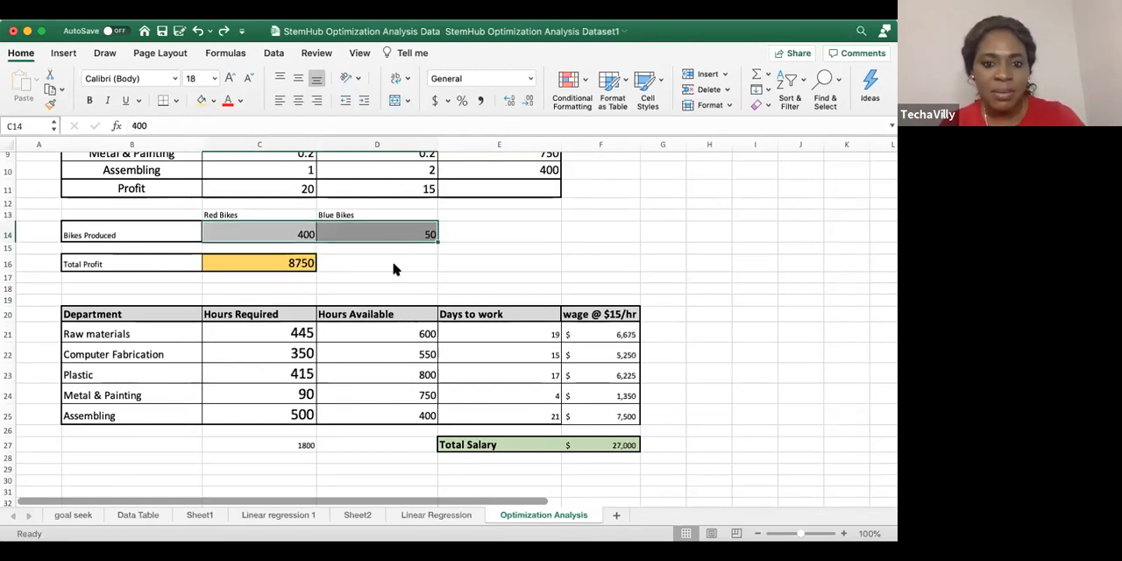
{"action": "key", "text": "super+z"}
{"action": "key", "text": "super+z"}
{"action": "key", "text": "super+z"}
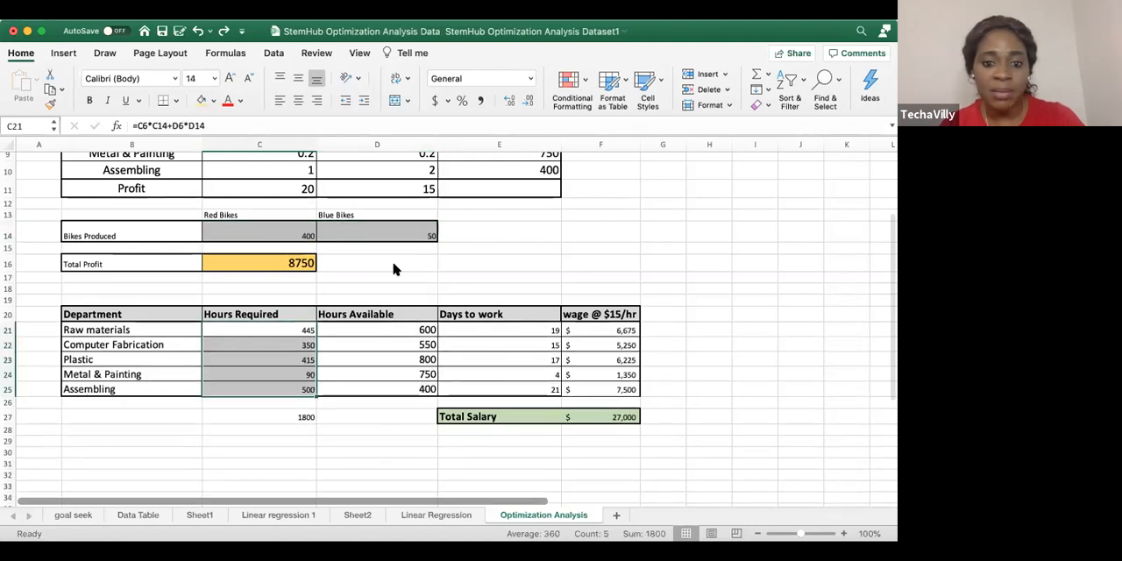
{"action": "key", "text": "super+z"}
{"action": "left_click", "coordinate": [446, 247]}
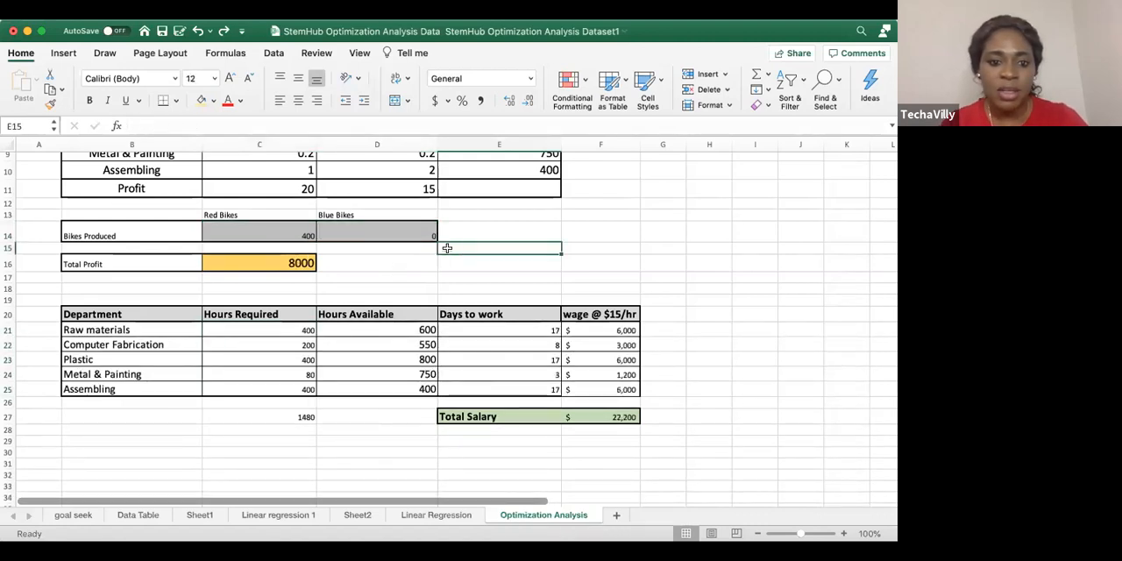
Enlarge the font of the Bikes Produced values in C14:D14 and of the Hours Required values and total in C21:C27
{"action": "left_click", "coordinate": [291, 230]}
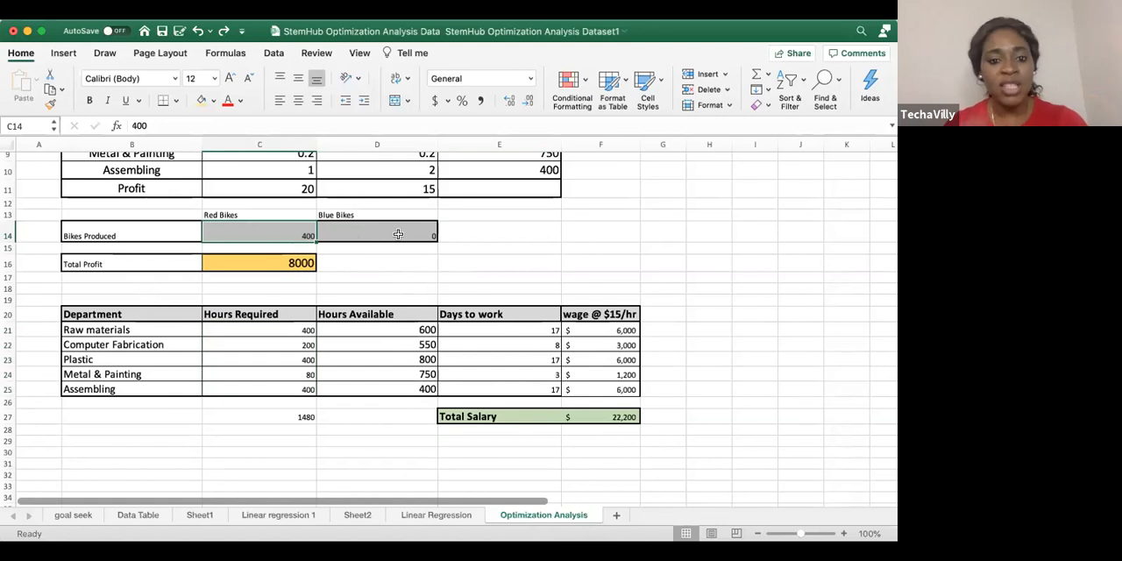
{"action": "left_click_drag", "start_coordinate": [267, 228], "coordinate": [399, 235]}
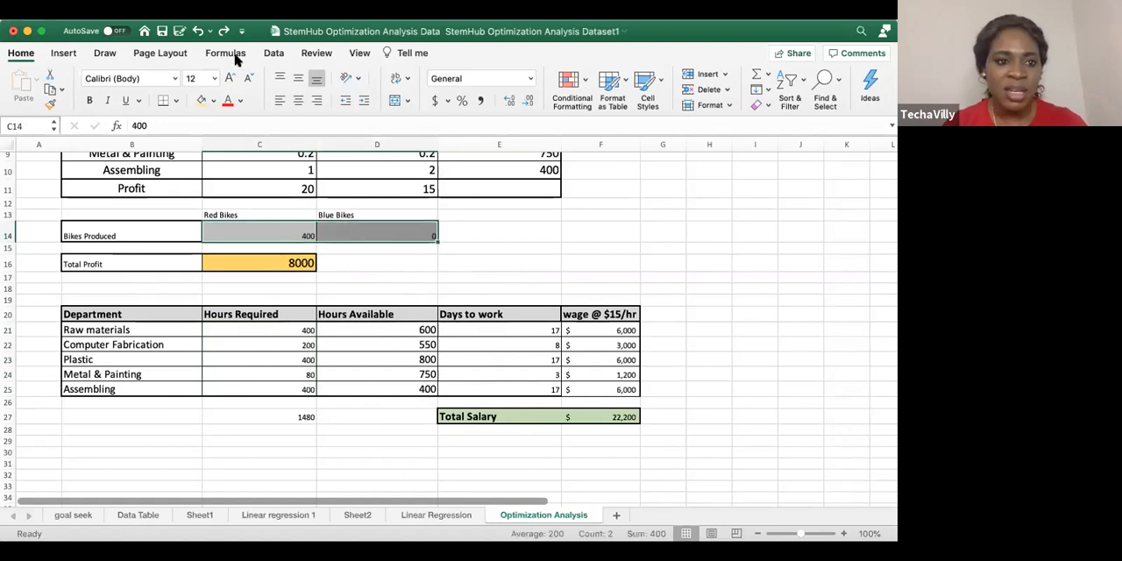
{"action": "left_click", "coordinate": [229, 78]}
{"action": "left_click_drag", "start_coordinate": [268, 332], "coordinate": [272, 416]}
{"action": "left_click", "coordinate": [230, 79]}
{"action": "left_click", "coordinate": [230, 78]}
{"action": "left_click", "coordinate": [229, 78]}
{"action": "left_click", "coordinate": [228, 77]}
{"action": "left_click", "coordinate": [476, 234]}
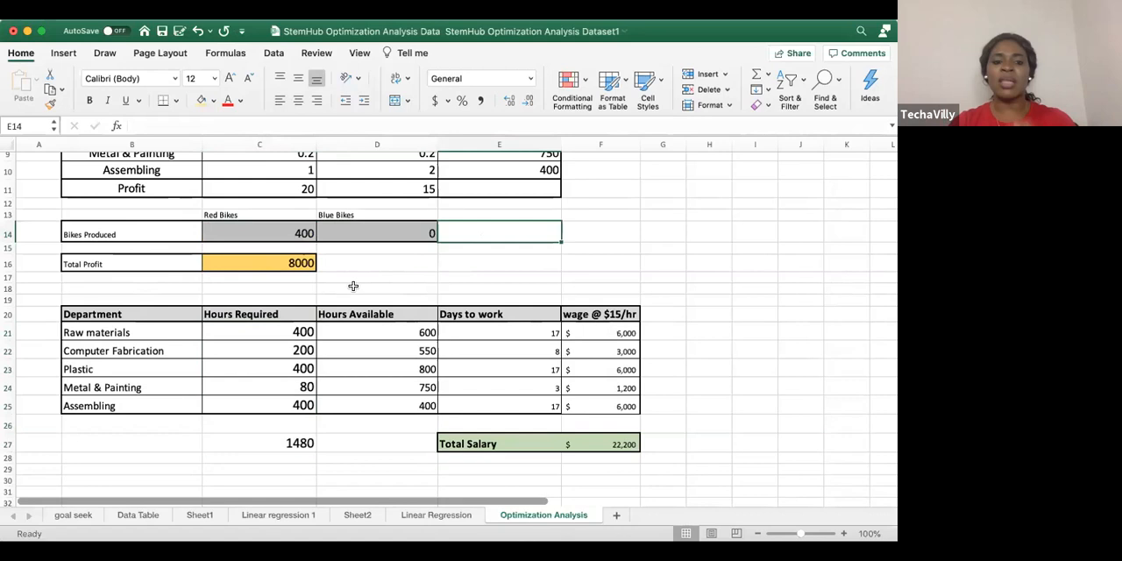
Review the wage formulas in F21:F25 and the Total Salary formula in F27
{"action": "left_click", "coordinate": [614, 332]}
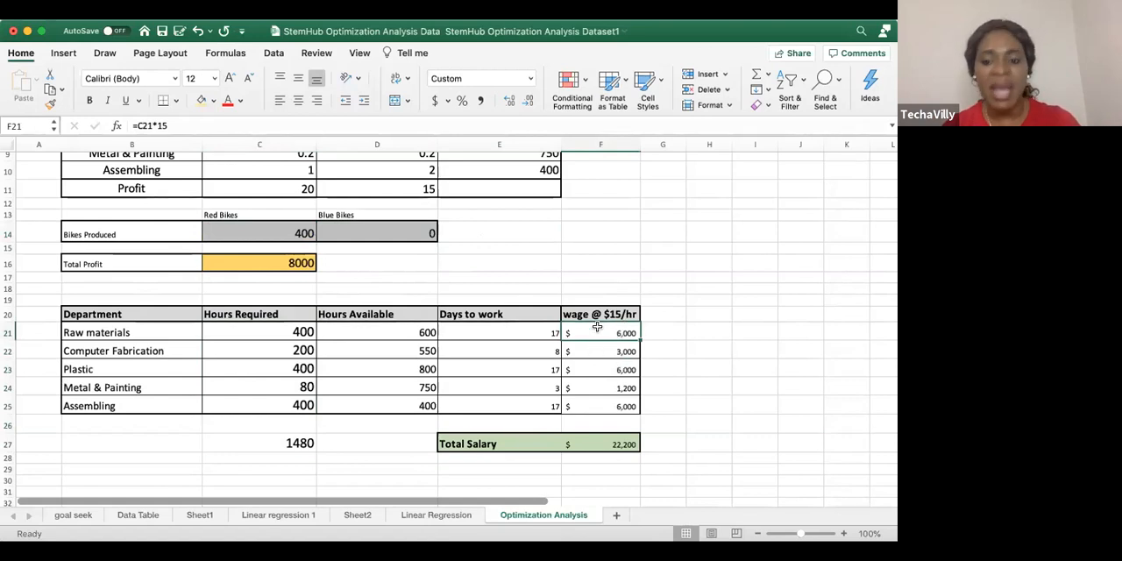
{"action": "left_click_drag", "start_coordinate": [596, 333], "coordinate": [601, 419]}
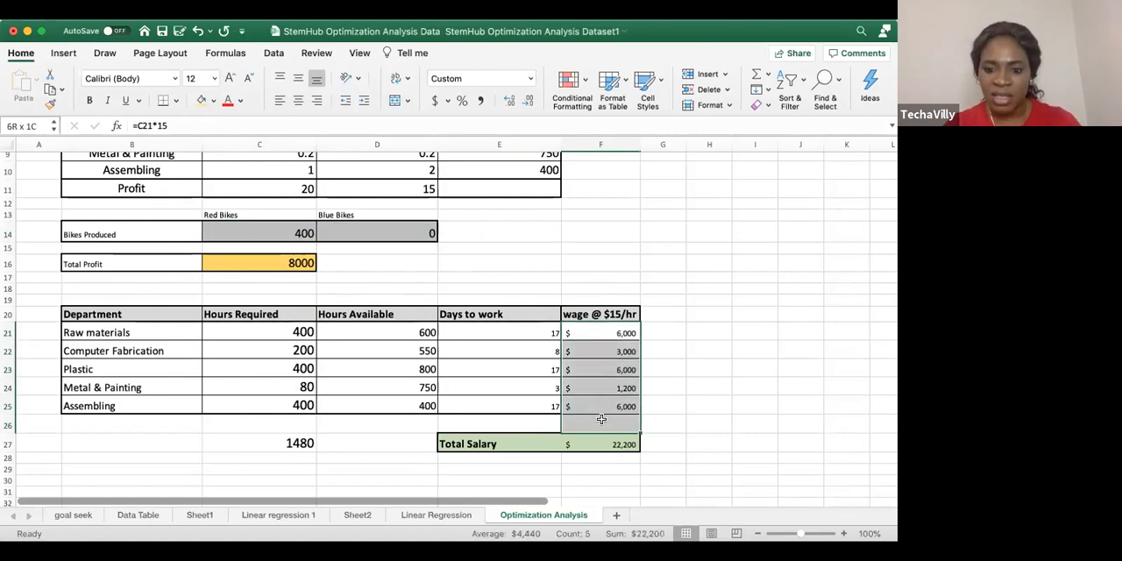
{"action": "left_click", "coordinate": [664, 349]}
{"action": "left_click", "coordinate": [609, 446]}
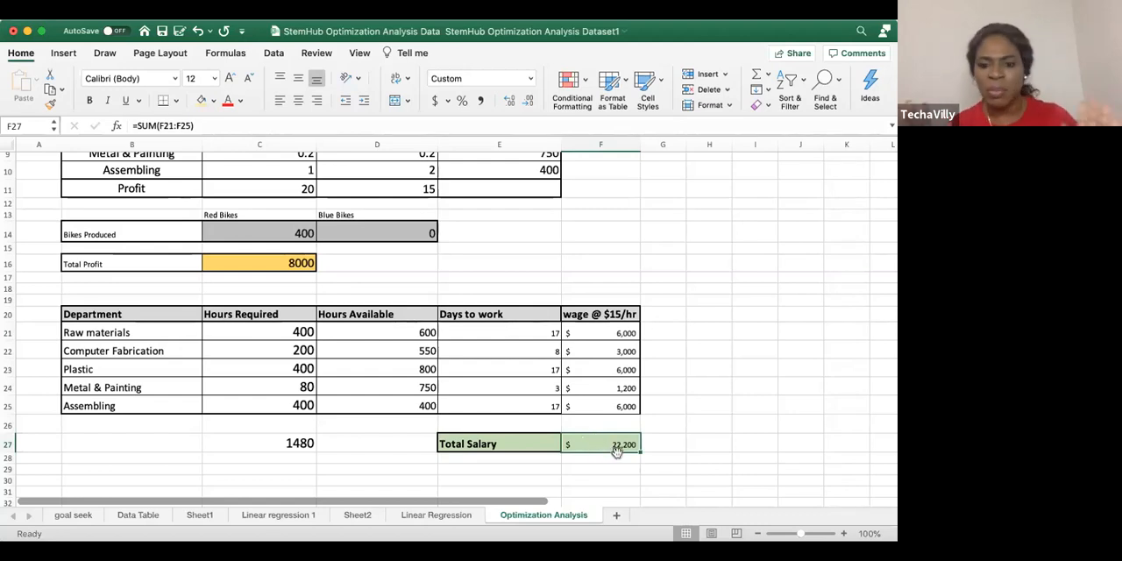
Total the Days to work values E21:E25 with a SUM formula in E26 and check that formula
{"action": "left_click_drag", "start_coordinate": [533, 328], "coordinate": [525, 415]}
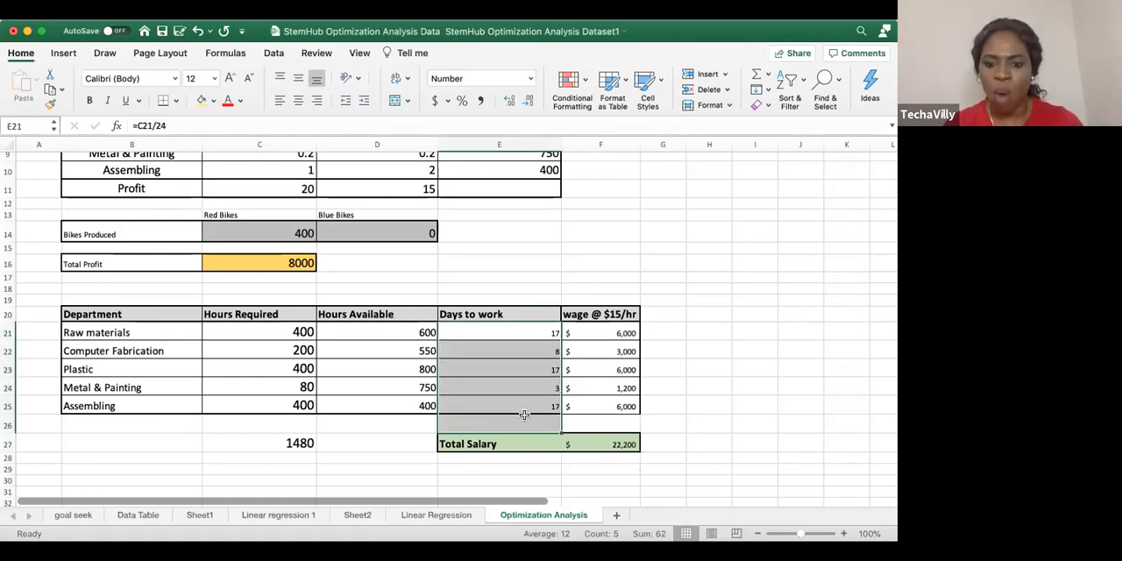
{"action": "left_click", "coordinate": [753, 77]}
{"action": "left_click", "coordinate": [647, 409]}
{"action": "left_click", "coordinate": [531, 426]}
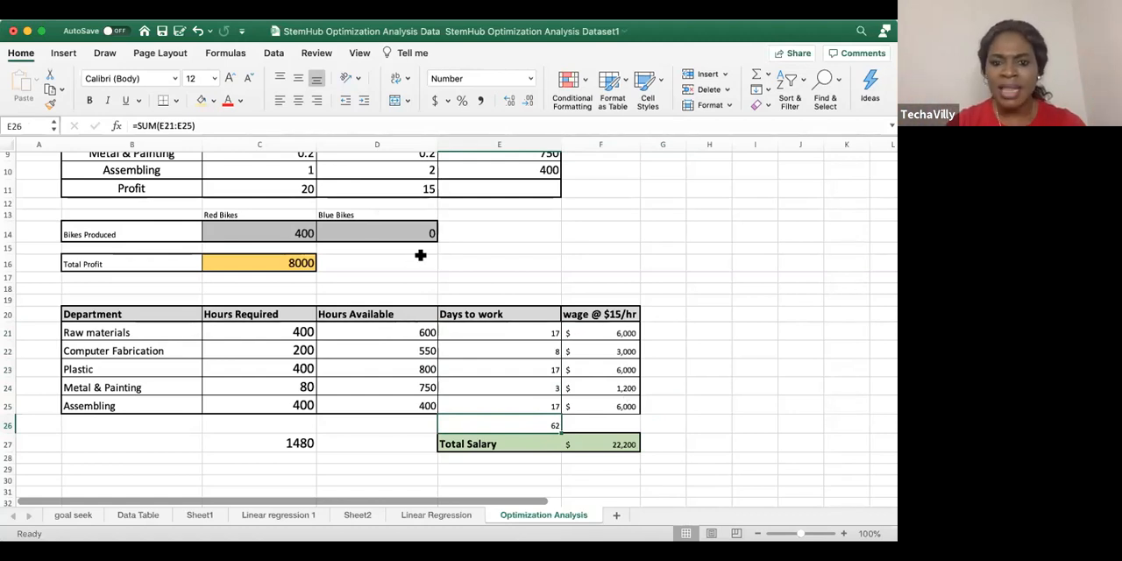
Try relabelling the wage header in F20 as "wage @ $10/hr" and undo that edit
{"action": "double_click", "coordinate": [609, 313]}
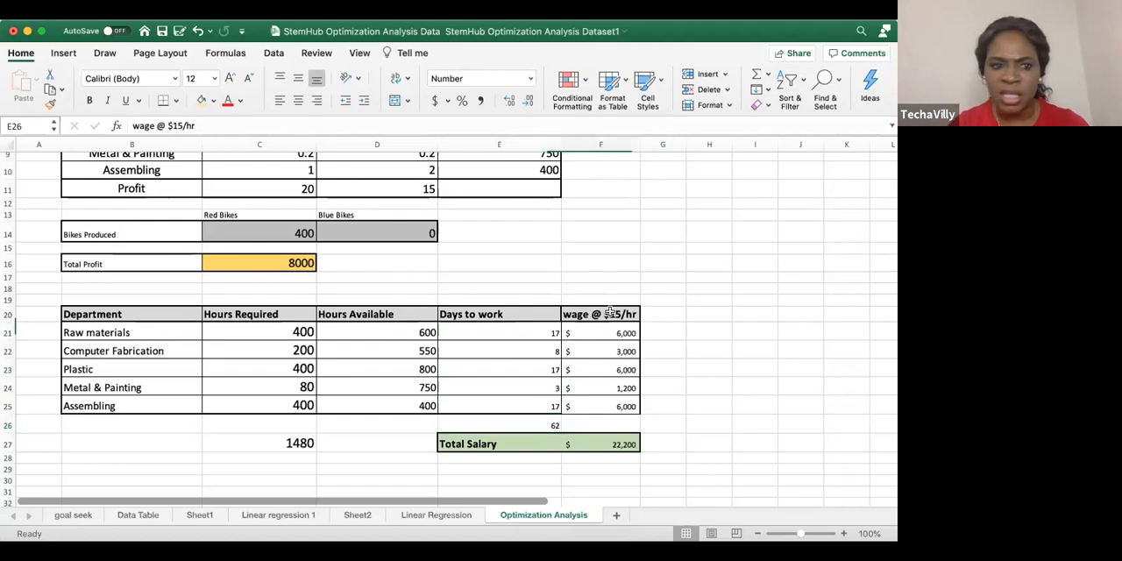
{"action": "left_click", "coordinate": [179, 126]}
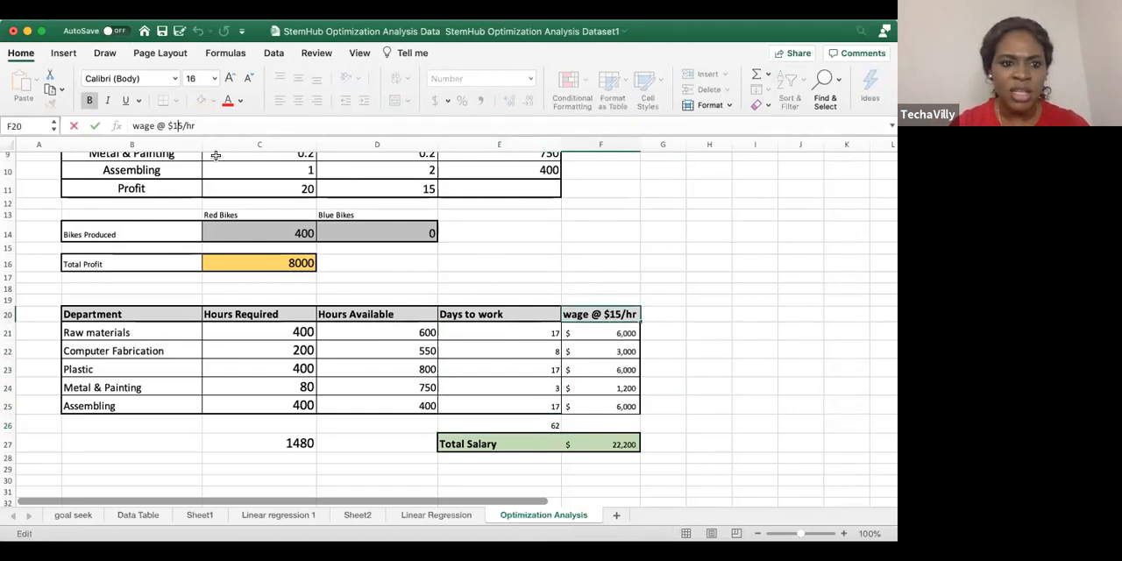
{"action": "key", "text": "BackSpace"}
{"action": "type", "text": "0"}
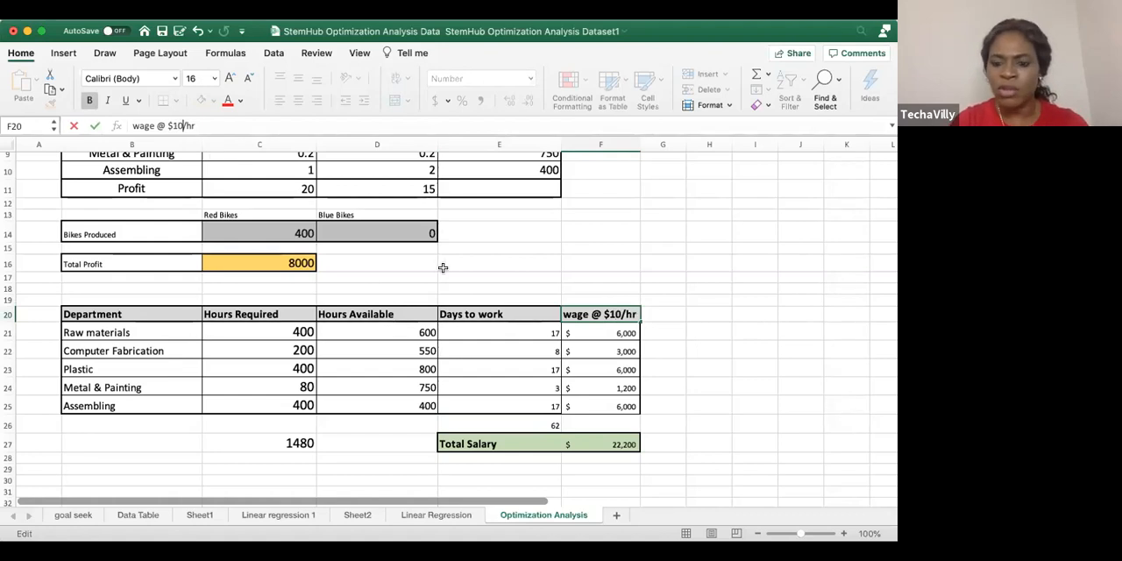
{"action": "key", "text": "Return"}
{"action": "left_click", "coordinate": [643, 298]}
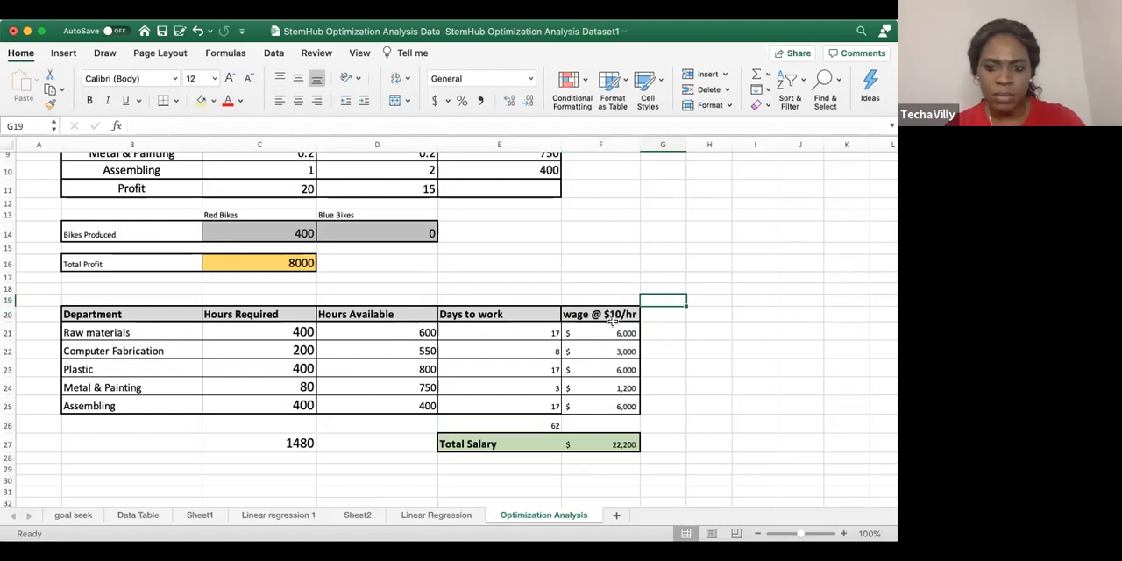
{"action": "key", "text": "super+z"}
Change the Raw materials wage formula in F21 to =C21*10, fill it down to F25 and check the Total Salary formula
{"action": "left_click", "coordinate": [604, 328]}
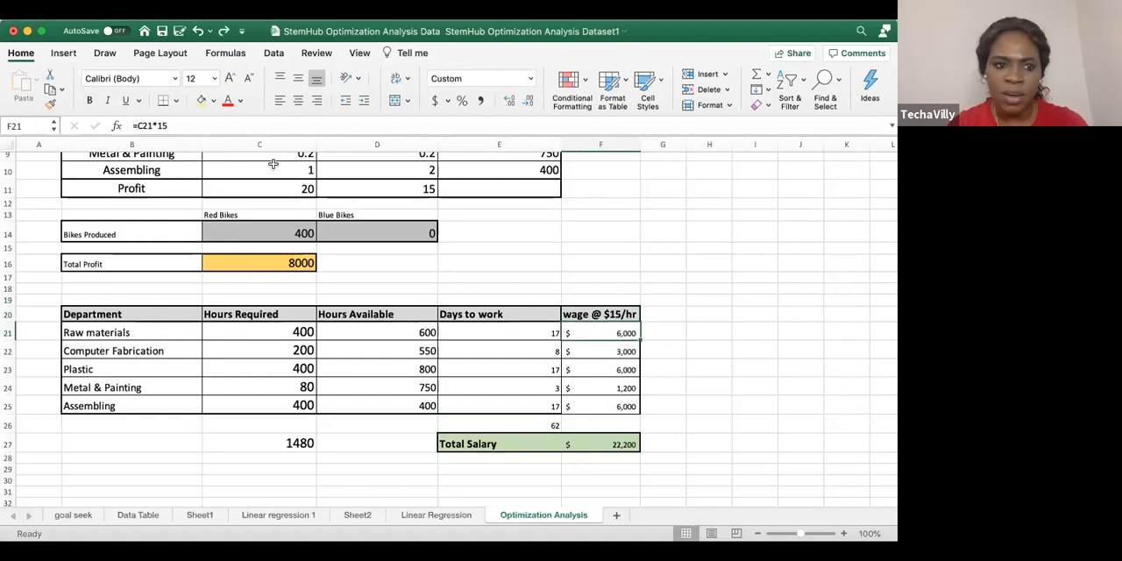
{"action": "left_click", "coordinate": [176, 125]}
{"action": "key", "text": "BackSpace"}
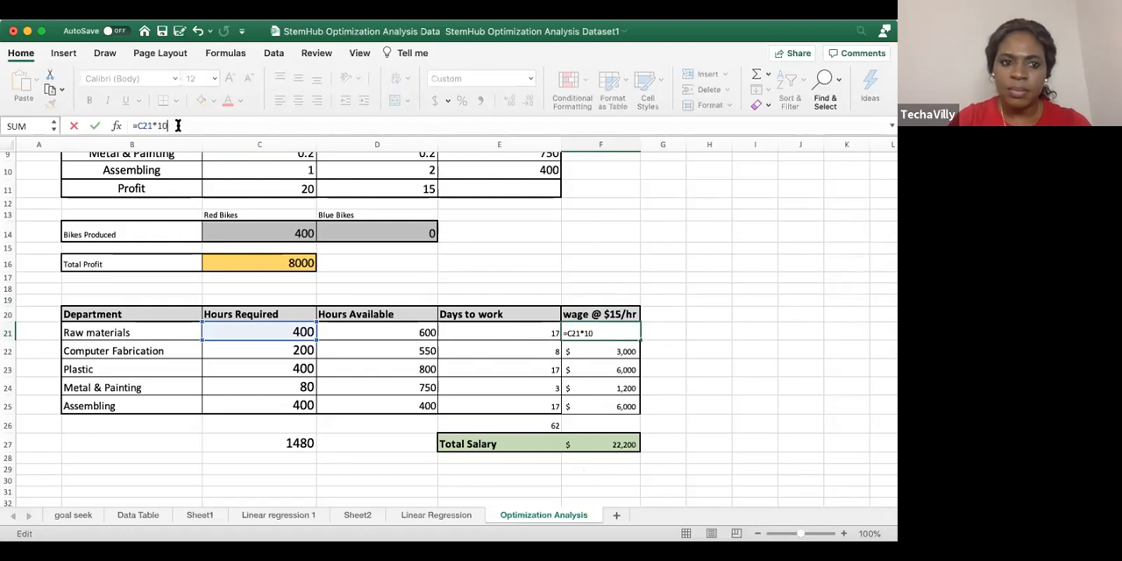
{"action": "type", "text": "0"}
{"action": "key", "text": "Return"}
{"action": "left_click_drag", "start_coordinate": [638, 335], "coordinate": [638, 409]}
{"action": "left_click", "coordinate": [680, 230]}
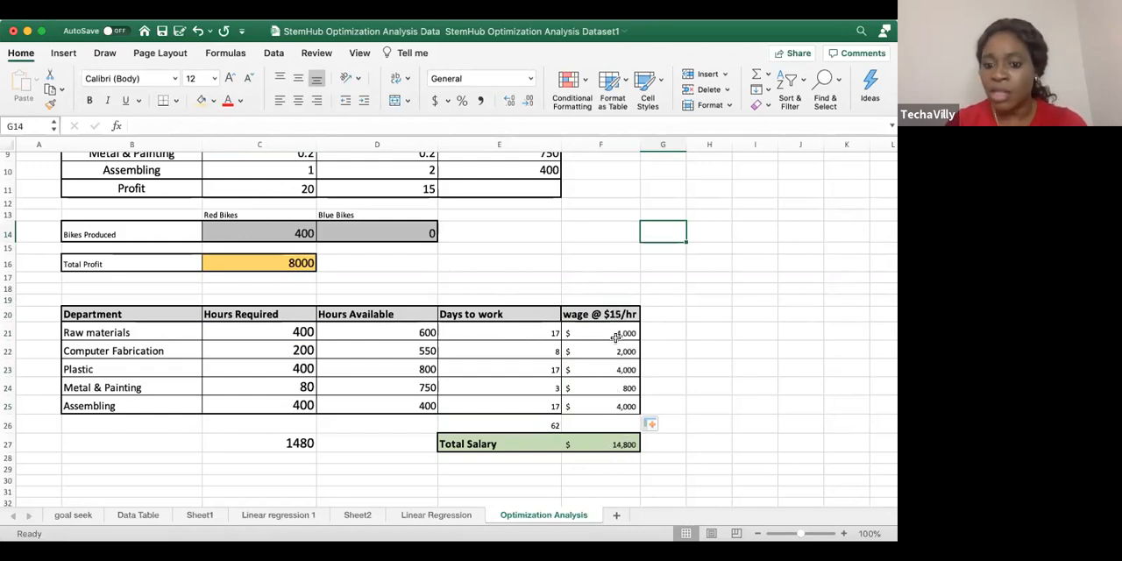
{"action": "left_click", "coordinate": [605, 446]}
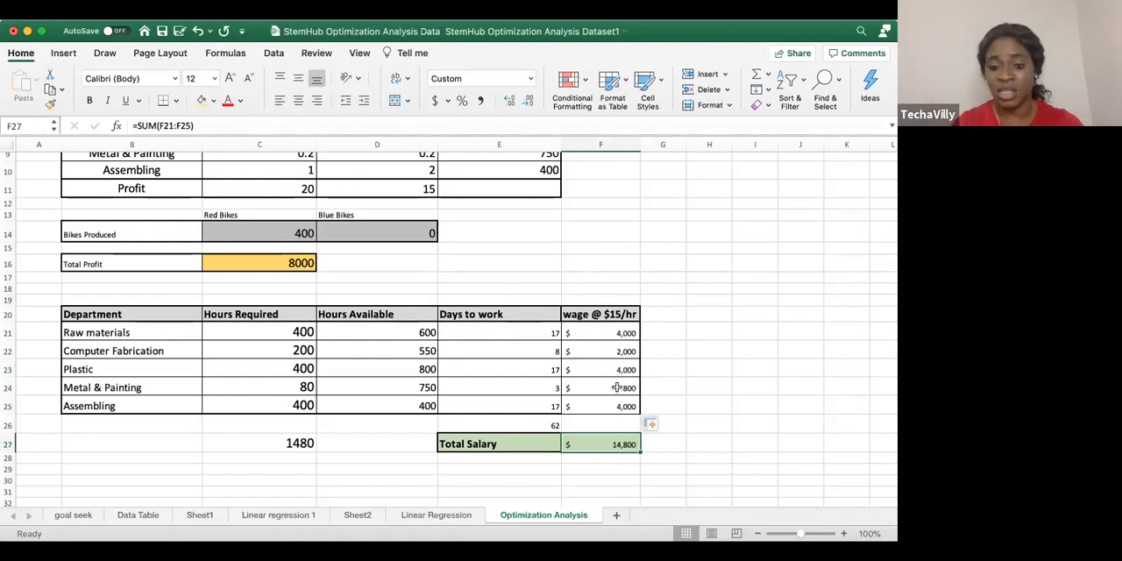
Set the Blue Bikes production quantity in D14 to 50 and look over the production inputs
{"action": "left_click", "coordinate": [382, 232]}
{"action": "type", "text": "50"}
{"action": "key", "text": "Return"}
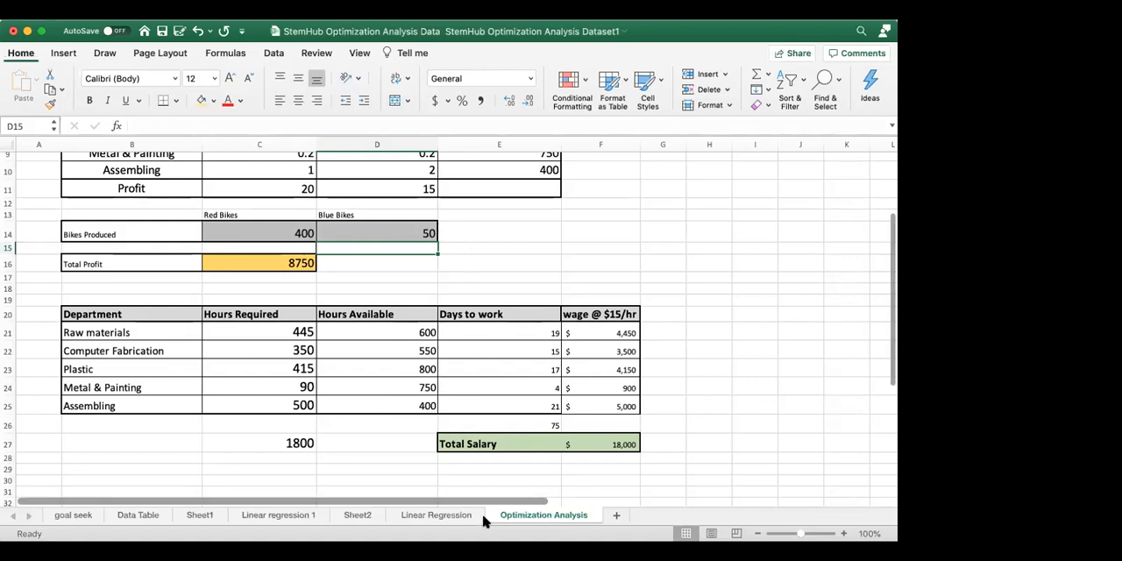
{"action": "left_click", "coordinate": [438, 515]}
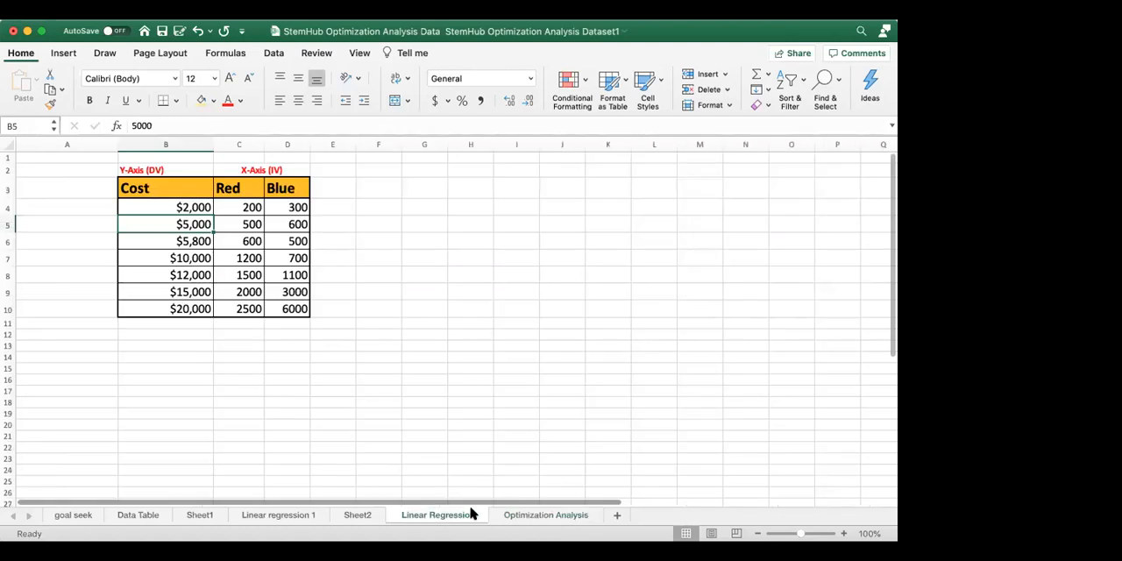
{"action": "left_click", "coordinate": [545, 515]}
{"action": "scroll", "coordinate": [373, 286], "scroll_direction": "up", "scroll_amount": 5}
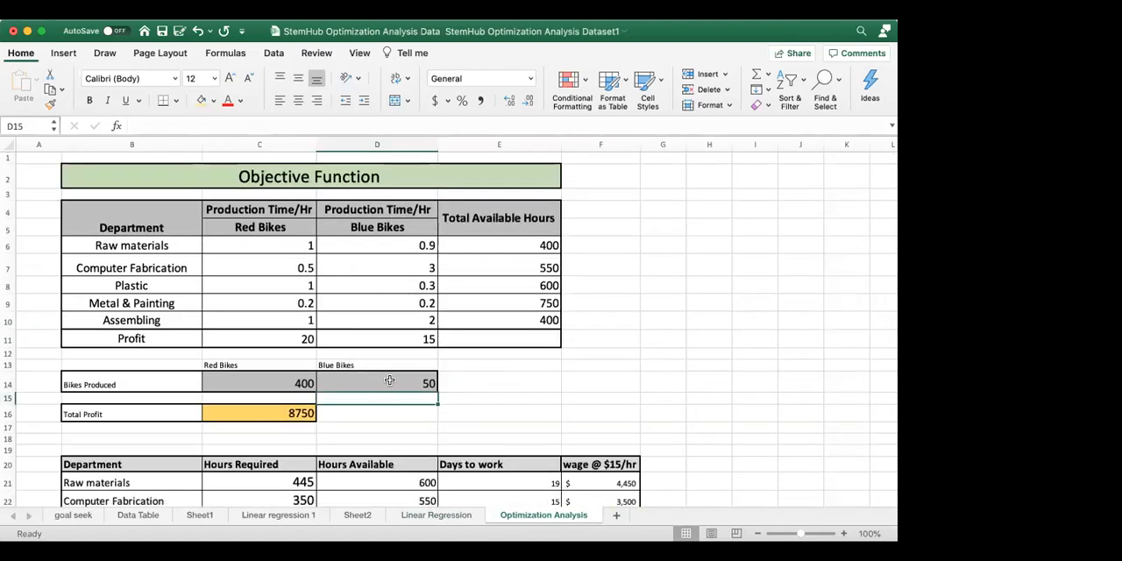
{"action": "left_click", "coordinate": [277, 377]}
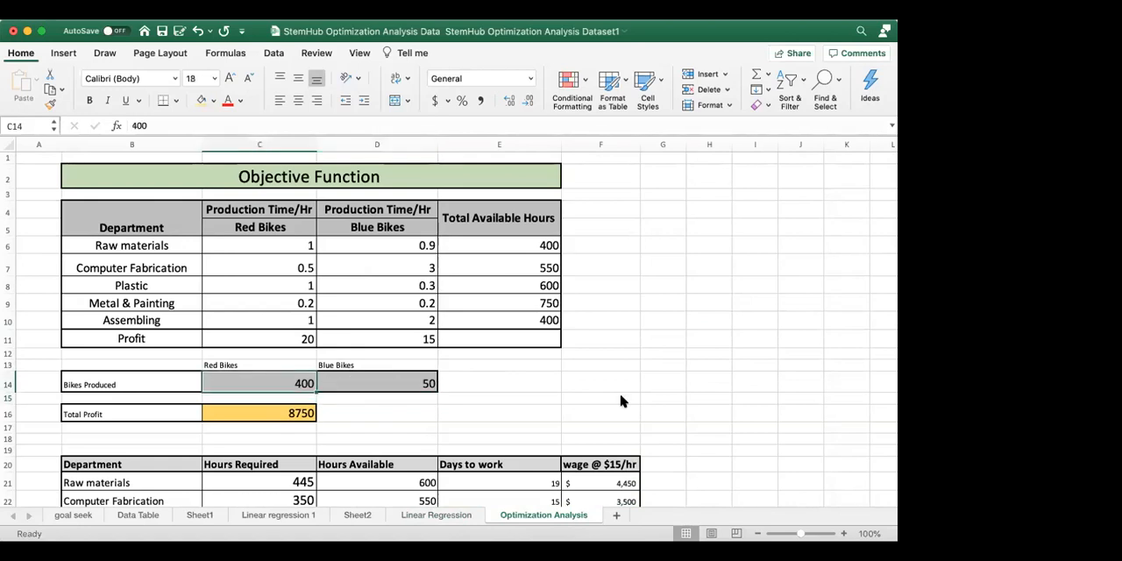
Clear the Bikes Produced values in C14:D14 and review the profit, hours and wage cells
{"action": "scroll", "coordinate": [307, 263], "scroll_direction": "down", "scroll_amount": 2}
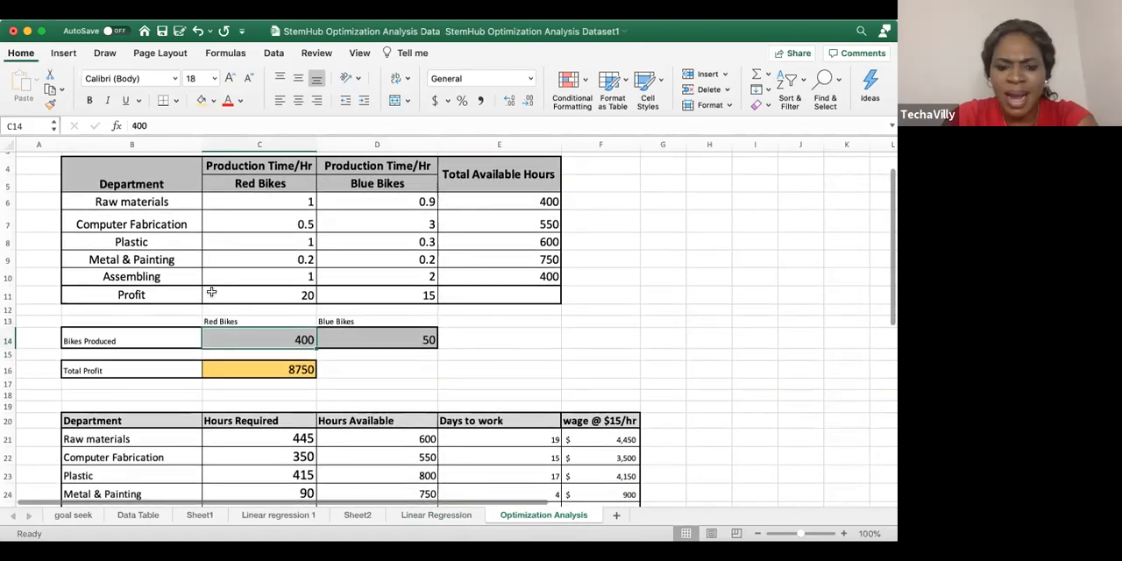
{"action": "left_click_drag", "start_coordinate": [286, 341], "coordinate": [406, 337]}
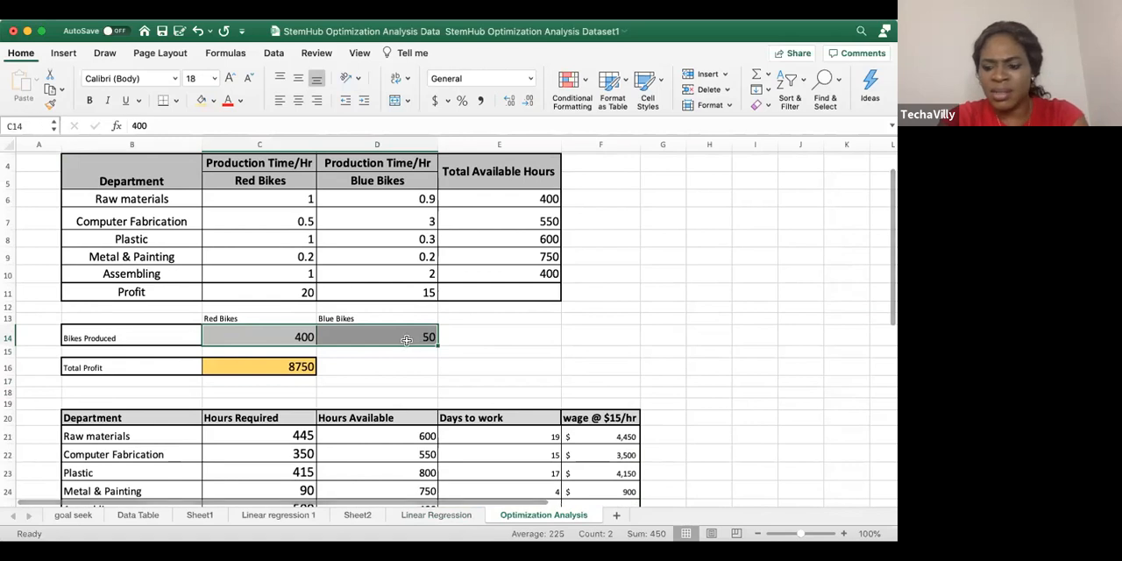
{"action": "key", "text": "Delete"}
{"action": "left_click", "coordinate": [544, 366]}
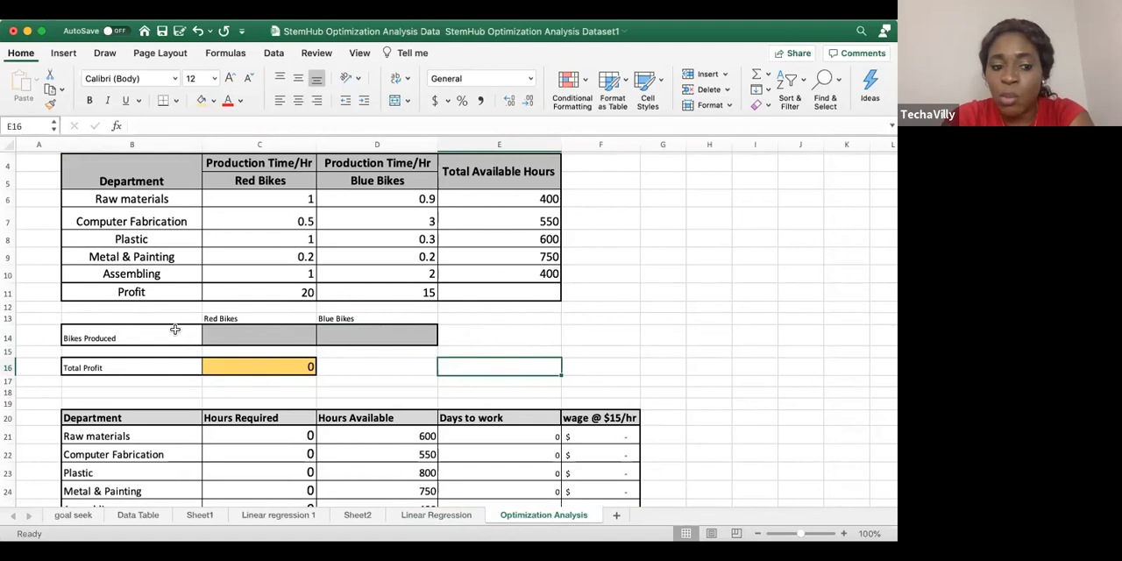
{"action": "left_click_drag", "start_coordinate": [239, 334], "coordinate": [317, 336]}
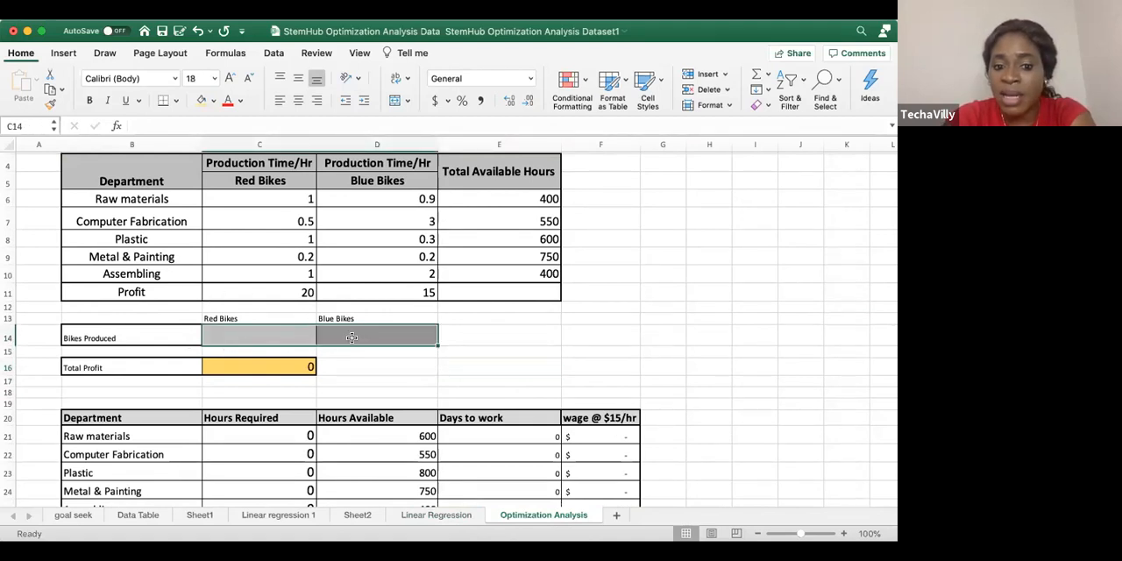
{"action": "scroll", "coordinate": [545, 412], "scroll_direction": "down", "scroll_amount": 3}
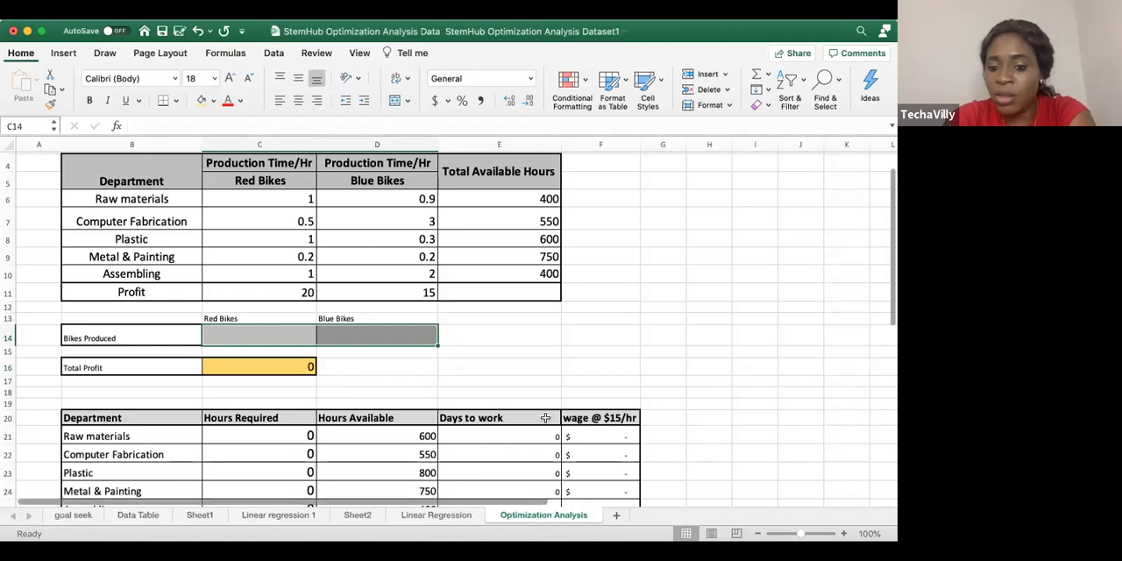
{"action": "scroll", "coordinate": [545, 412], "scroll_direction": "down", "scroll_amount": 5}
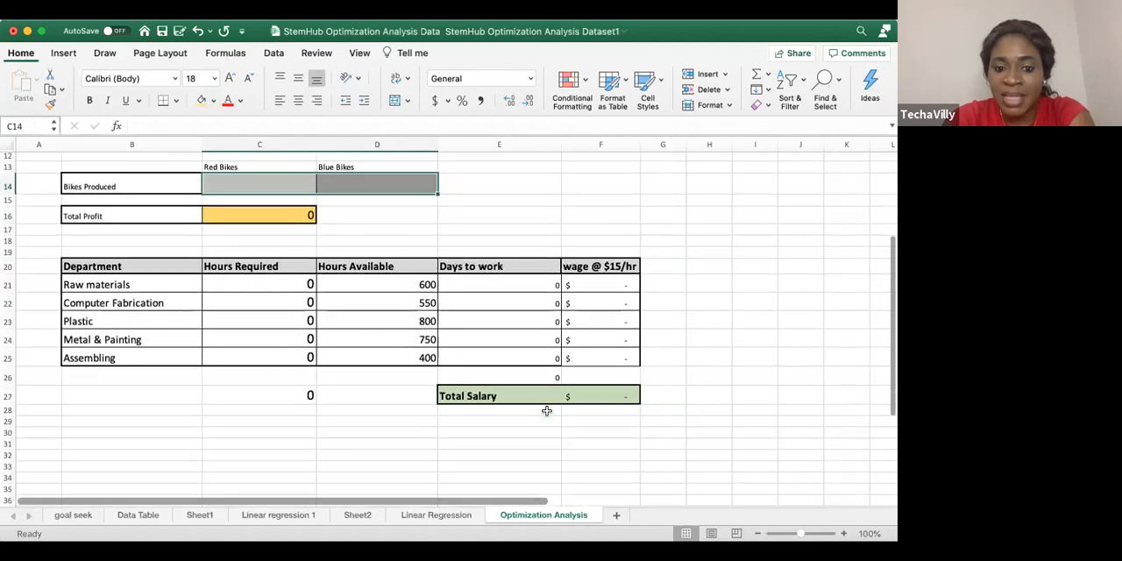
{"action": "scroll", "coordinate": [546, 408], "scroll_direction": "up", "scroll_amount": 3}
{"action": "scroll", "coordinate": [545, 407], "scroll_direction": "up", "scroll_amount": 8}
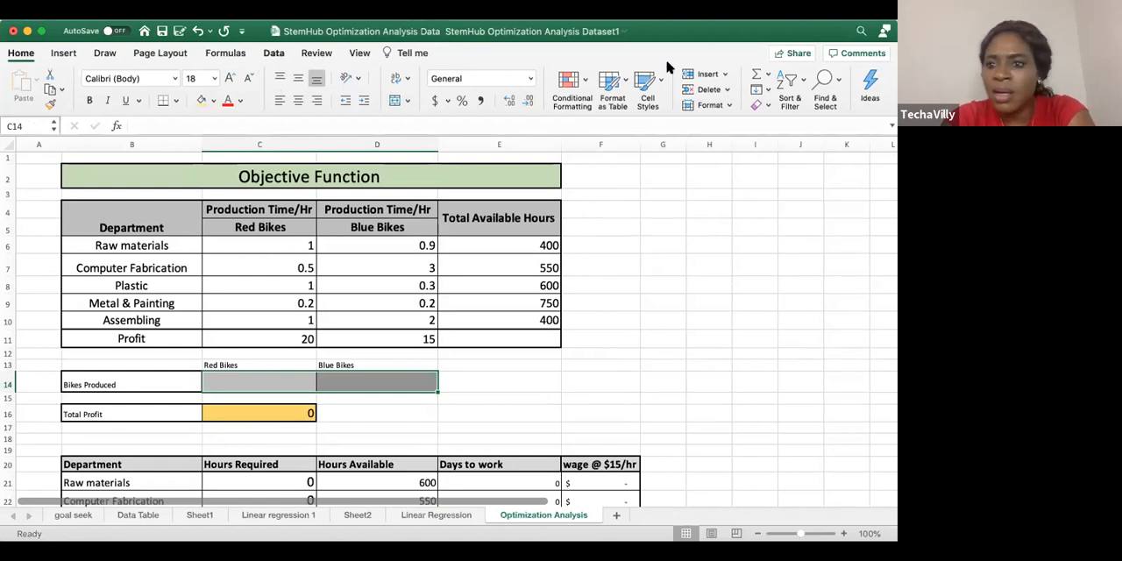
Open Solver and set its objective to the Total Profit cell C16
{"action": "left_click", "coordinate": [273, 53]}
{"action": "left_click", "coordinate": [841, 88]}
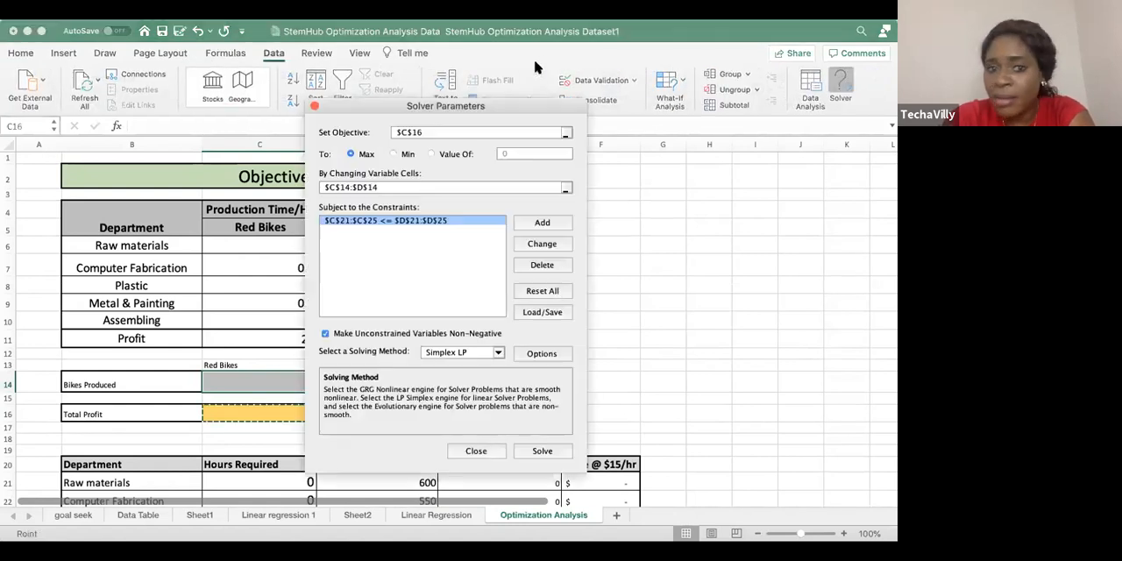
{"action": "left_click_drag", "start_coordinate": [542, 104], "coordinate": [635, 93]}
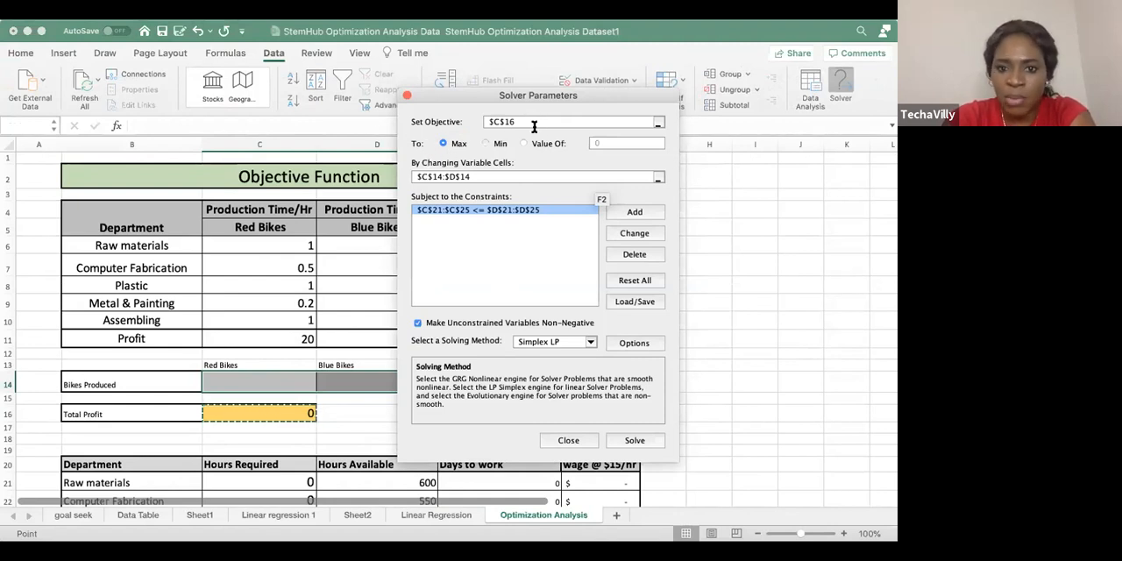
{"action": "left_click", "coordinate": [658, 122]}
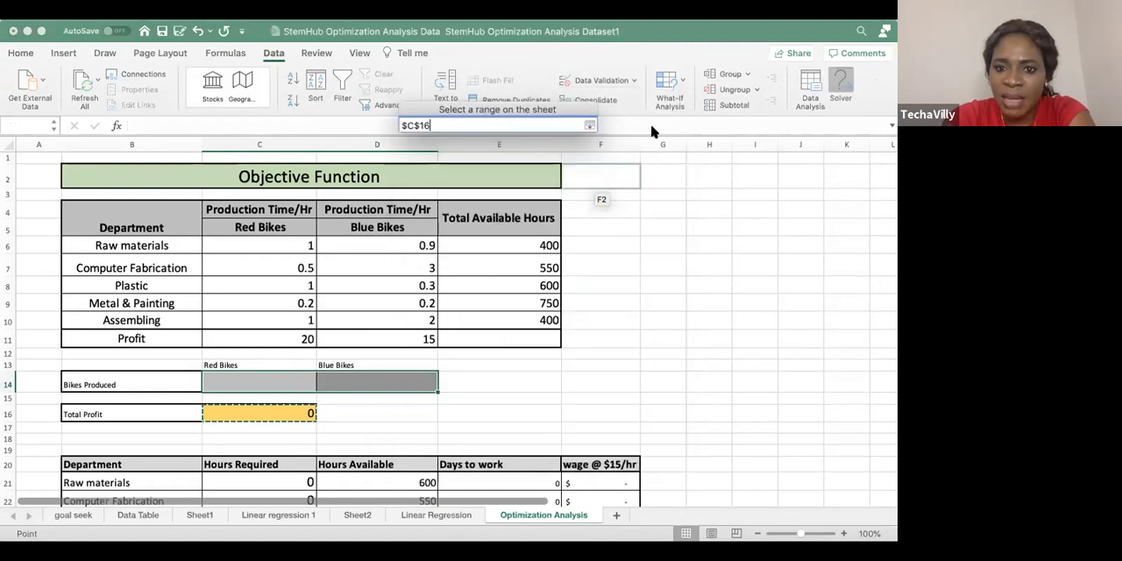
{"action": "left_click", "coordinate": [273, 413]}
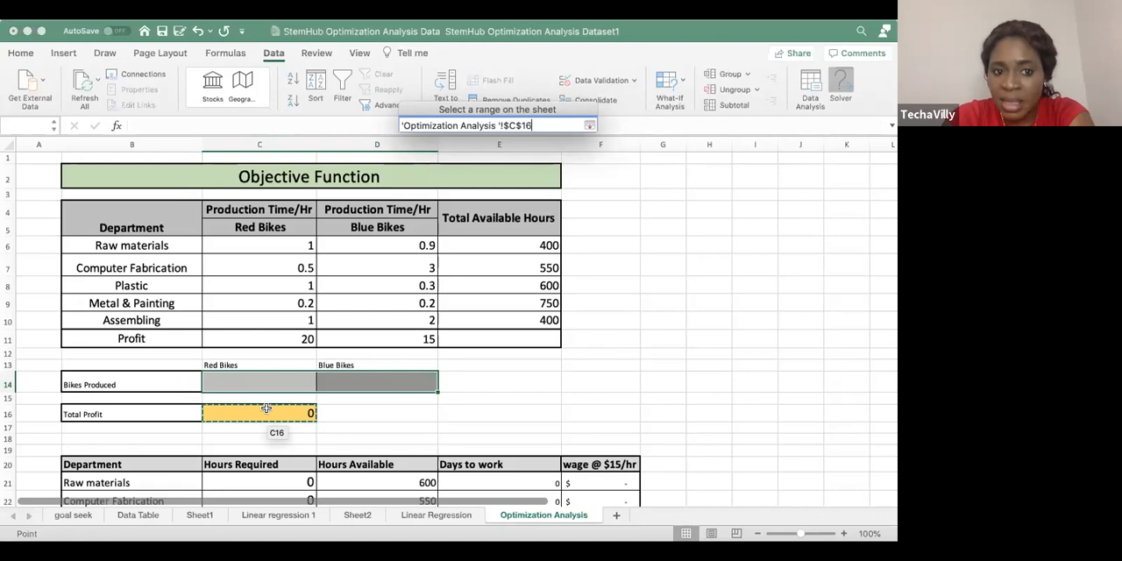
{"action": "left_click", "coordinate": [591, 127]}
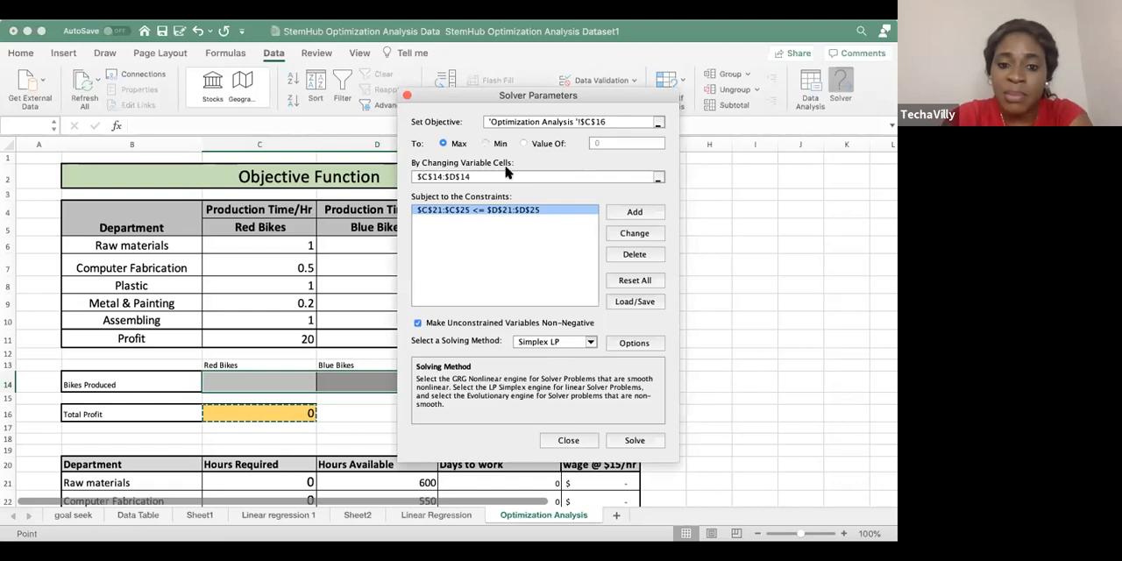
Set Solver's changing variable cells to the Bikes Produced range C14:D14
{"action": "left_click_drag", "start_coordinate": [618, 93], "coordinate": [624, 42]}
{"action": "left_click", "coordinate": [689, 129]}
{"action": "left_click_drag", "start_coordinate": [220, 364], "coordinate": [368, 381]}
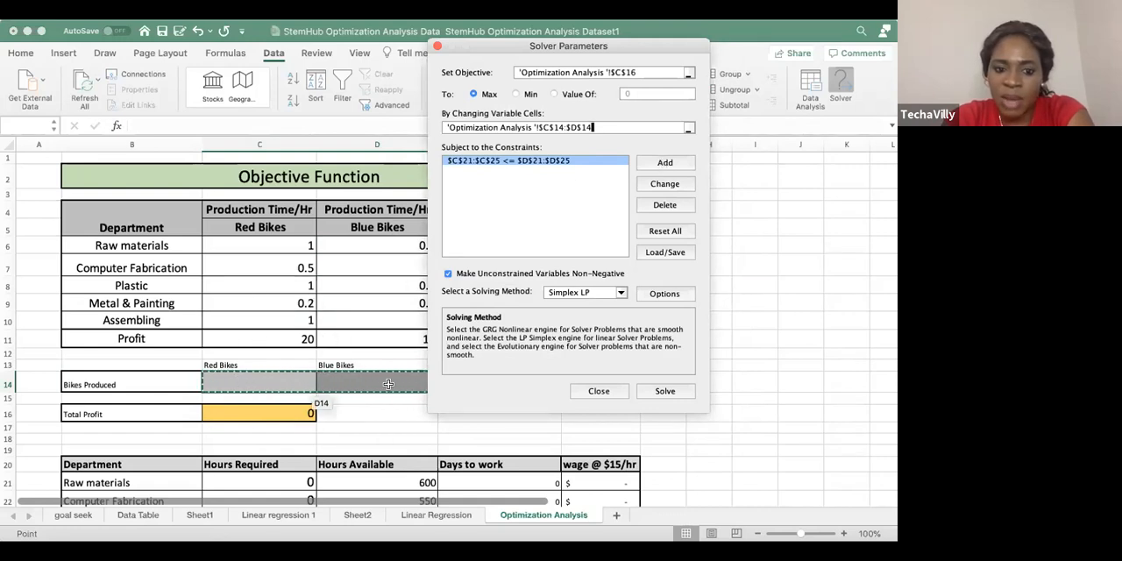
Start a new Solver constraint and set its cell reference to the Hours Required range C21:C25
{"action": "left_click", "coordinate": [665, 163]}
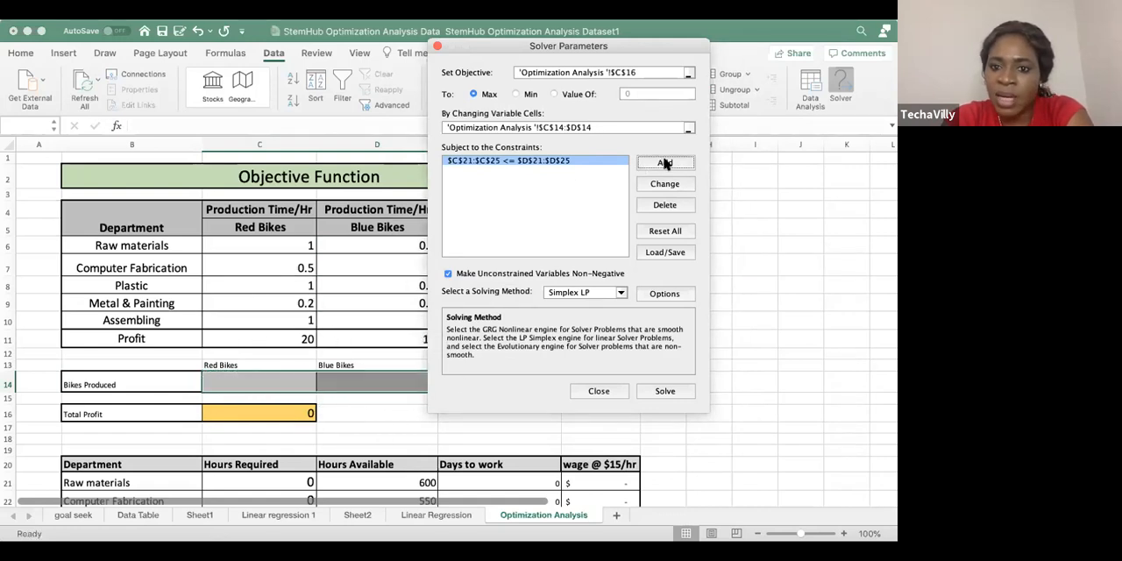
{"action": "left_click_drag", "start_coordinate": [517, 248], "coordinate": [628, 285]}
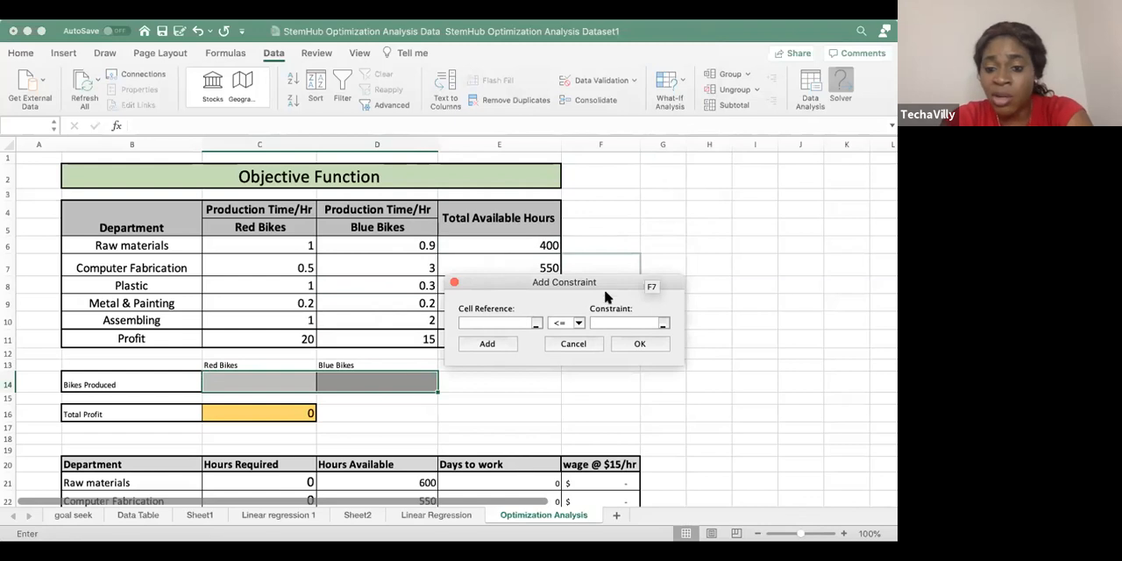
{"action": "scroll", "coordinate": [526, 210], "scroll_direction": "down", "scroll_amount": 3}
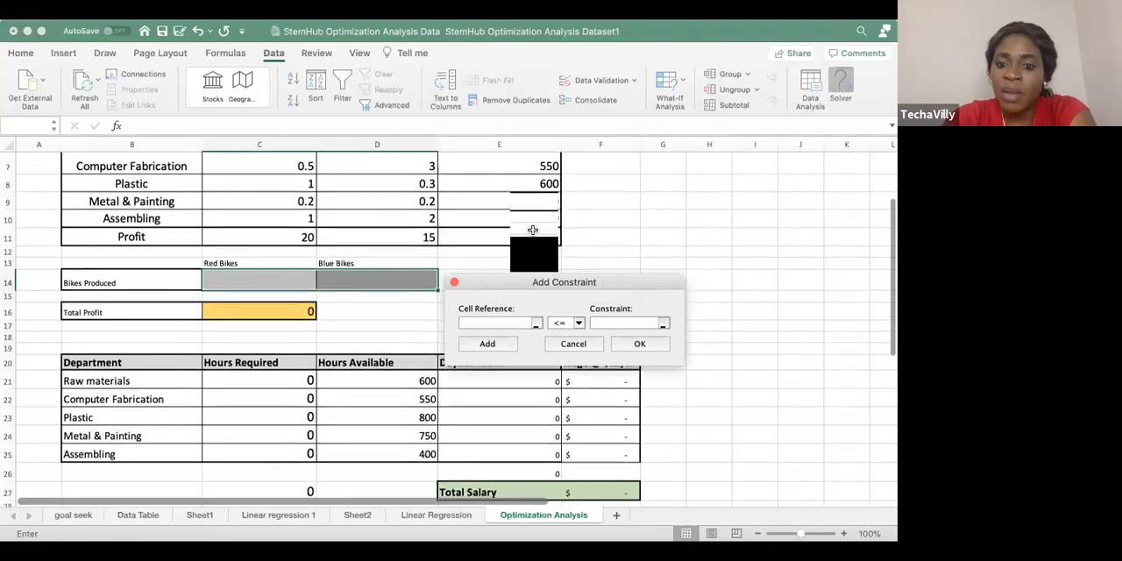
{"action": "left_click_drag", "start_coordinate": [625, 283], "coordinate": [615, 190]}
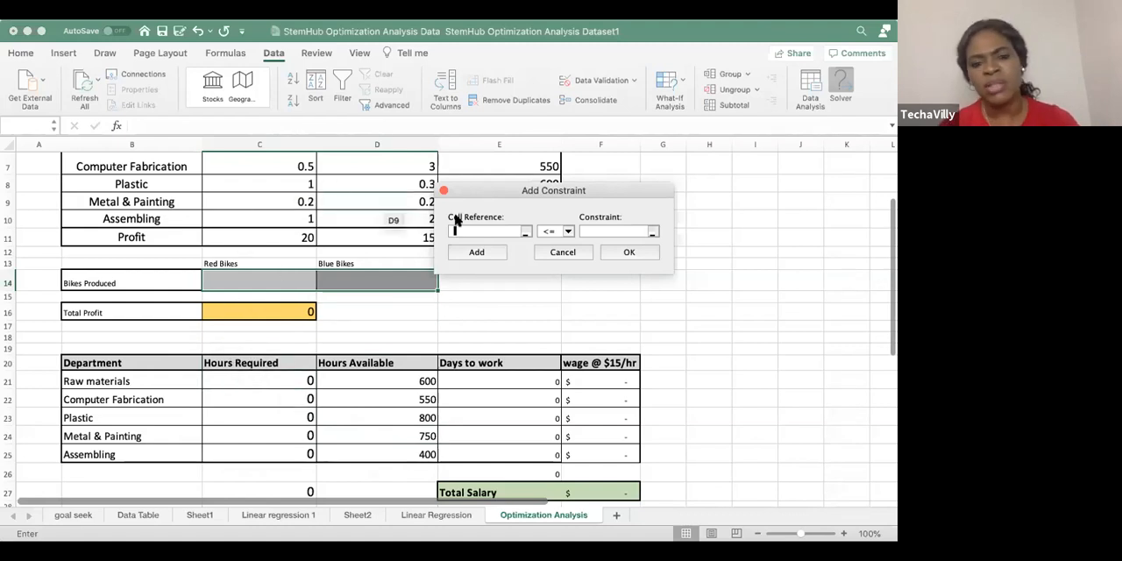
{"action": "scroll", "coordinate": [346, 223], "scroll_direction": "up", "scroll_amount": 5}
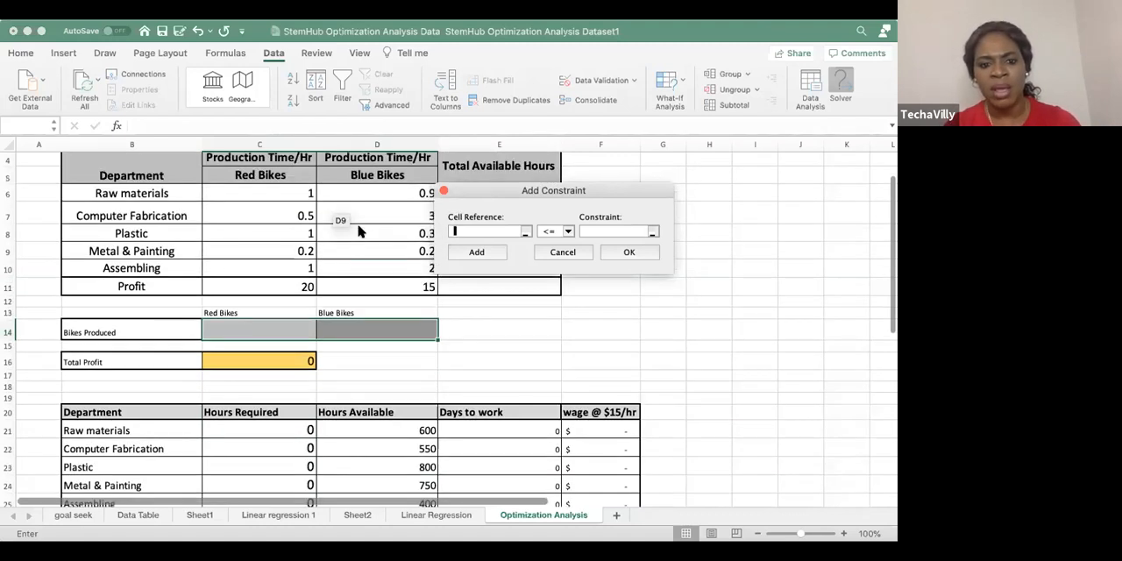
{"action": "scroll", "coordinate": [355, 355], "scroll_direction": "down", "scroll_amount": 5}
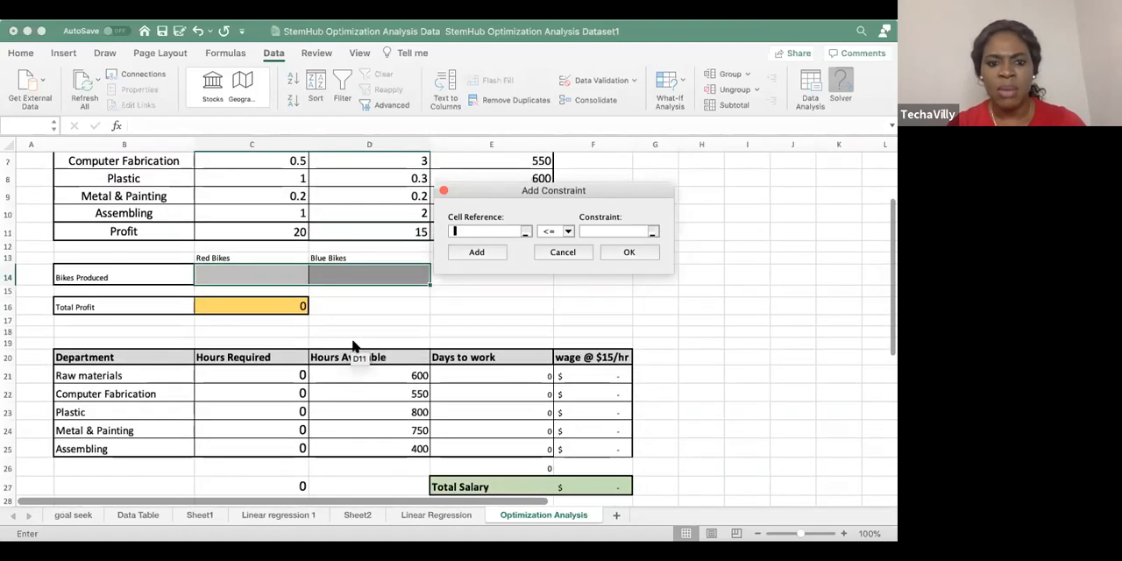
{"action": "scroll", "coordinate": [304, 263], "scroll_direction": "up", "scroll_amount": 2}
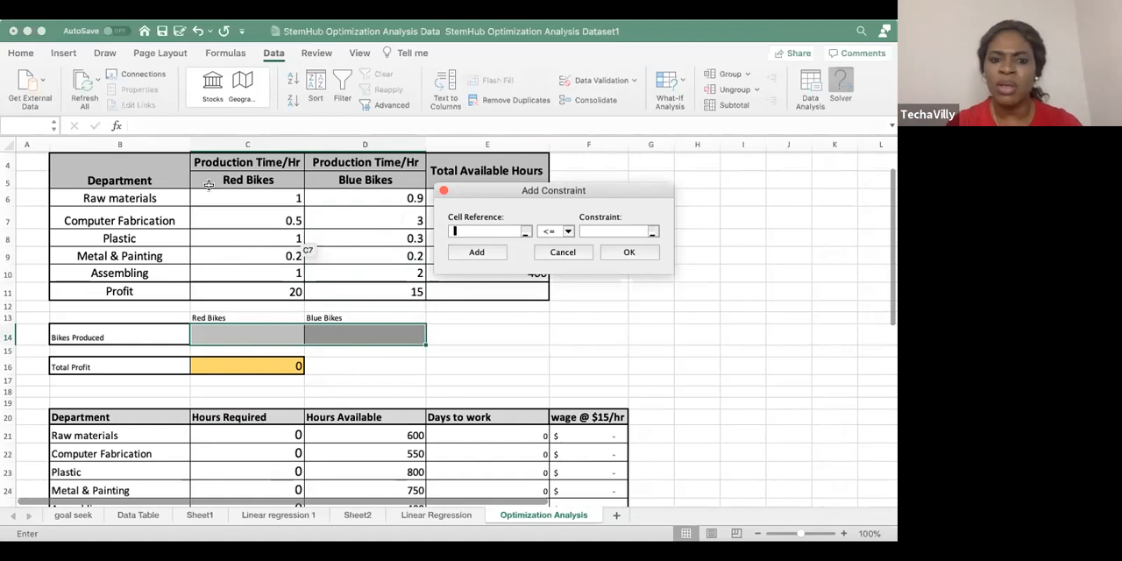
{"action": "scroll", "coordinate": [234, 325], "scroll_direction": "down", "scroll_amount": 5}
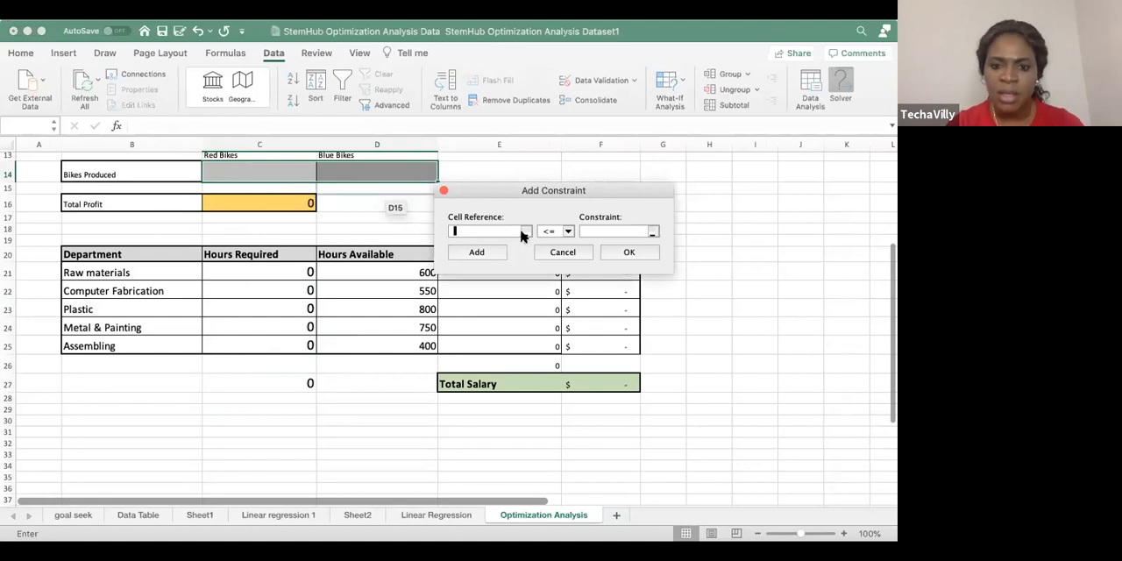
{"action": "left_click_drag", "start_coordinate": [306, 272], "coordinate": [302, 344]}
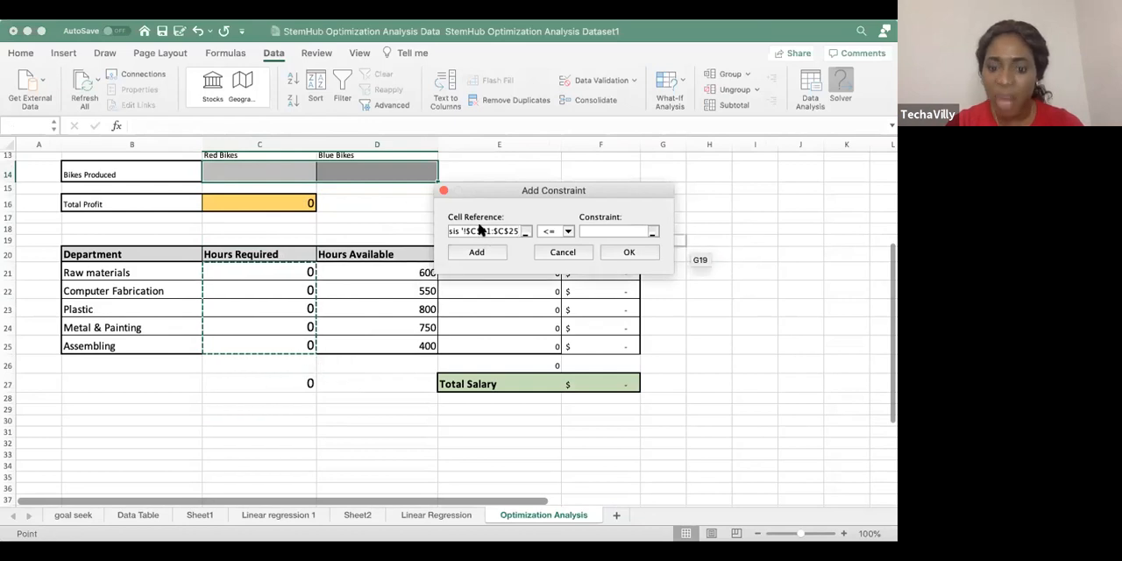
Complete the constraint as less than or equal to the Hours Available range D21:D25 and add it to Solver
{"action": "left_click", "coordinate": [568, 232]}
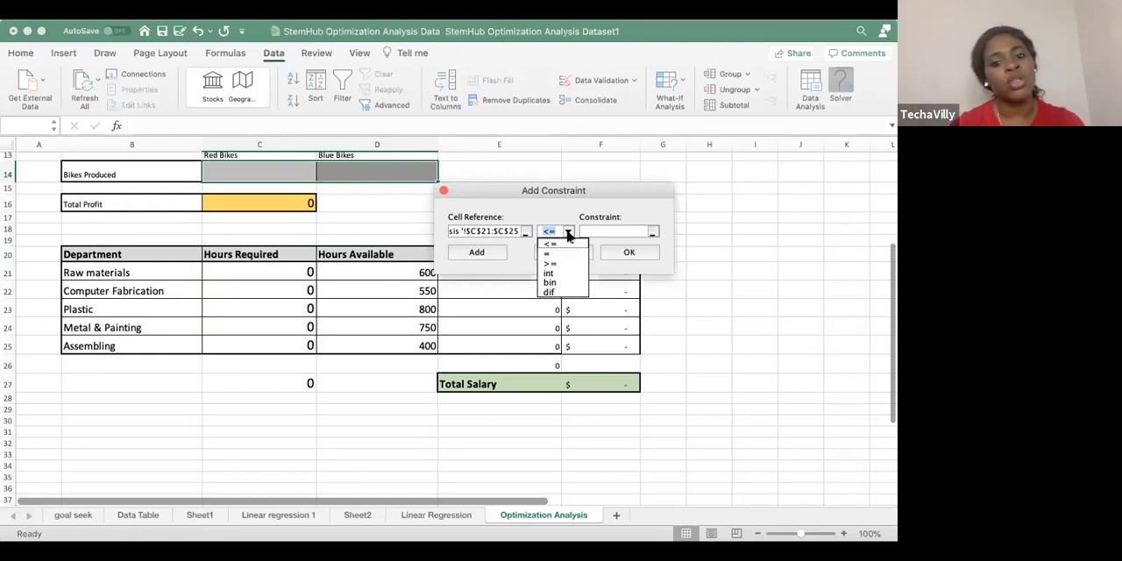
{"action": "left_click", "coordinate": [604, 232]}
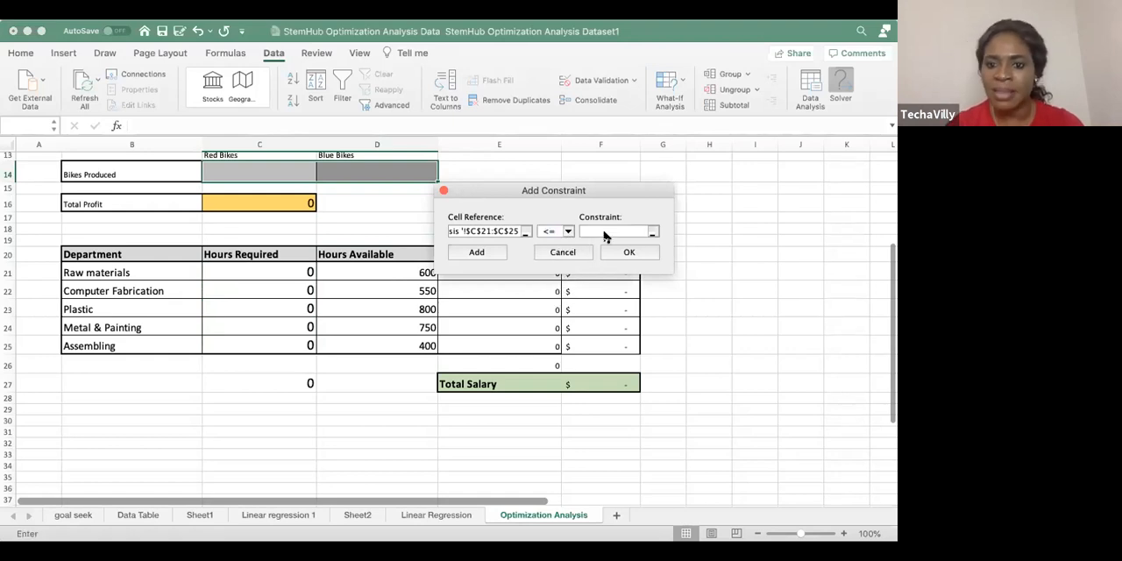
{"action": "left_click", "coordinate": [652, 232]}
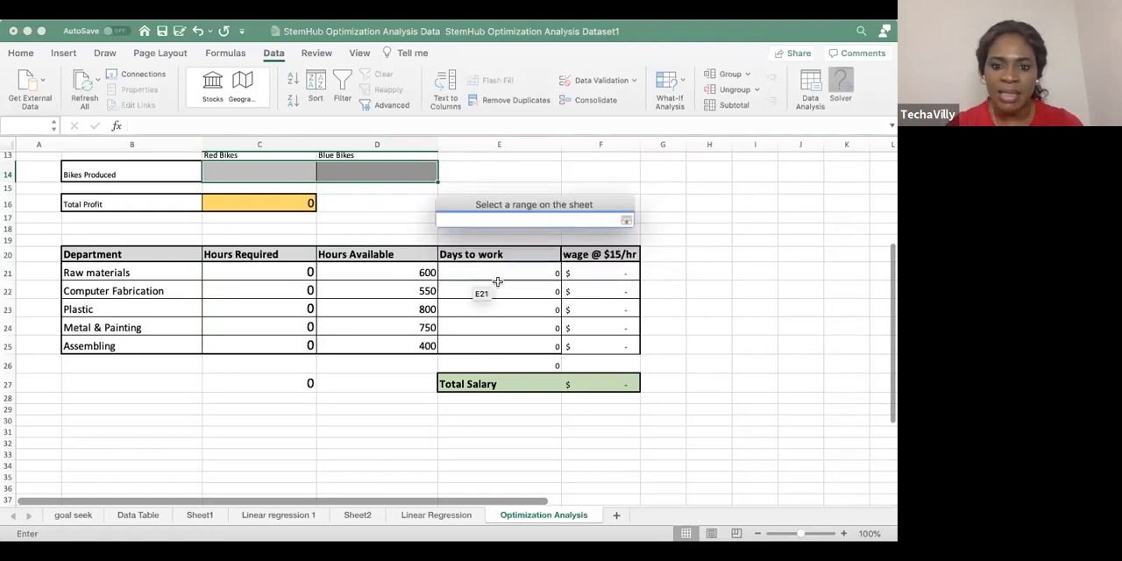
{"action": "left_click_drag", "start_coordinate": [391, 270], "coordinate": [386, 344]}
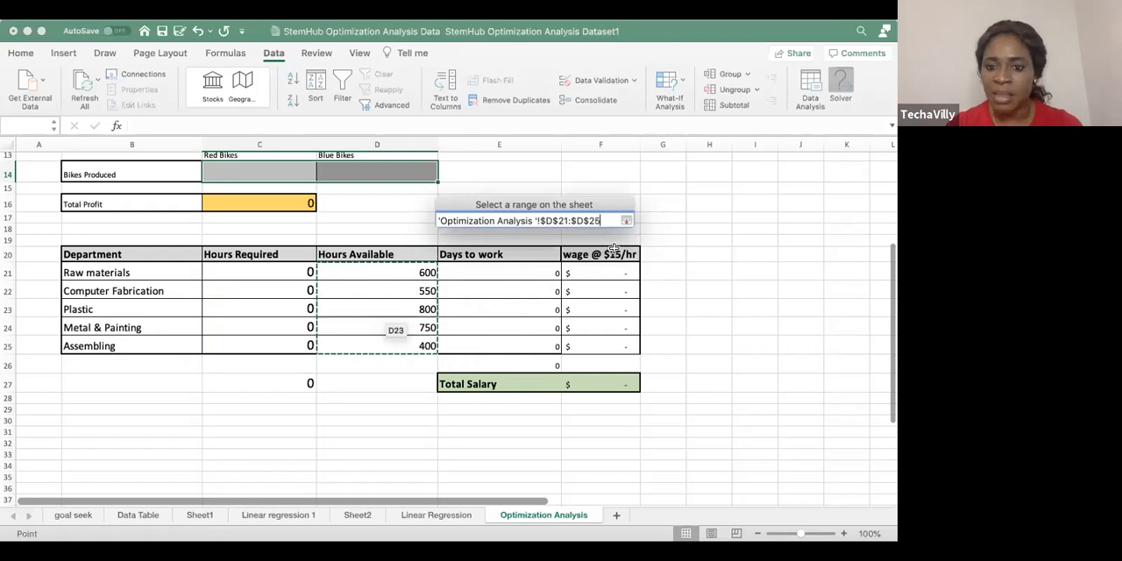
{"action": "left_click", "coordinate": [627, 221]}
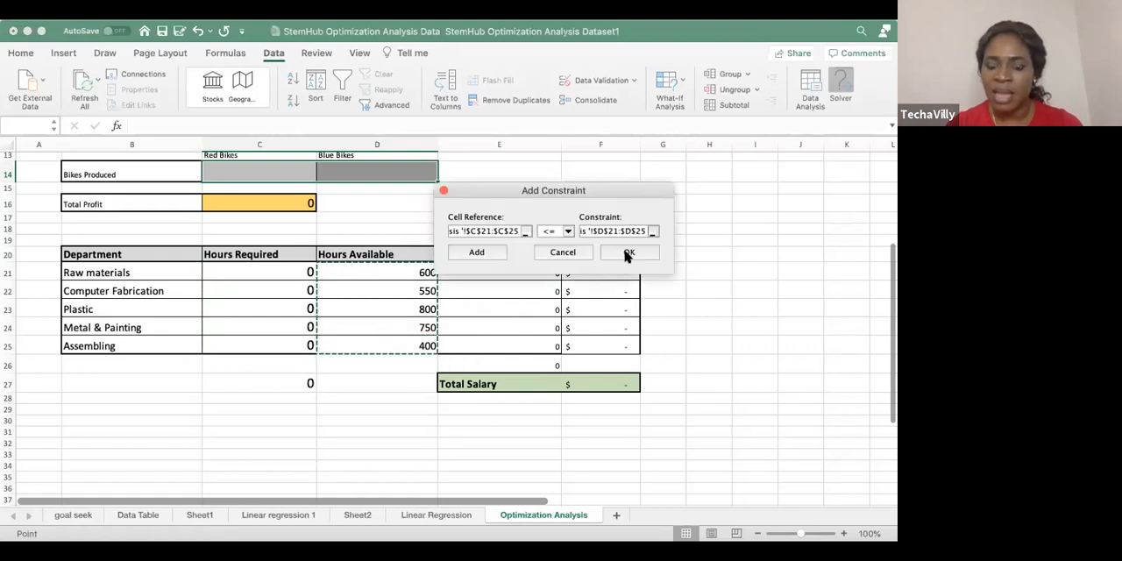
{"action": "left_click", "coordinate": [628, 253]}
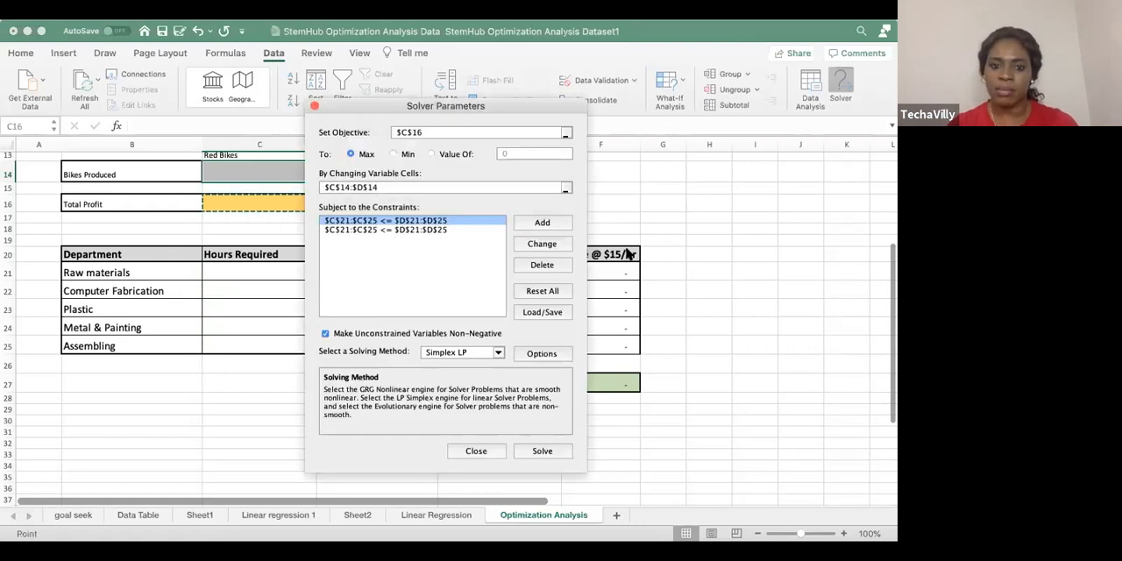
Delete the duplicate hours constraint and set Solver's objective back to the Total Profit cell C16
{"action": "left_click", "coordinate": [445, 228]}
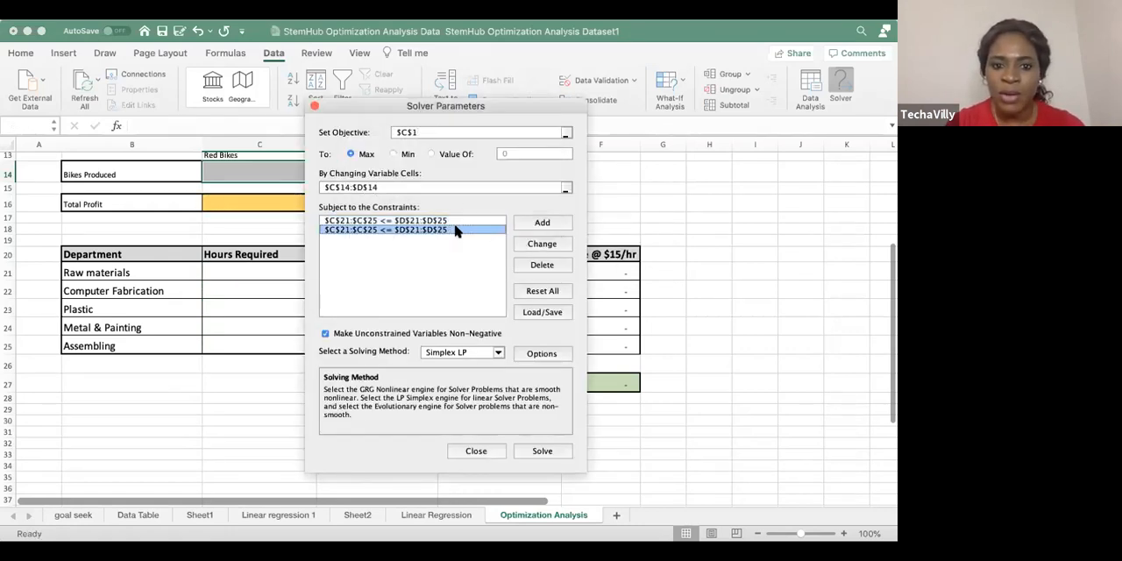
{"action": "left_click", "coordinate": [541, 264]}
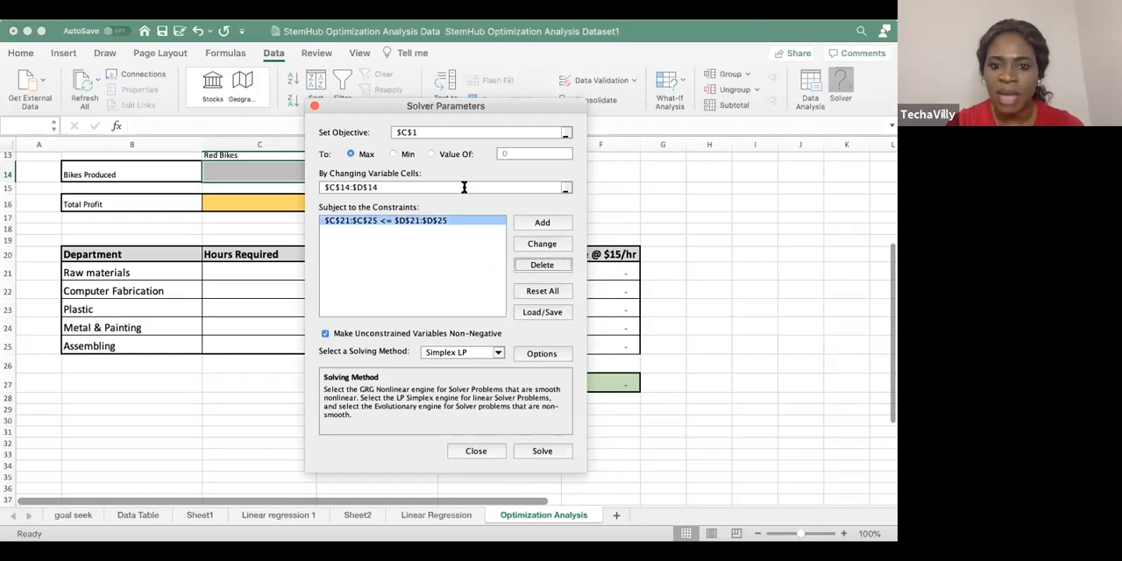
{"action": "left_click_drag", "start_coordinate": [529, 109], "coordinate": [692, 102]}
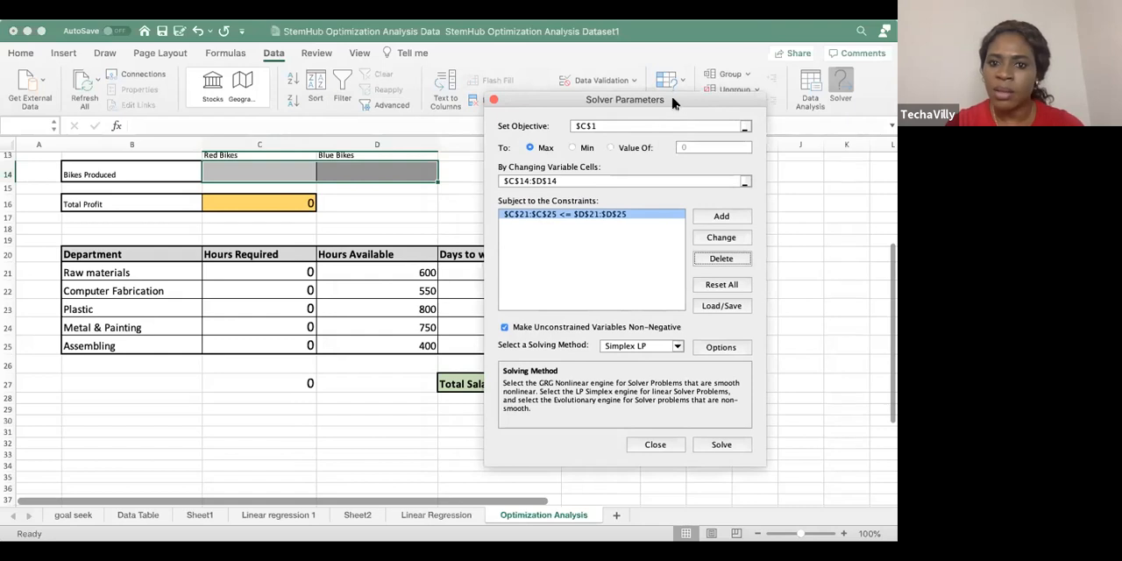
{"action": "left_click_drag", "start_coordinate": [673, 104], "coordinate": [590, 102]}
{"action": "left_click", "coordinate": [659, 124]}
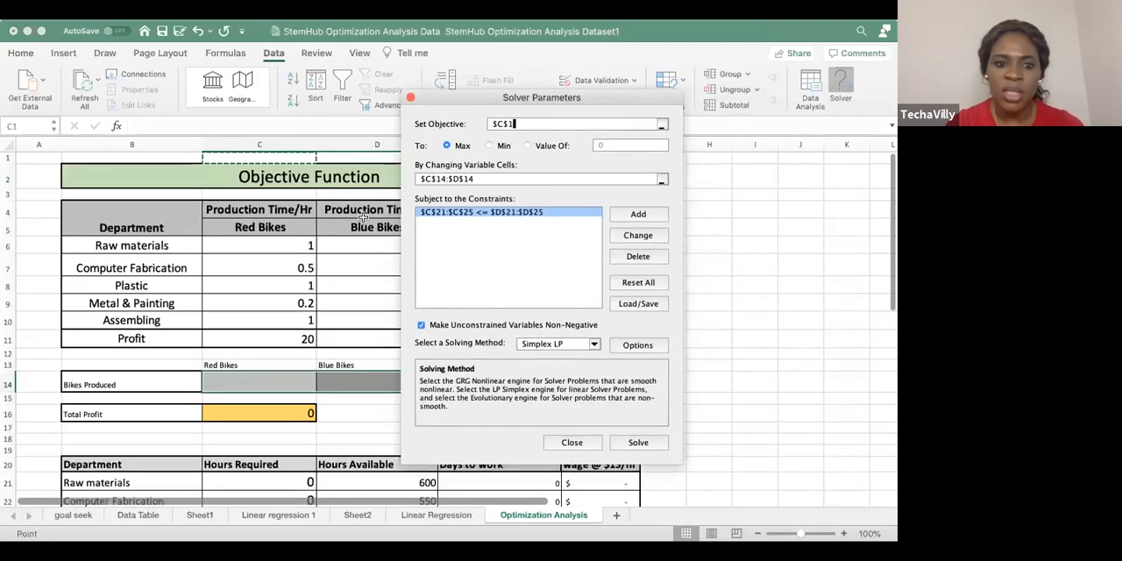
{"action": "left_click", "coordinate": [263, 414]}
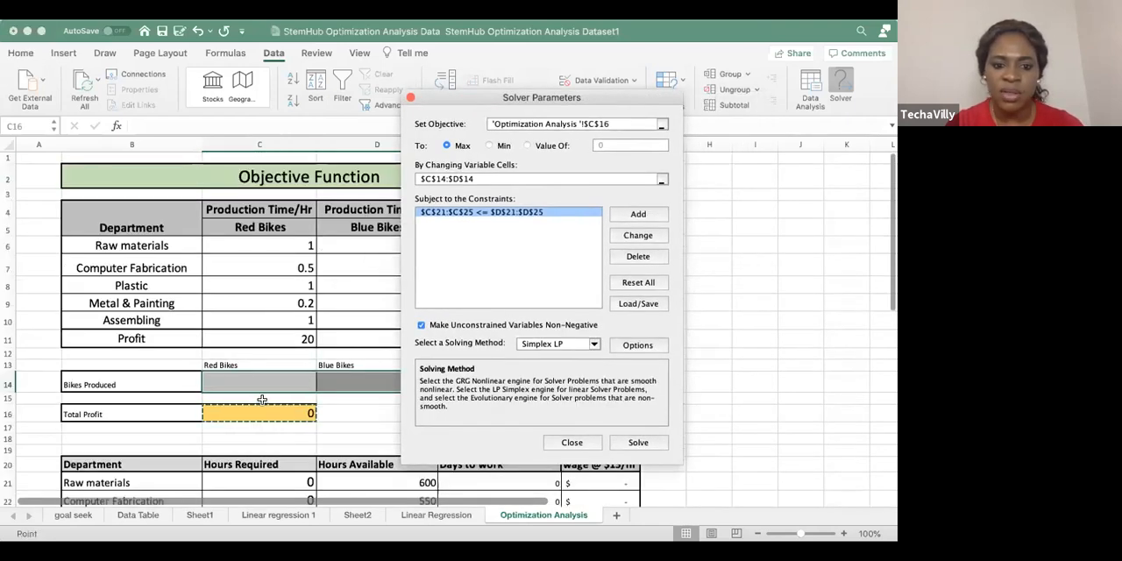
Check the changing variable cells, solve the model with Simplex LP and keep the Solver solution
{"action": "left_click_drag", "start_coordinate": [620, 103], "coordinate": [643, 76]}
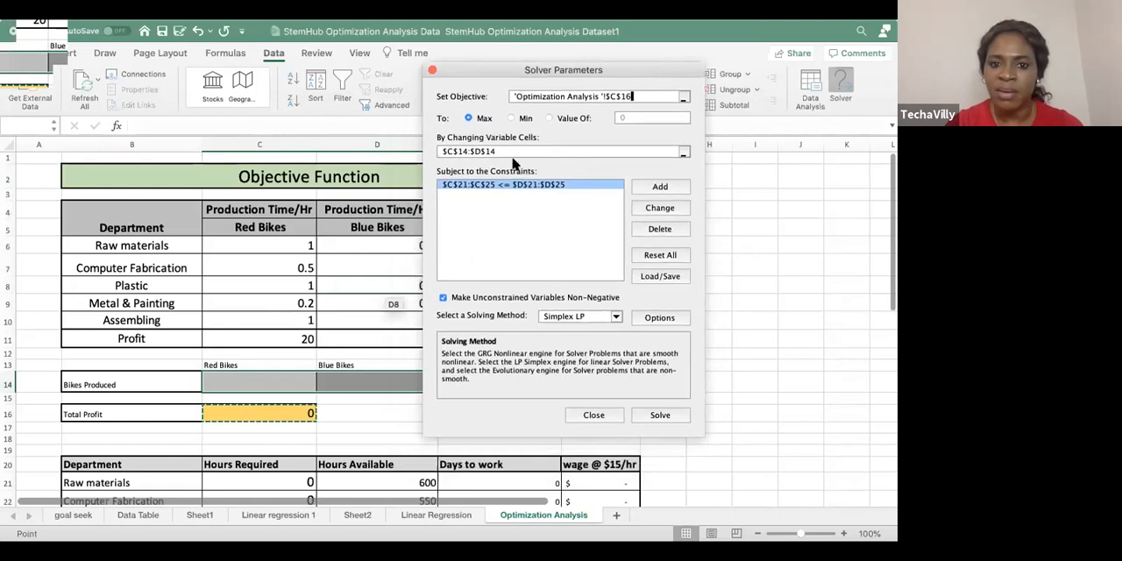
{"action": "left_click", "coordinate": [685, 155]}
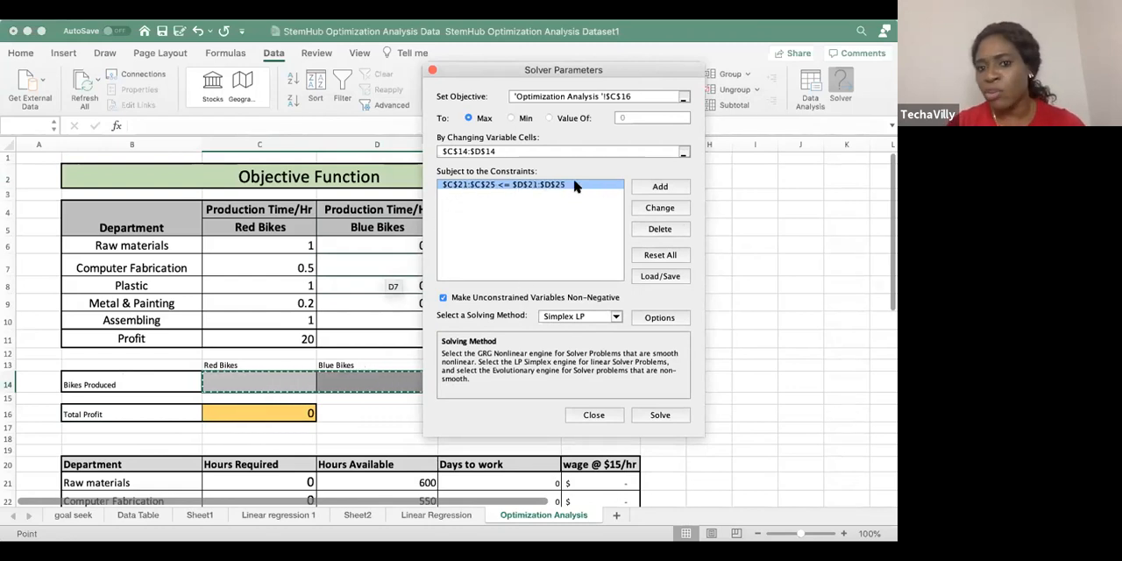
{"action": "scroll", "coordinate": [320, 408], "scroll_direction": "down", "scroll_amount": 5}
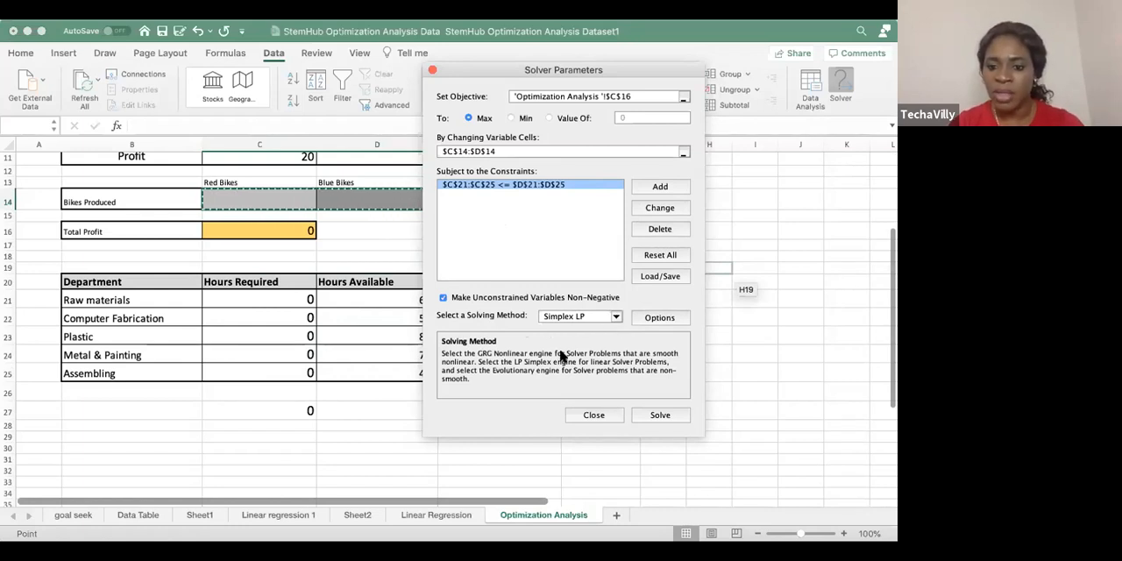
{"action": "left_click", "coordinate": [659, 417]}
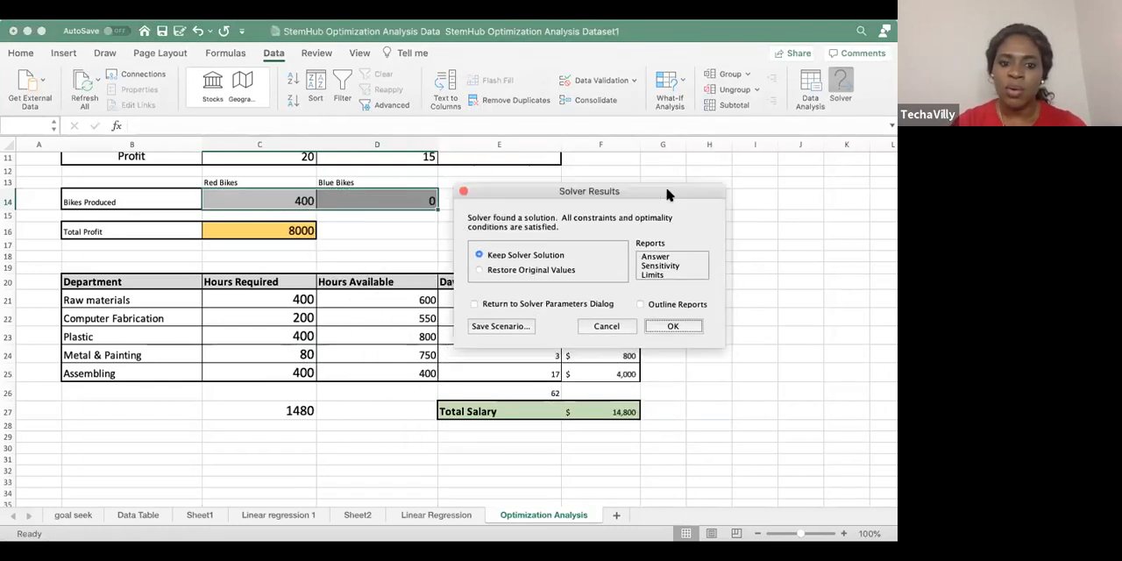
{"action": "left_click_drag", "start_coordinate": [652, 188], "coordinate": [527, 175]}
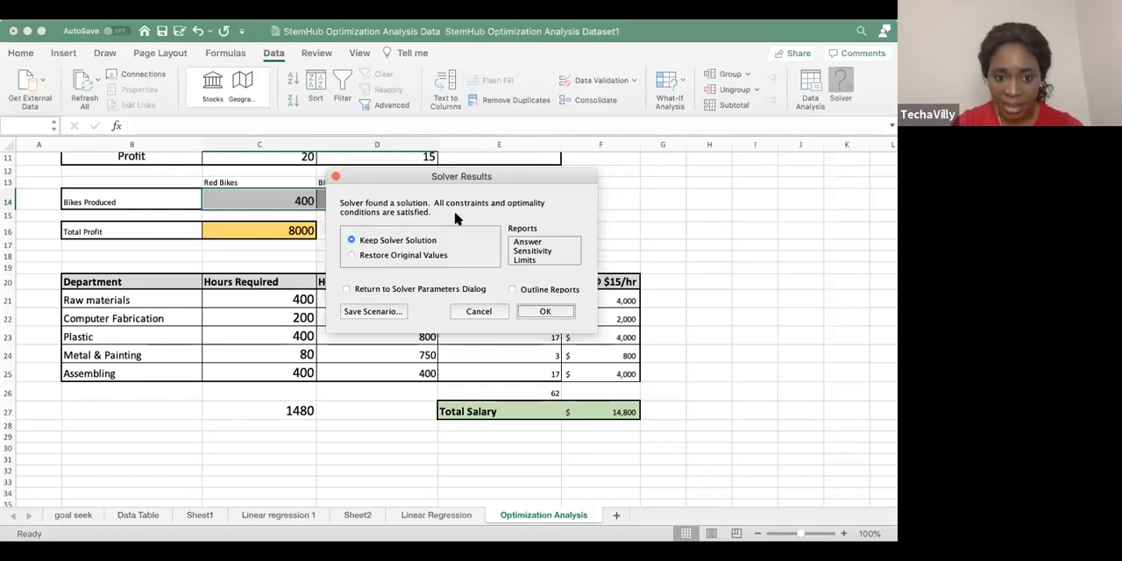
{"action": "left_click", "coordinate": [536, 312]}
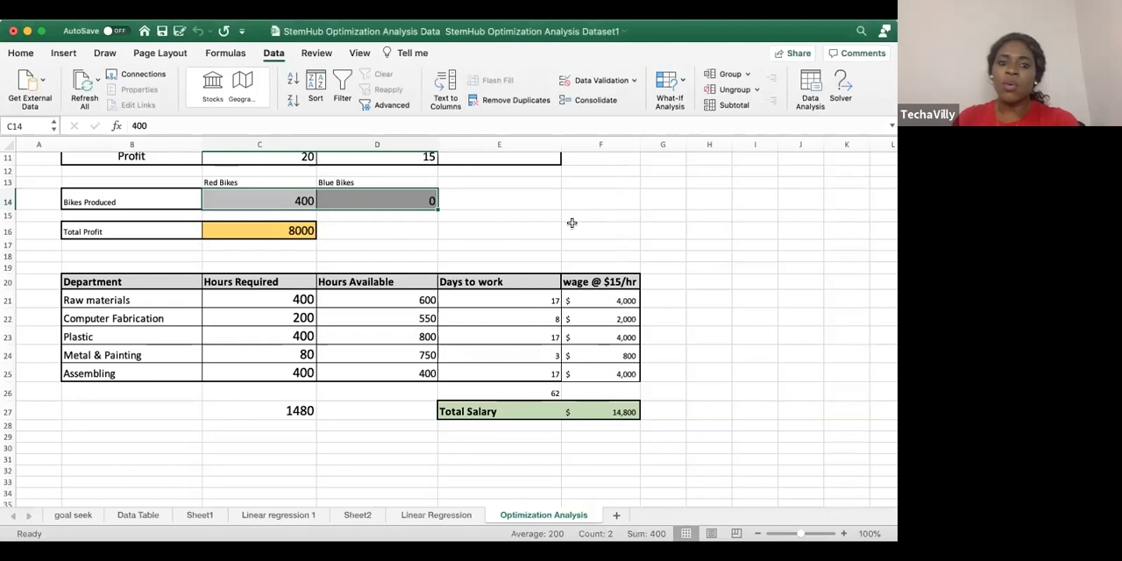
Examine the solved Bikes Produced quantities, the Hours Required per department and the Total Profit formula
{"action": "scroll", "coordinate": [571, 224], "scroll_direction": "up", "scroll_amount": 3}
{"action": "scroll", "coordinate": [571, 224], "scroll_direction": "up", "scroll_amount": 3}
{"action": "scroll", "coordinate": [571, 227], "scroll_direction": "down", "scroll_amount": 3}
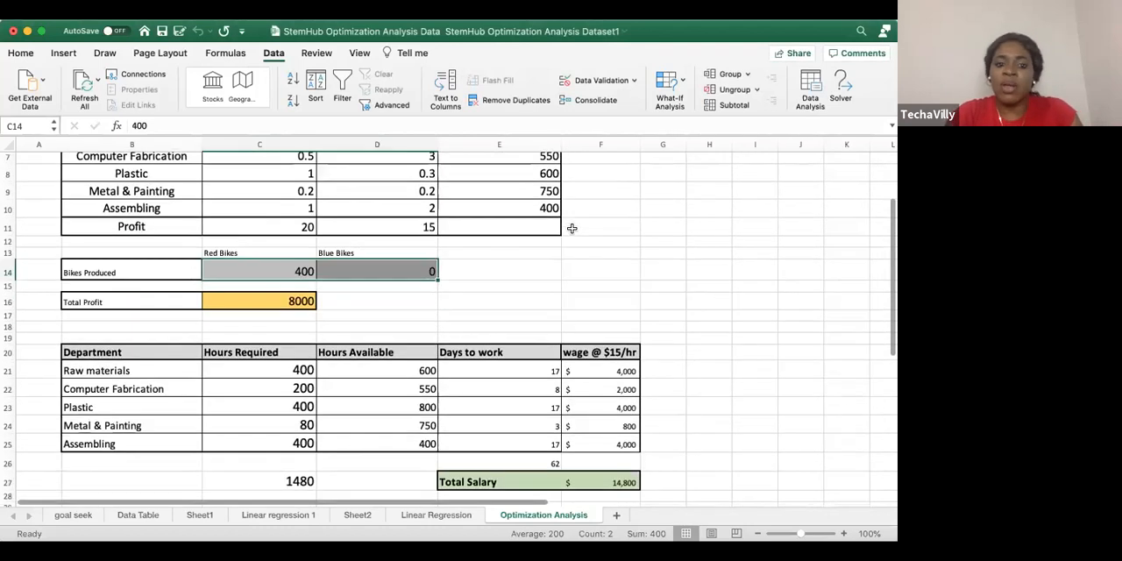
{"action": "left_click", "coordinate": [491, 303]}
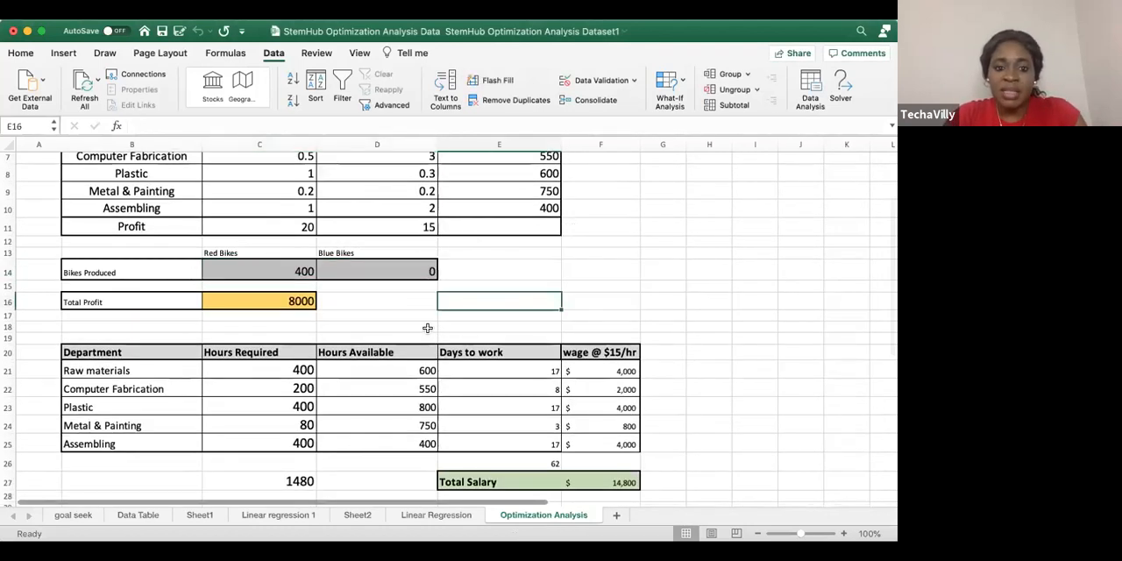
{"action": "left_click", "coordinate": [382, 273]}
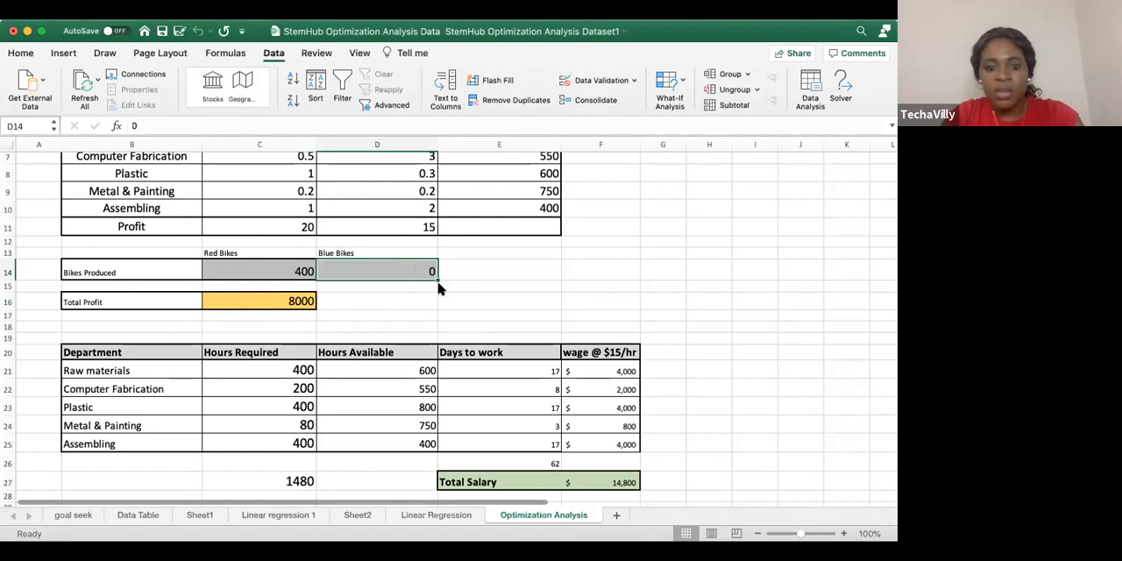
{"action": "left_click_drag", "start_coordinate": [273, 367], "coordinate": [278, 434]}
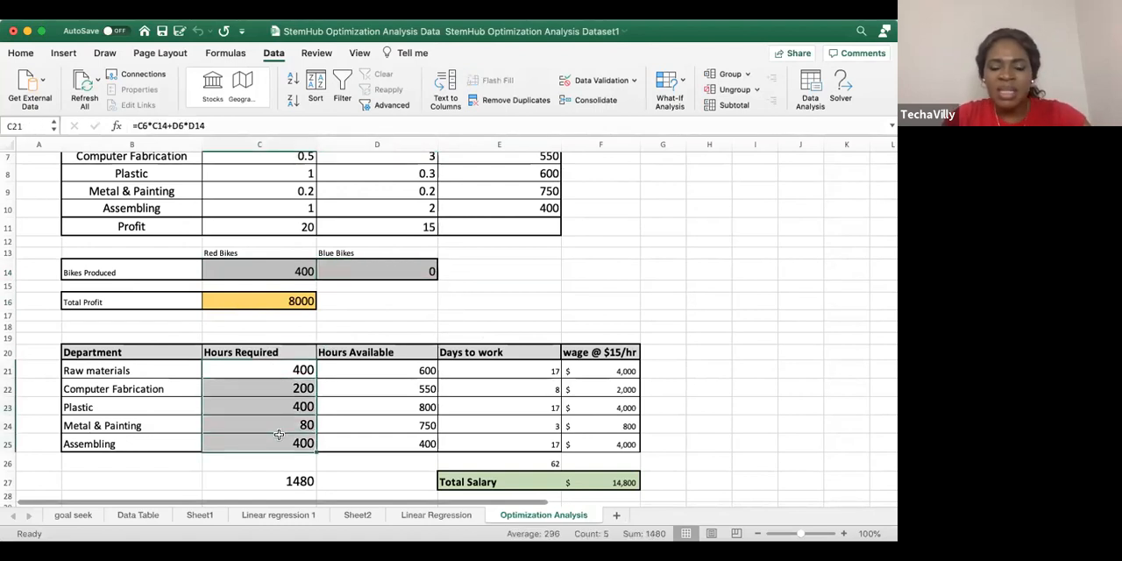
{"action": "left_click", "coordinate": [302, 271]}
{"action": "left_click", "coordinate": [265, 302]}
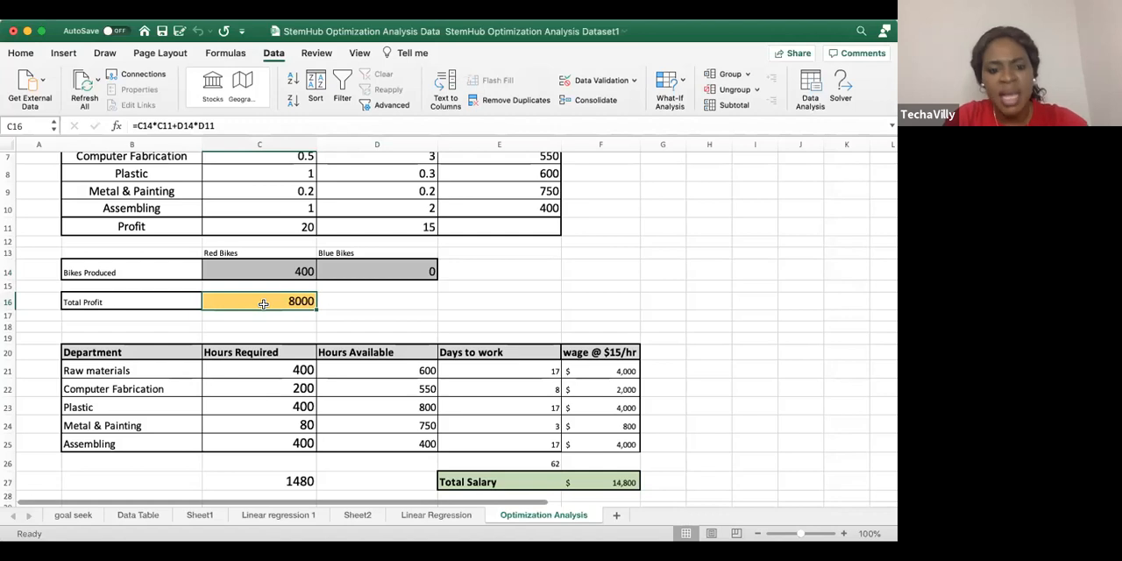
Set the Blue Bikes production quantity in D14 to 50
{"action": "left_click", "coordinate": [371, 271]}
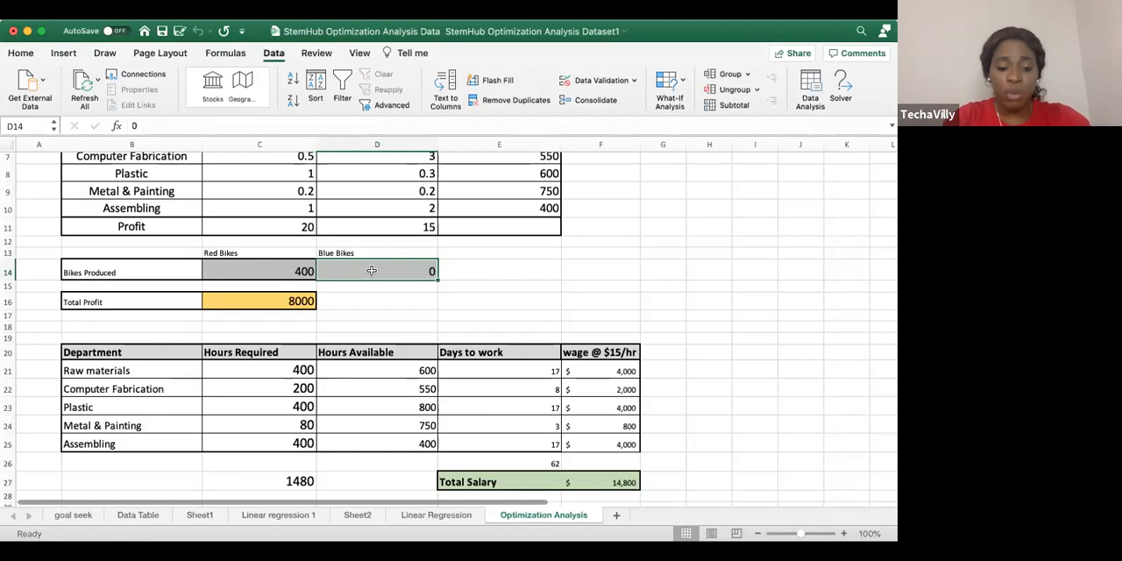
{"action": "type", "text": "50"}
{"action": "key", "text": "Return"}
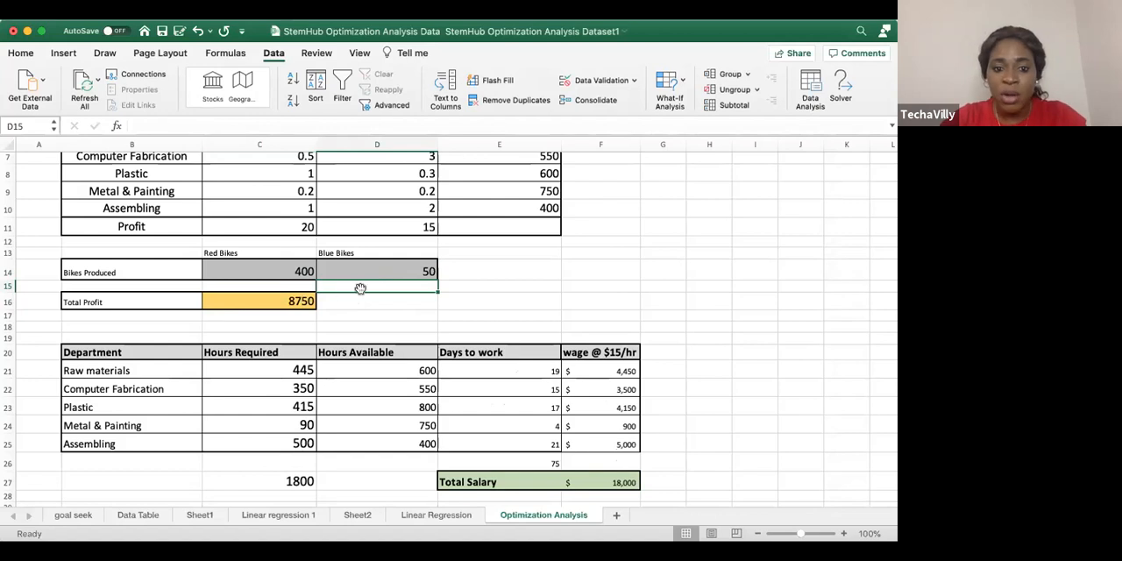
Replace the Blue Bikes production quantity in D14 with 1 and compare the required hours with the available hours
{"action": "left_click", "coordinate": [409, 263]}
{"action": "key", "text": "Delete"}
{"action": "type", "text": "1"}
{"action": "left_click", "coordinate": [510, 319]}
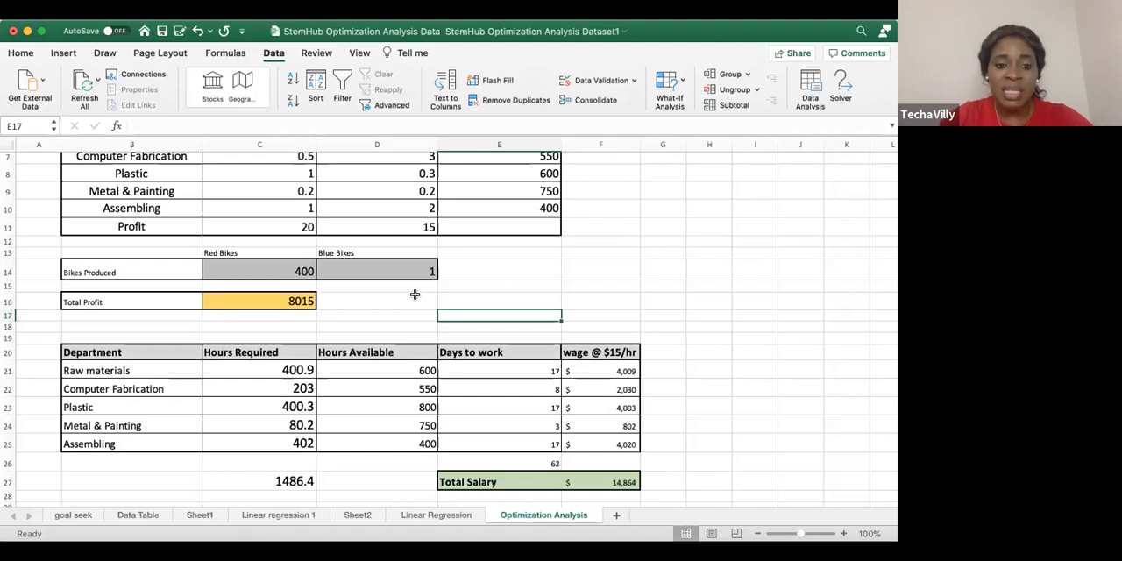
{"action": "left_click", "coordinate": [415, 268]}
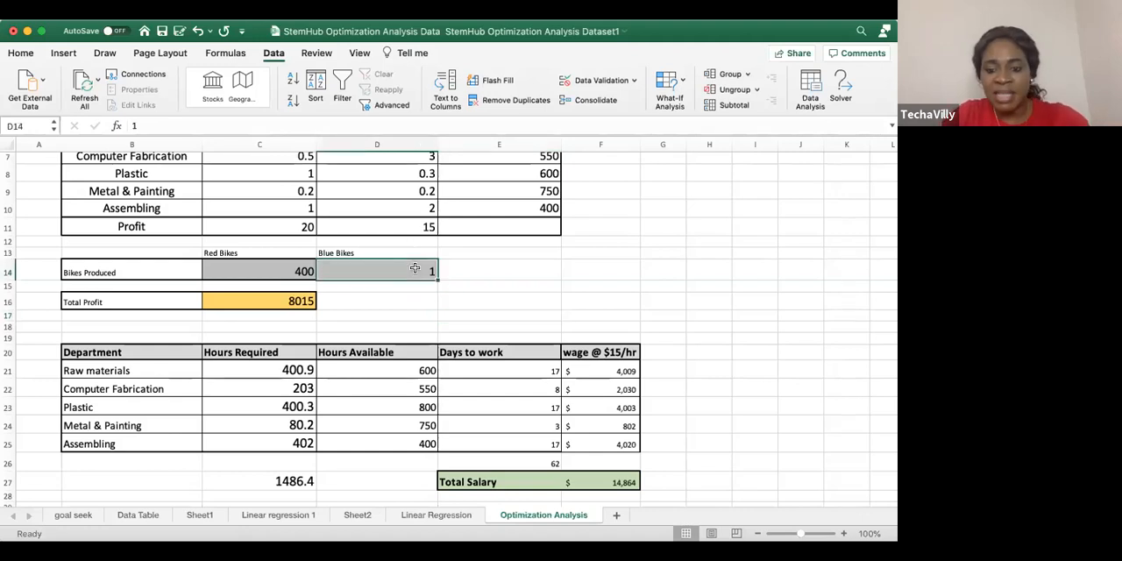
Set the Blue Bikes production quantity in D14 to 0 and the Red Bikes quantity in C14 to 401
{"action": "type", "text": "0"}
{"action": "left_click", "coordinate": [502, 295]}
{"action": "left_click", "coordinate": [305, 268]}
{"action": "left_click", "coordinate": [161, 124]}
{"action": "key", "text": "BackSpace"}
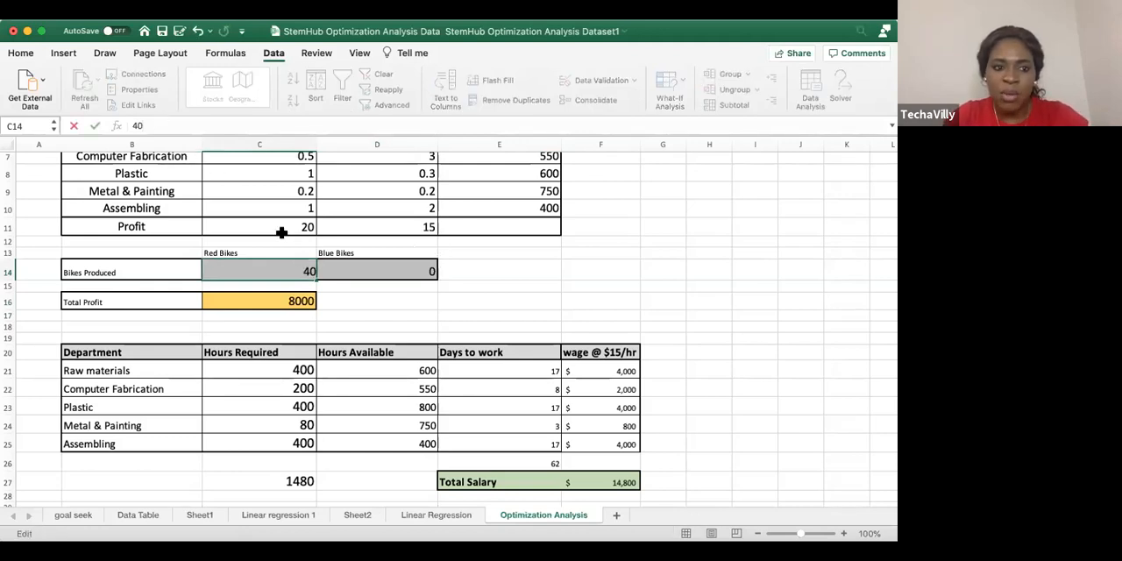
{"action": "type", "text": "1"}
{"action": "left_click", "coordinate": [464, 318]}
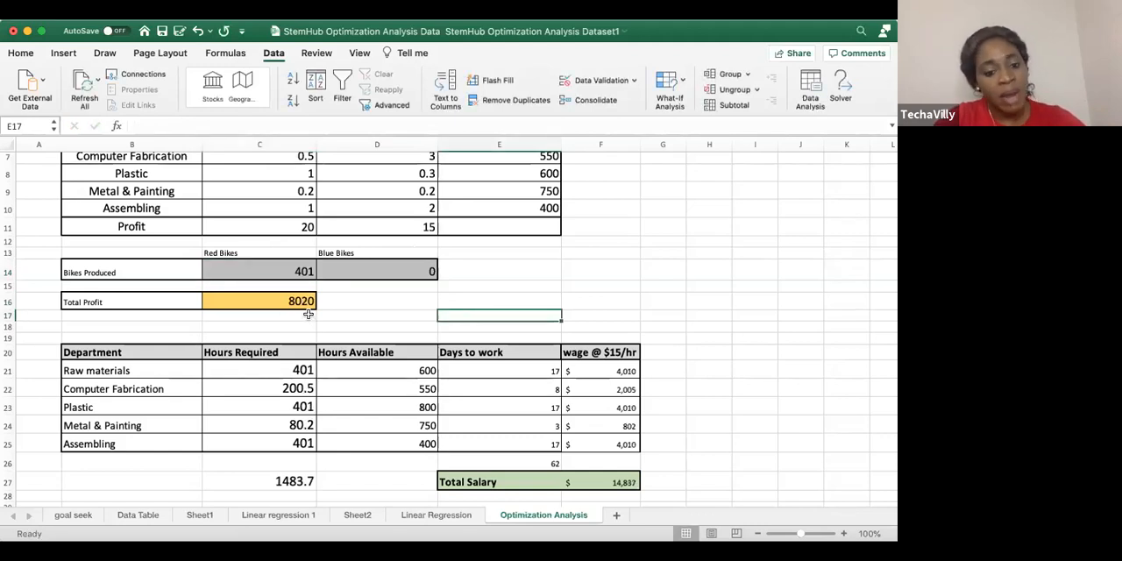
Examine the Total Profit formula in C16 together with the Blue Bikes quantity and the per-bike profits in C11:D11
{"action": "left_click", "coordinate": [272, 302]}
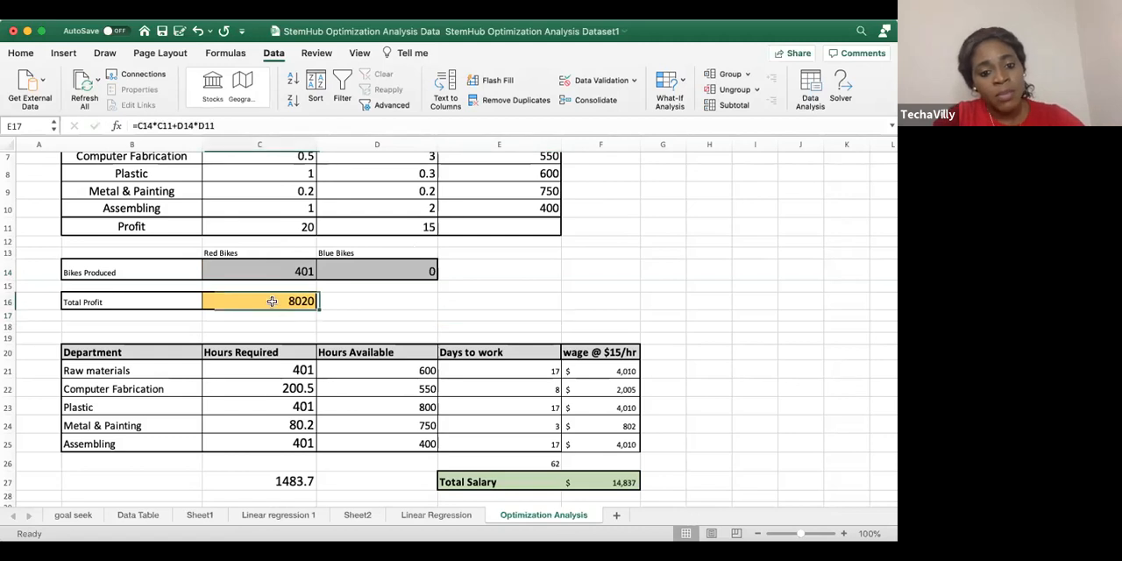
{"action": "left_click", "coordinate": [418, 271]}
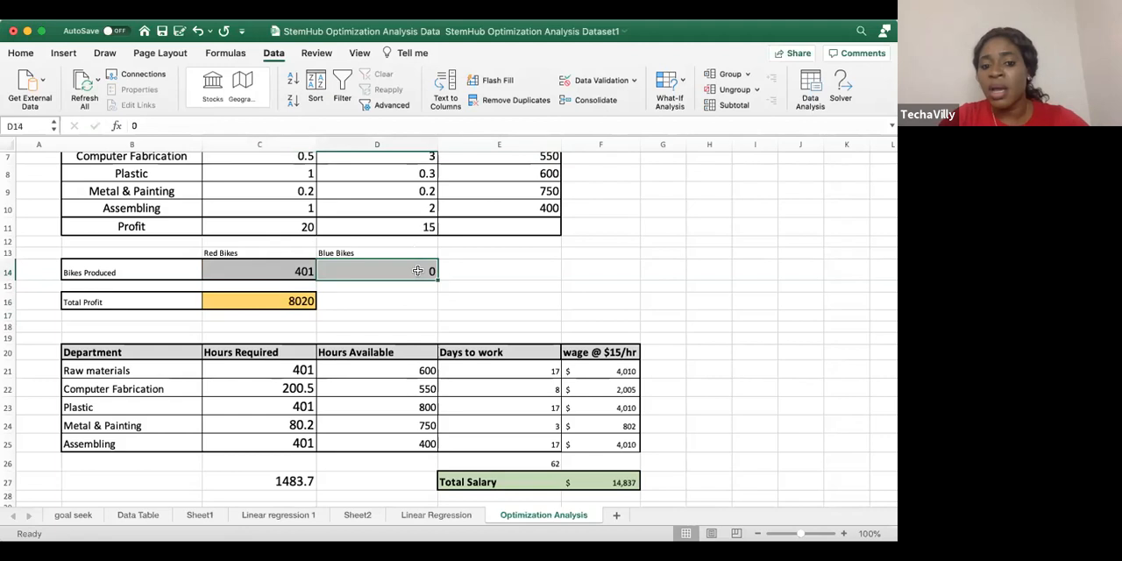
{"action": "left_click_drag", "start_coordinate": [296, 226], "coordinate": [421, 230]}
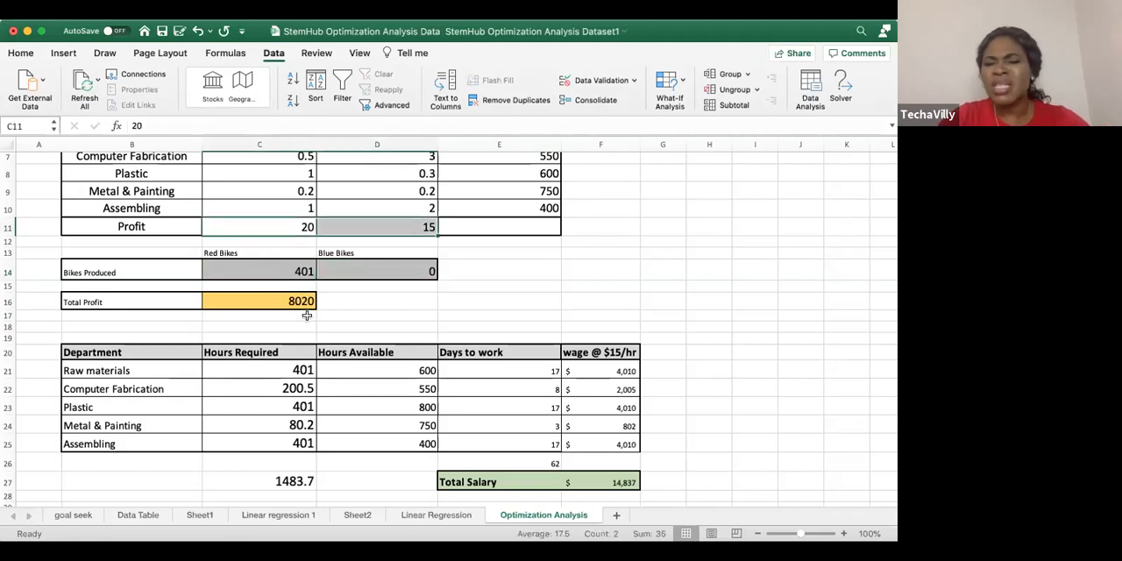
{"action": "left_click", "coordinate": [288, 297]}
Set the Red Bikes production quantity in C14 to 400
{"action": "left_click", "coordinate": [283, 269]}
{"action": "left_click", "coordinate": [177, 131]}
{"action": "key", "text": "BackSpace"}
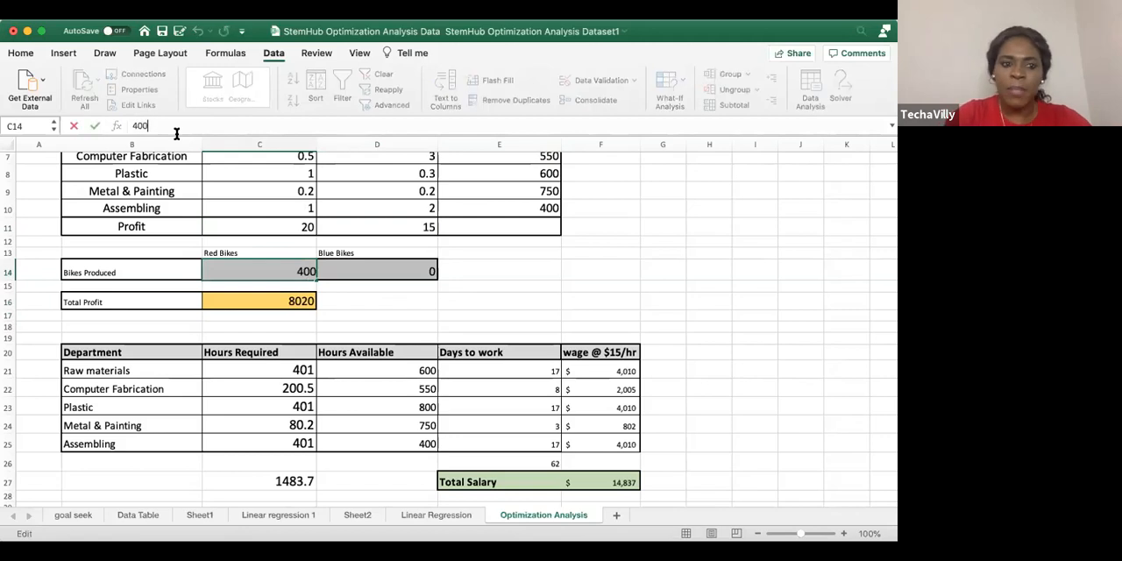
{"action": "type", "text": "0"}
{"action": "left_click", "coordinate": [438, 314]}
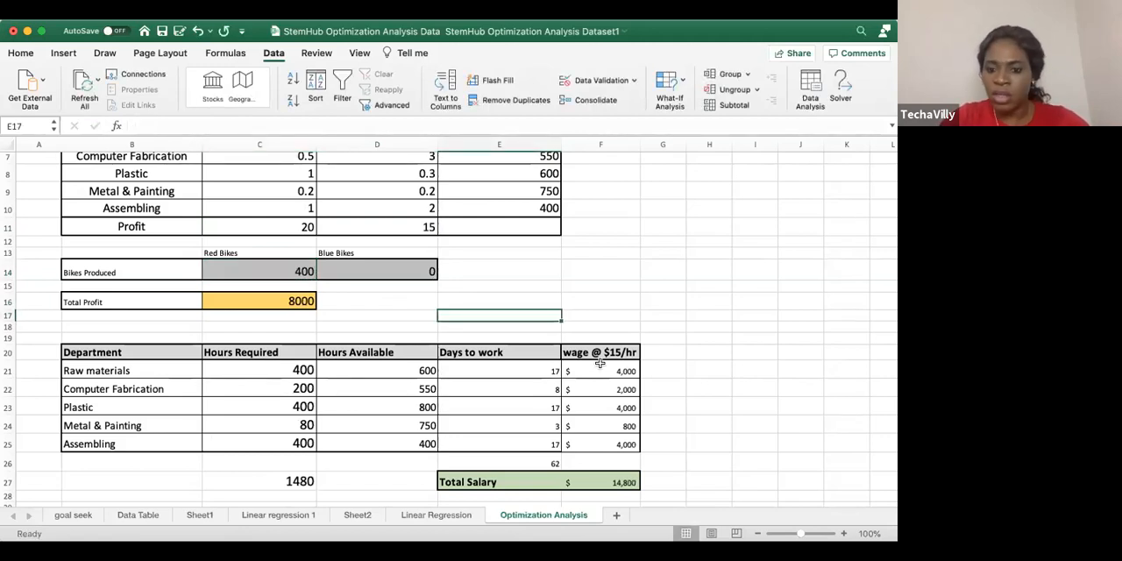
Compare the Hours Required per department with the Hours Available, especially for Metal & Painting
{"action": "left_click_drag", "start_coordinate": [282, 368], "coordinate": [283, 444]}
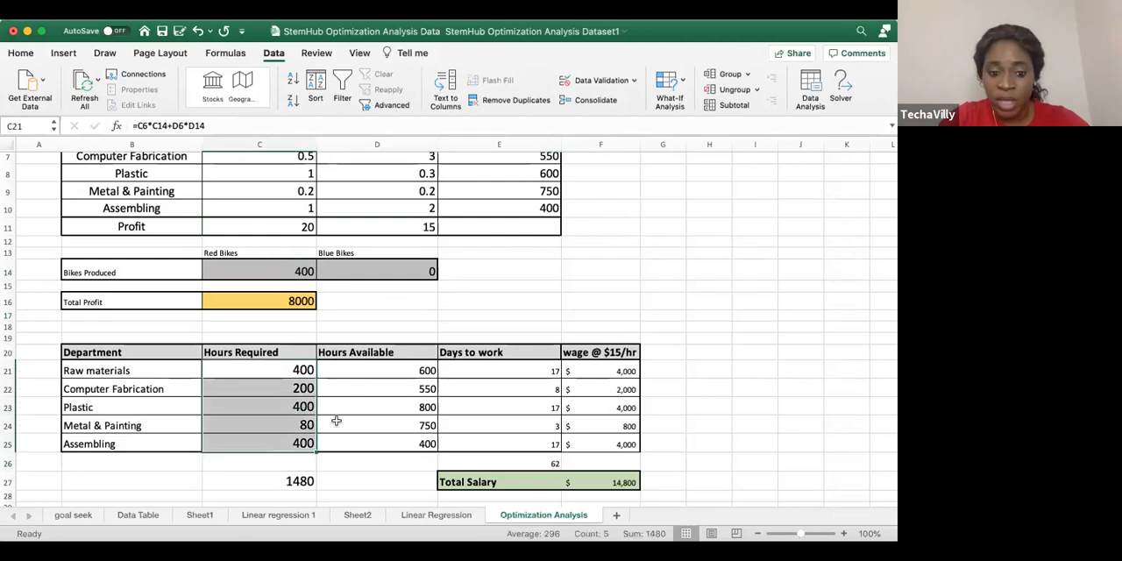
{"action": "left_click", "coordinate": [402, 424]}
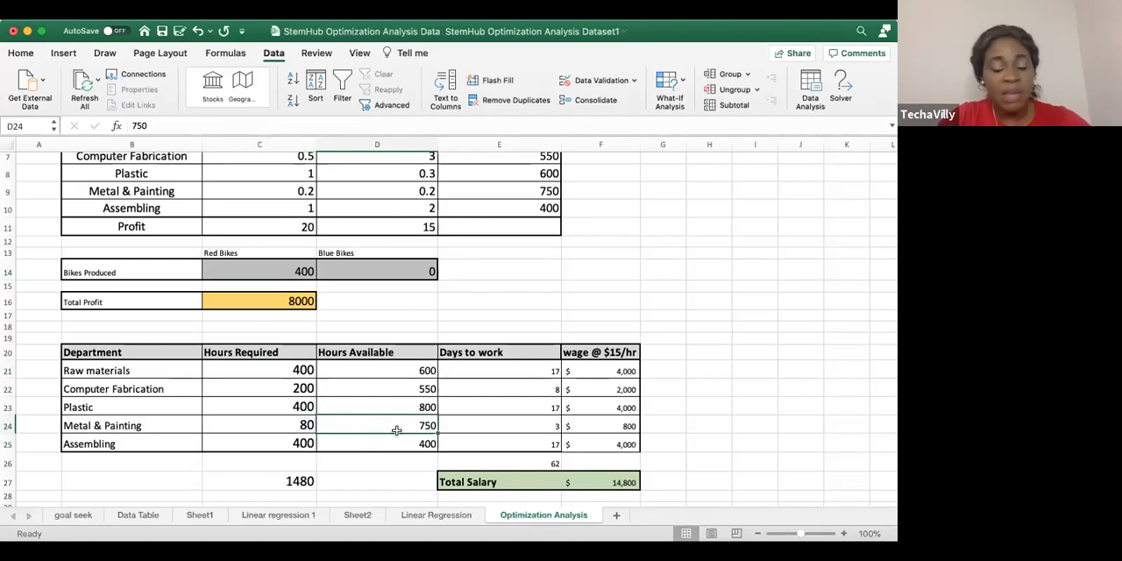
{"action": "left_click", "coordinate": [280, 426]}
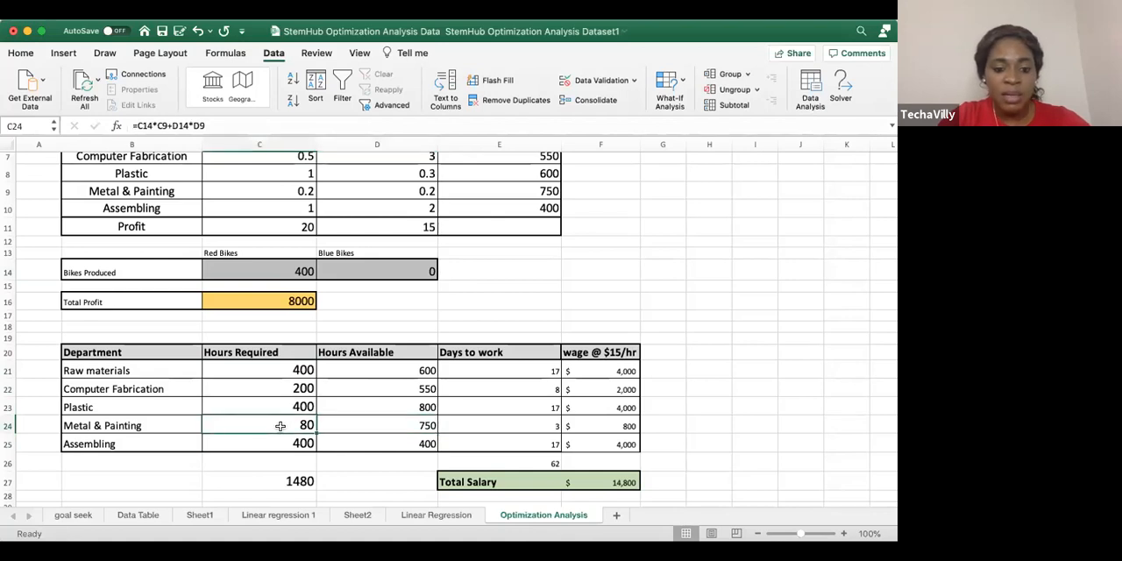
Total the Hours Available column in D26 and the Hours Required column in C26 with AutoSum
{"action": "left_click_drag", "start_coordinate": [435, 370], "coordinate": [412, 463]}
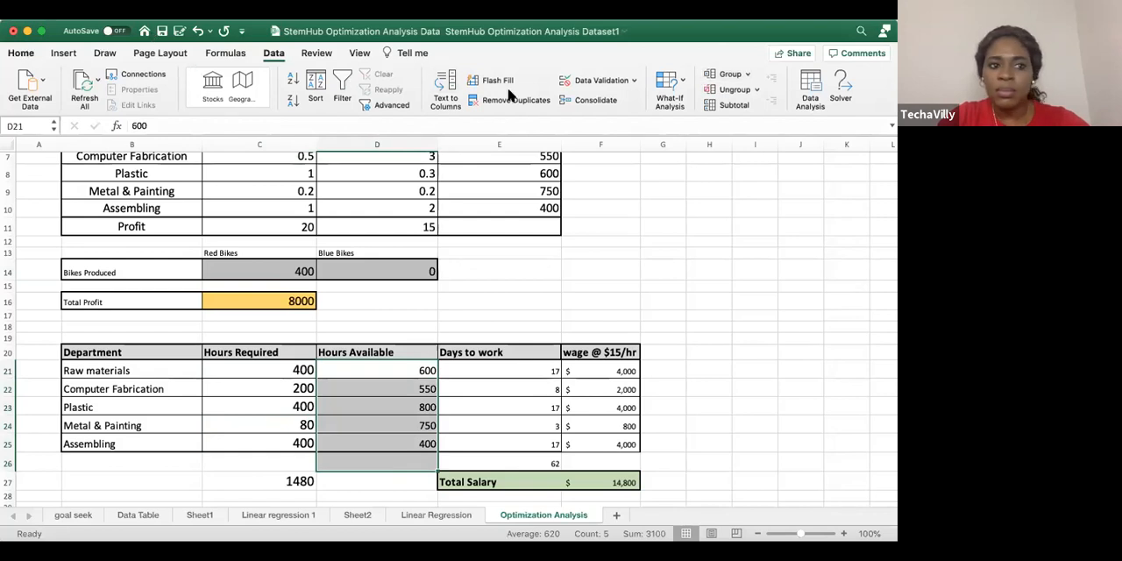
{"action": "left_click", "coordinate": [22, 54]}
{"action": "left_click", "coordinate": [756, 75]}
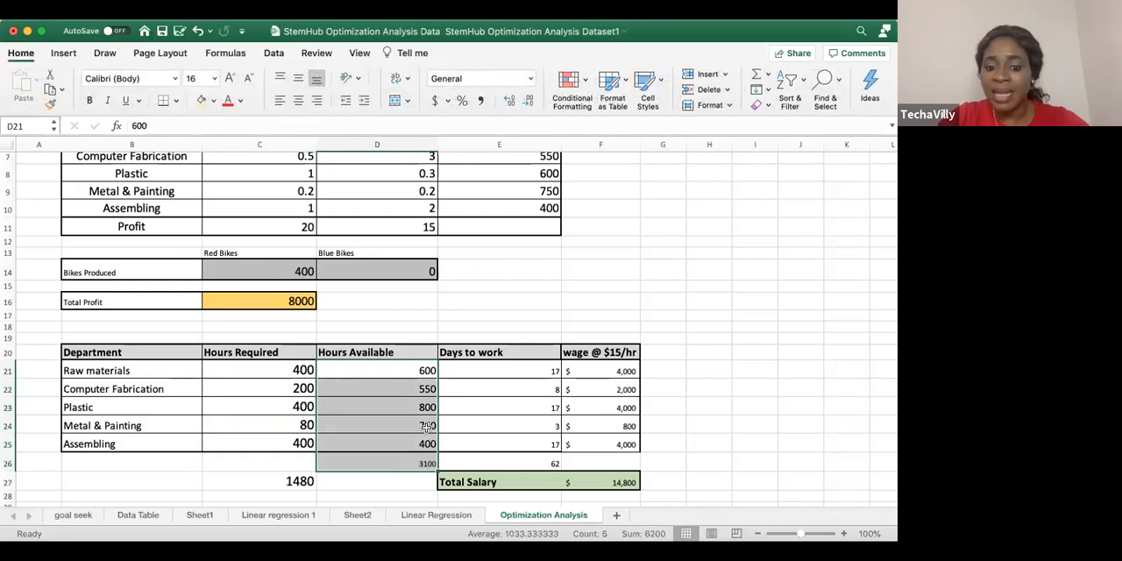
{"action": "left_click", "coordinate": [374, 465]}
{"action": "left_click_drag", "start_coordinate": [301, 368], "coordinate": [299, 463]}
{"action": "left_click", "coordinate": [758, 75]}
Compare the Hours Required total in C26 with the Hours Available total in D26
{"action": "left_click", "coordinate": [383, 458]}
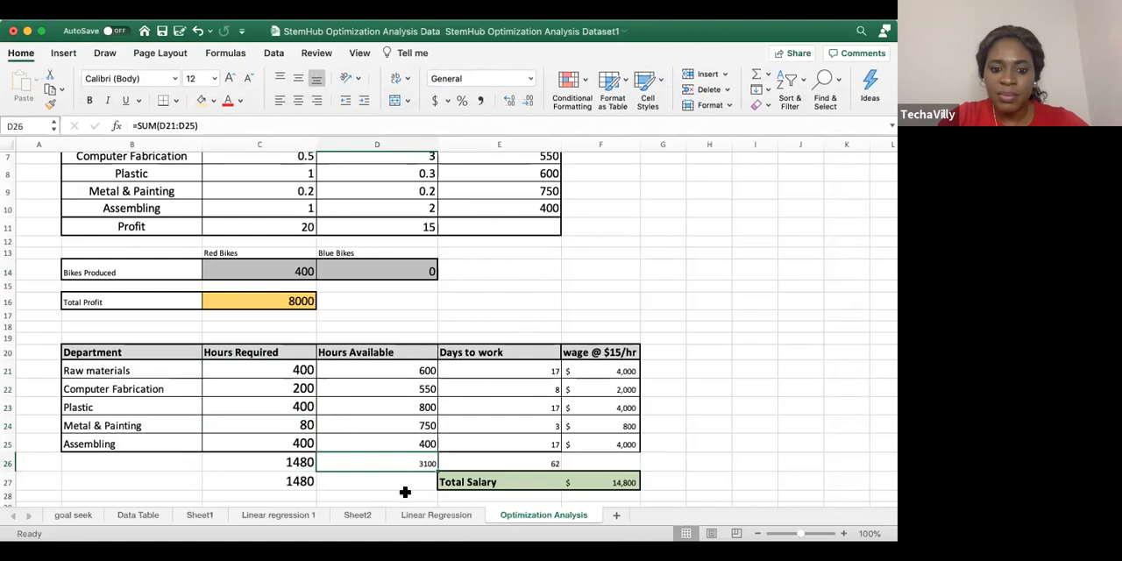
{"action": "scroll", "coordinate": [317, 457], "scroll_direction": "down", "scroll_amount": 4}
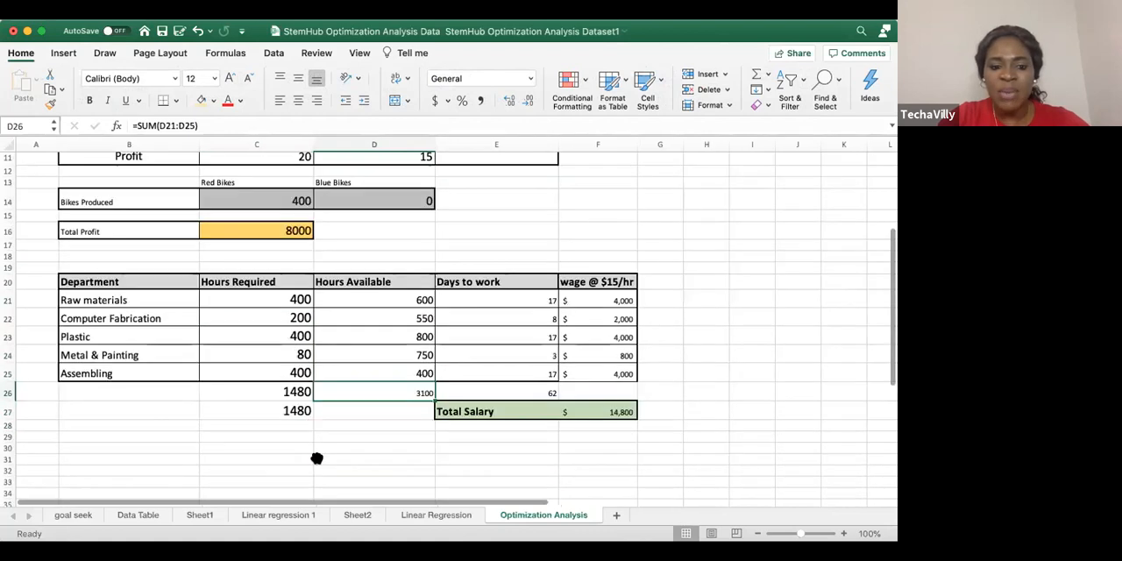
{"action": "left_click", "coordinate": [282, 386]}
{"action": "left_click", "coordinate": [398, 386]}
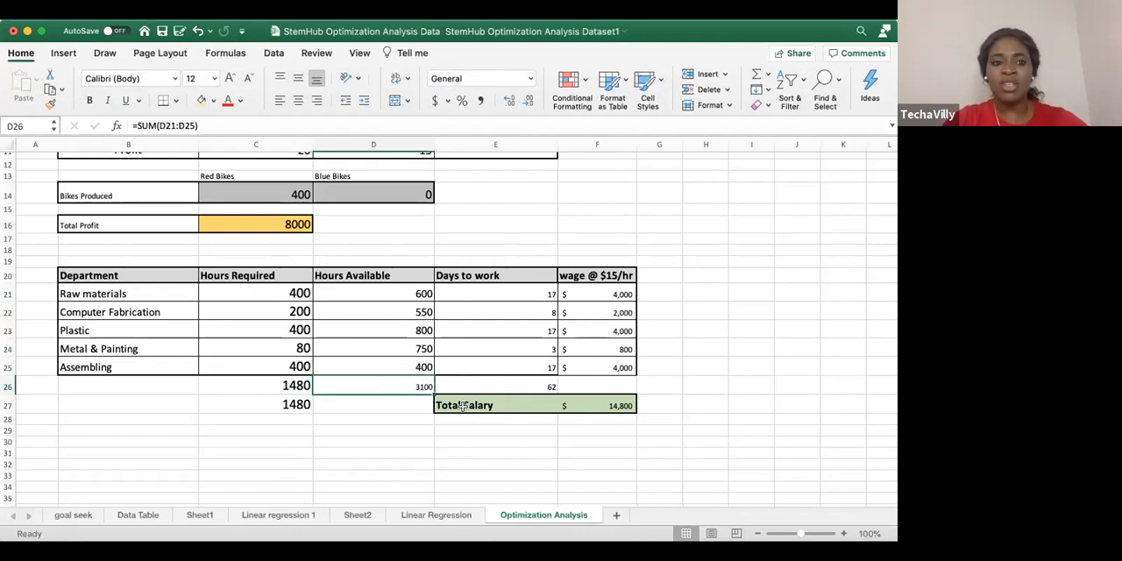
{"action": "scroll", "coordinate": [463, 406], "scroll_direction": "up", "scroll_amount": 2}
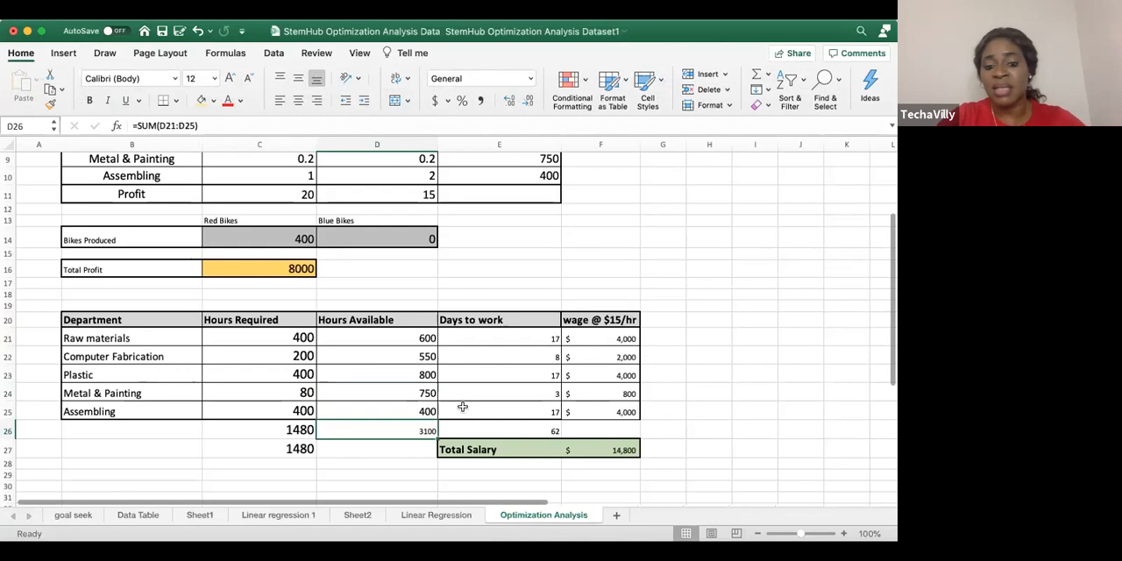
{"action": "scroll", "coordinate": [447, 377], "scroll_direction": "up", "scroll_amount": 2}
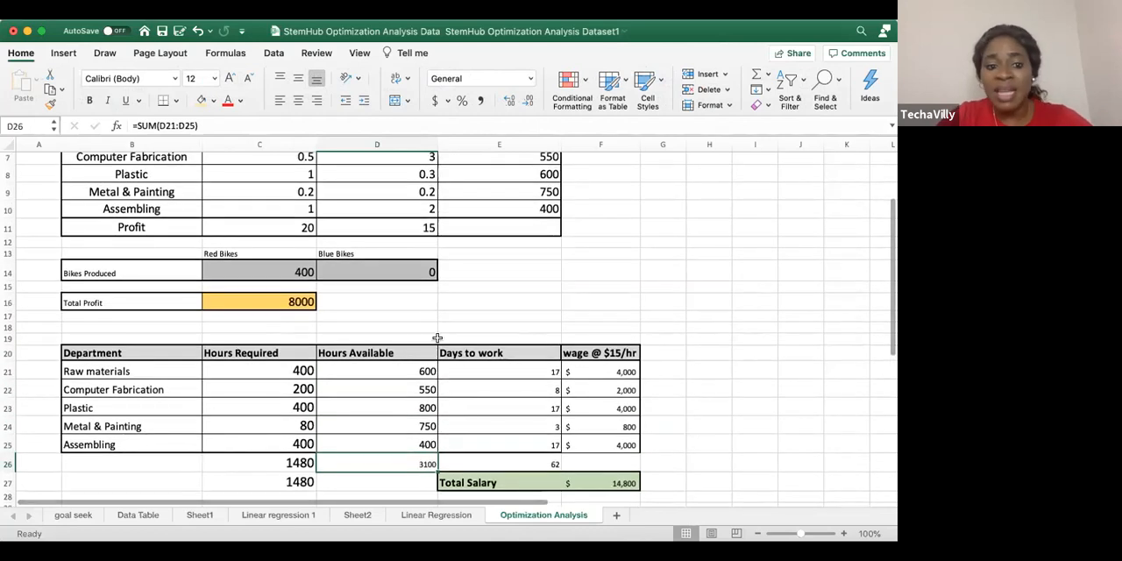
Set the Red Bikes production quantity in C14 to 500
{"action": "left_click", "coordinate": [297, 273]}
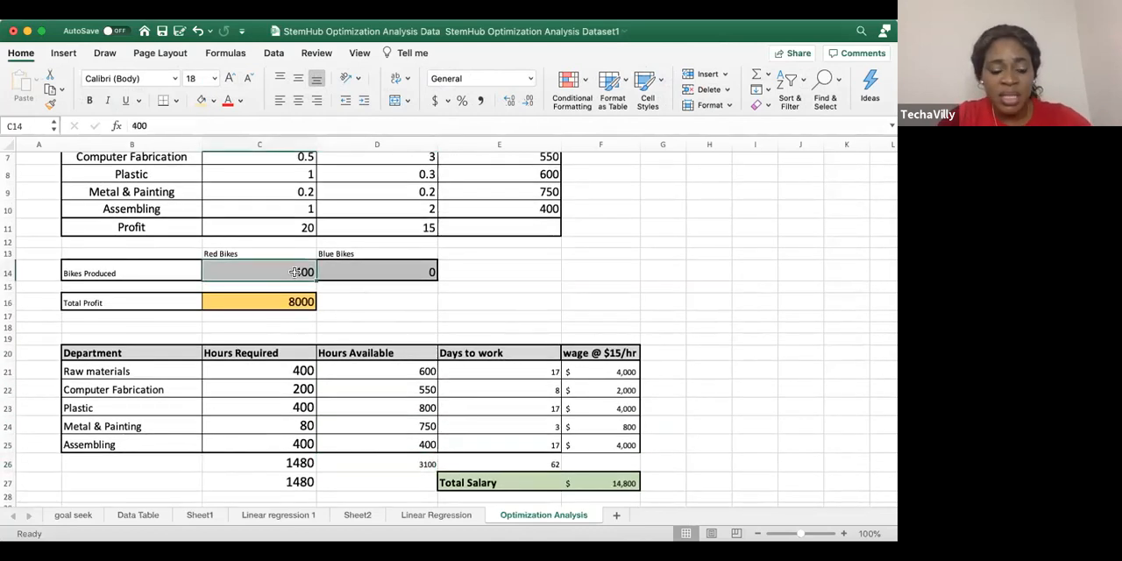
{"action": "type", "text": "500"}
{"action": "key", "text": "Return"}
{"action": "left_click", "coordinate": [590, 281]}
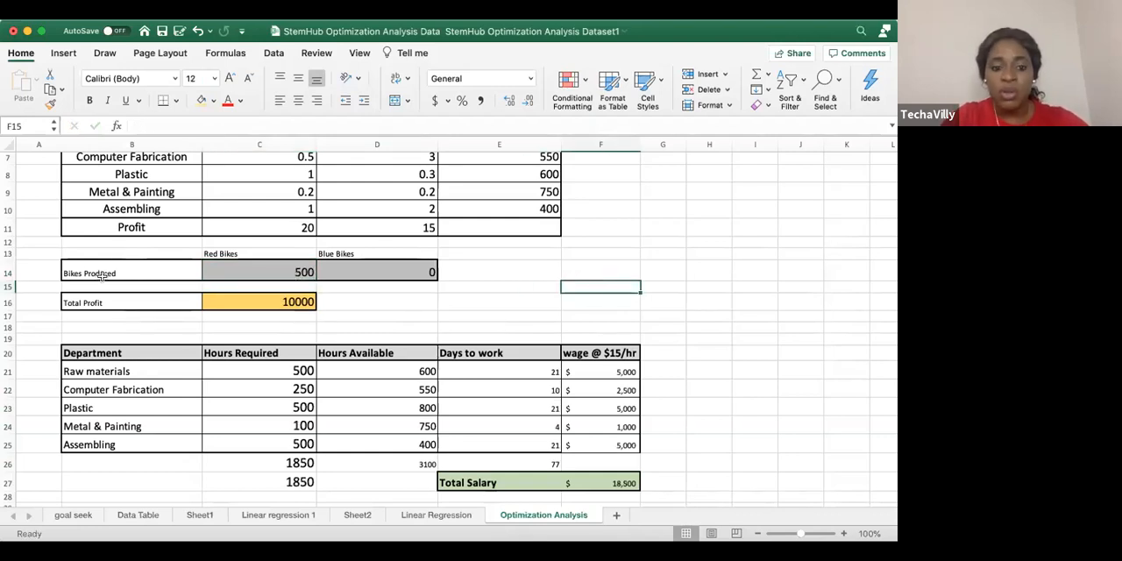
Check the Raw materials wage formula in F21 and replace the wage column header in F20 with 15
{"action": "left_click", "coordinate": [595, 371]}
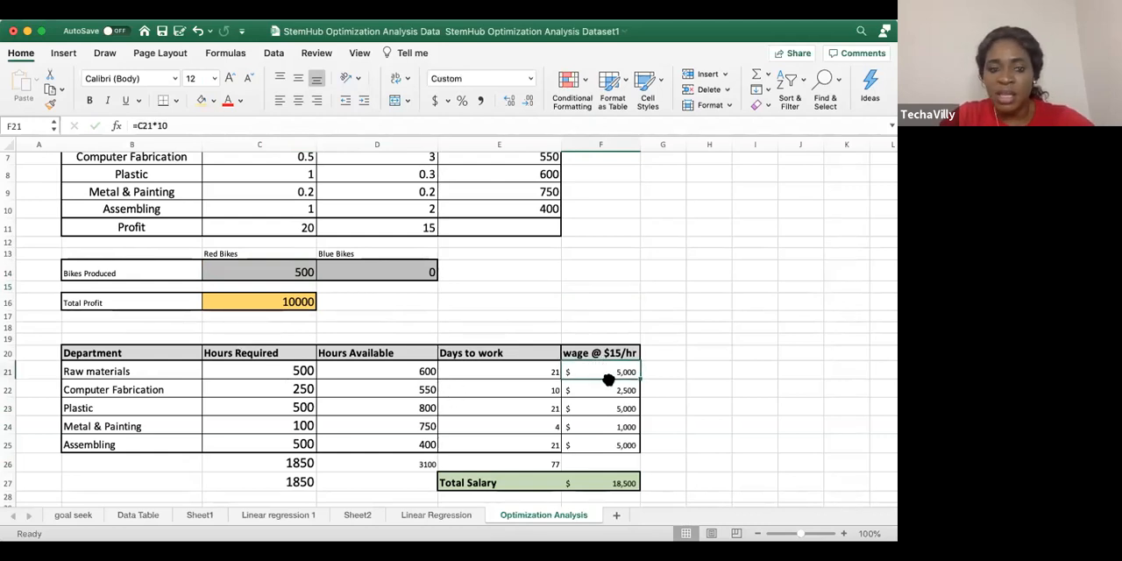
{"action": "left_click", "coordinate": [600, 345]}
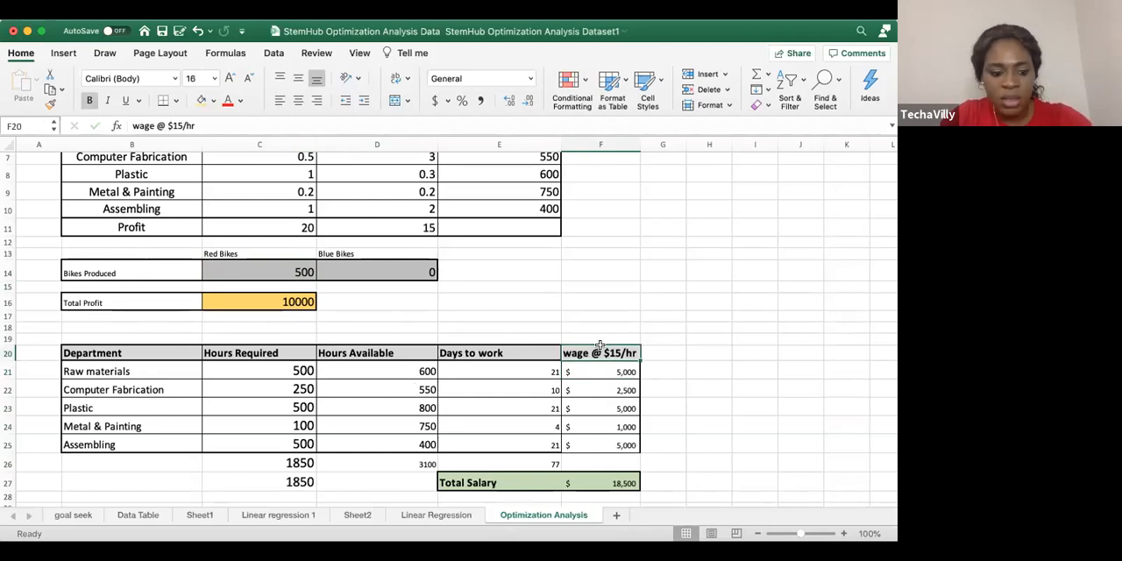
{"action": "type", "text": "15"}
{"action": "left_click", "coordinate": [613, 305]}
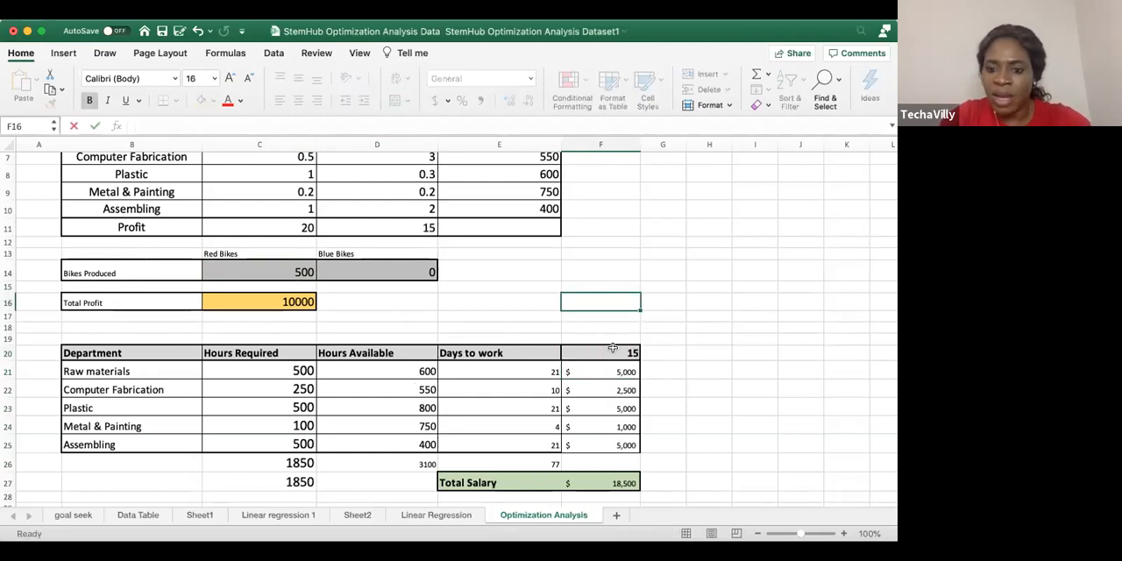
Change the Raw materials wage formula in F21 to =C21*F20 and fill it down through F25
{"action": "left_click", "coordinate": [591, 374]}
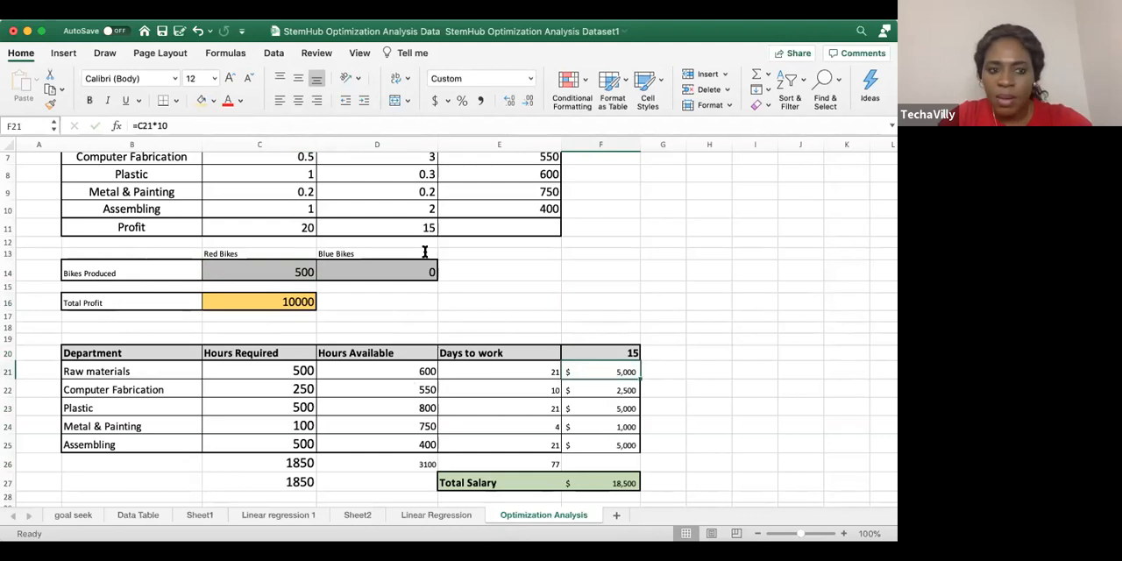
{"action": "left_click", "coordinate": [183, 125]}
{"action": "key", "text": "BackSpace"}
{"action": "key", "text": "BackSpace"}
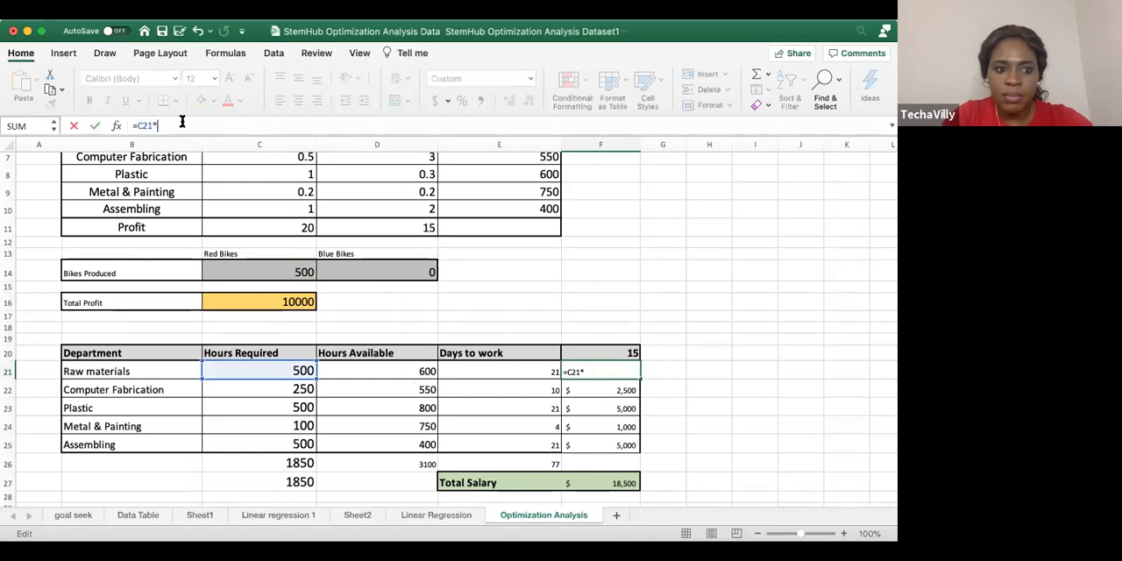
{"action": "left_click", "coordinate": [566, 351]}
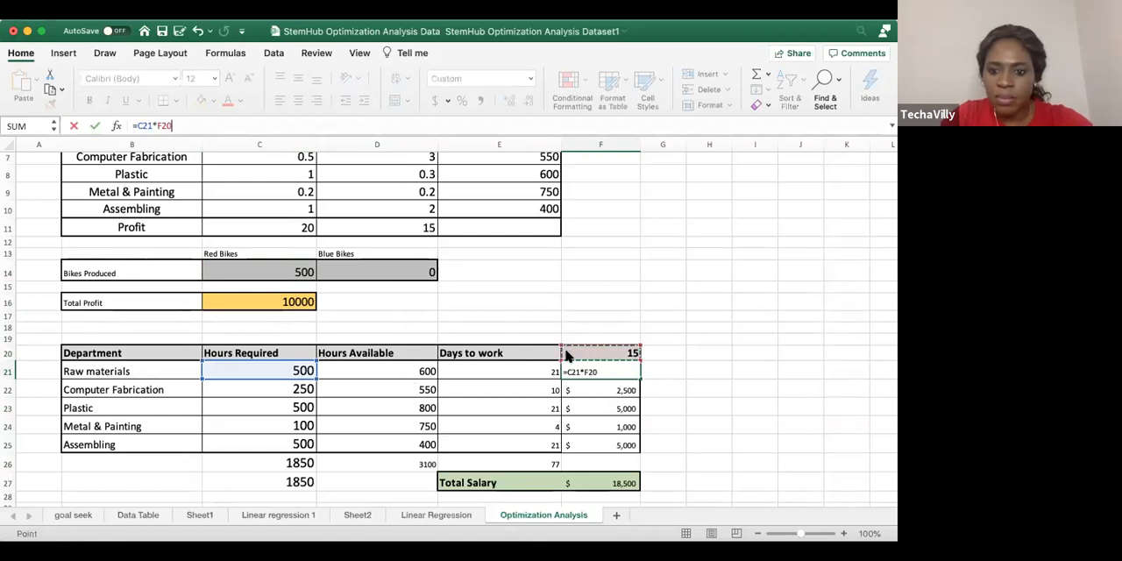
{"action": "key", "text": "Return"}
{"action": "left_click", "coordinate": [619, 370]}
{"action": "left_click_drag", "start_coordinate": [638, 377], "coordinate": [637, 449]}
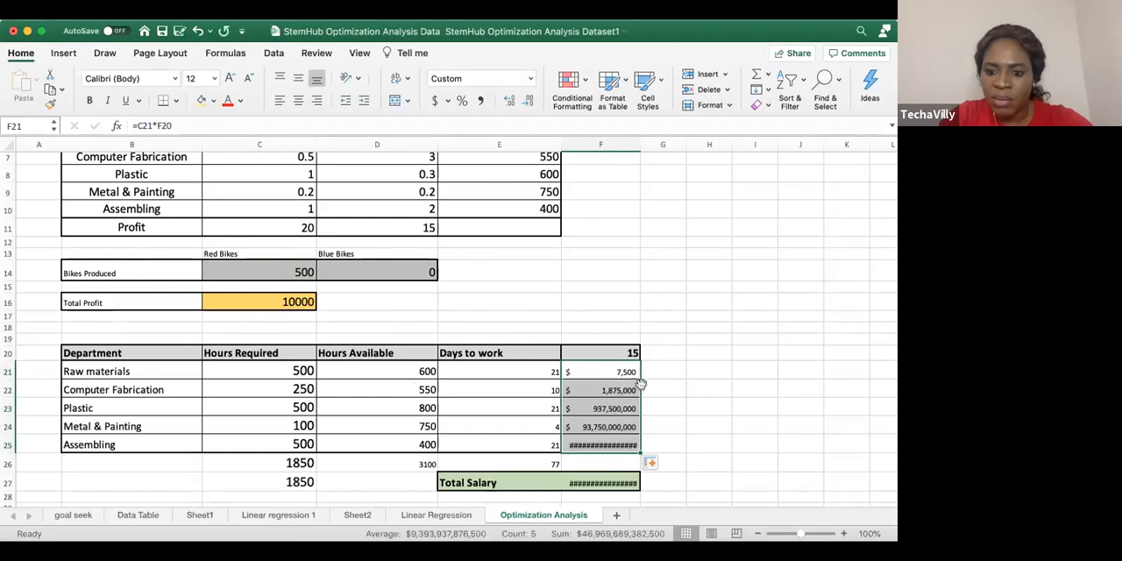
Undo the wage formula fill, the F21 formula change and the F20 header replacement
{"action": "key", "text": "super+z"}
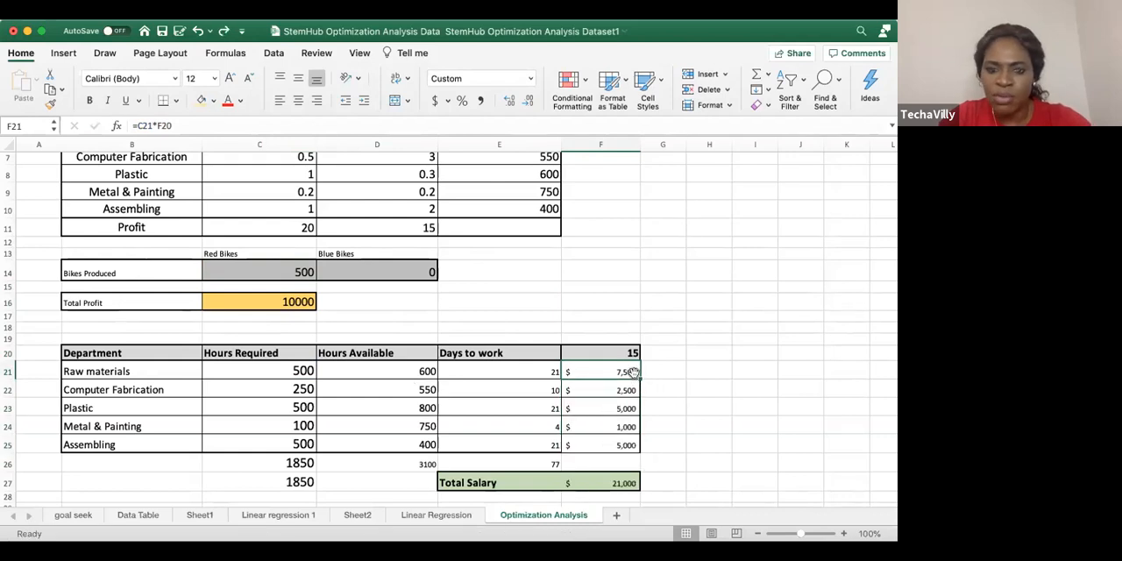
{"action": "key", "text": "super+z"}
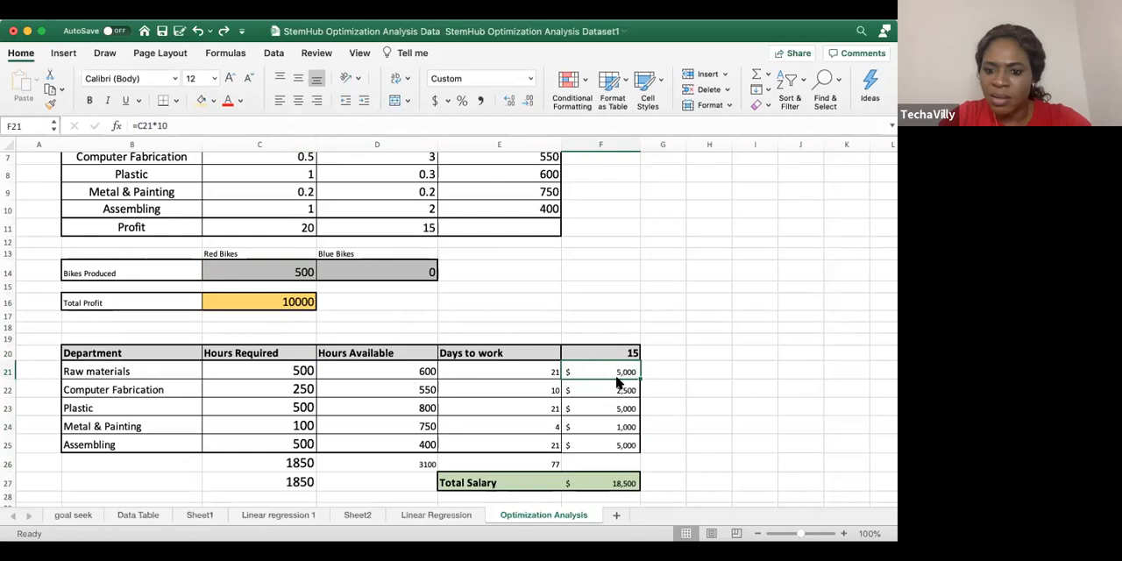
{"action": "key", "text": "super+z"}
{"action": "left_click", "coordinate": [607, 316]}
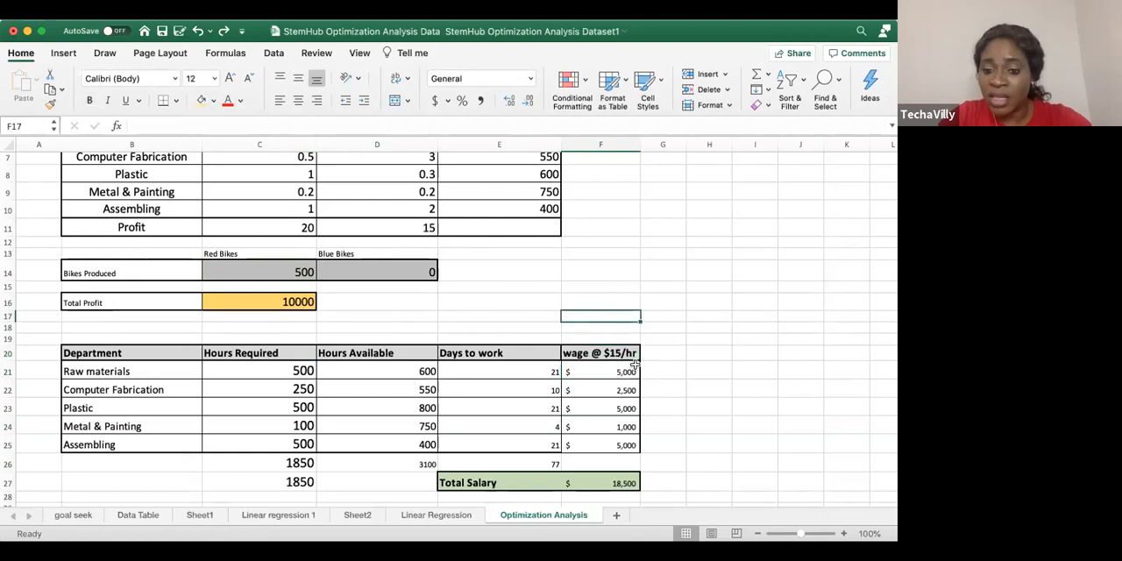
Change the Raw materials wage formula in F21 to =C21*15 and fill it down through F25
{"action": "left_click", "coordinate": [607, 370]}
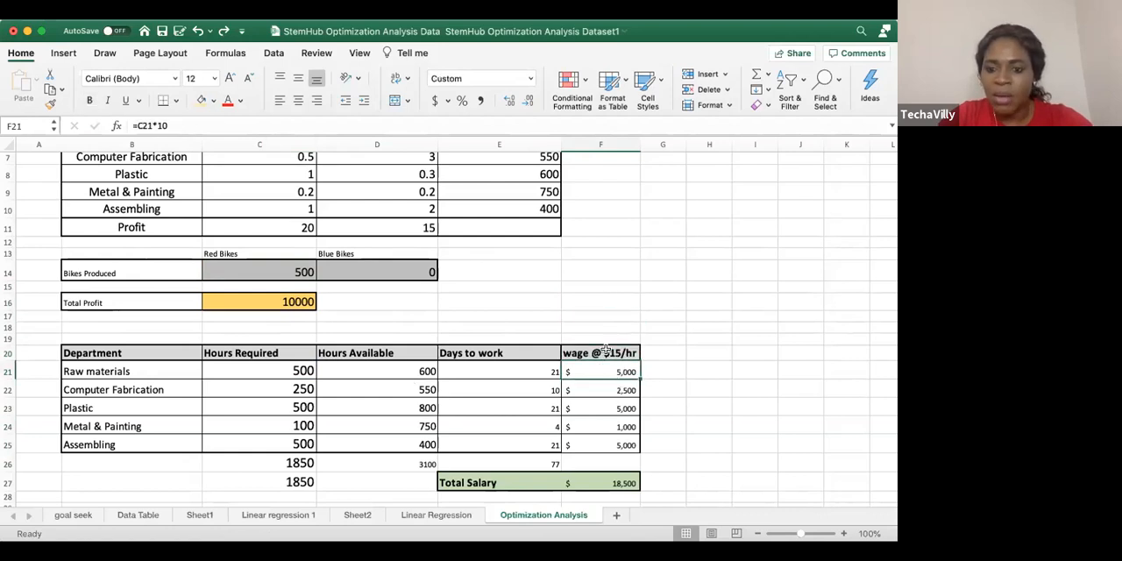
{"action": "scroll", "coordinate": [590, 355], "scroll_direction": "up", "scroll_amount": 3}
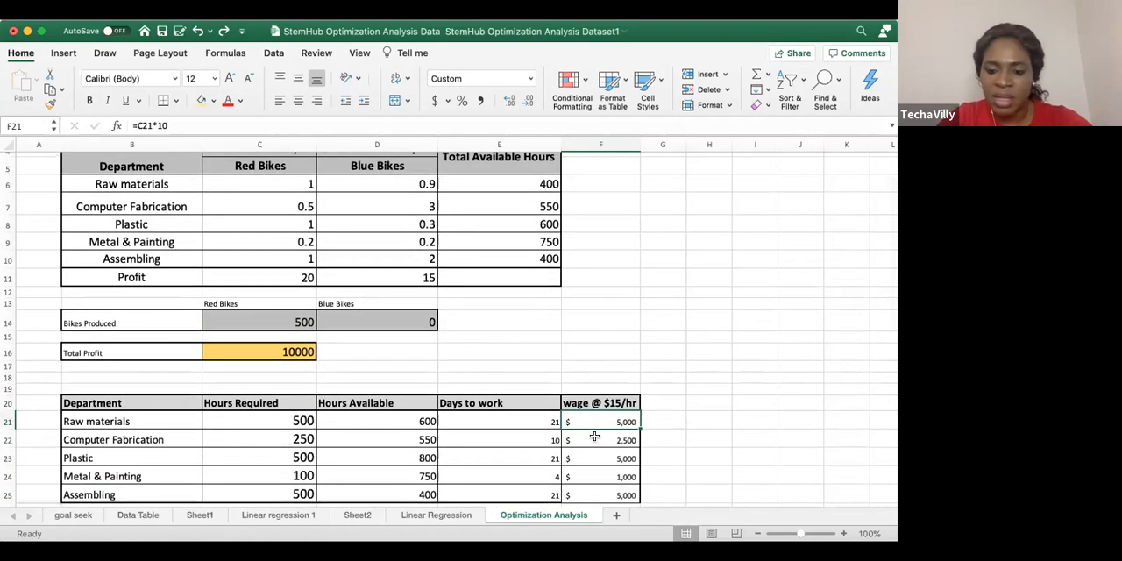
{"action": "scroll", "coordinate": [588, 430], "scroll_direction": "down", "scroll_amount": 3}
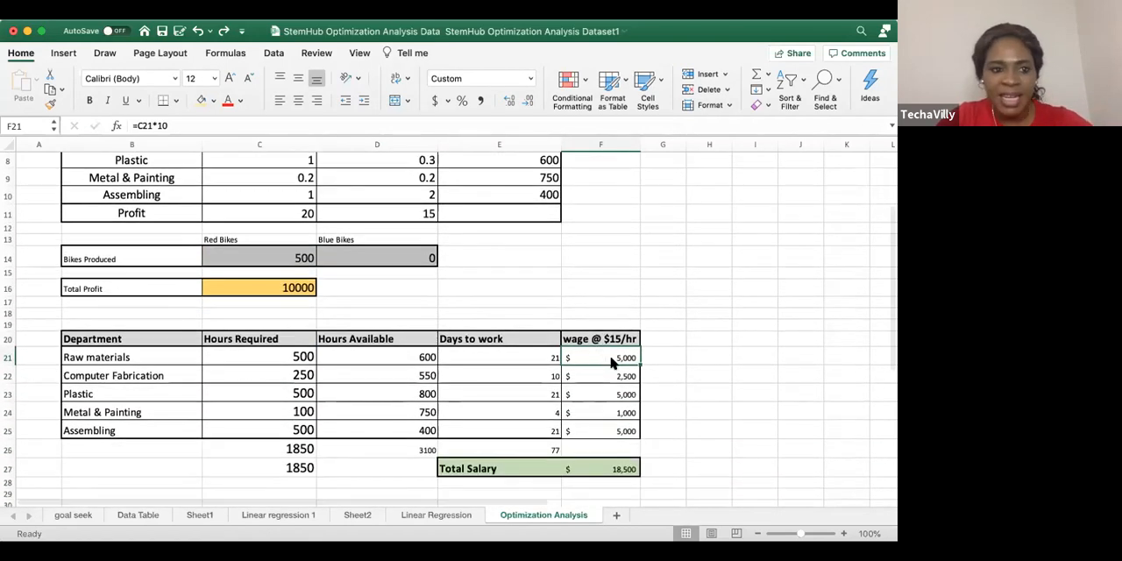
{"action": "left_click", "coordinate": [196, 125]}
{"action": "key", "text": "BackSpace"}
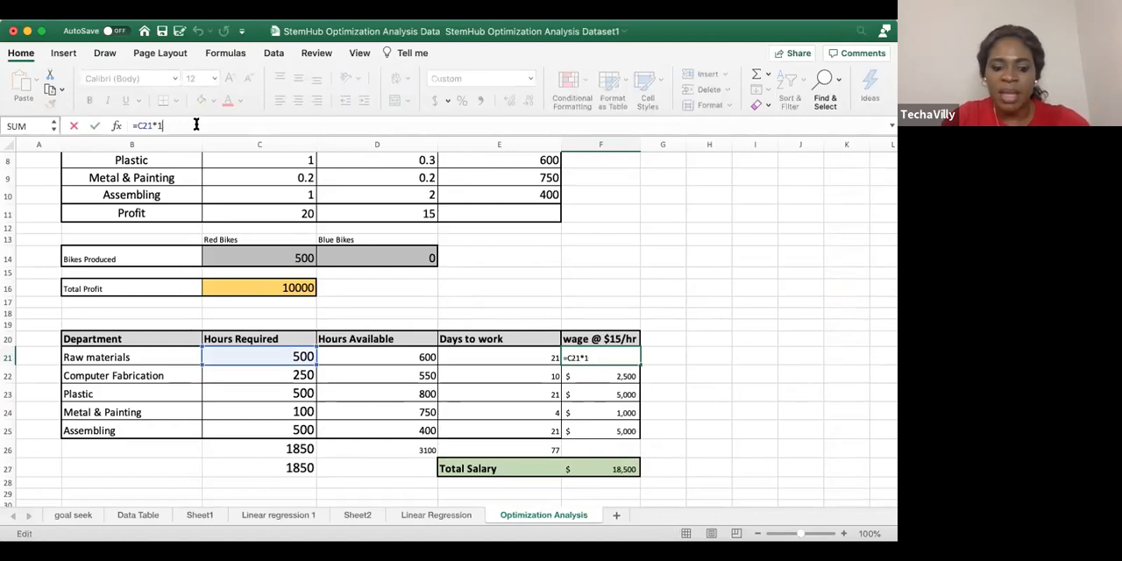
{"action": "left_click", "coordinate": [638, 301]}
{"action": "left_click", "coordinate": [605, 357]}
{"action": "left_click_drag", "start_coordinate": [639, 361], "coordinate": [636, 435]}
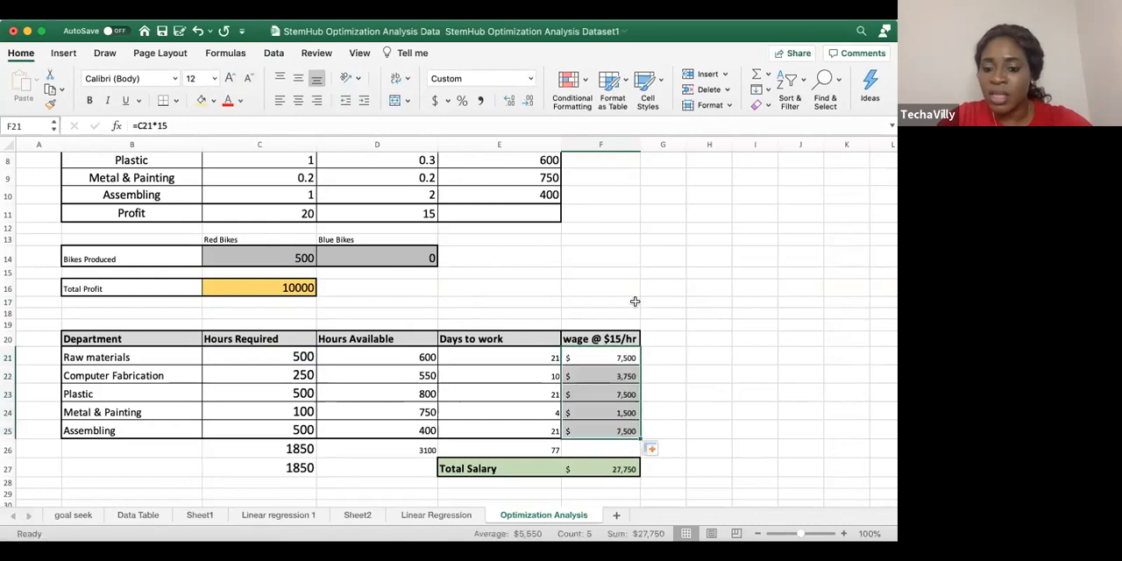
{"action": "left_click", "coordinate": [647, 392]}
{"action": "scroll", "coordinate": [601, 357], "scroll_direction": "down", "scroll_amount": 2}
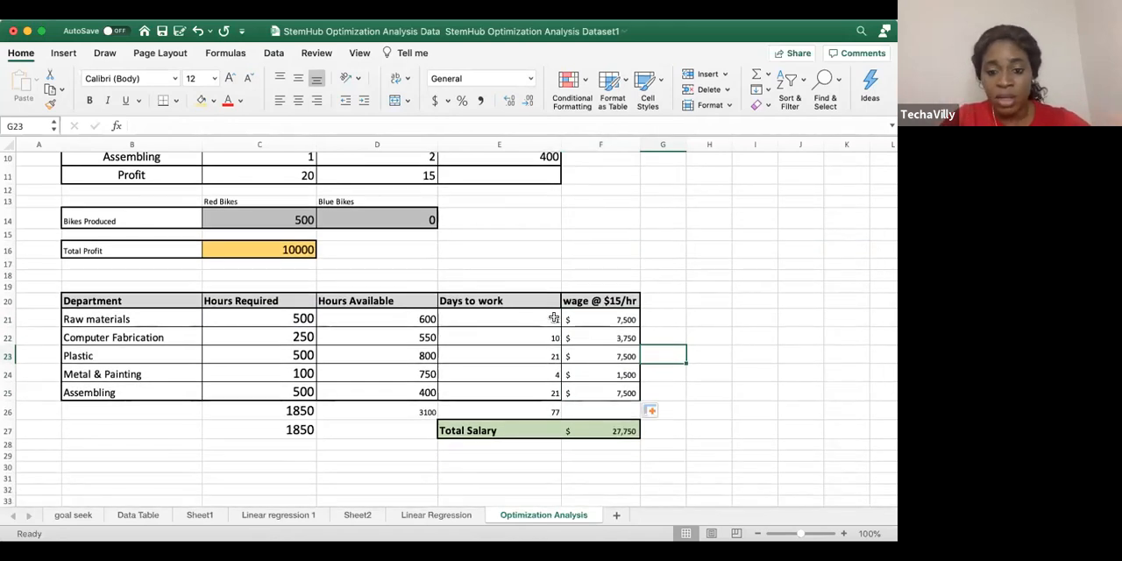
Check the Raw materials wage formula in F21 and review the production hours and department wage tables
{"action": "left_click", "coordinate": [605, 326]}
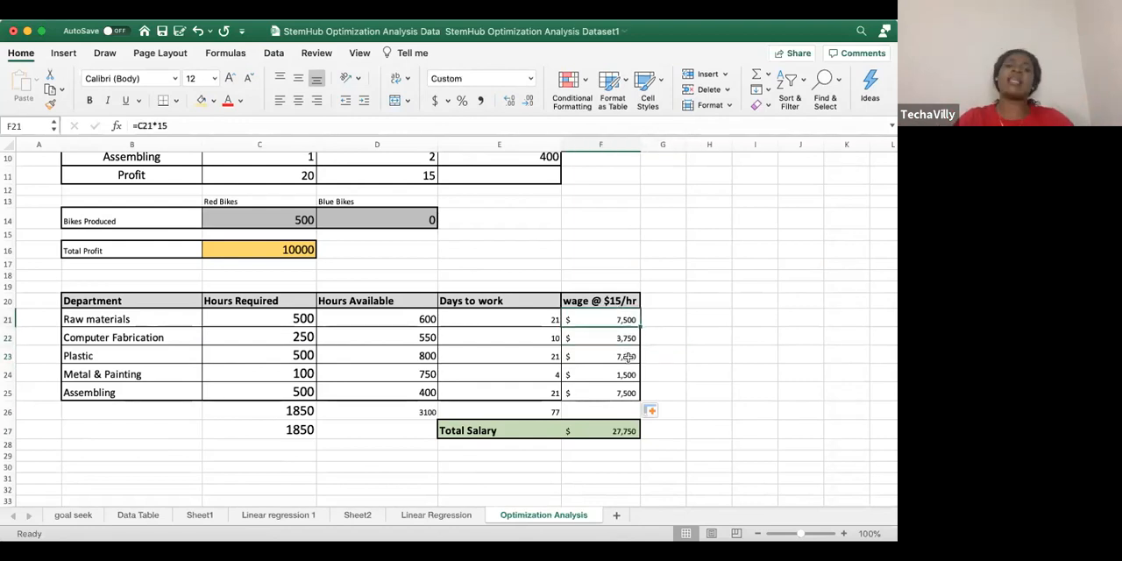
{"action": "scroll", "coordinate": [628, 357], "scroll_direction": "up", "scroll_amount": 5}
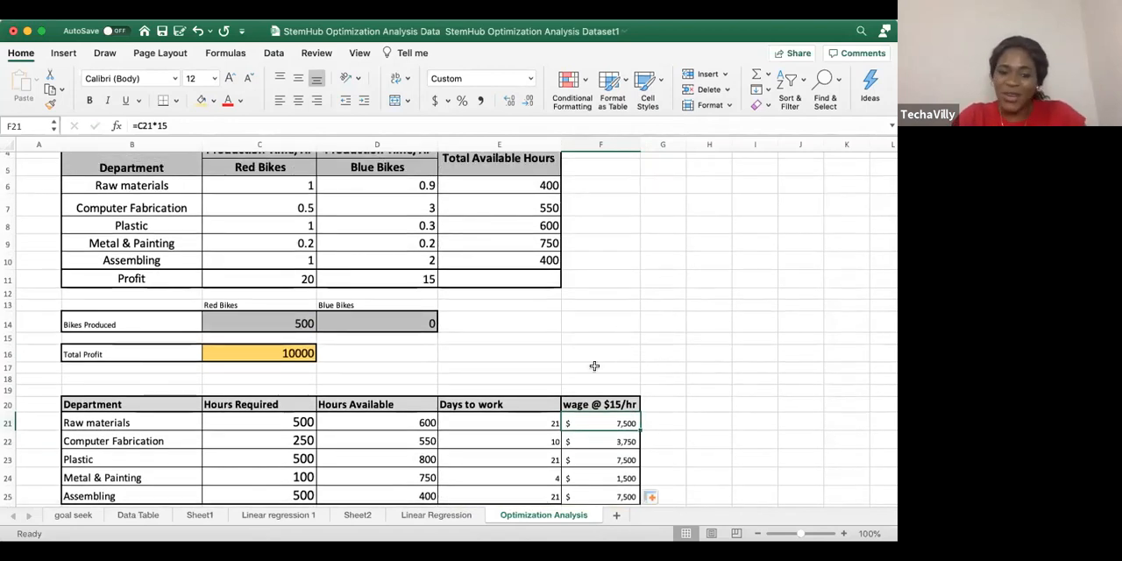
{"action": "scroll", "coordinate": [596, 363], "scroll_direction": "down", "scroll_amount": 4}
{"action": "scroll", "coordinate": [466, 377], "scroll_direction": "down", "scroll_amount": 2}
{"action": "scroll", "coordinate": [465, 377], "scroll_direction": "up", "scroll_amount": 1}
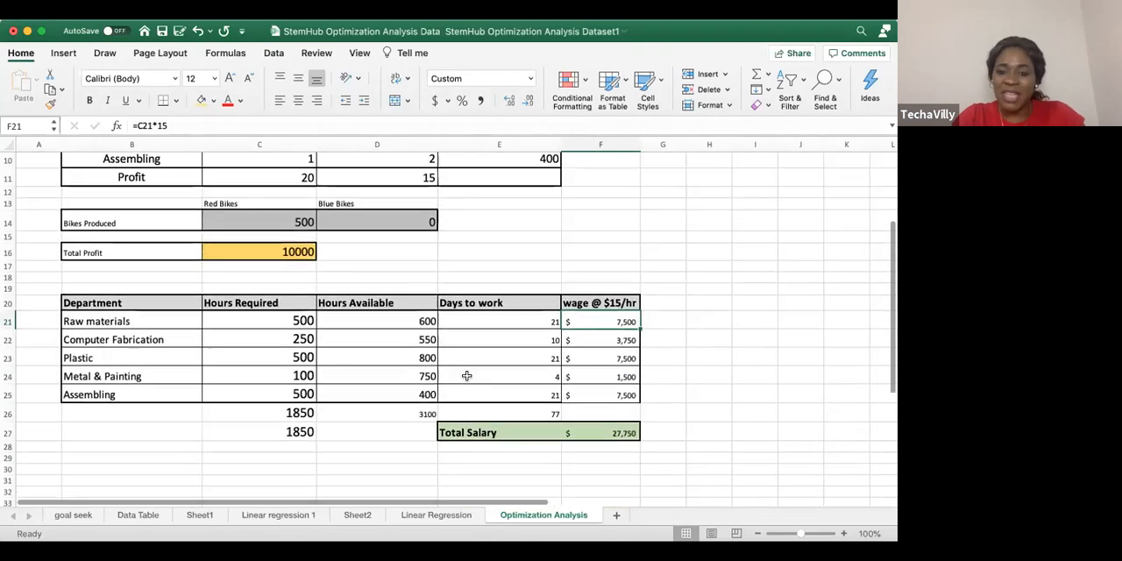
Set the number of red bikes produced in C14 to 400 and review the recalculated profit, hours and wages
{"action": "left_click", "coordinate": [378, 220]}
{"action": "left_click", "coordinate": [270, 218]}
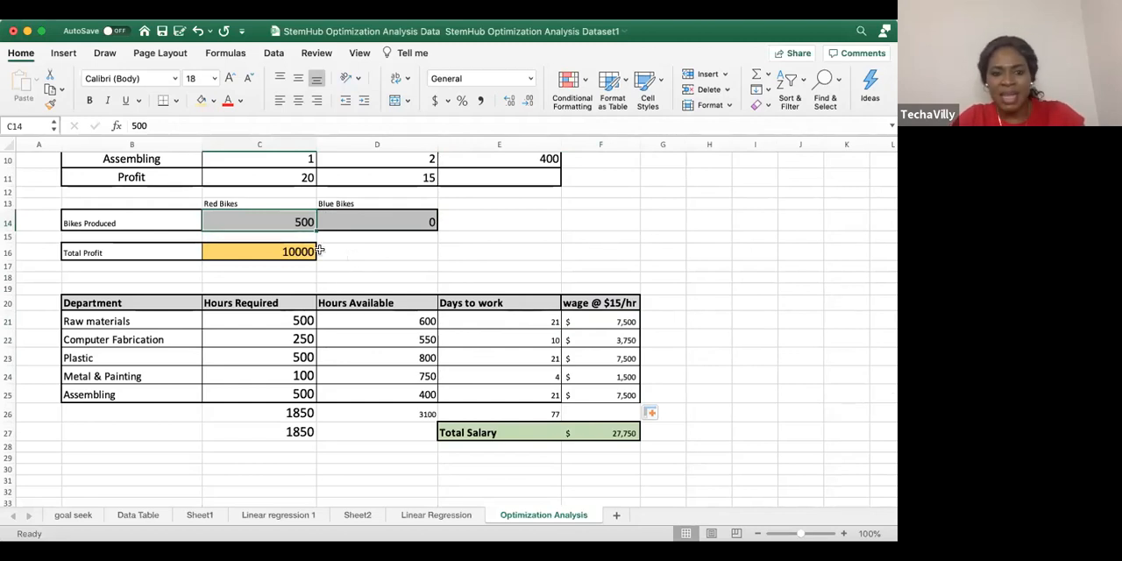
{"action": "type", "text": "400"}
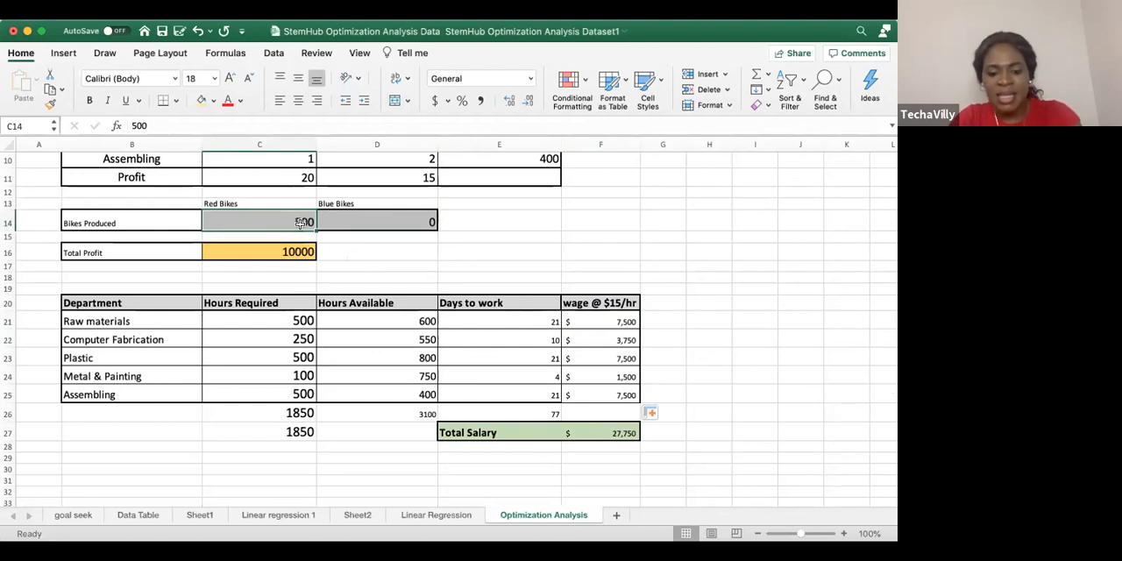
{"action": "left_click", "coordinate": [420, 265]}
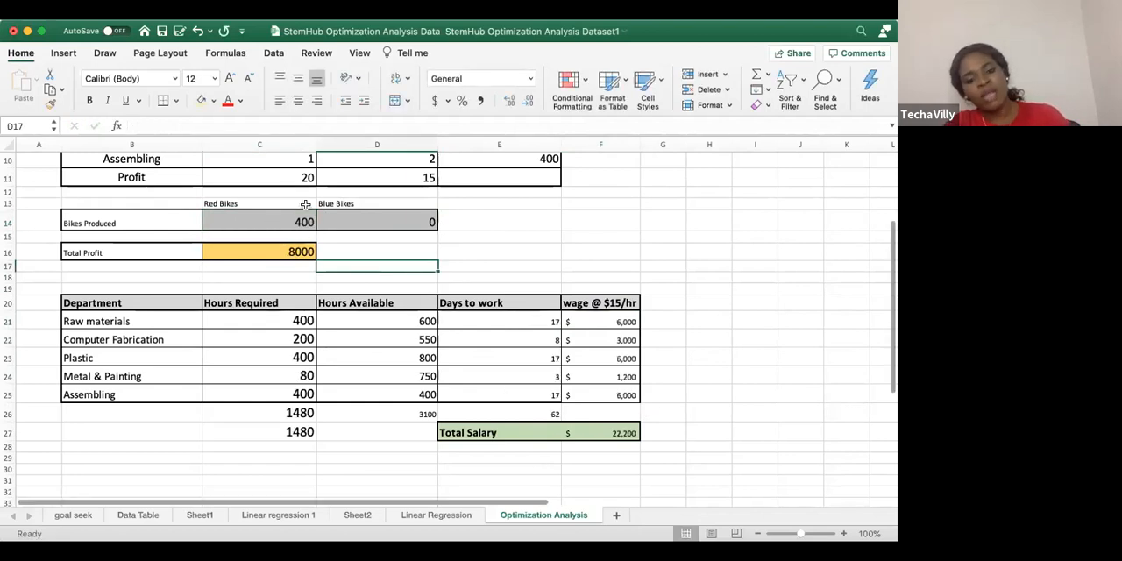
{"action": "scroll", "coordinate": [305, 204], "scroll_direction": "up", "scroll_amount": 5}
{"action": "scroll", "coordinate": [305, 206], "scroll_direction": "down", "scroll_amount": 1}
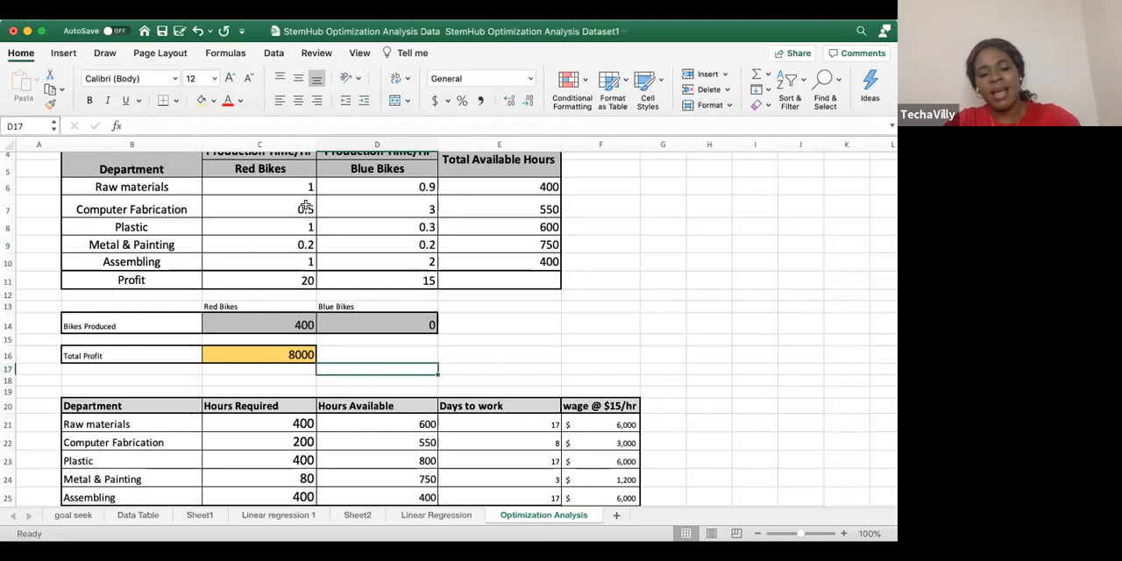
{"action": "scroll", "coordinate": [306, 206], "scroll_direction": "down", "scroll_amount": 2}
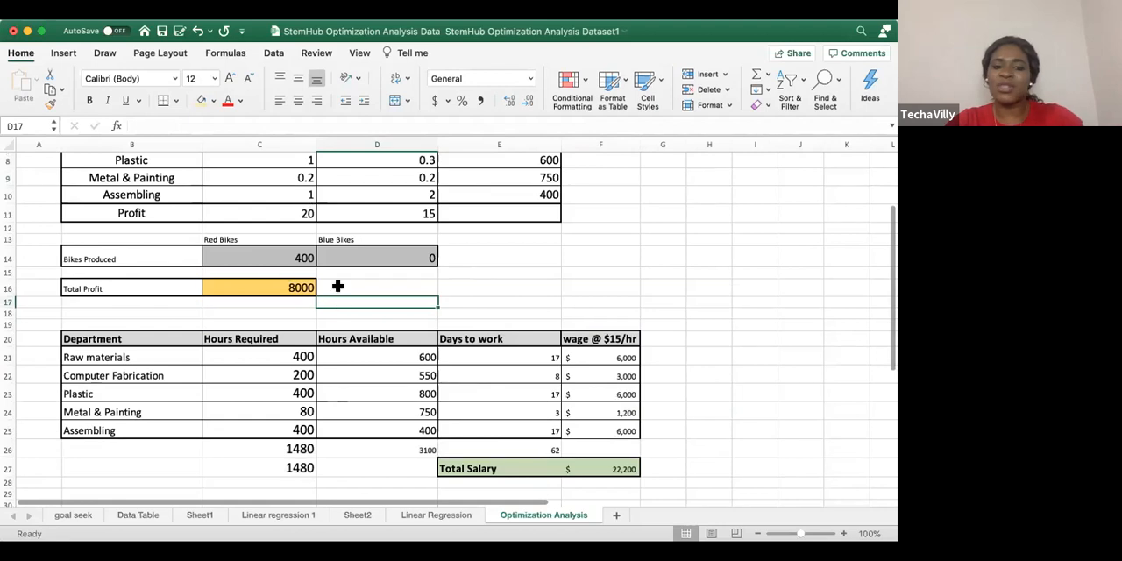